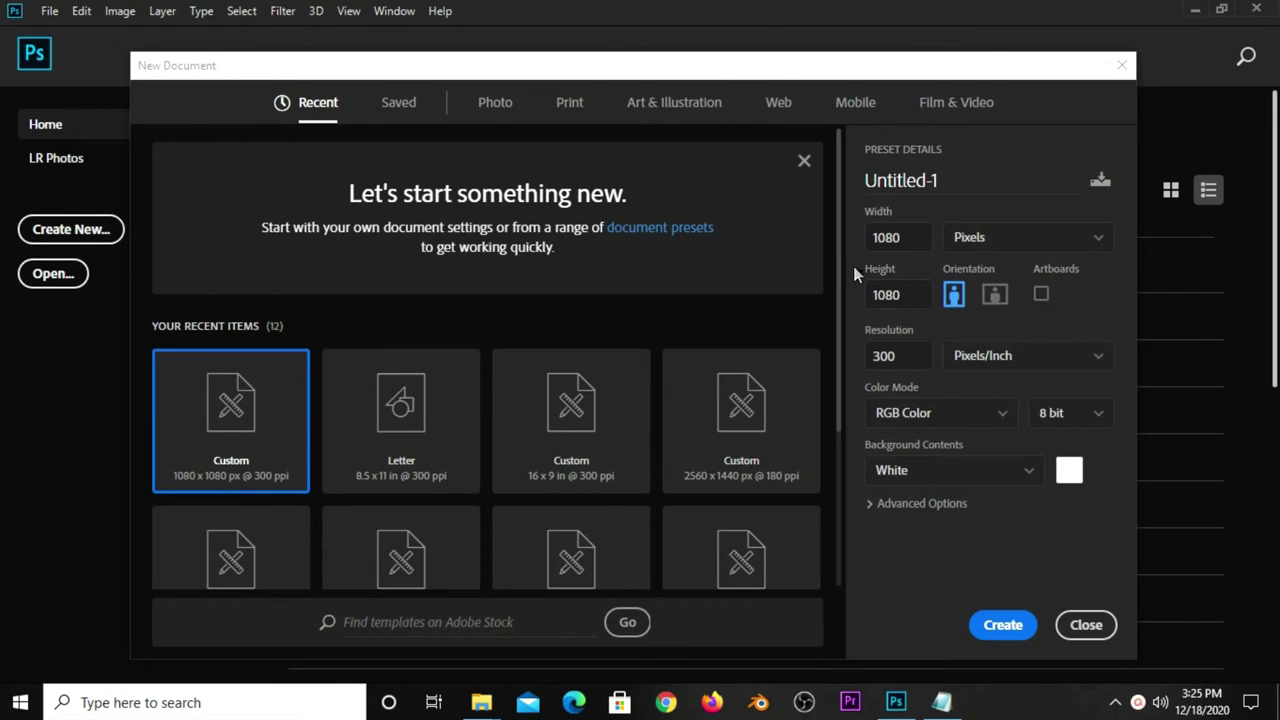
Create a 1080 × 1080 px document at 300 pixels/inch.
{"action": "left_click", "coordinate": [905, 239]}
{"action": "left_click", "coordinate": [913, 293]}
{"action": "left_click", "coordinate": [917, 354]}
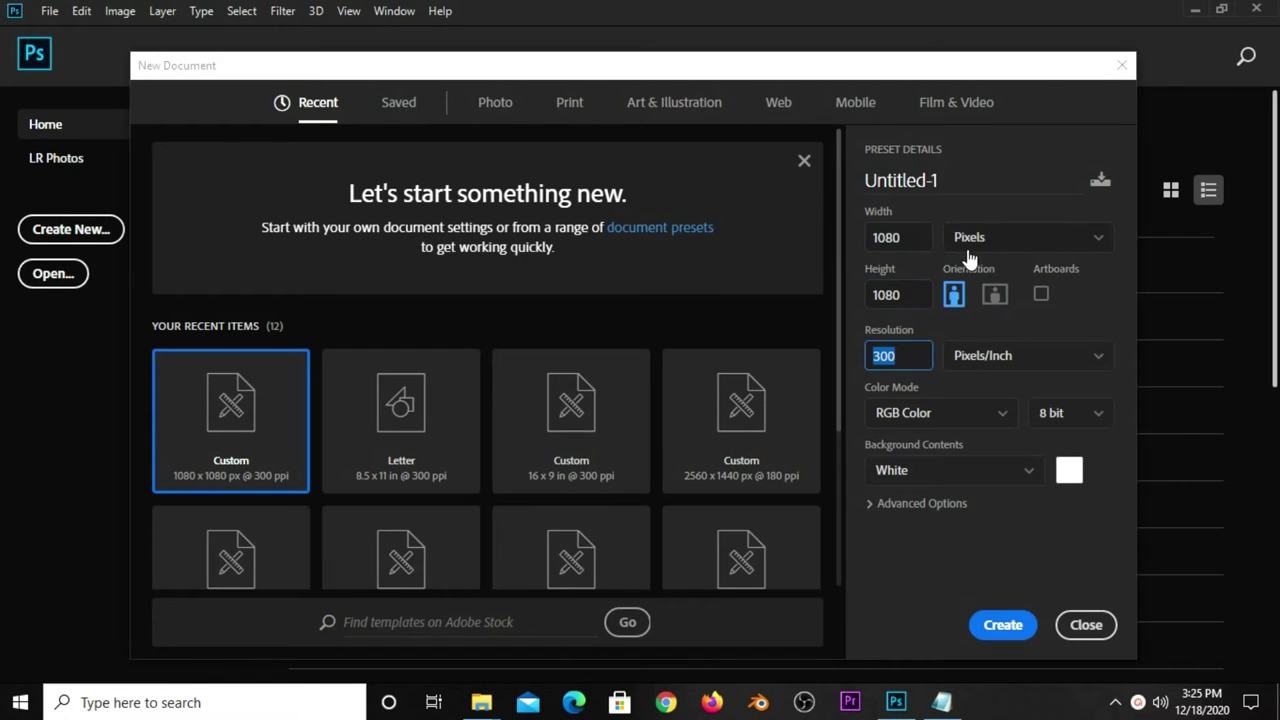
{"action": "left_click", "coordinate": [990, 620]}
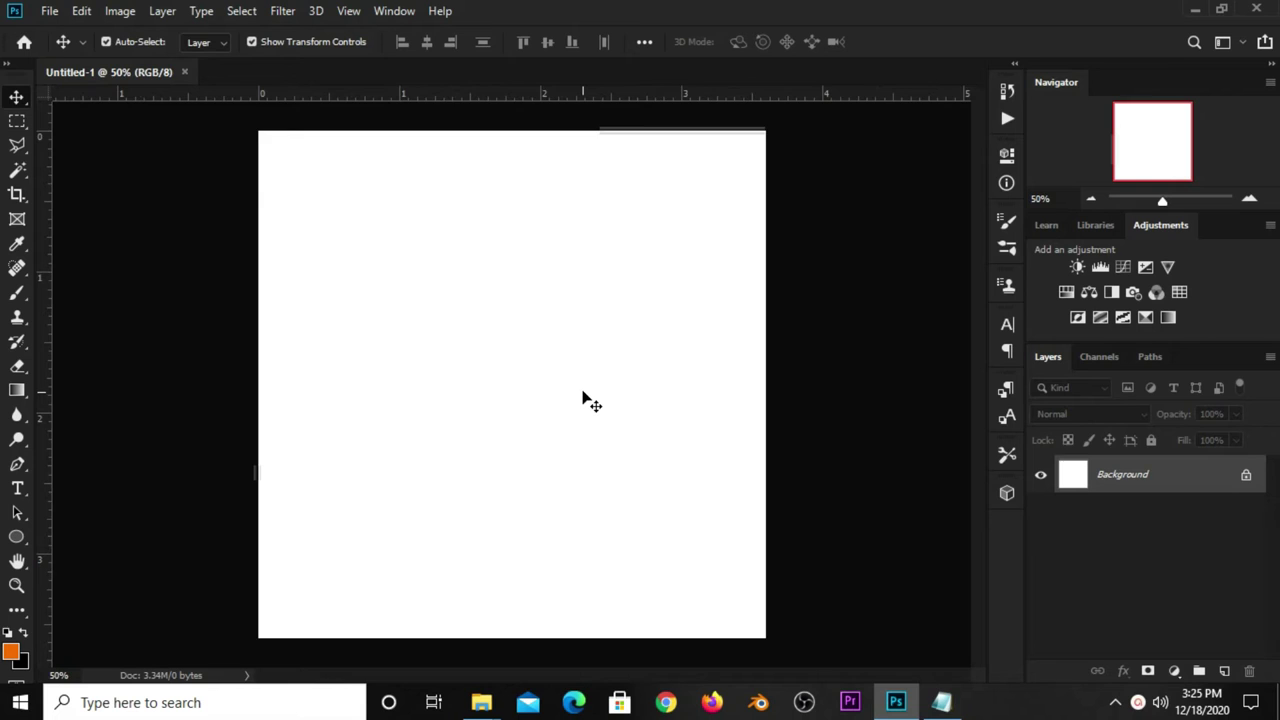
Add a Solid Color fill layer with hex a40c0c, copied from the notes.
{"action": "left_click", "coordinate": [1174, 670]}
{"action": "left_click", "coordinate": [1168, 341]}
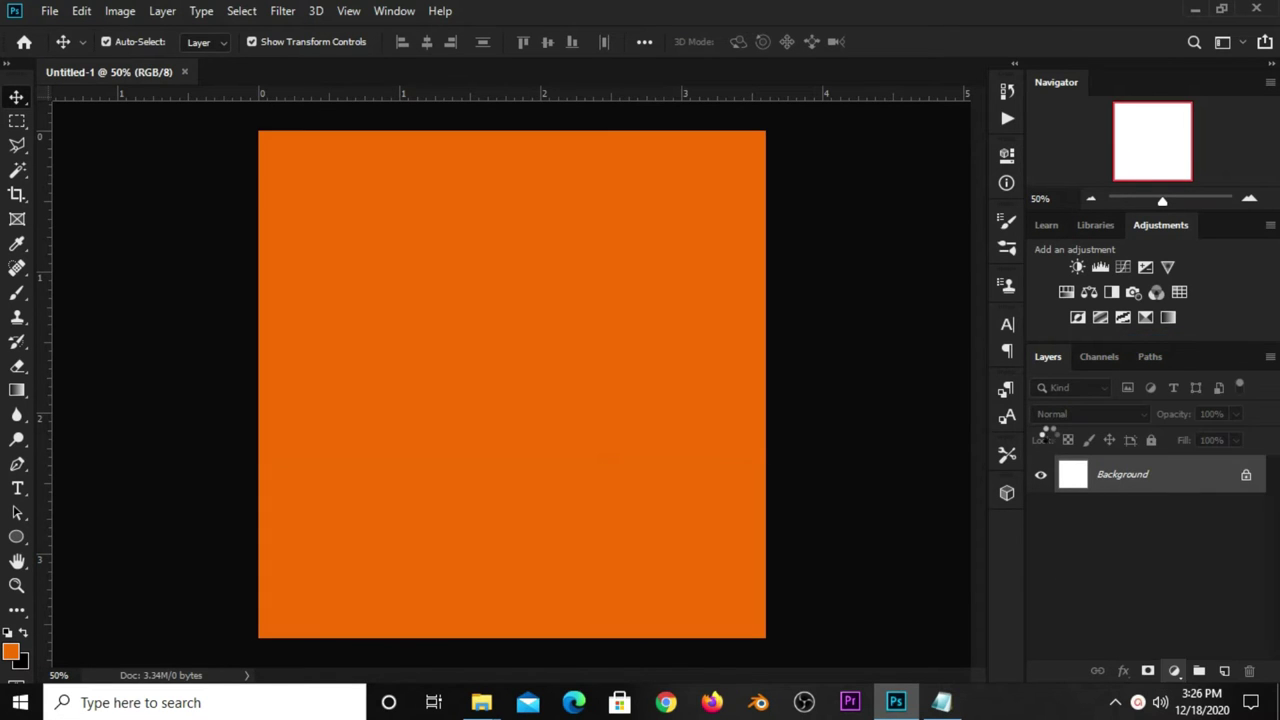
{"action": "left_click", "coordinate": [942, 702]}
{"action": "double_click", "coordinate": [700, 280]}
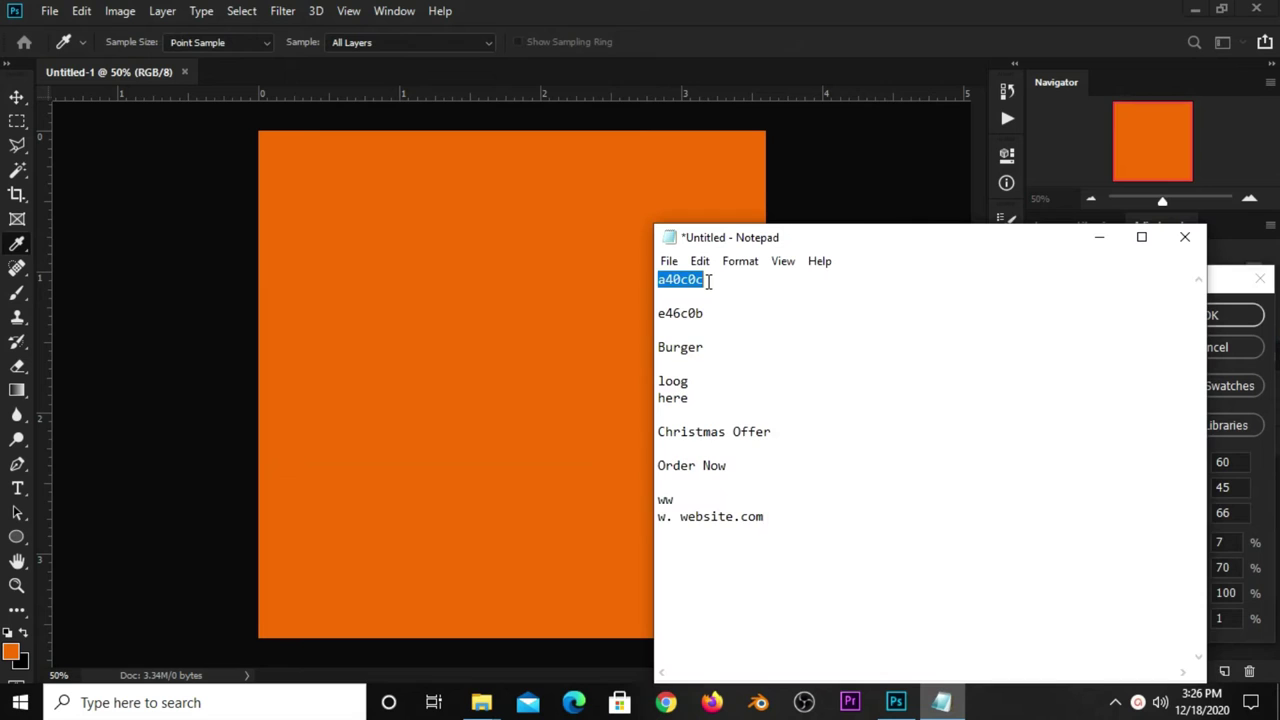
{"action": "right_click", "coordinate": [676, 283]}
{"action": "left_click", "coordinate": [714, 346]}
{"action": "left_click", "coordinate": [599, 410]}
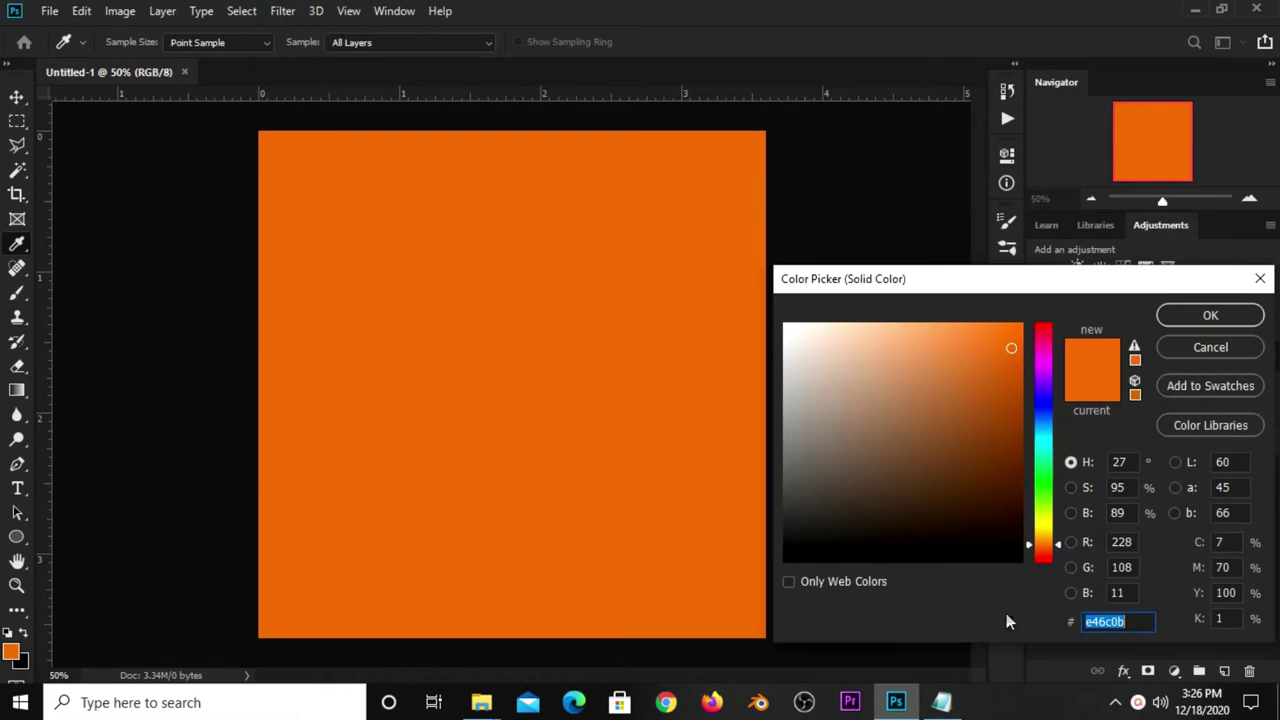
{"action": "right_click", "coordinate": [1090, 618]}
{"action": "left_click", "coordinate": [1084, 438]}
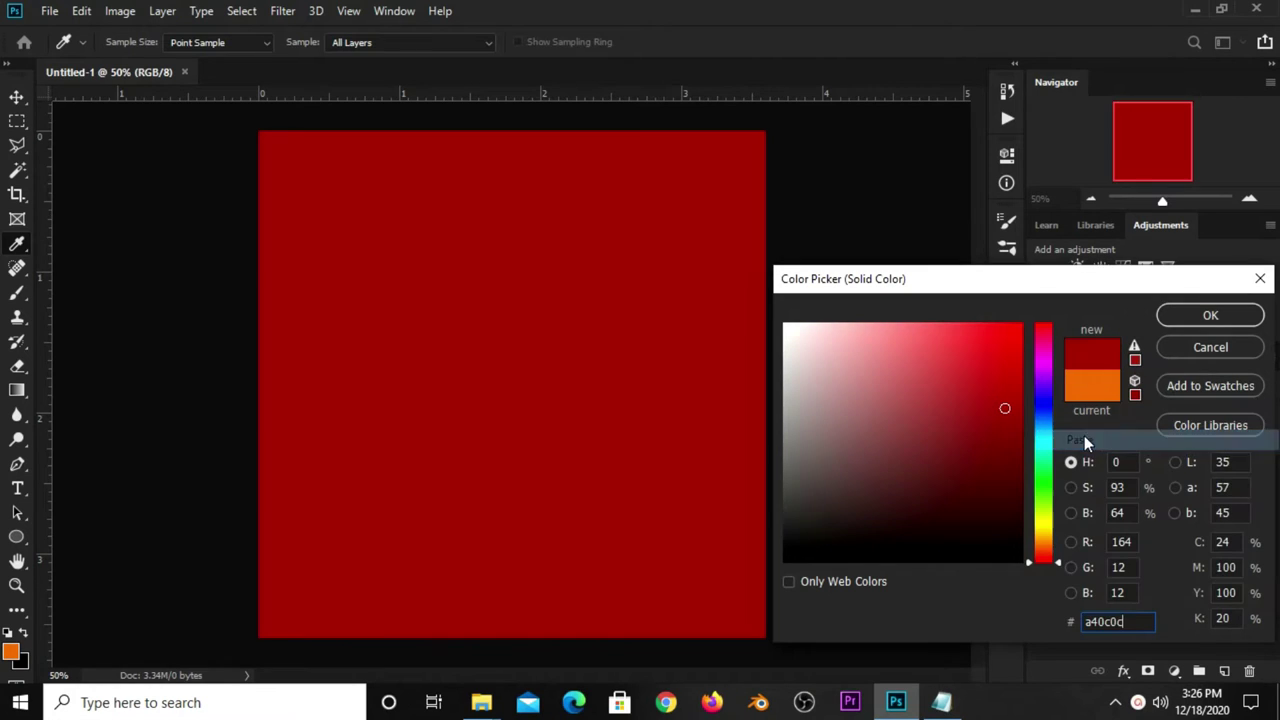
{"action": "double_click", "coordinate": [1135, 621]}
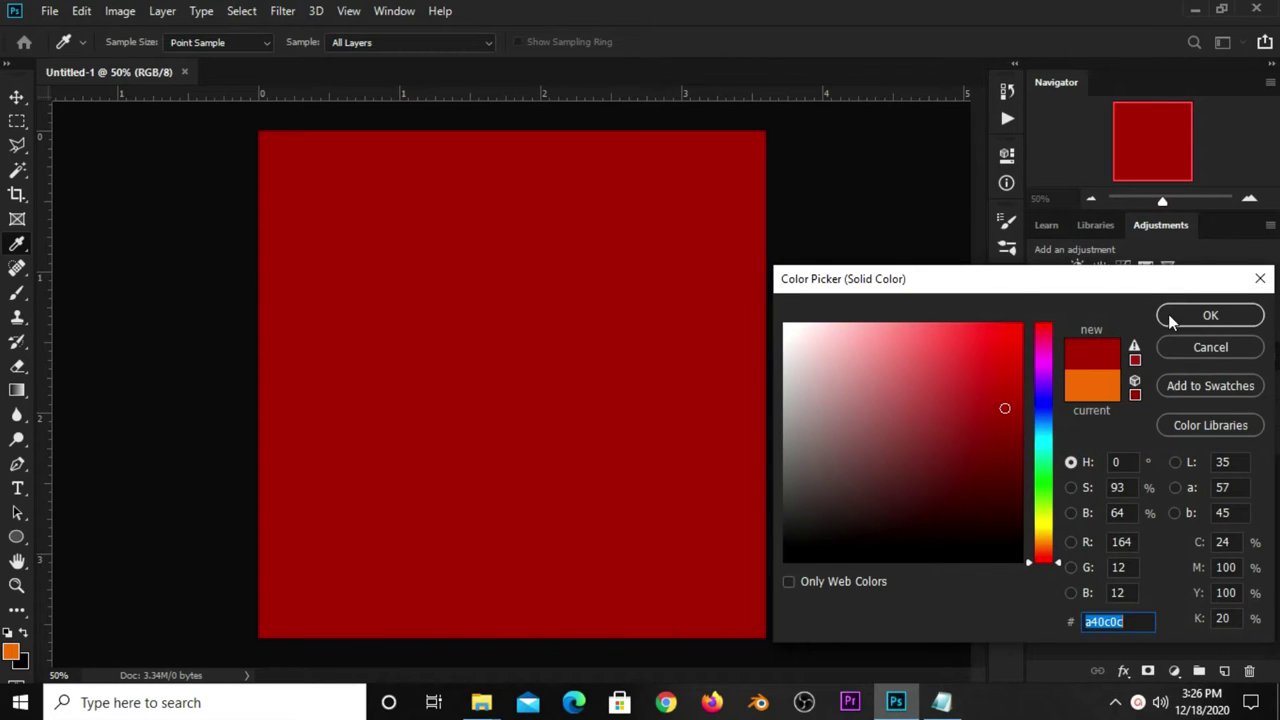
{"action": "left_click", "coordinate": [1205, 316]}
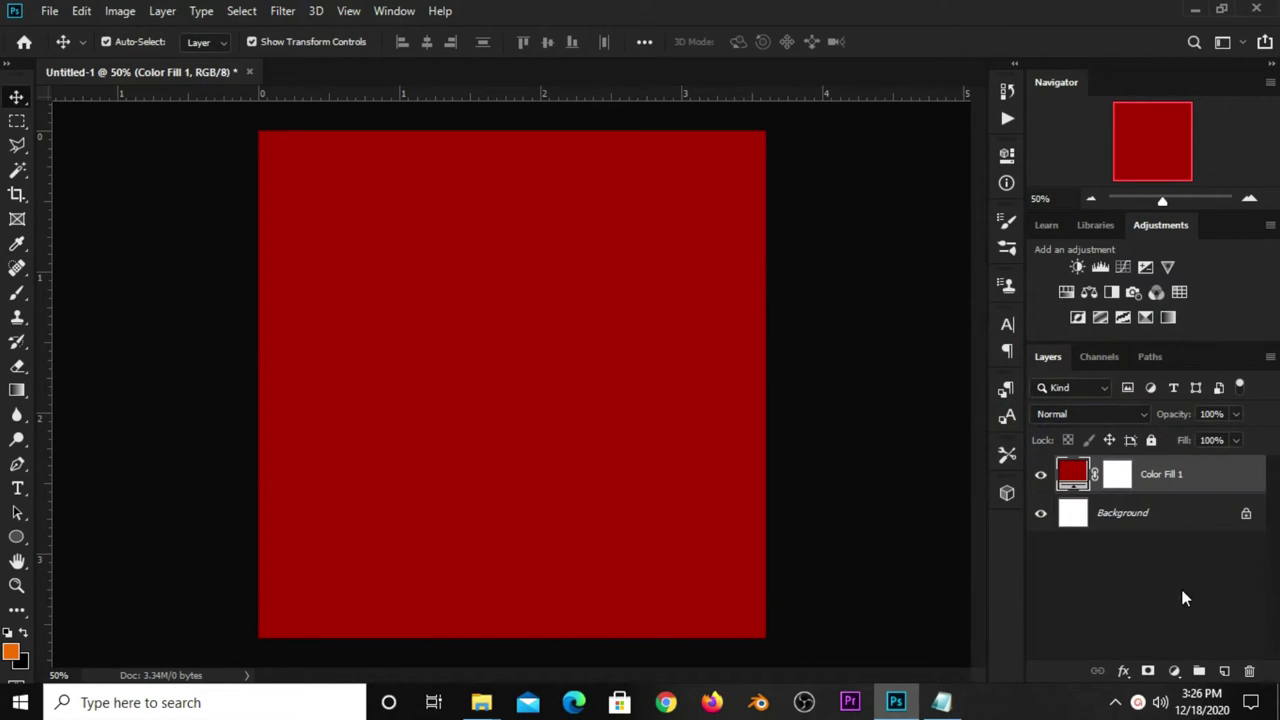
Add a new empty layer and select the soft Brush tool.
{"action": "left_click", "coordinate": [1226, 671]}
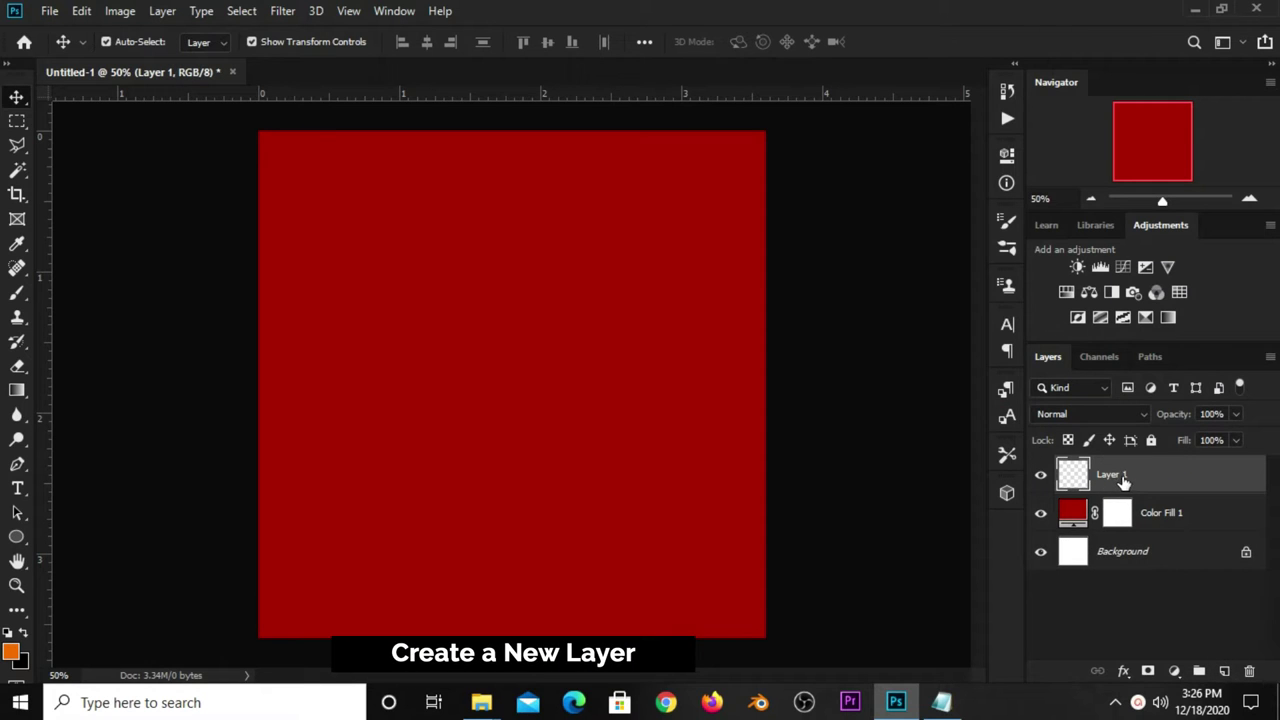
{"action": "right_click", "coordinate": [17, 292]}
{"action": "left_click", "coordinate": [50, 293]}
{"action": "right_click", "coordinate": [14, 293]}
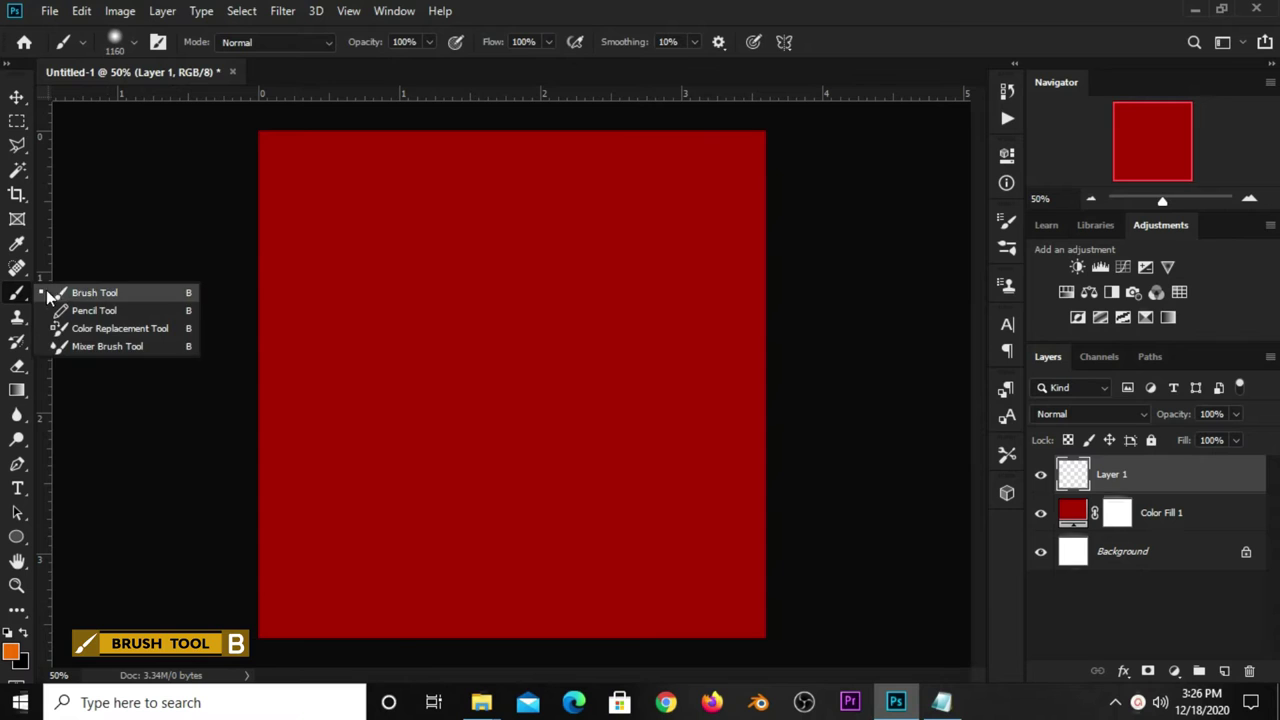
{"action": "left_click", "coordinate": [58, 295]}
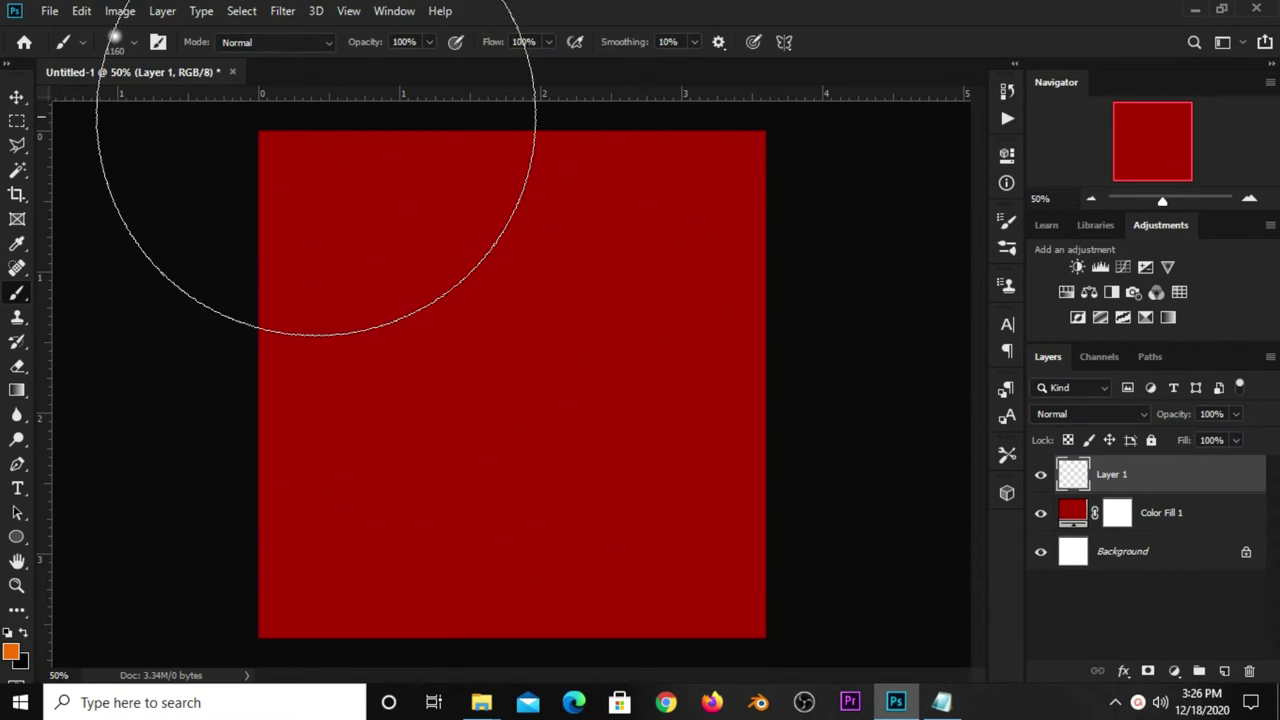
{"action": "left_click", "coordinate": [428, 43]}
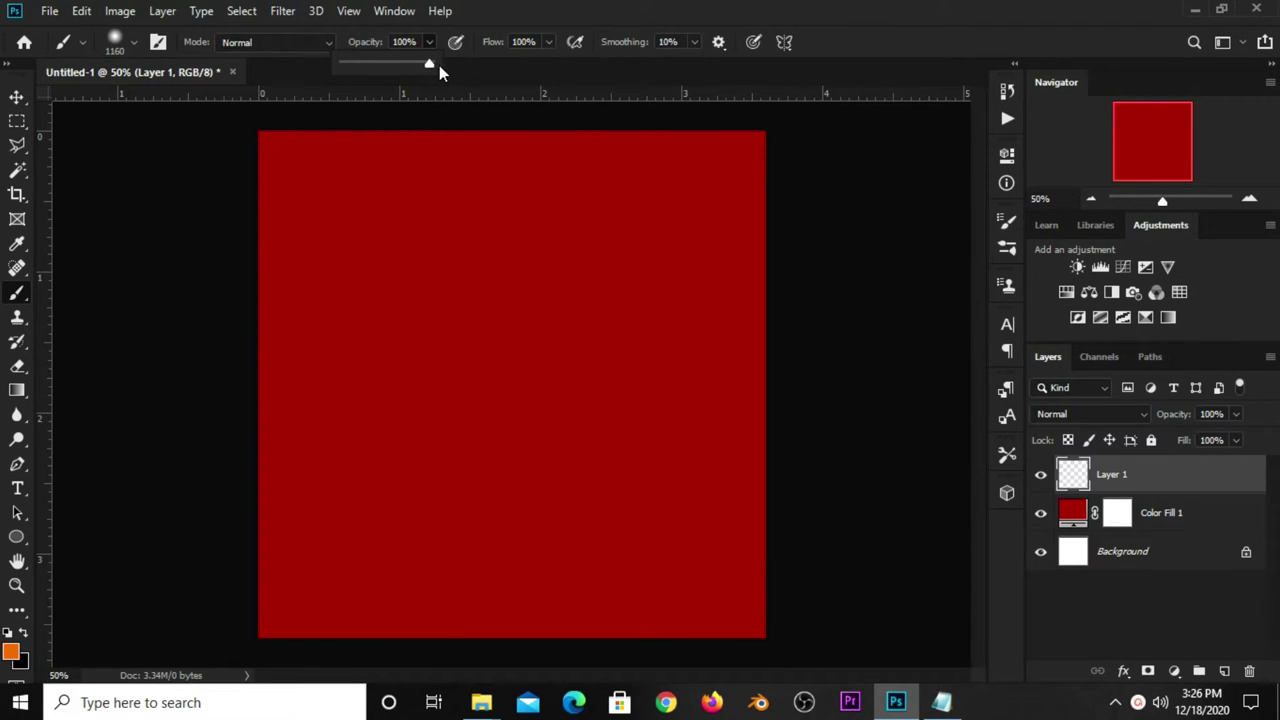
{"action": "left_click", "coordinate": [884, 53]}
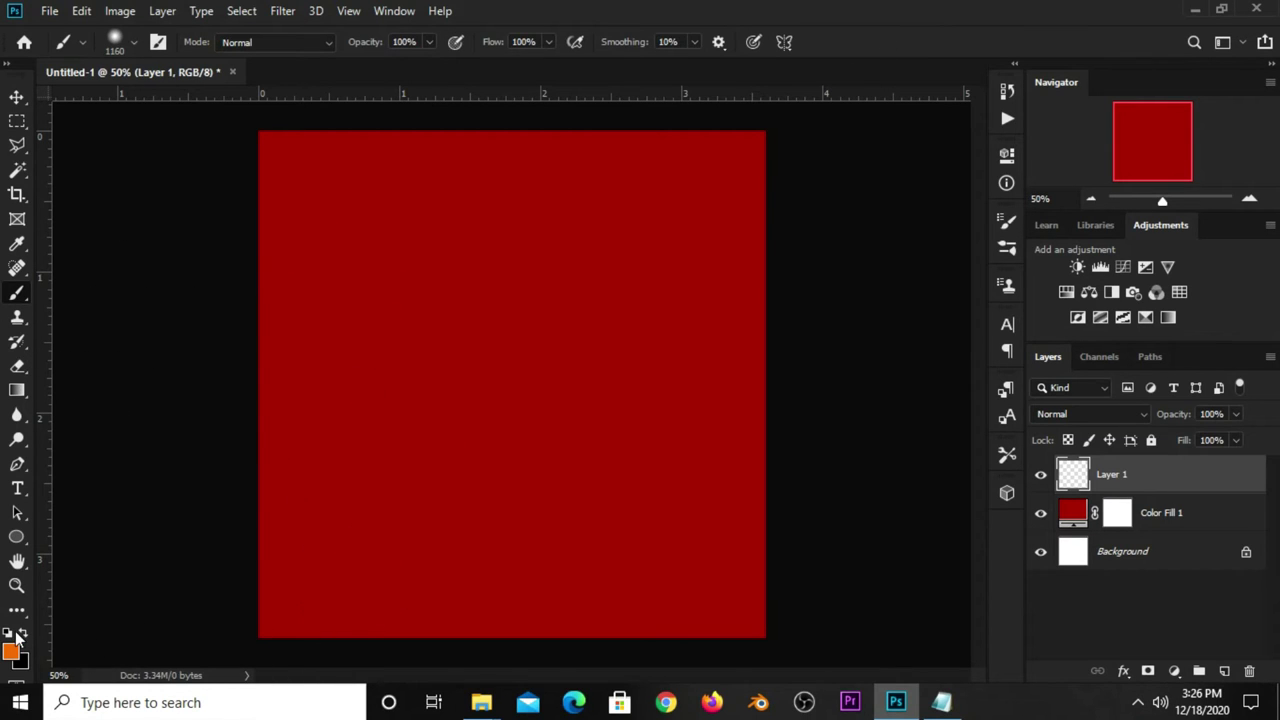
Set the foreground colour to white and paint a soft glow at the canvas centre.
{"action": "key", "text": "x"}
{"action": "left_click", "coordinate": [13, 650]}
{"action": "left_click_drag", "start_coordinate": [816, 359], "coordinate": [770, 305]}
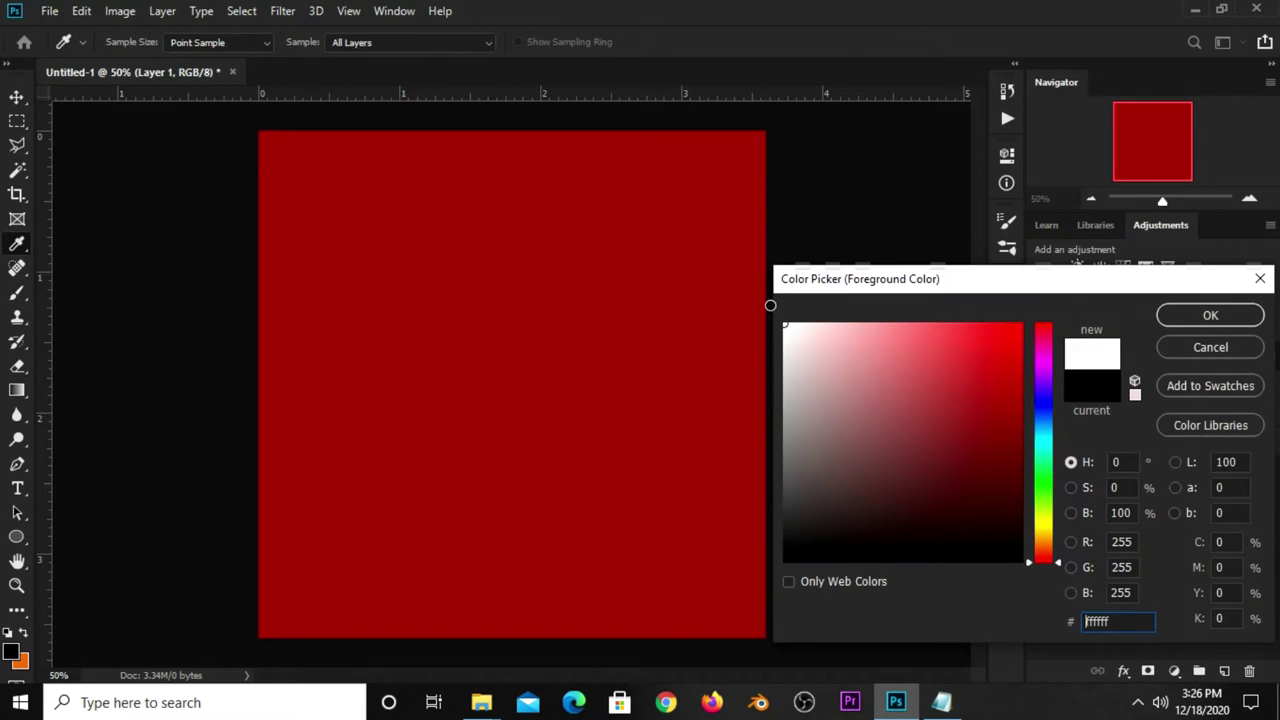
{"action": "left_click", "coordinate": [1195, 318]}
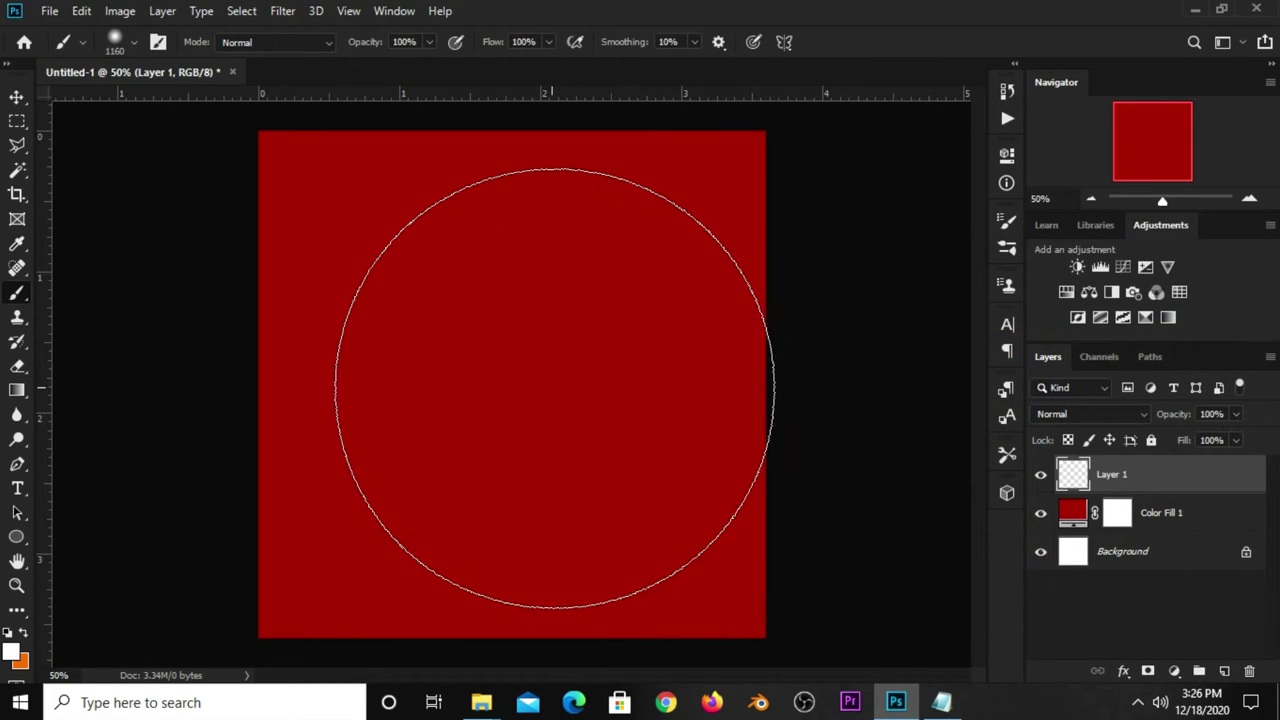
{"action": "left_click", "coordinate": [516, 372]}
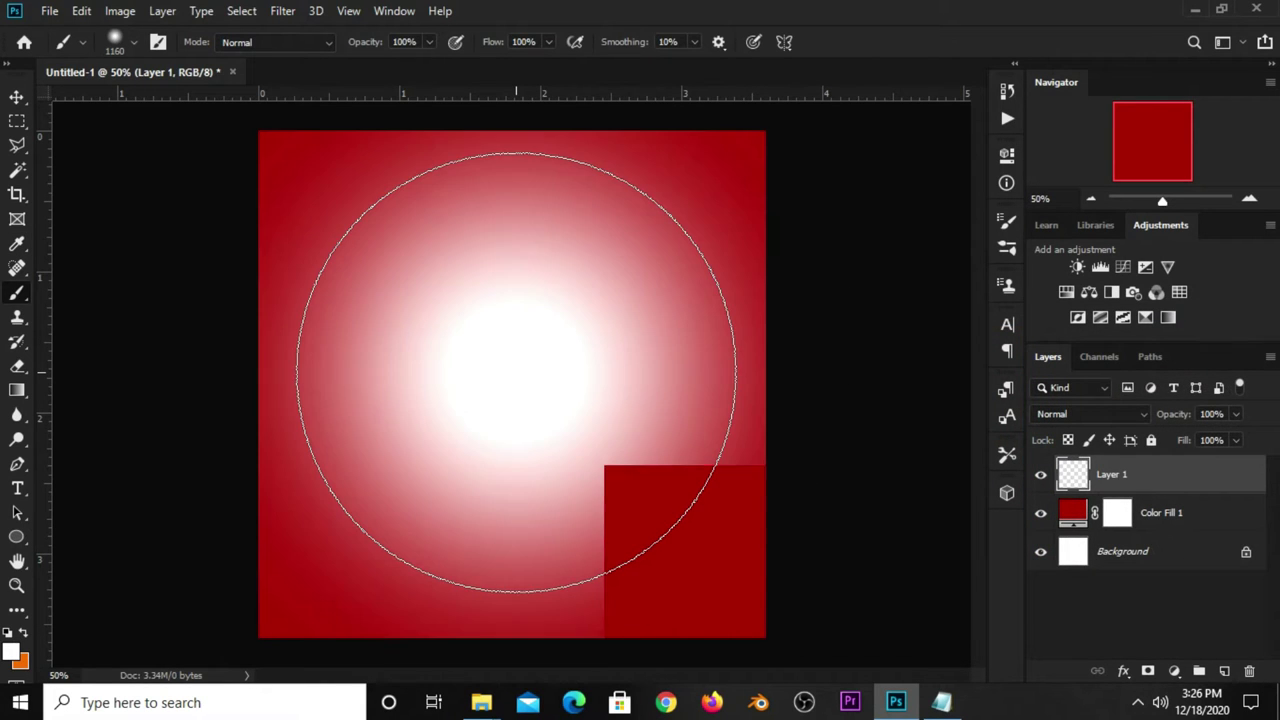
{"action": "left_click", "coordinate": [16, 96]}
{"action": "left_click", "coordinate": [92, 97]}
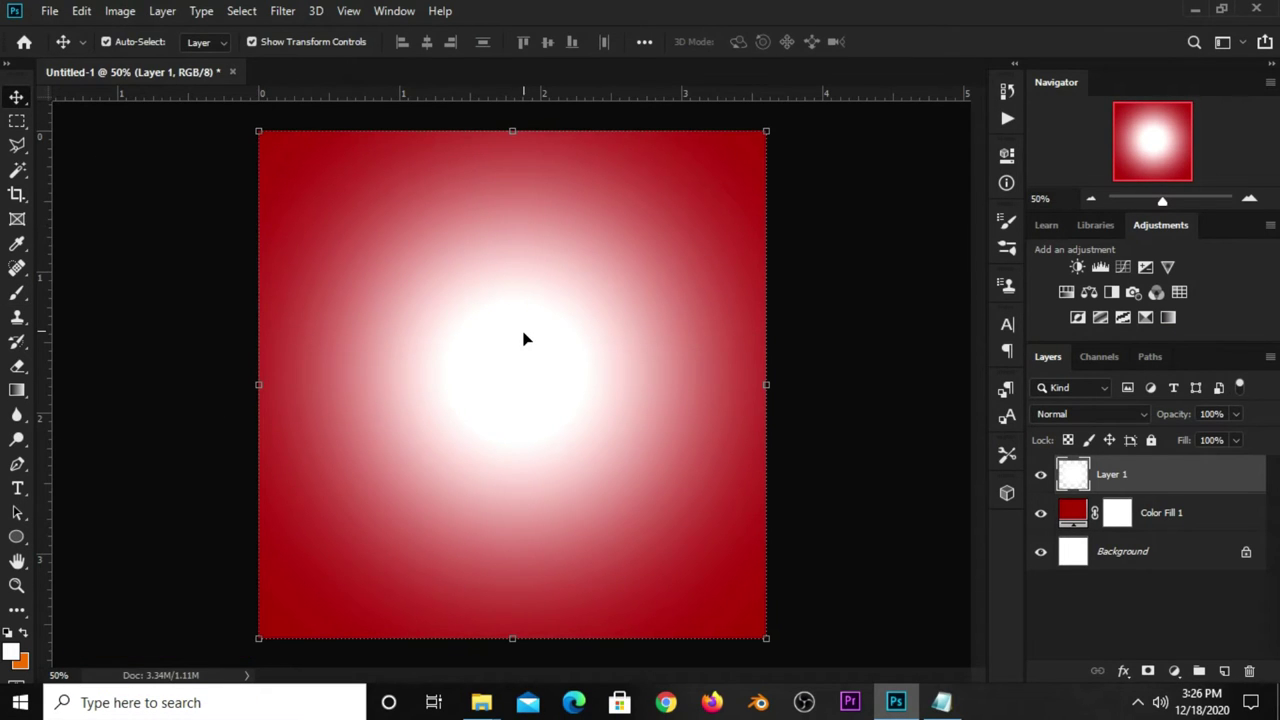
Set Layer 1's glow to Soft Light blend mode at about 89% opacity.
{"action": "scroll", "coordinate": [523, 337], "scroll_direction": "down", "scroll_amount": 1}
{"action": "scroll", "coordinate": [523, 337], "scroll_direction": "up", "scroll_amount": 1}
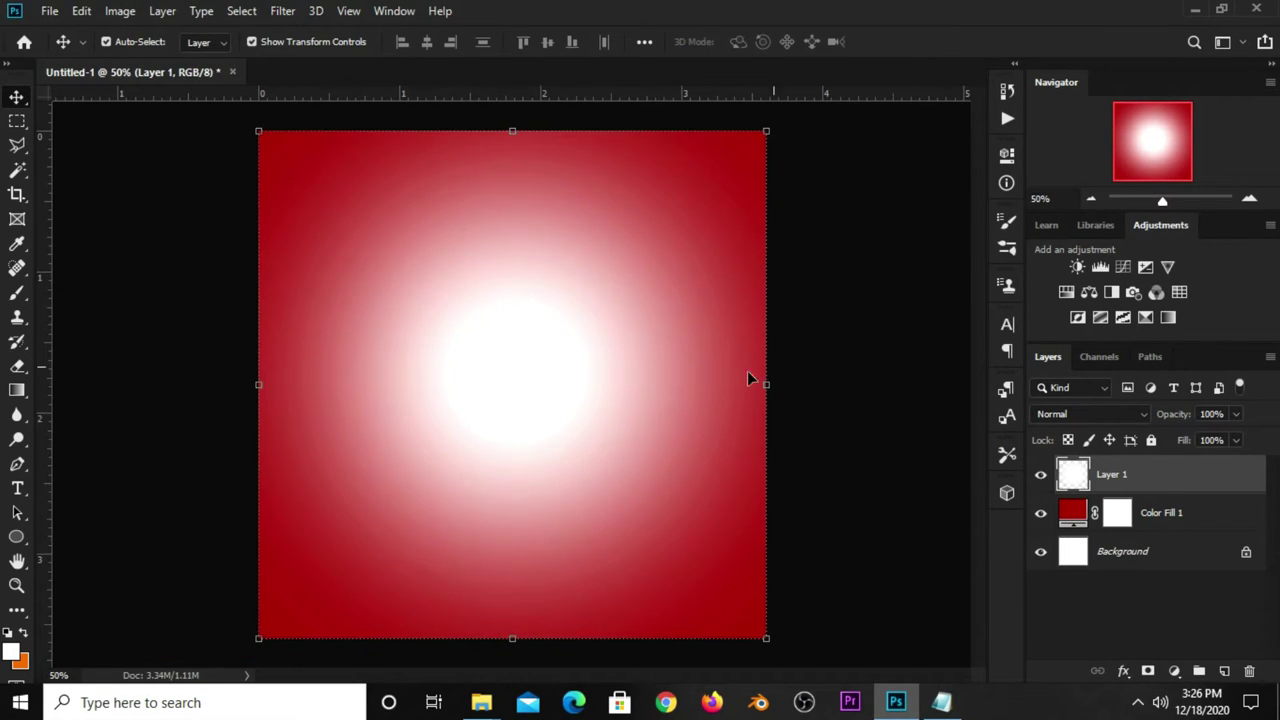
{"action": "left_click", "coordinate": [1045, 414]}
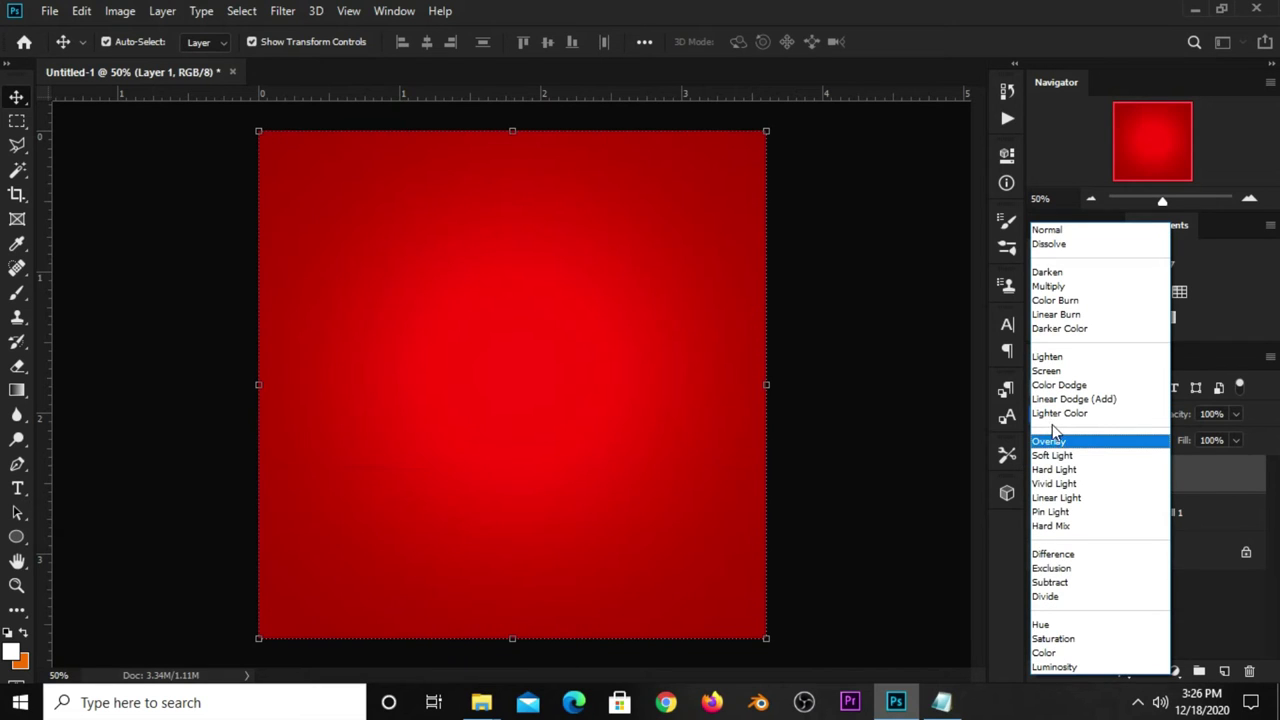
{"action": "left_click", "coordinate": [1060, 459]}
{"action": "mouse_move", "coordinate": [1231, 422]}
{"action": "left_mouse_down"}
{"action": "mouse_move", "coordinate": [1218, 430]}
{"action": "mouse_move", "coordinate": [1227, 438]}
{"action": "left_mouse_up"}
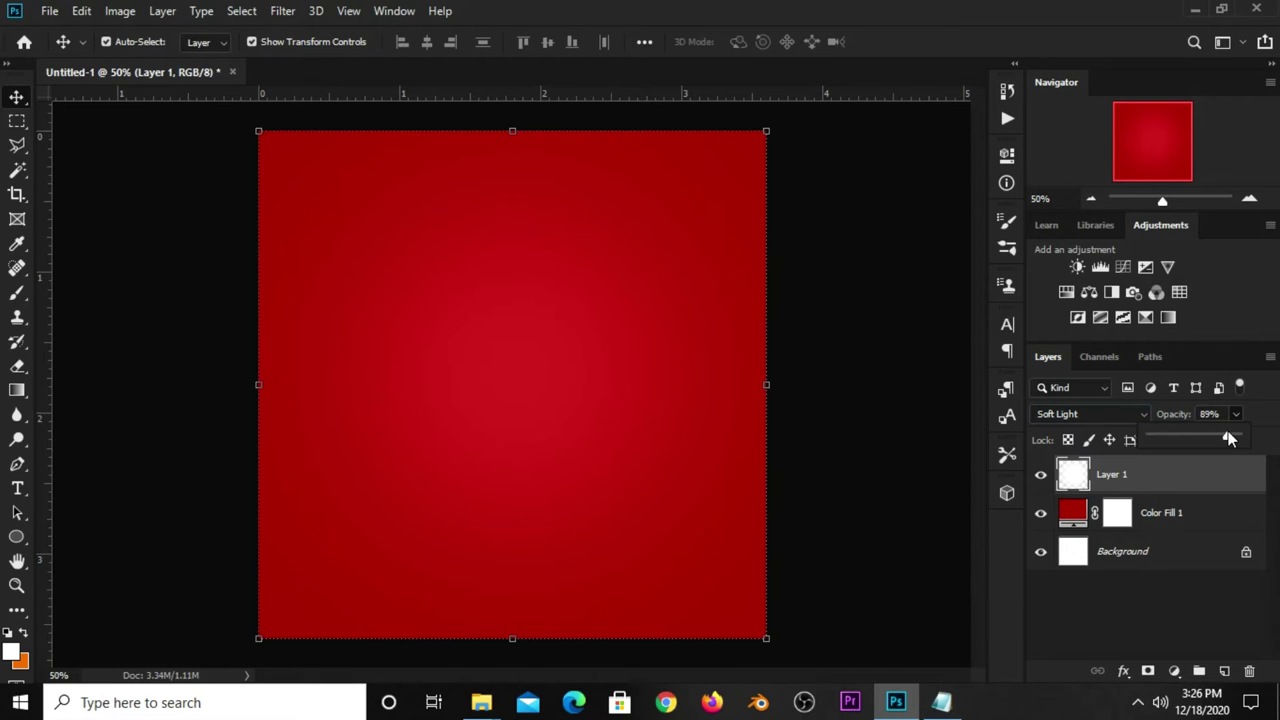
{"action": "left_click", "coordinate": [823, 434]}
{"action": "left_click", "coordinate": [1039, 480]}
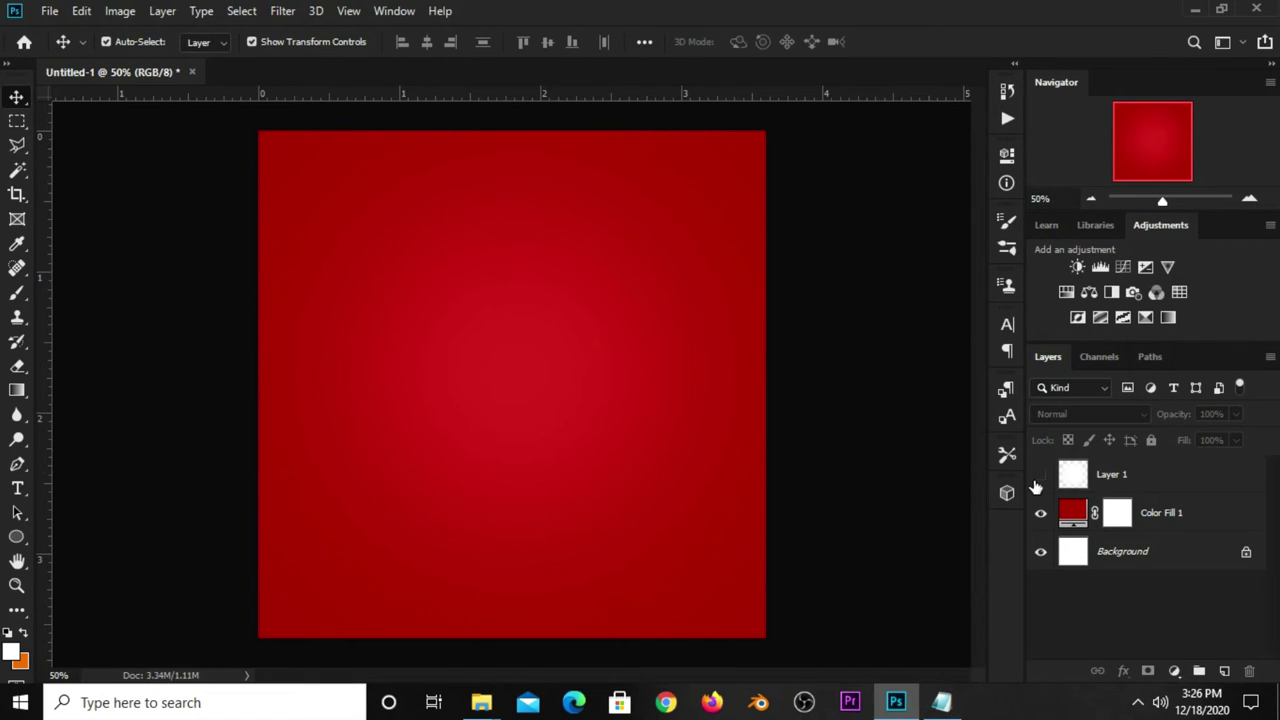
{"action": "left_click", "coordinate": [1040, 476]}
Open Christmas offer.psd and copy the maxresdefault (1) dark snow image.
{"action": "left_click", "coordinate": [49, 11]}
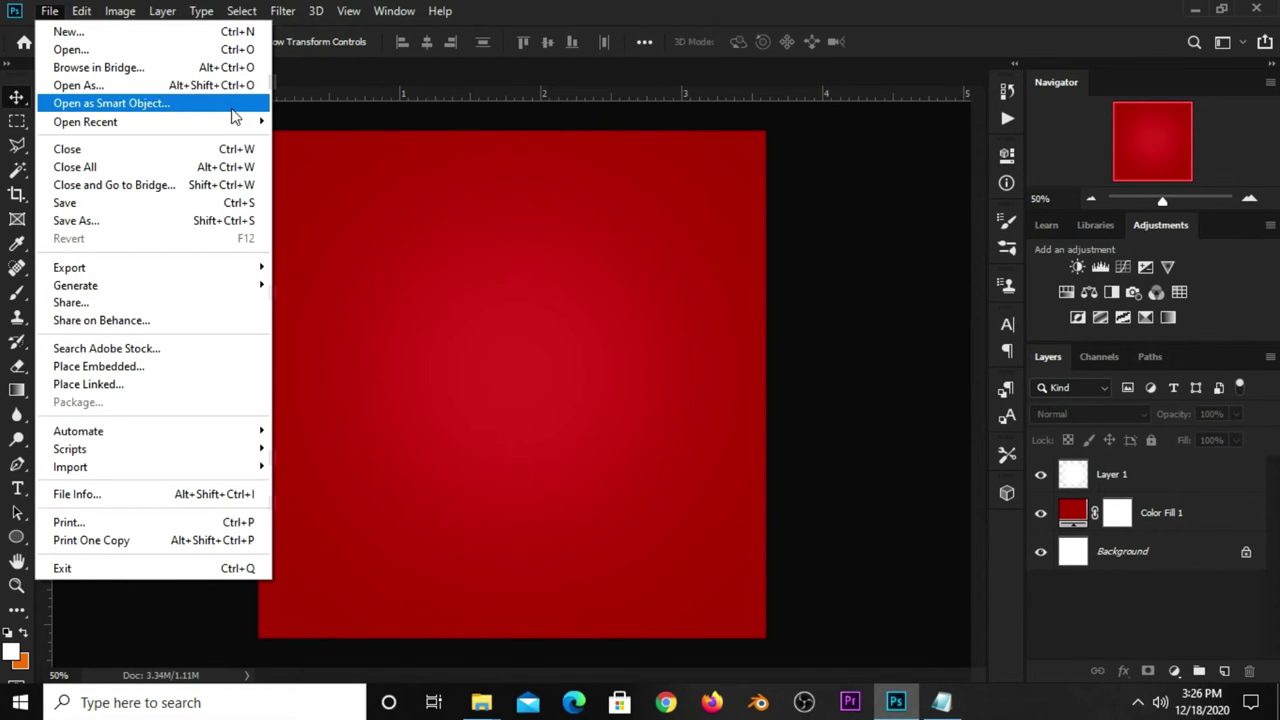
{"action": "left_click", "coordinate": [318, 139]}
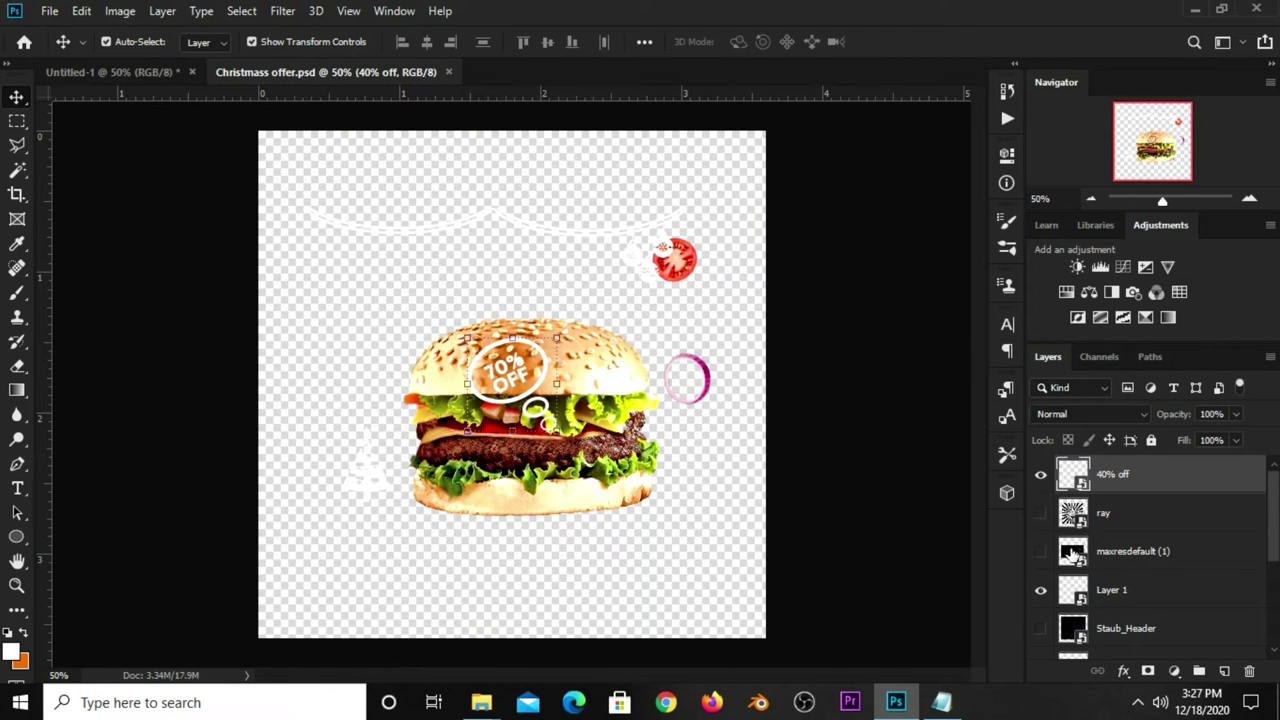
{"action": "left_click", "coordinate": [1040, 551]}
{"action": "left_click", "coordinate": [675, 427]}
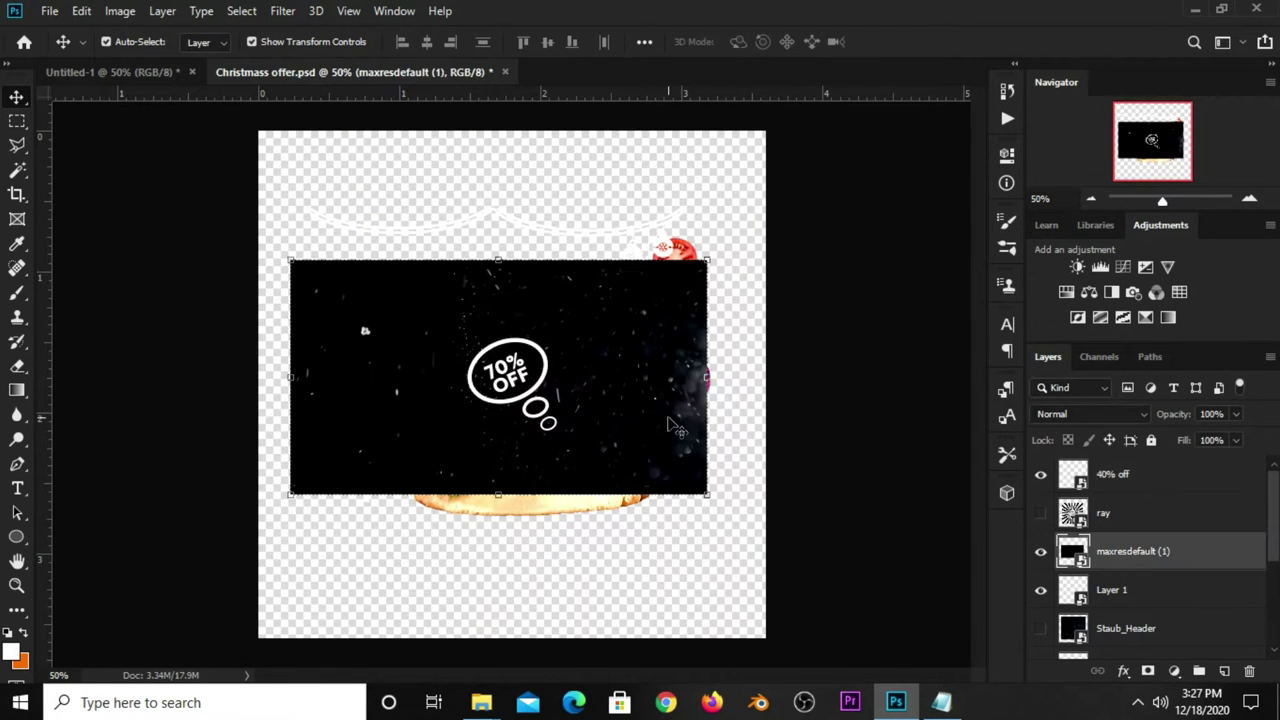
{"action": "key", "text": "ctrl+c"}
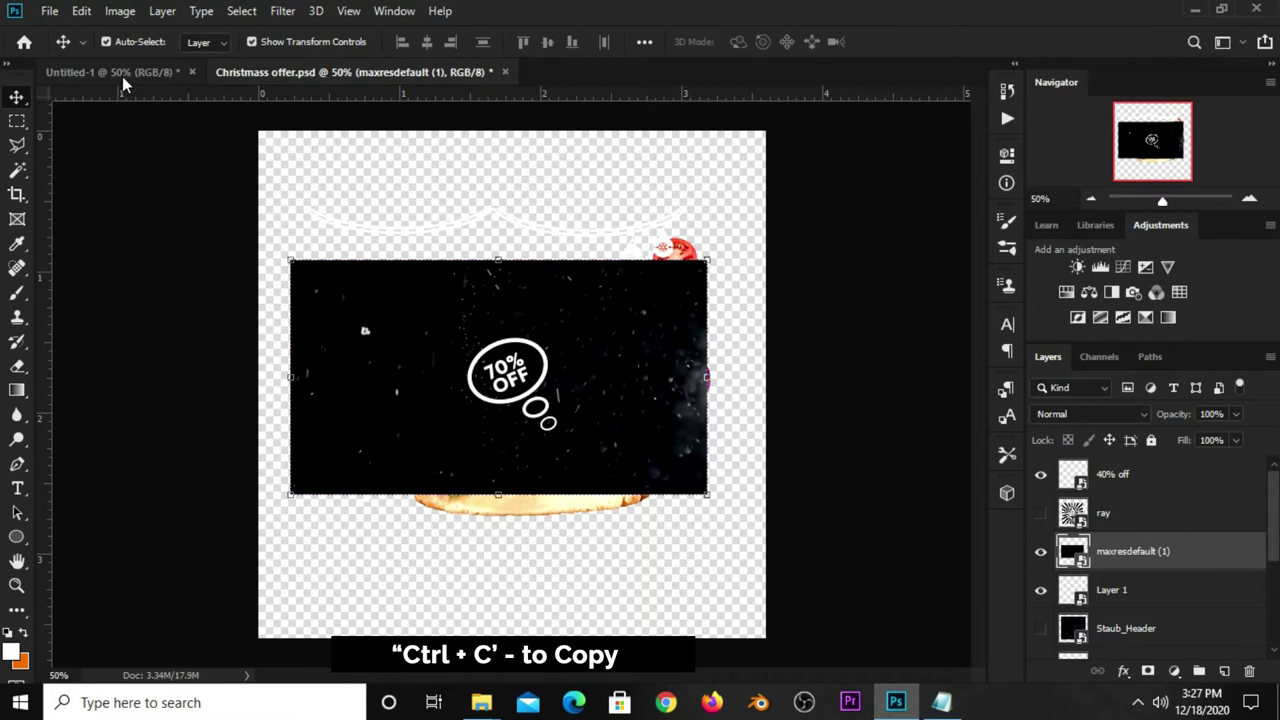
Paste the snow texture into Untitled-1 and scale it to cover the whole canvas.
{"action": "left_click", "coordinate": [122, 74]}
{"action": "key", "text": "ctrl+v"}
{"action": "left_click_drag", "start_coordinate": [524, 417], "coordinate": [432, 271]}
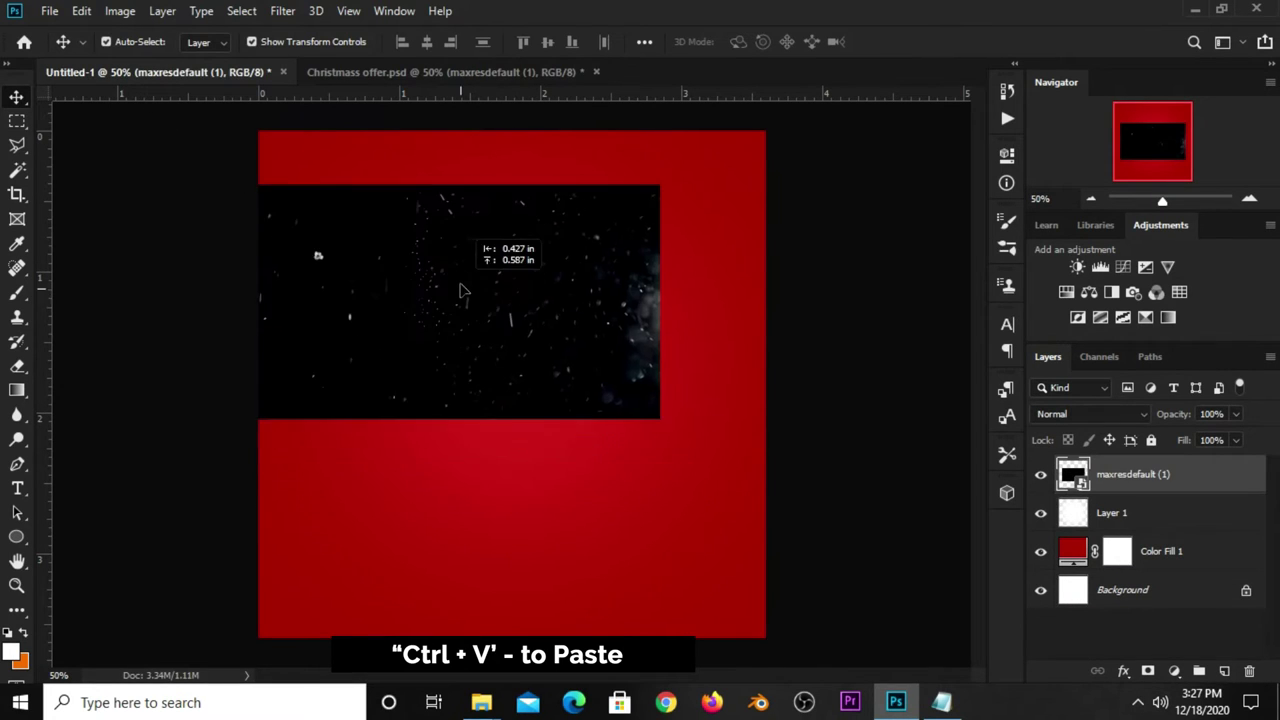
{"action": "key", "text": "ctrl"}
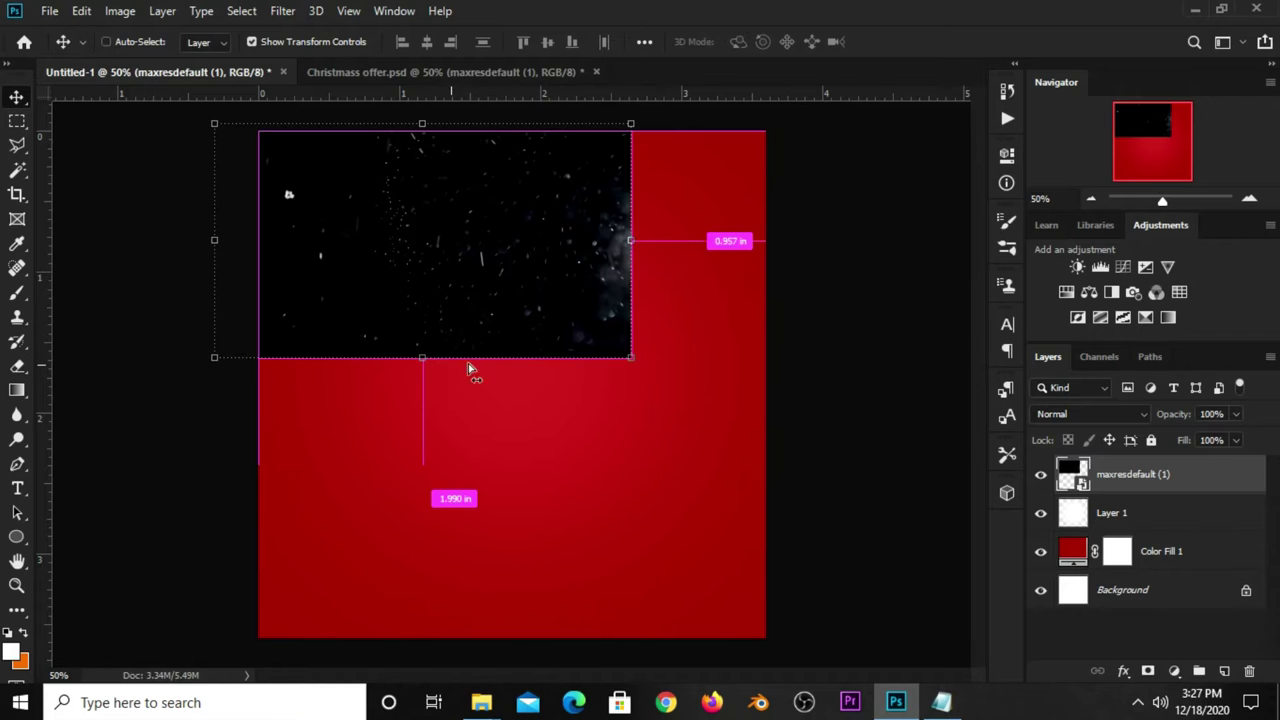
{"action": "key", "text": "ctrl+t"}
{"action": "mouse_move", "coordinate": [630, 357]}
{"action": "left_mouse_down"}
{"action": "mouse_move", "coordinate": [756, 426]}
{"action": "mouse_move", "coordinate": [748, 440]}
{"action": "mouse_move", "coordinate": [828, 487]}
{"action": "left_mouse_up"}
{"action": "key", "text": "ctrl+0"}
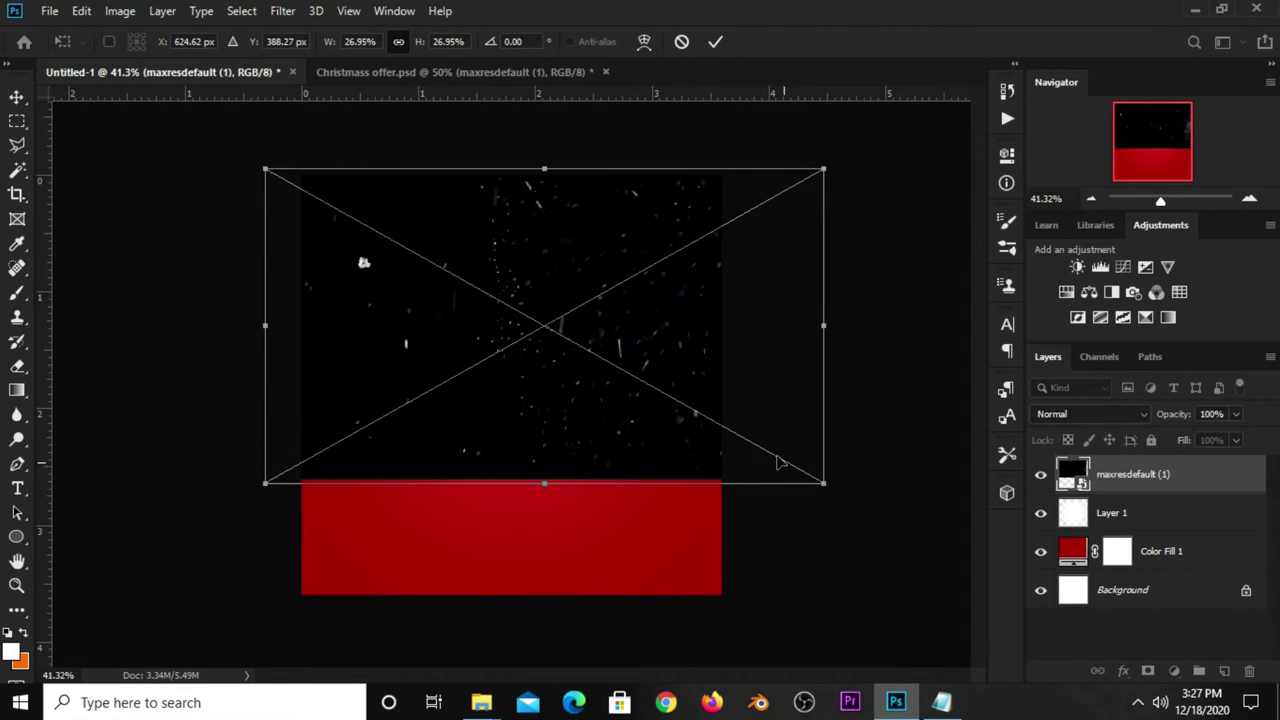
{"action": "left_click_drag", "start_coordinate": [535, 485], "coordinate": [544, 607]}
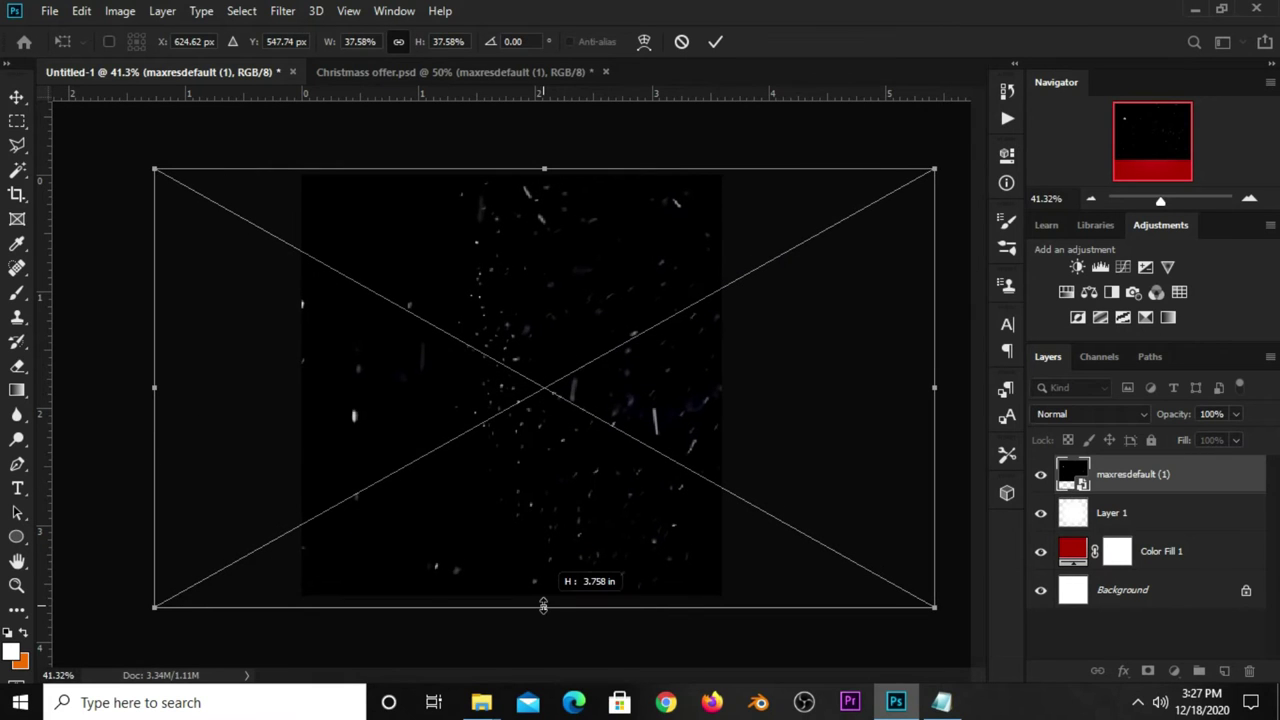
{"action": "left_click", "coordinate": [715, 42]}
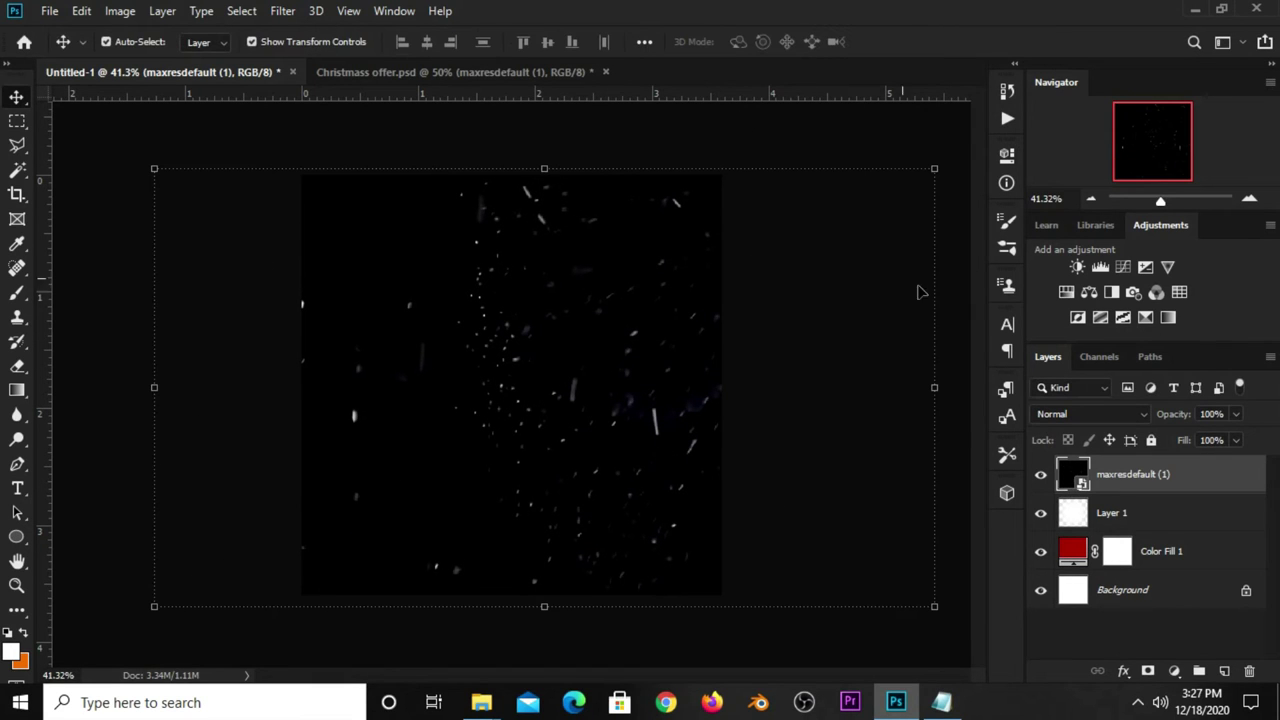
Set the dust texture layer's blend mode to Screen.
{"action": "left_click", "coordinate": [1041, 475]}
{"action": "left_click", "coordinate": [1041, 475]}
{"action": "left_click", "coordinate": [1060, 414]}
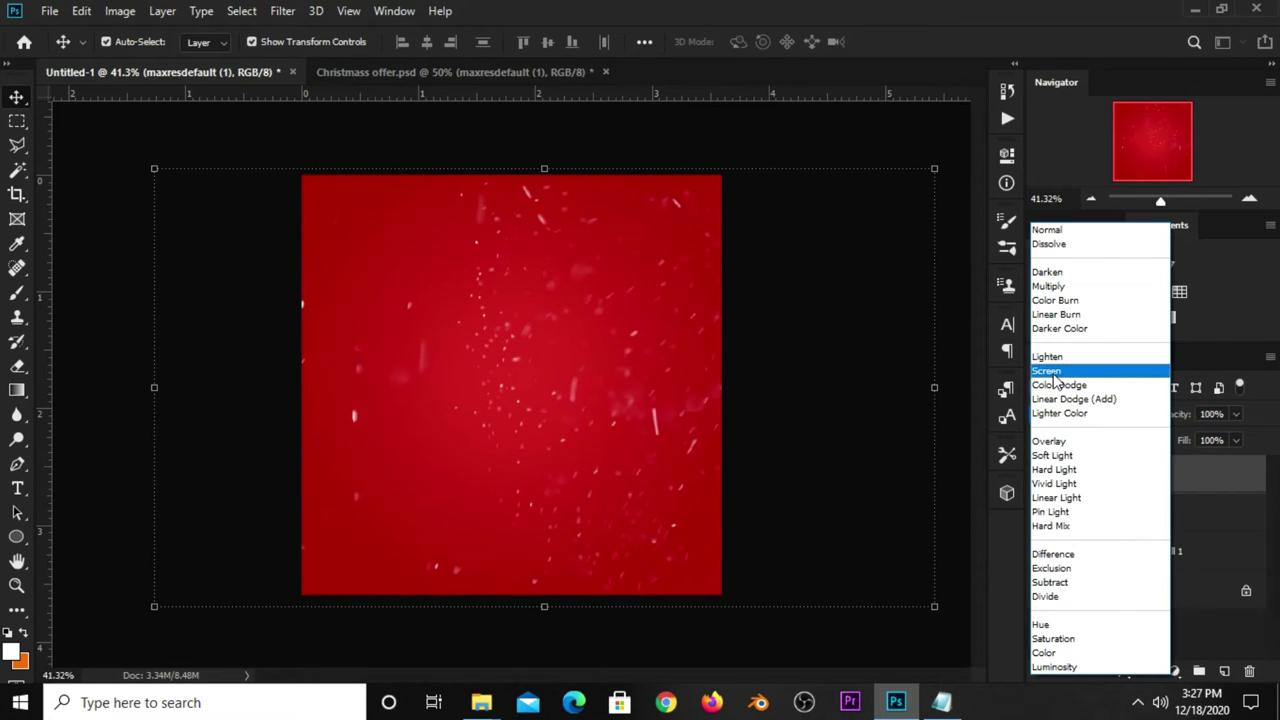
{"action": "left_click", "coordinate": [1046, 371]}
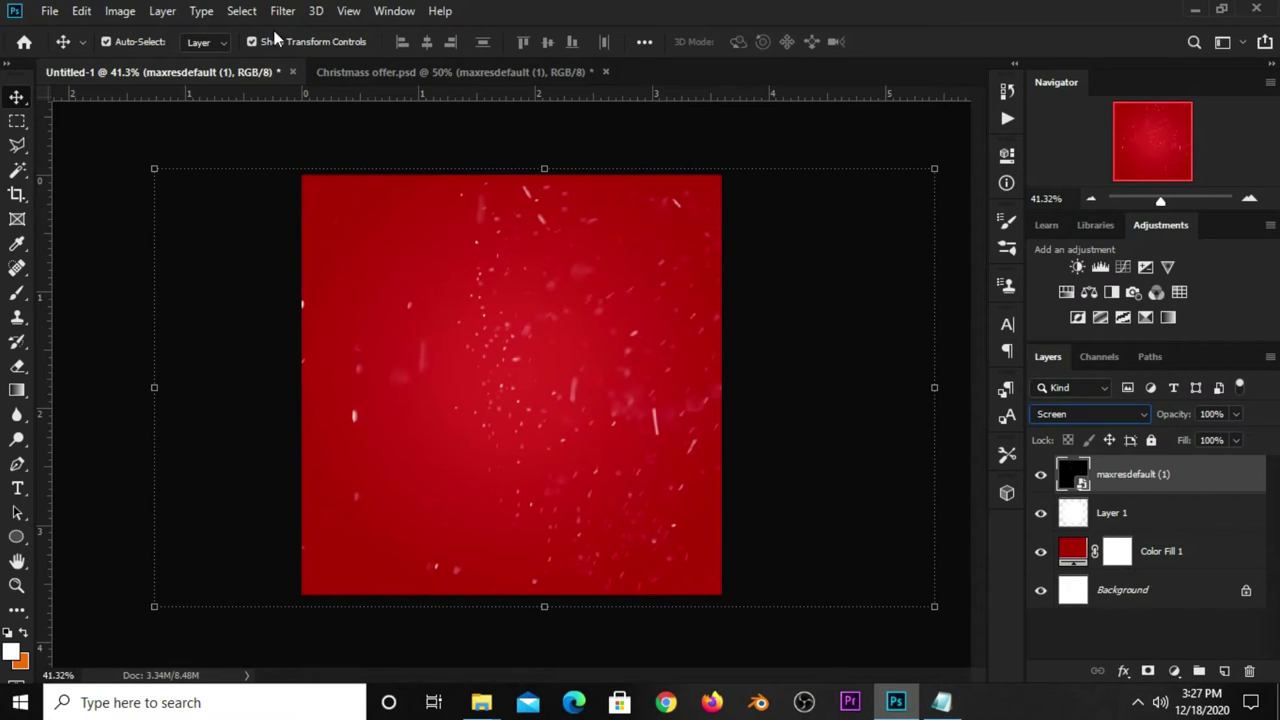
Apply a 7-pixel Gaussian Blur to the texture and lower it to 16% opacity.
{"action": "left_click", "coordinate": [282, 11]}
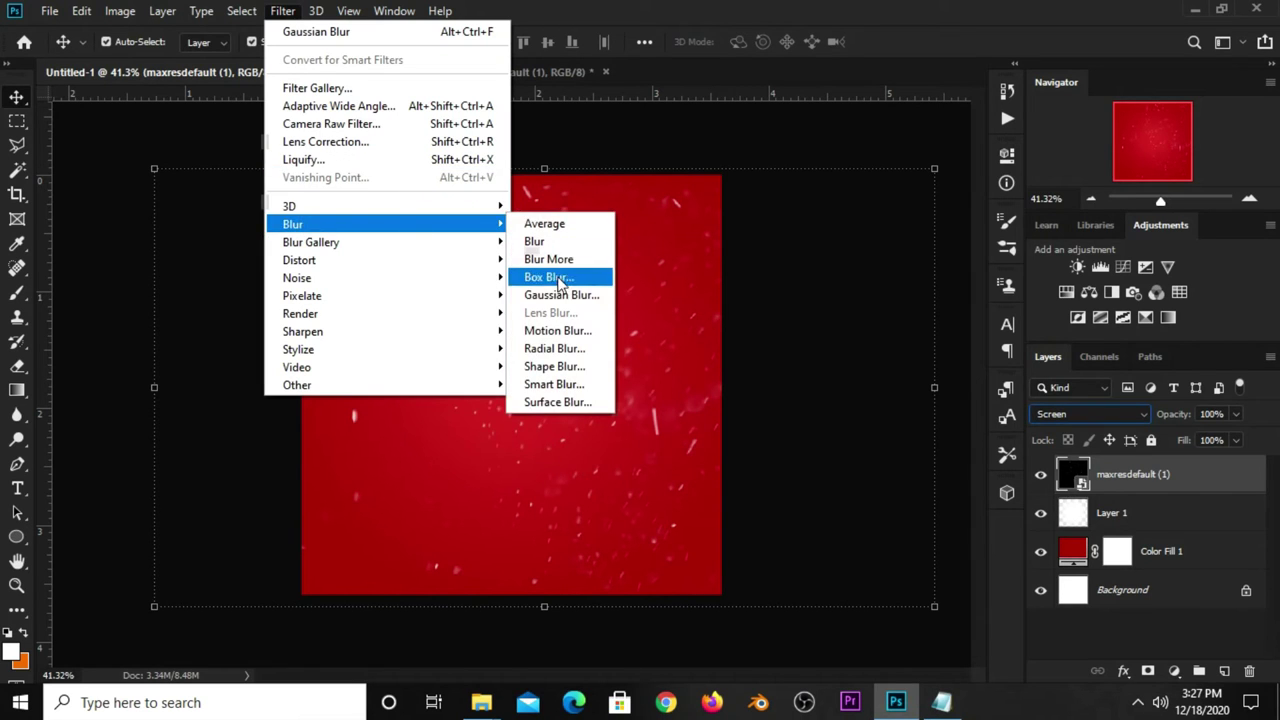
{"action": "left_click", "coordinate": [557, 295]}
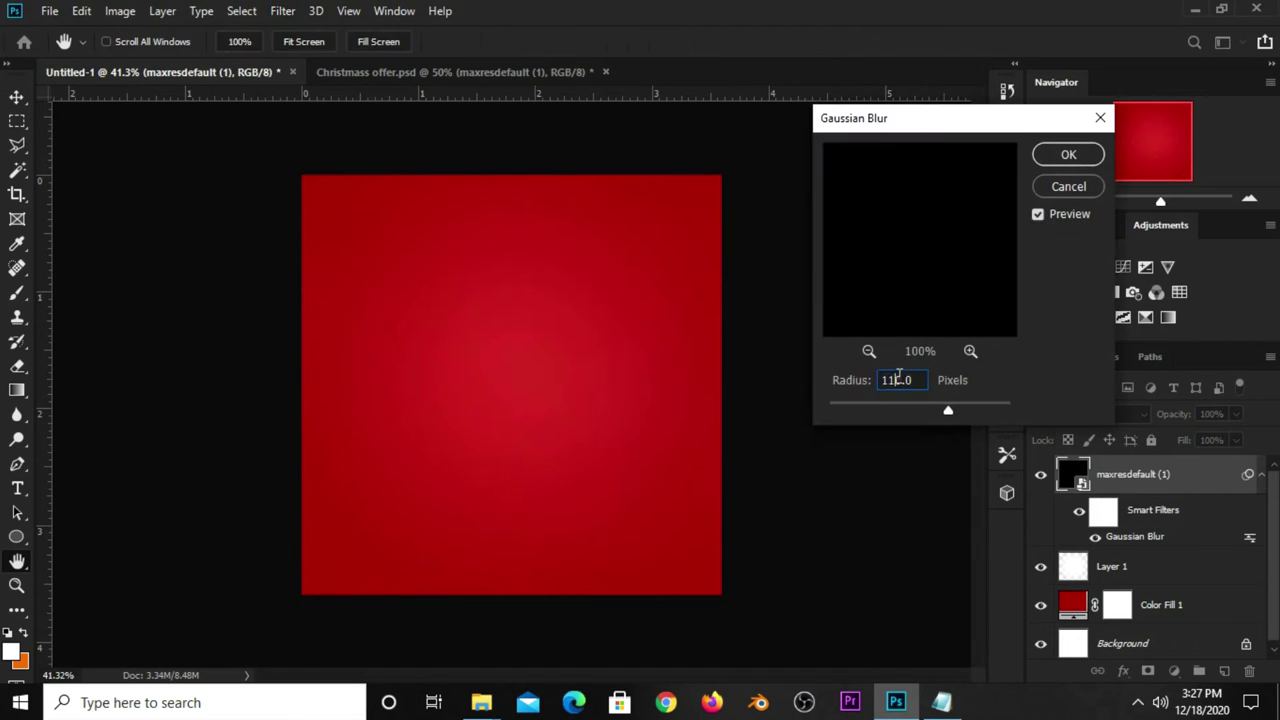
{"action": "double_click", "coordinate": [898, 379]}
{"action": "type", "text": "7"}
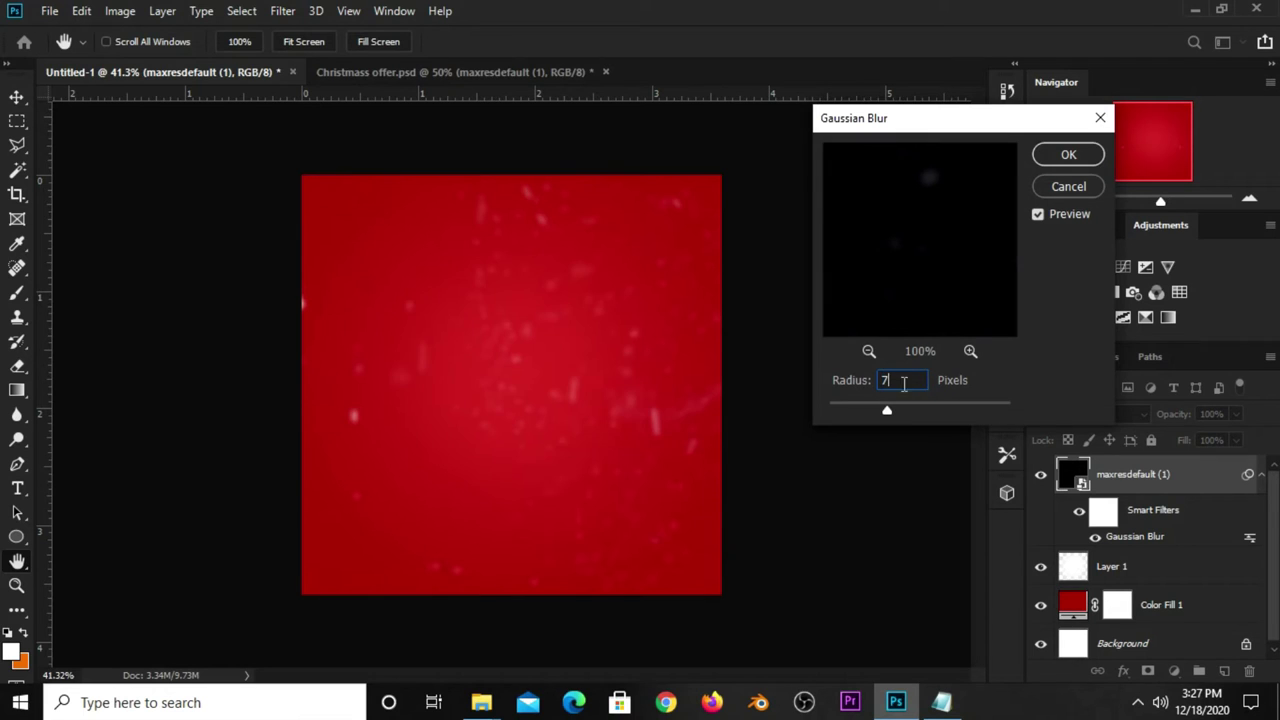
{"action": "left_click", "coordinate": [1042, 158]}
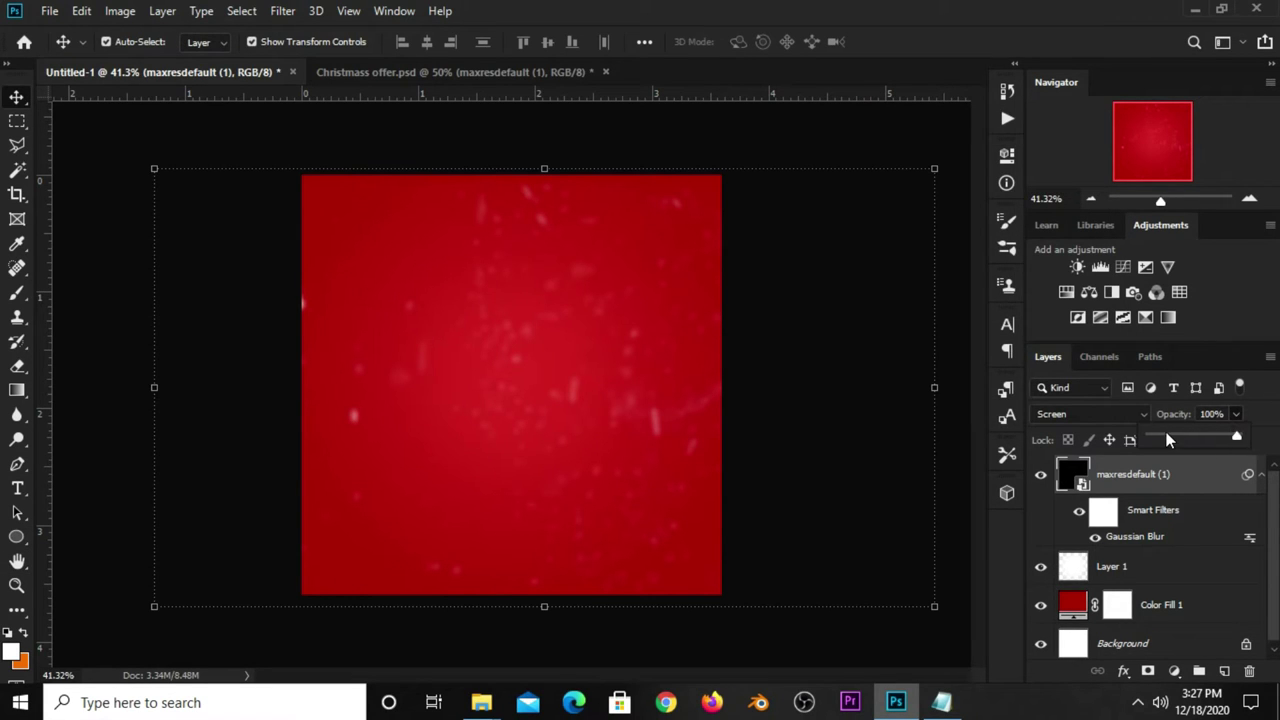
{"action": "left_click", "coordinate": [1168, 439]}
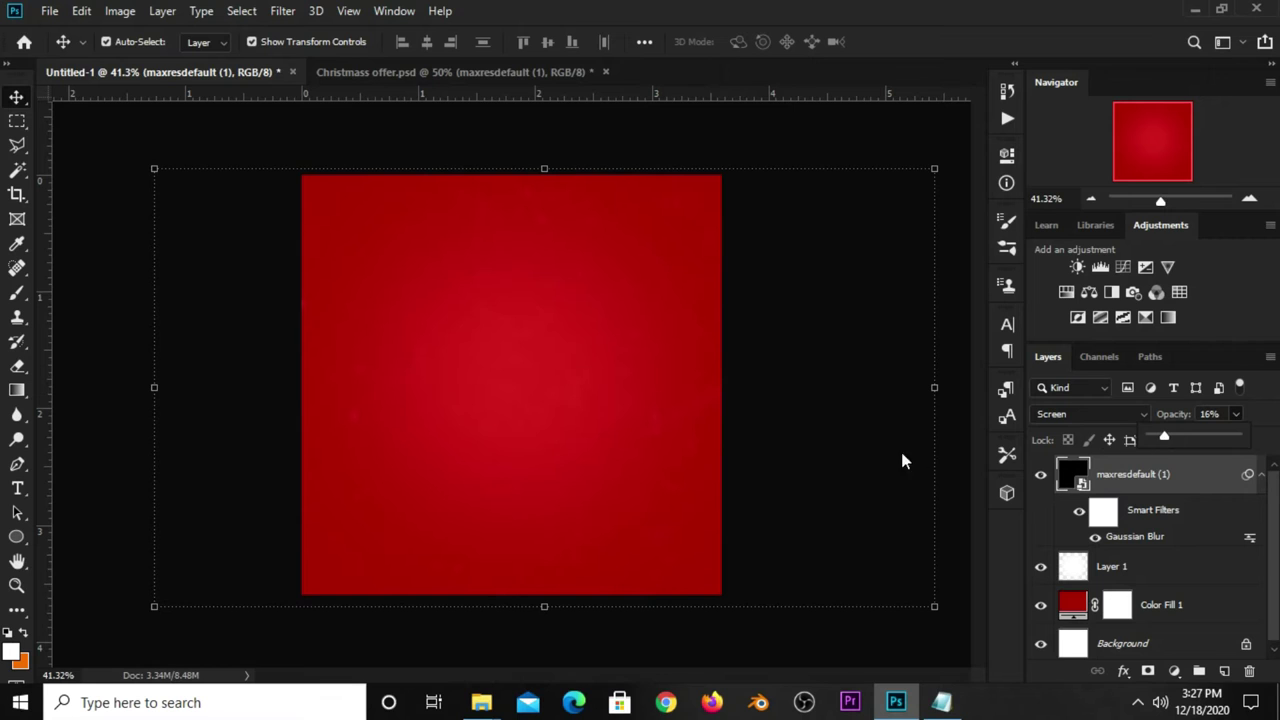
{"action": "left_click", "coordinate": [866, 460]}
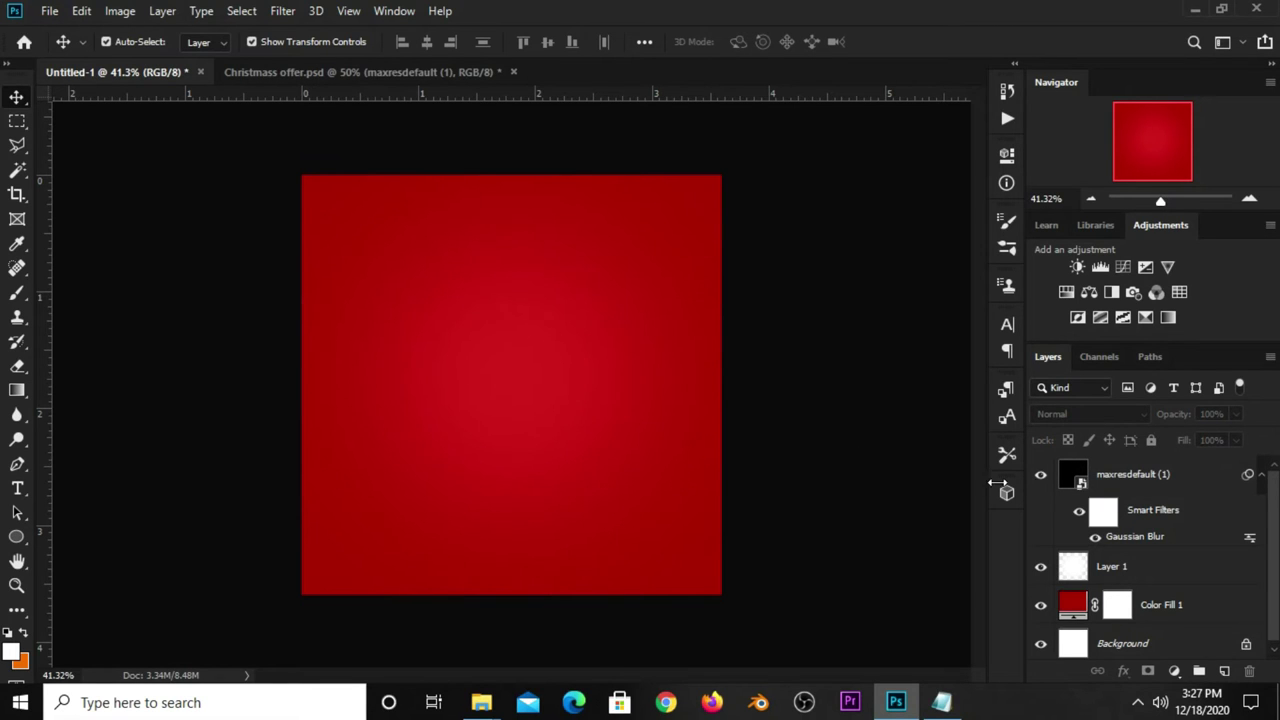
Add a new layer and paint a soft orange (#e46c0b) glow at the canvas centre.
{"action": "left_click", "coordinate": [1224, 674]}
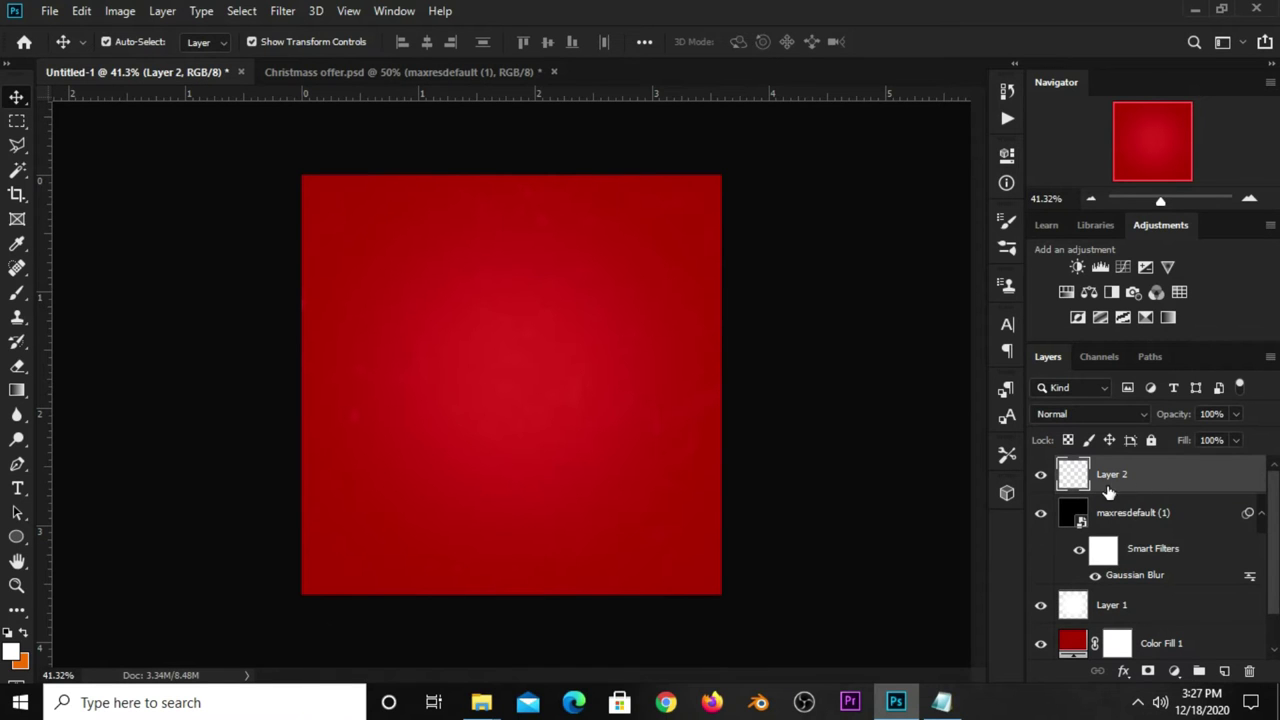
{"action": "left_click_drag", "start_coordinate": [24, 290], "coordinate": [59, 296]}
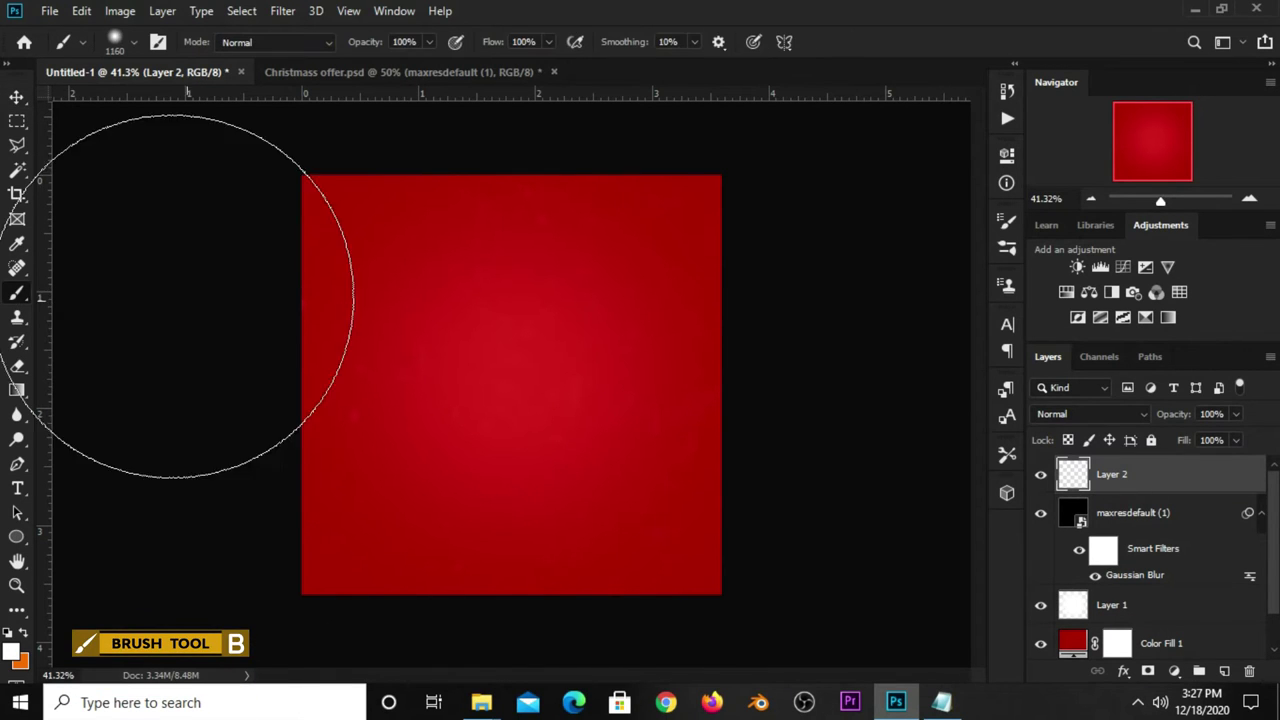
{"action": "left_click", "coordinate": [24, 634]}
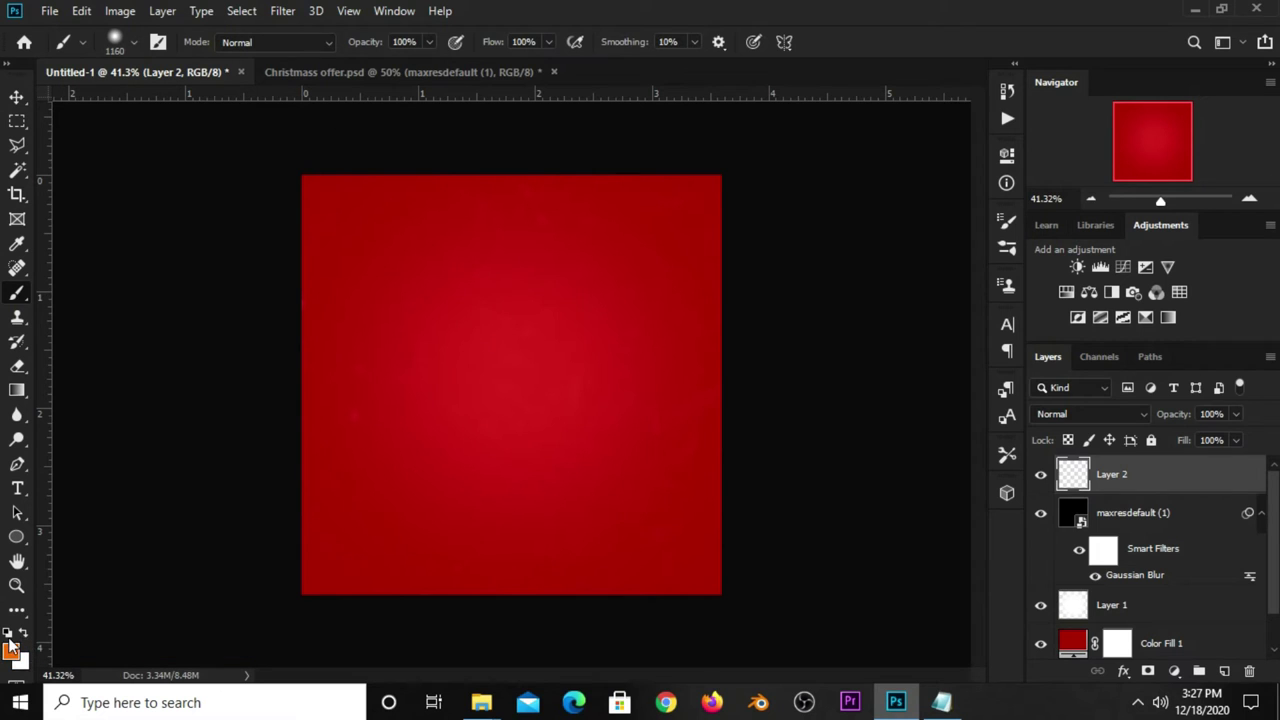
{"action": "left_click", "coordinate": [10, 651]}
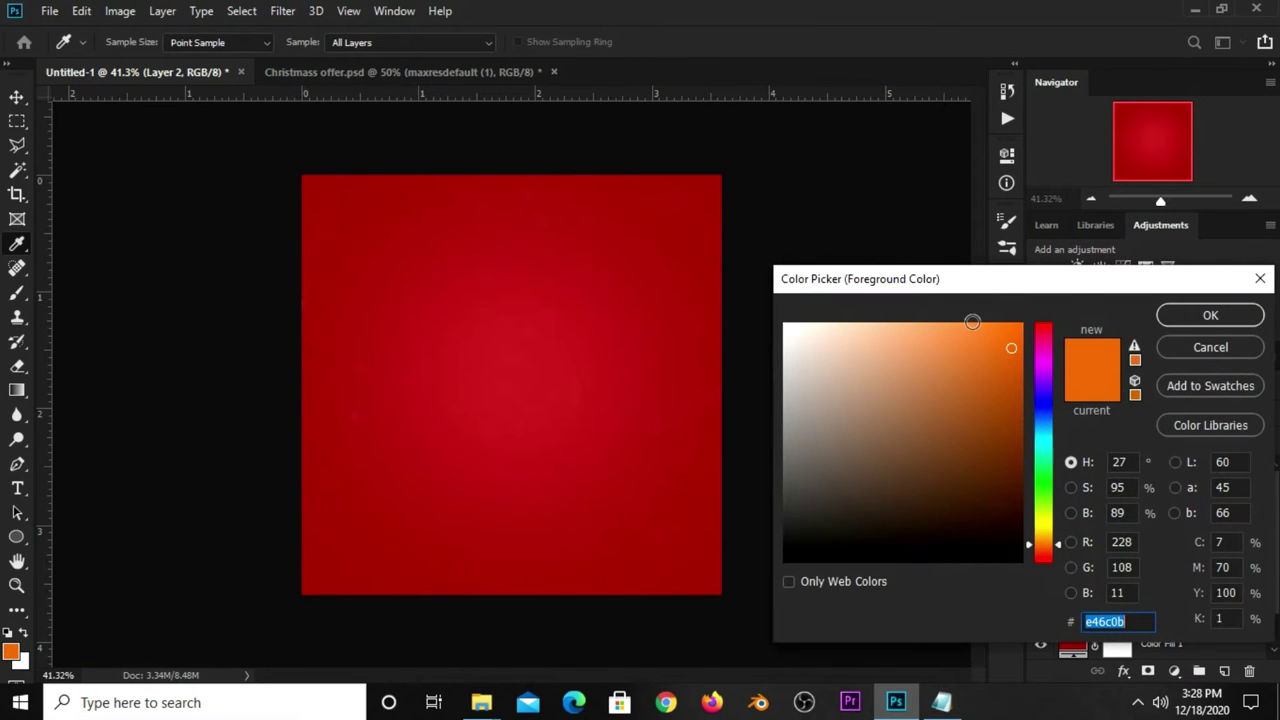
{"action": "left_click_drag", "start_coordinate": [995, 300], "coordinate": [774, 166]}
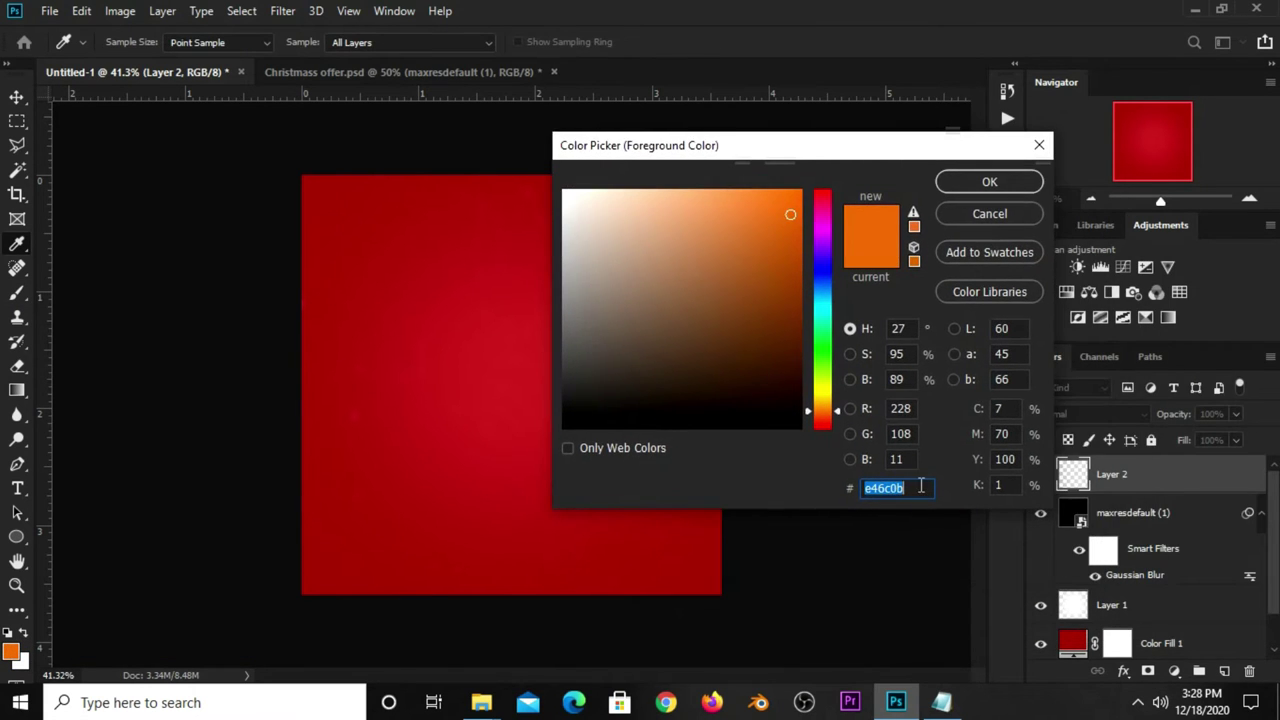
{"action": "left_click", "coordinate": [989, 181]}
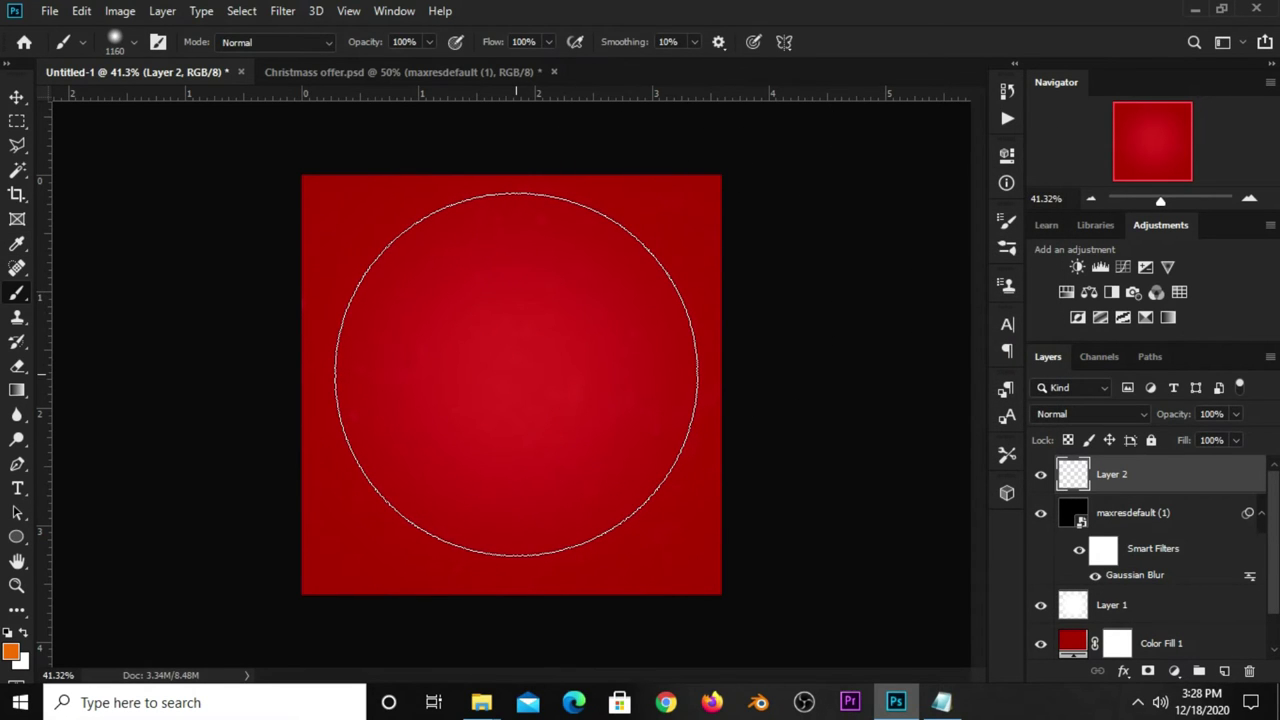
{"action": "left_click", "coordinate": [513, 378]}
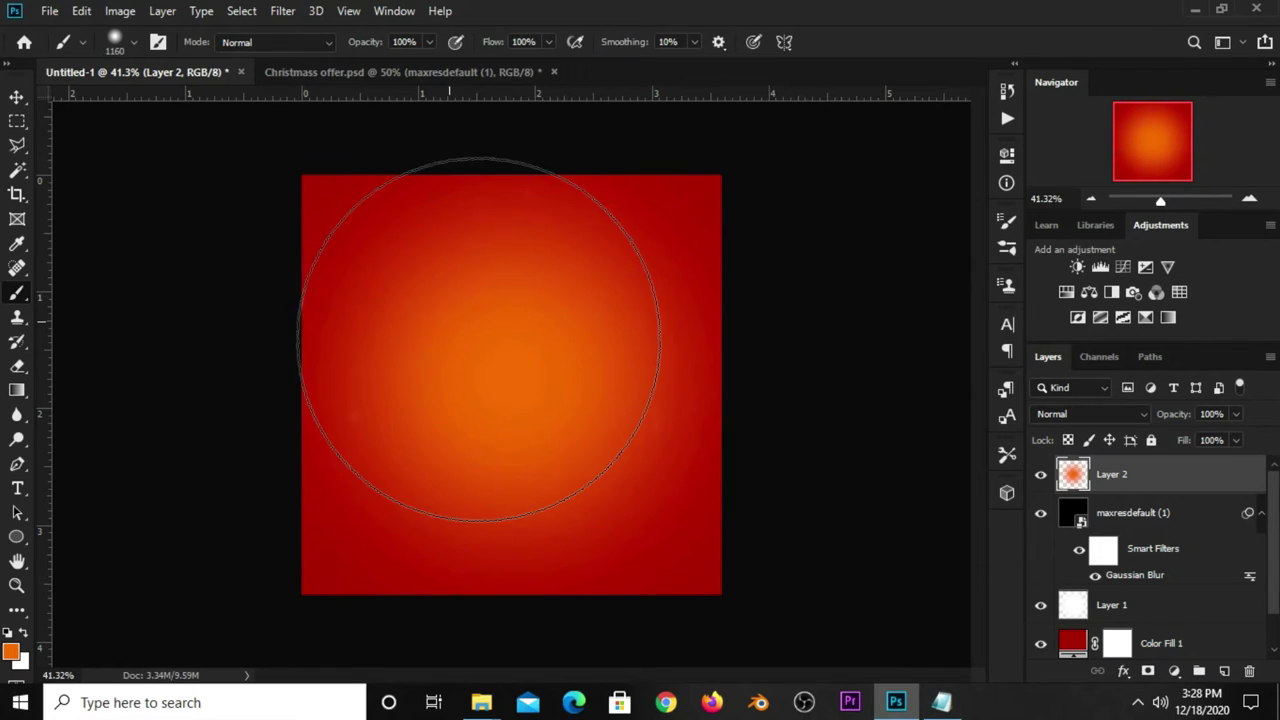
{"action": "left_click", "coordinate": [17, 97]}
{"action": "left_click", "coordinate": [92, 97]}
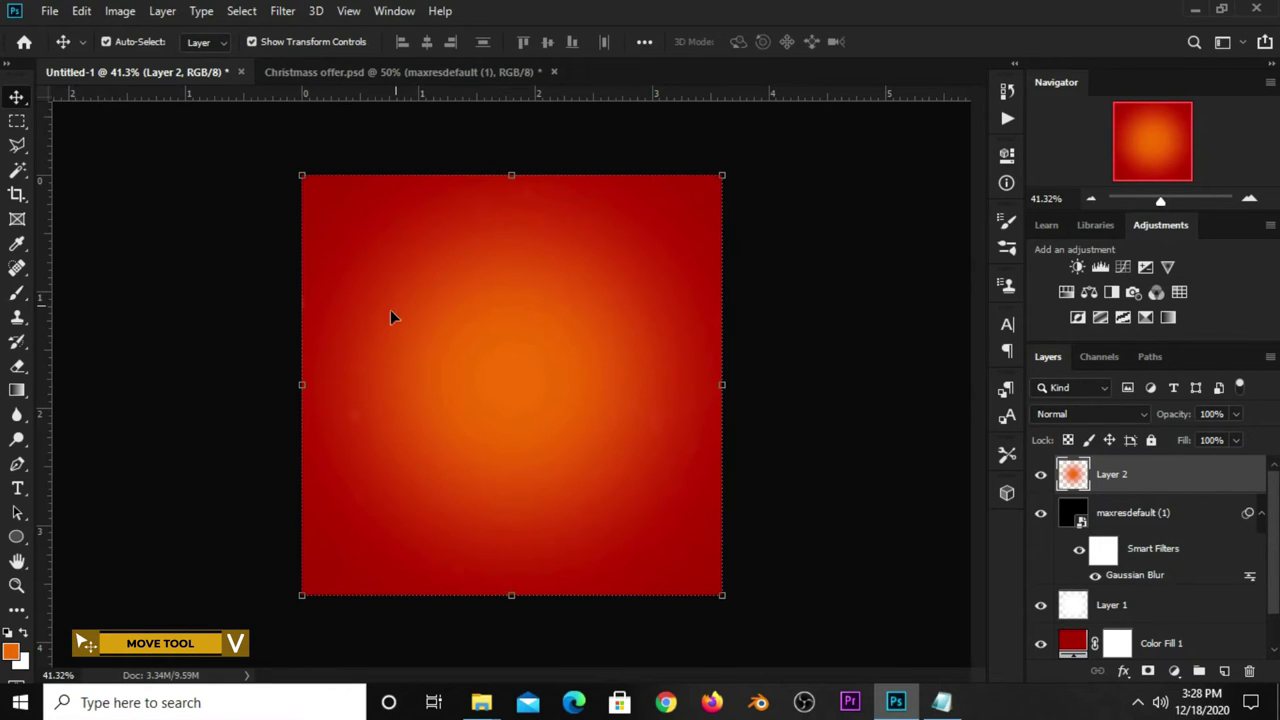
Blend the orange glow layer in Screen mode at 77% opacity.
{"action": "left_click", "coordinate": [1068, 414]}
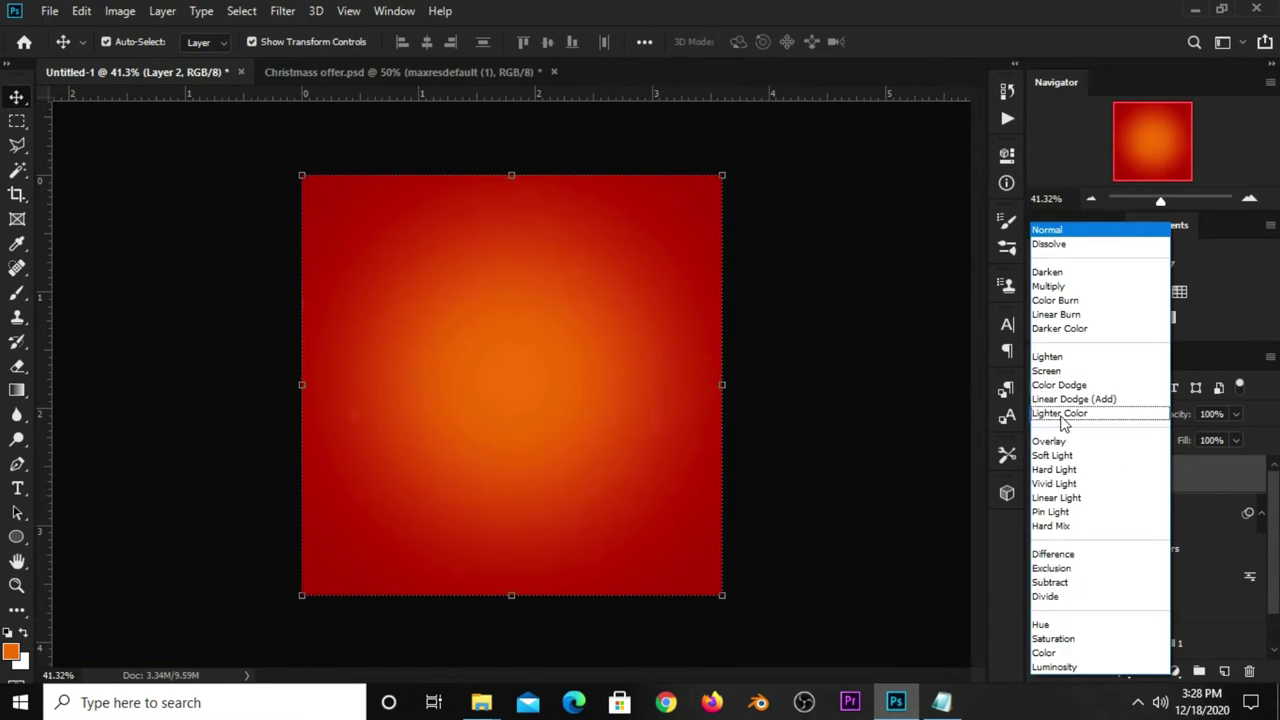
{"action": "left_click", "coordinate": [1048, 371]}
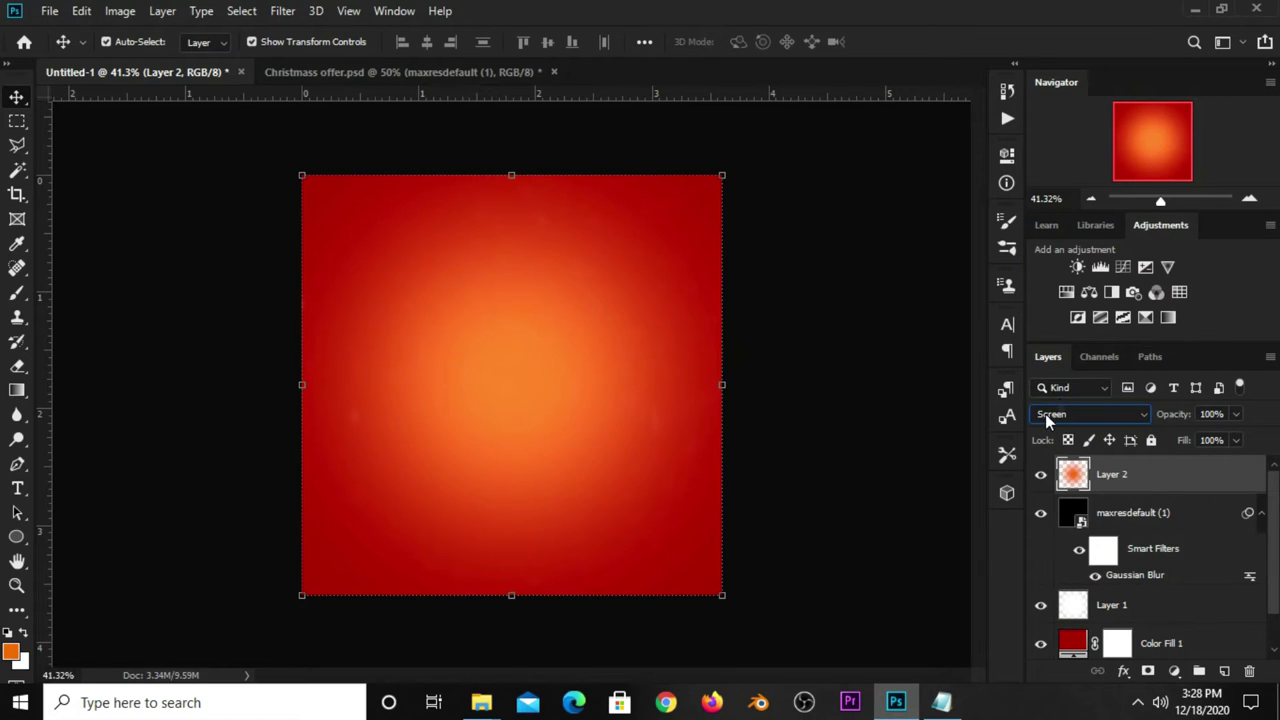
{"action": "left_click", "coordinate": [1040, 475]}
{"action": "left_click", "coordinate": [1040, 475]}
{"action": "left_click", "coordinate": [1237, 414]}
{"action": "mouse_move", "coordinate": [1222, 437]}
{"action": "left_mouse_down"}
{"action": "mouse_move", "coordinate": [1209, 440]}
{"action": "mouse_move", "coordinate": [1221, 442]}
{"action": "left_mouse_up"}
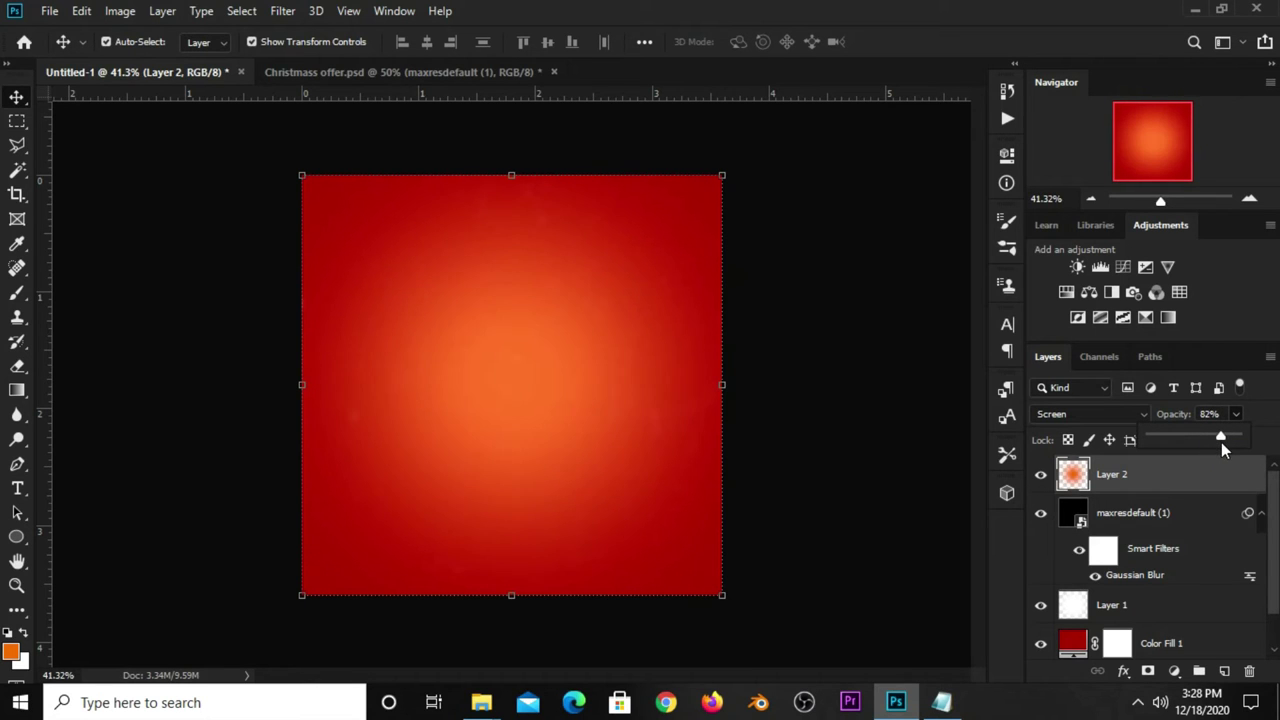
{"action": "left_click", "coordinate": [908, 486]}
{"action": "left_click", "coordinate": [1040, 476]}
{"action": "left_click", "coordinate": [1040, 476]}
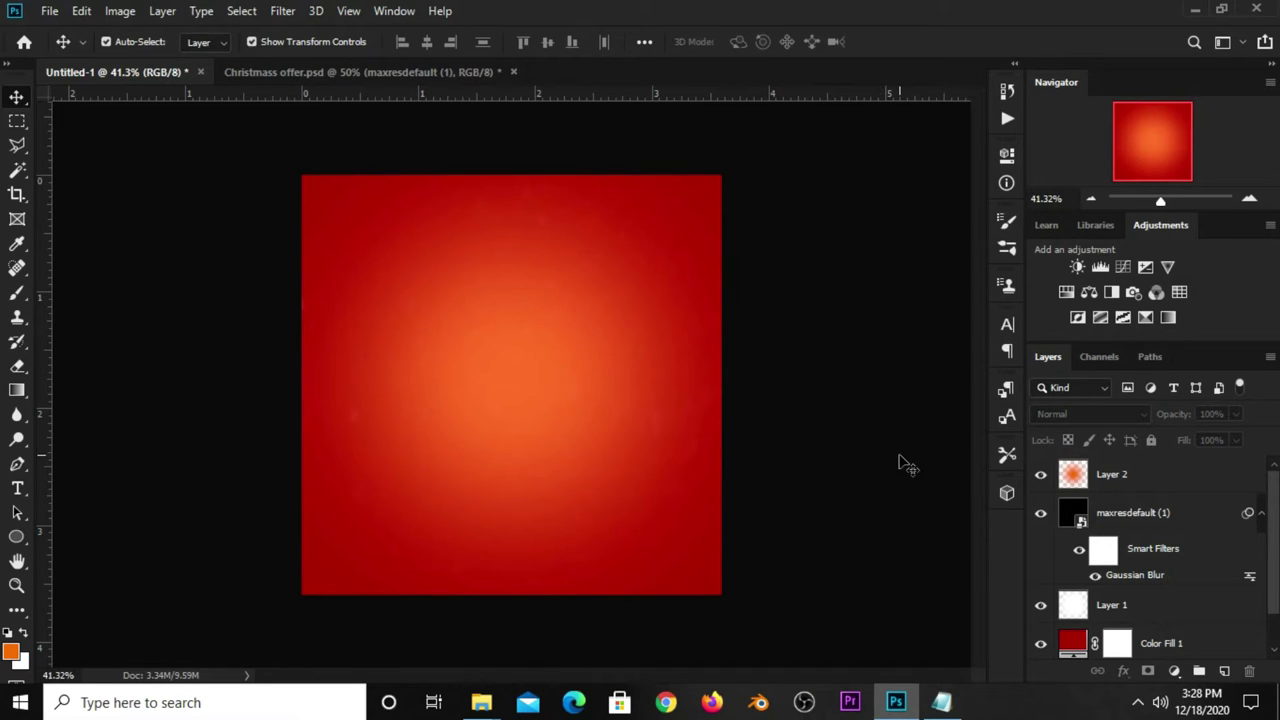
{"action": "left_click", "coordinate": [1130, 474]}
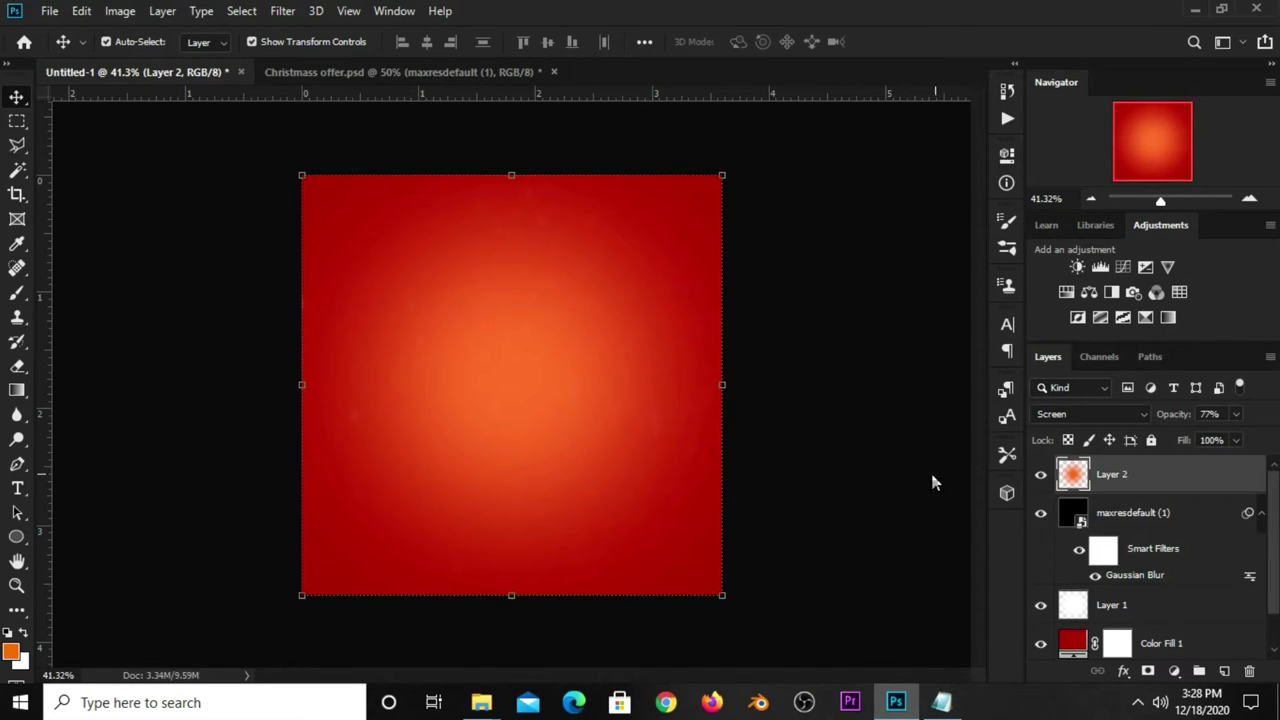
{"action": "left_click", "coordinate": [834, 442]}
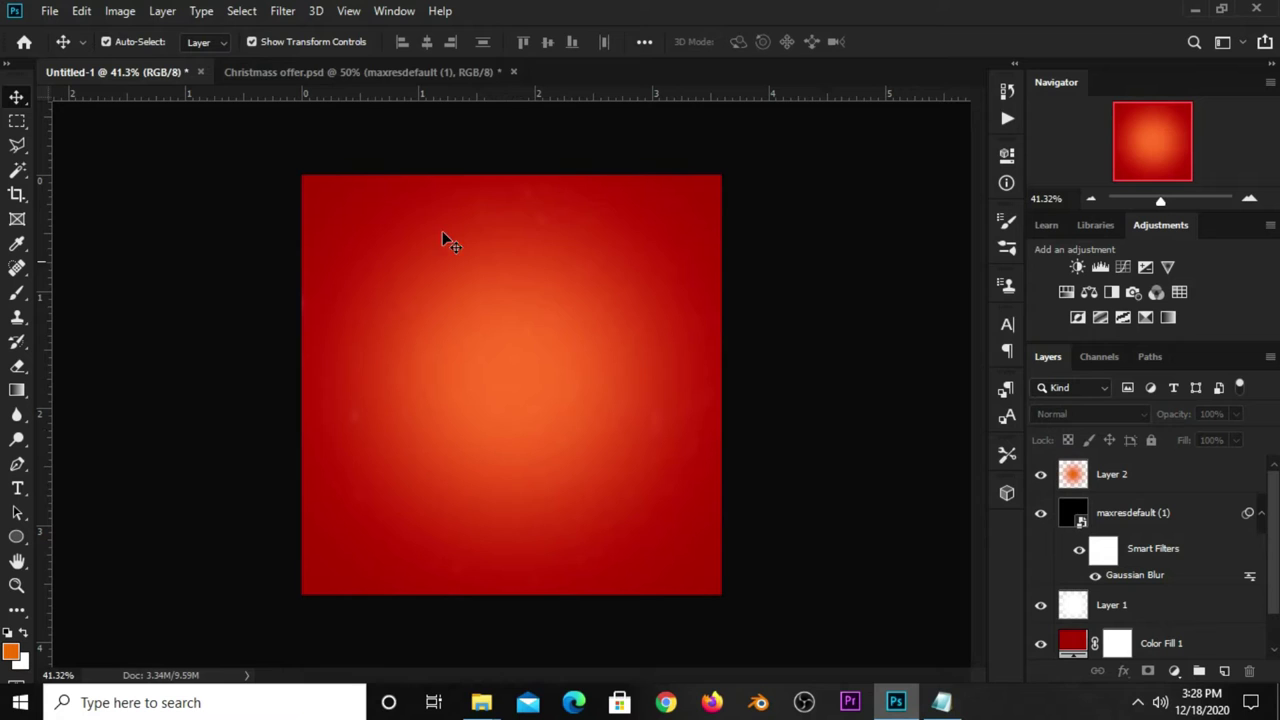
{"action": "left_click", "coordinate": [383, 75]}
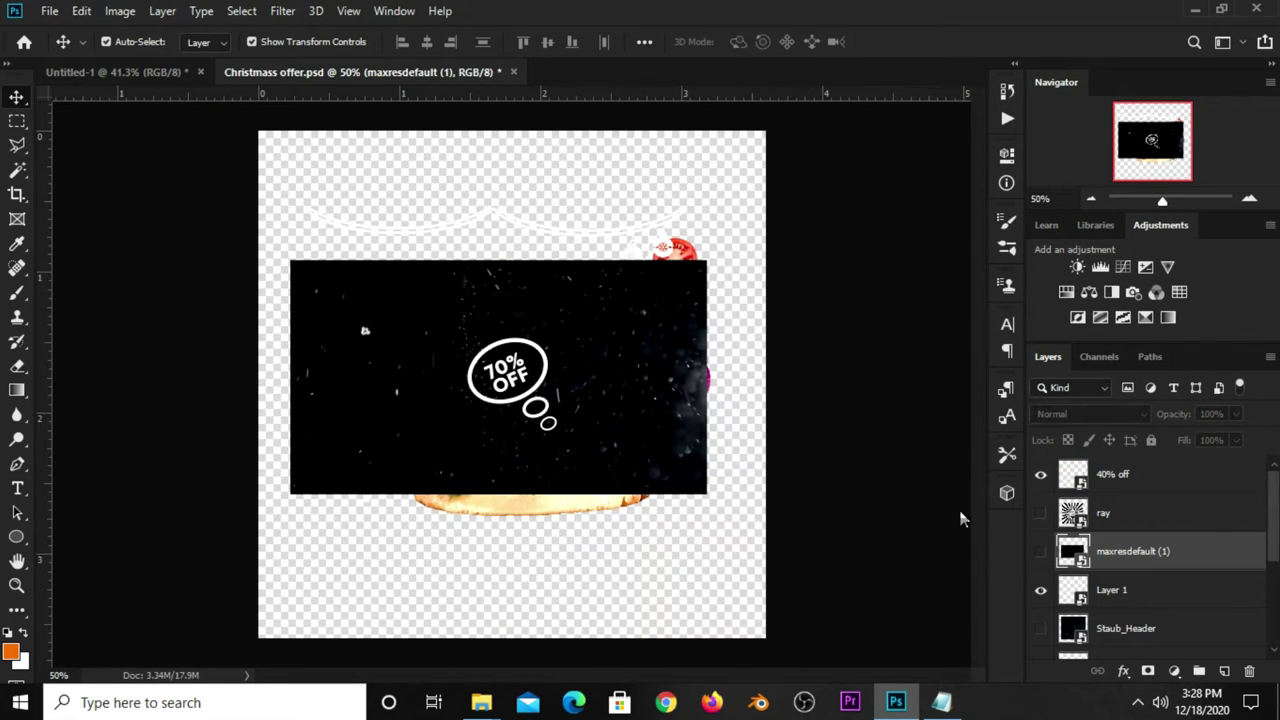
Copy the white garland into the red document and move it to the top edge.
{"action": "left_click", "coordinate": [540, 241]}
{"action": "key", "text": "ctrl"}
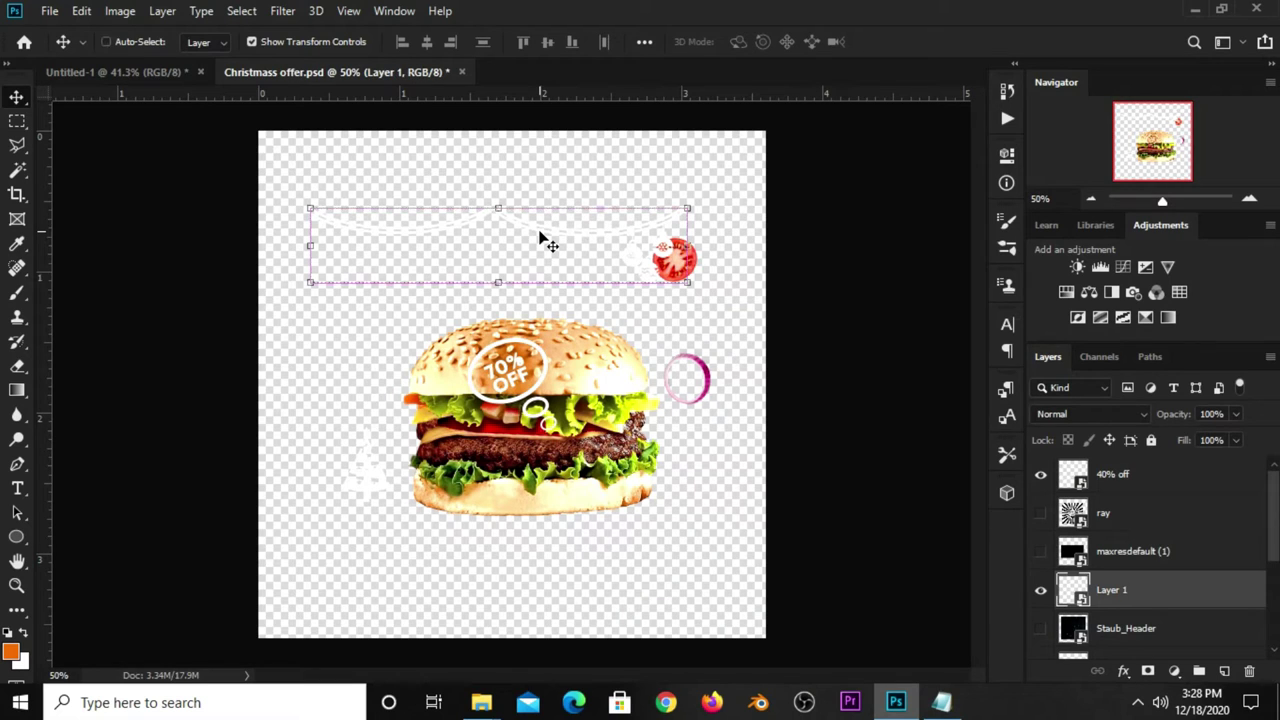
{"action": "left_click_drag", "start_coordinate": [540, 241], "coordinate": [314, 196]}
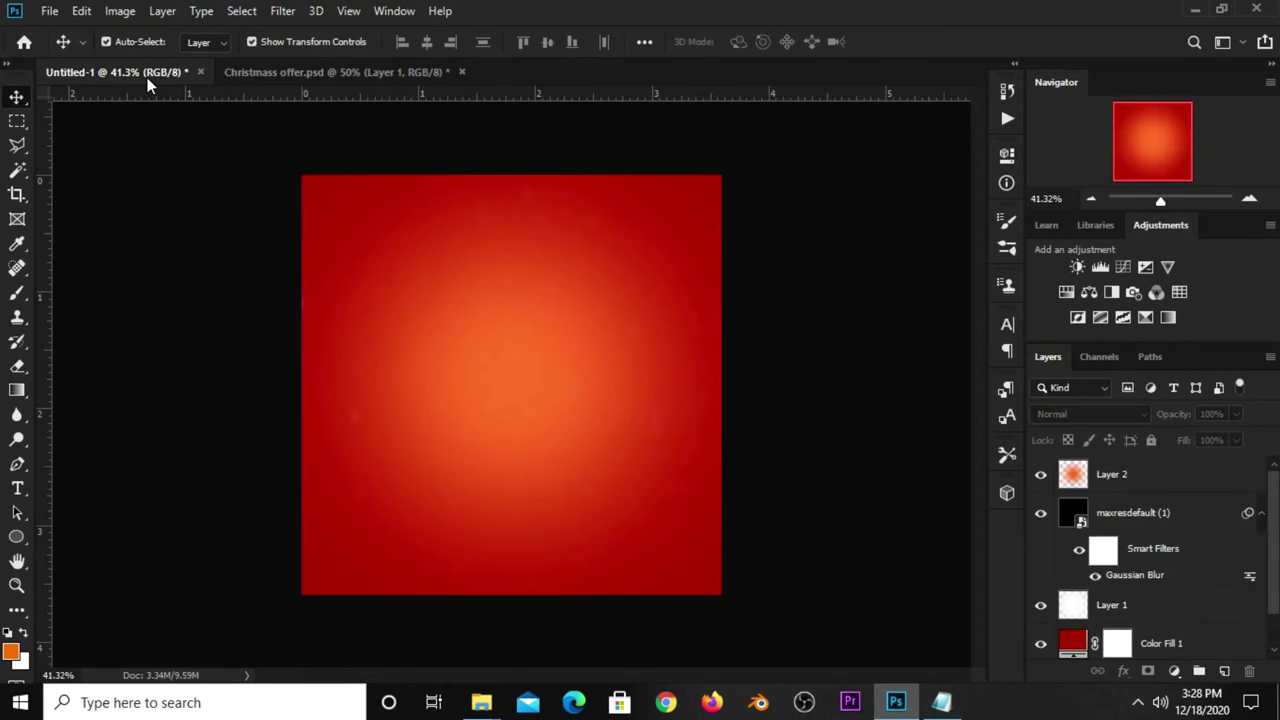
{"action": "key", "text": "ctrl+t"}
{"action": "left_click_drag", "start_coordinate": [525, 364], "coordinate": [474, 212]}
{"action": "key", "text": "Return"}
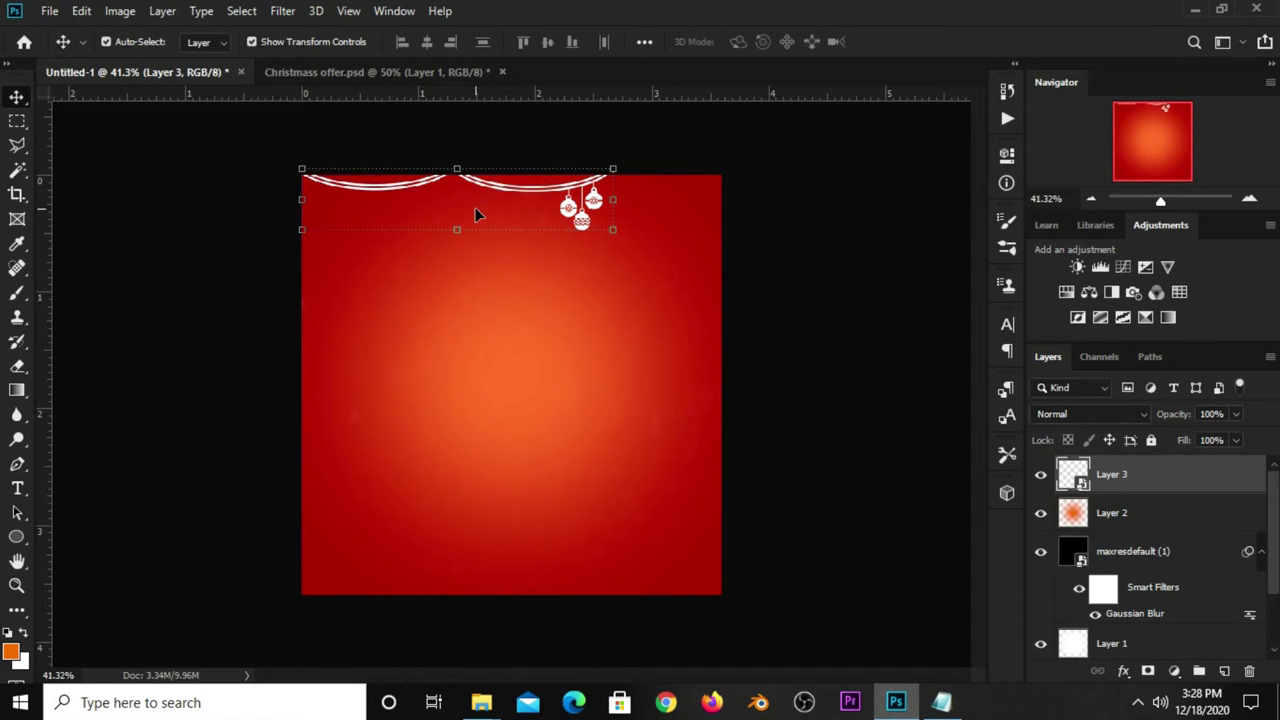
Narrow the garland to about 93% width and check its placement at 50% zoom.
{"action": "left_click_drag", "start_coordinate": [613, 199], "coordinate": [595, 213]}
{"action": "key", "text": "Return"}
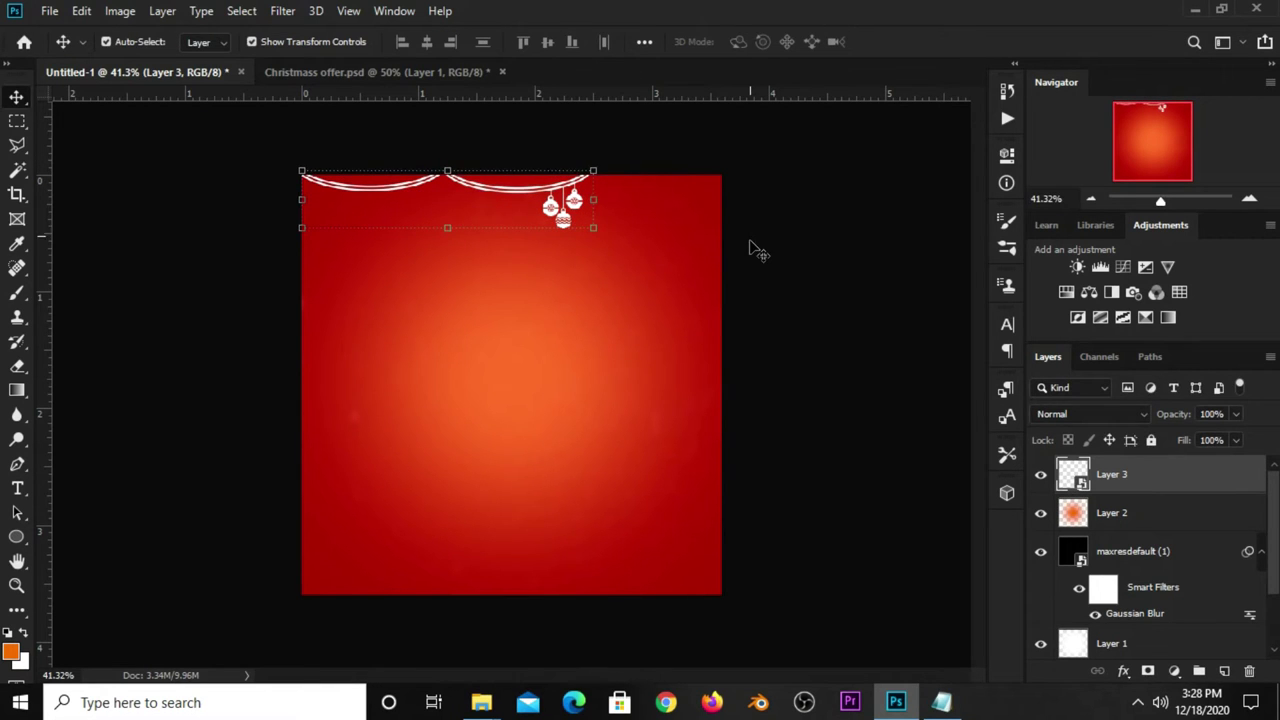
{"action": "left_click", "coordinate": [752, 250]}
{"action": "key", "text": "ctrl+plus"}
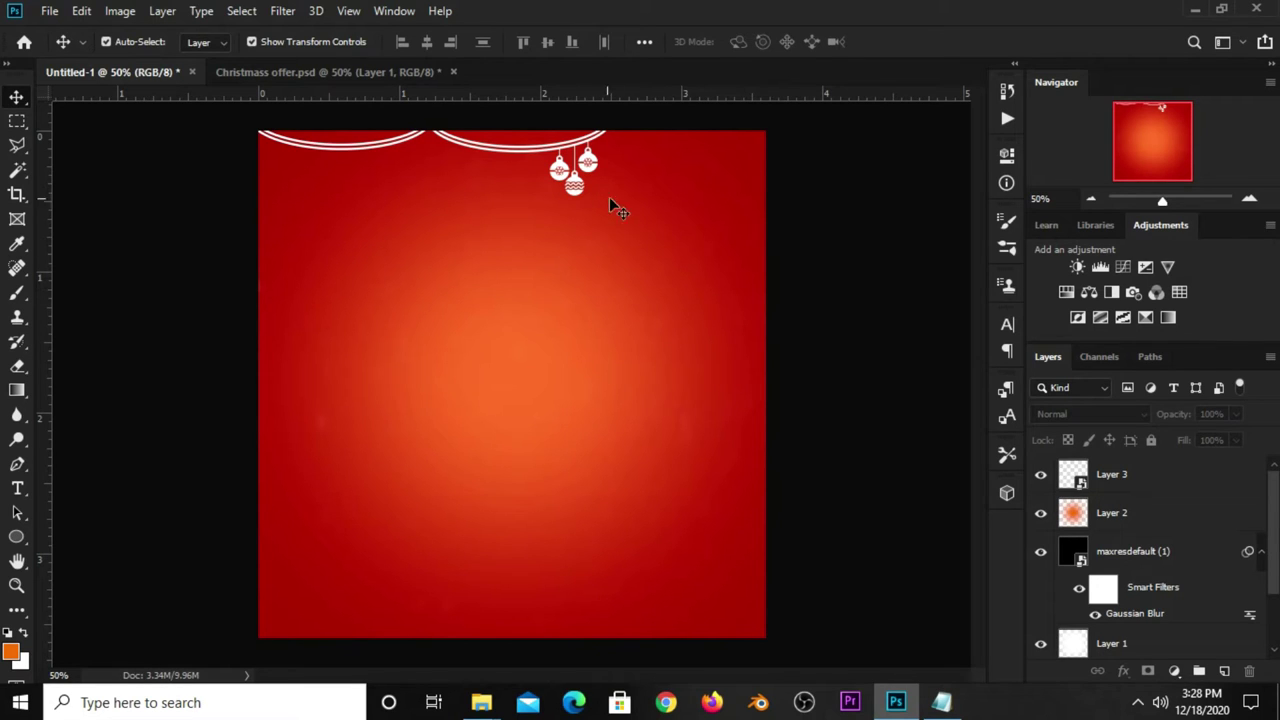
{"action": "left_click", "coordinate": [583, 190]}
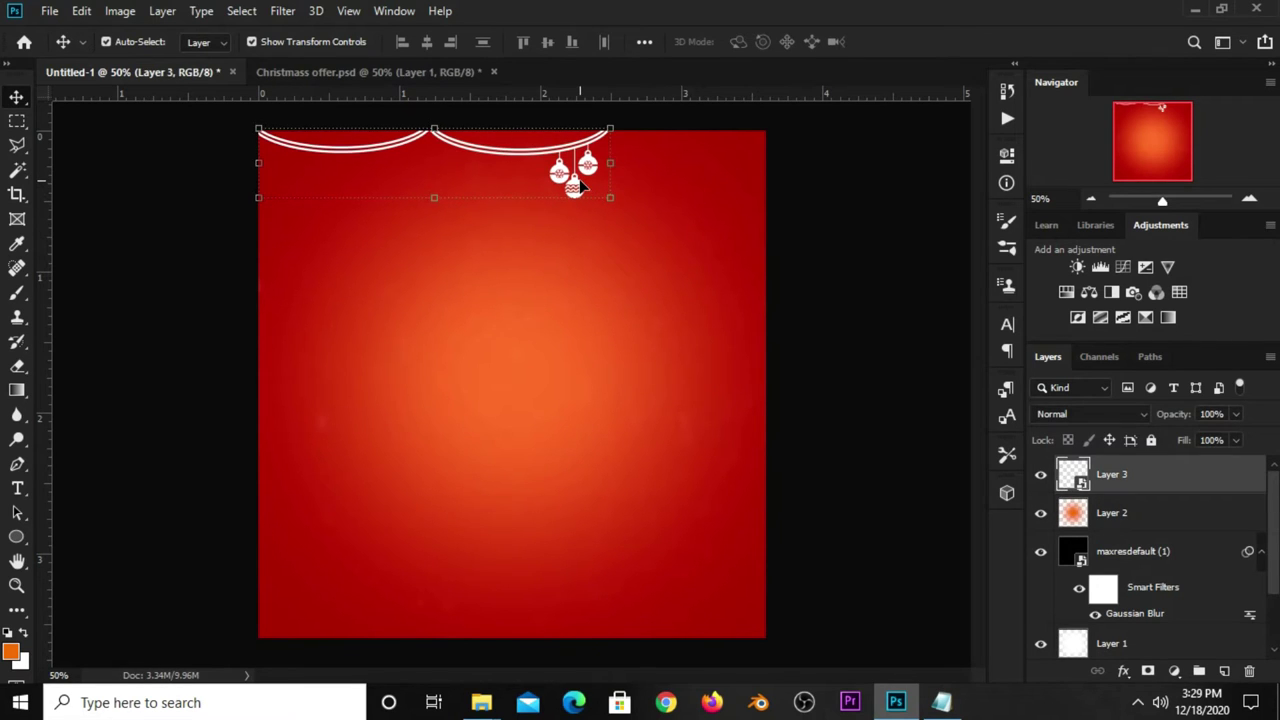
{"action": "left_click", "coordinate": [860, 205]}
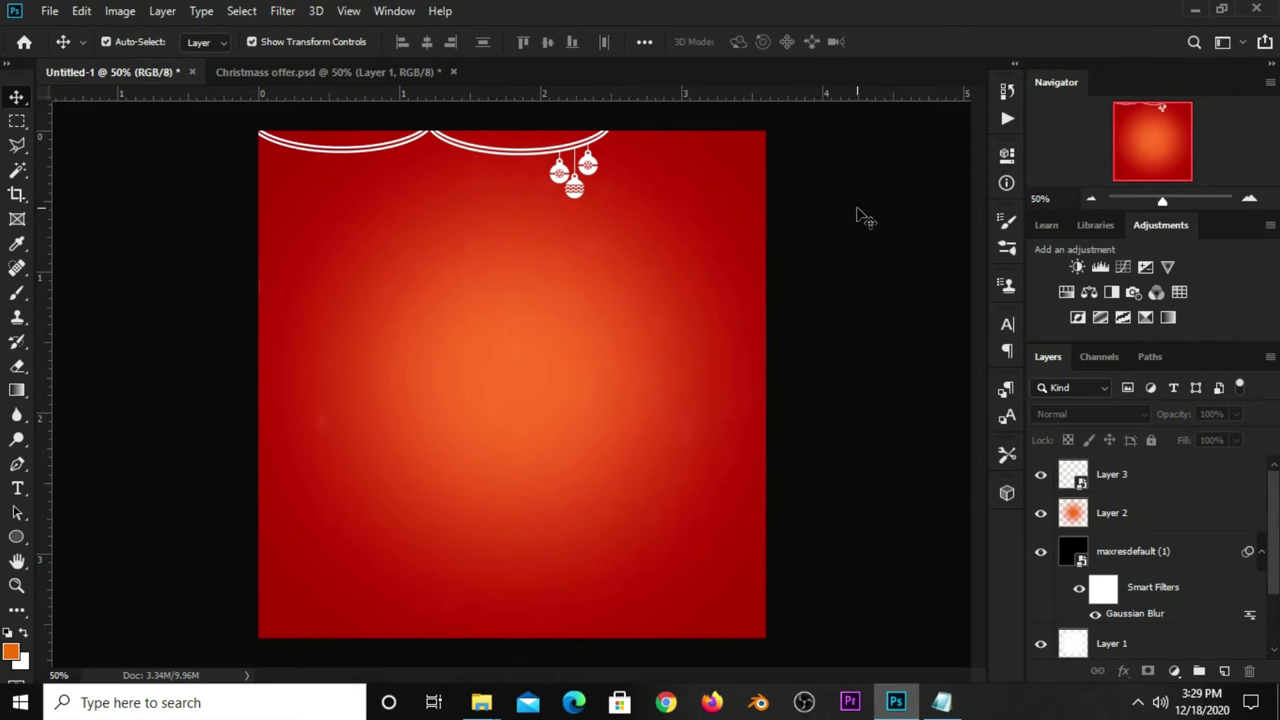
Copy the 'loog here' text from the Notepad notes.
{"action": "left_click", "coordinate": [941, 702]}
{"action": "left_click", "coordinate": [722, 410]}
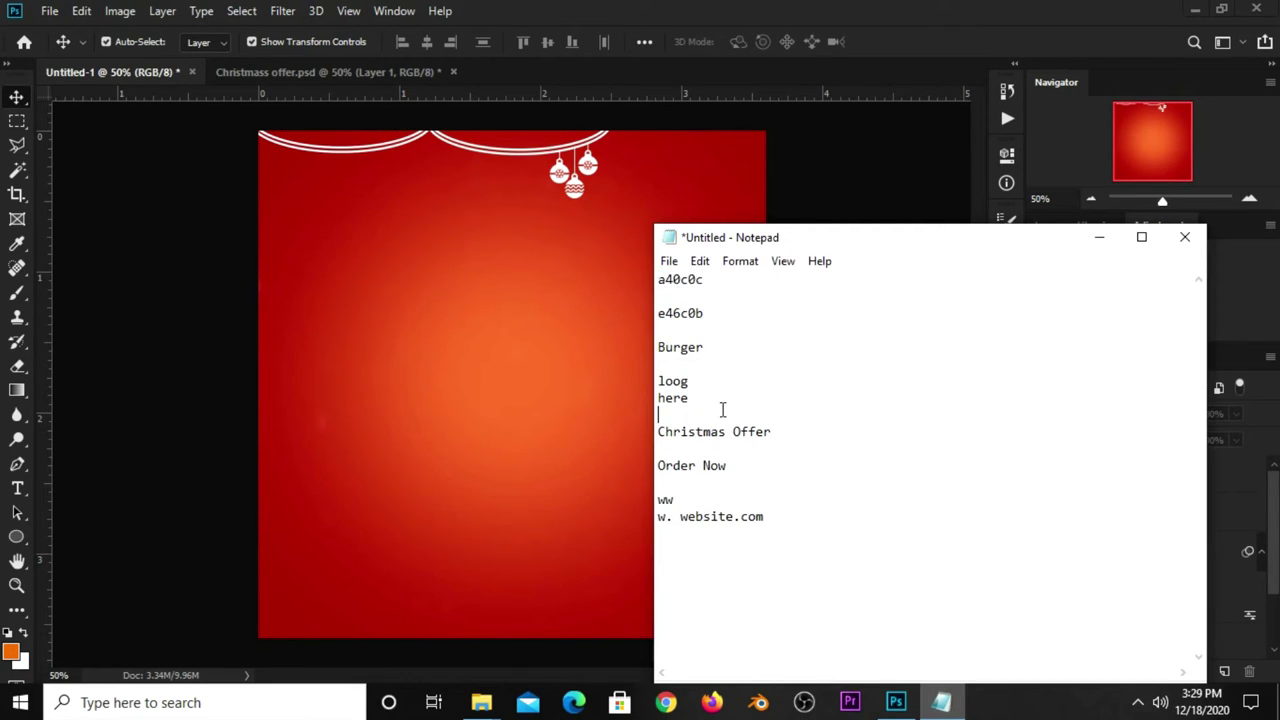
{"action": "left_click_drag", "start_coordinate": [694, 398], "coordinate": [658, 380]}
{"action": "right_click", "coordinate": [686, 389]}
{"action": "left_click", "coordinate": [716, 451]}
Add a white horizontal text layer reading 'loog here' right of centre.
{"action": "left_click", "coordinate": [901, 65]}
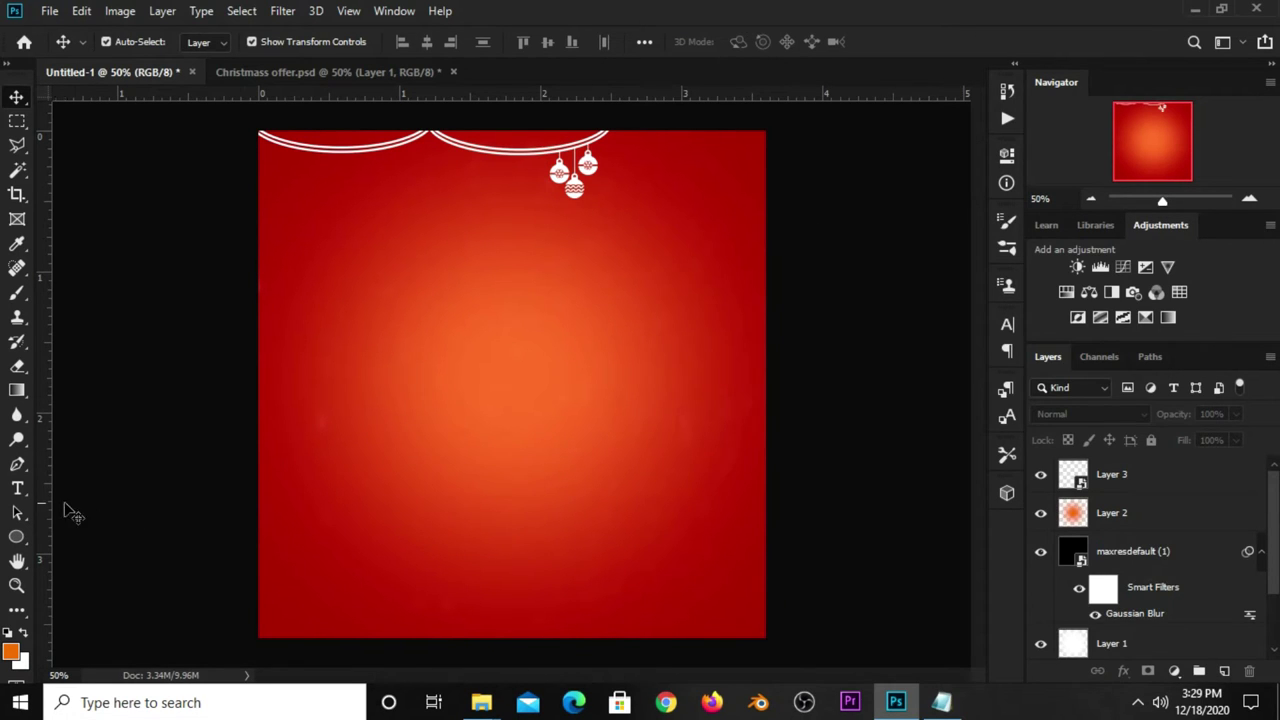
{"action": "left_click", "coordinate": [17, 487]}
{"action": "left_click", "coordinate": [17, 487]}
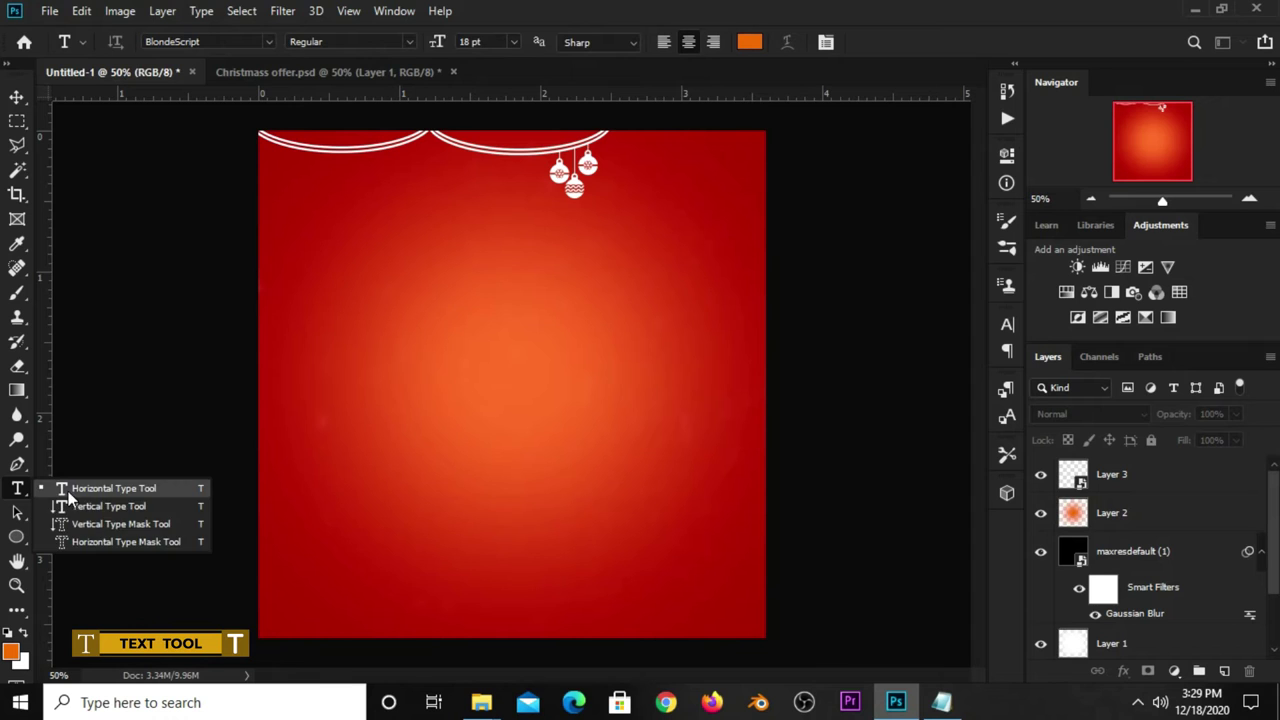
{"action": "left_click", "coordinate": [64, 490]}
{"action": "left_click", "coordinate": [750, 42]}
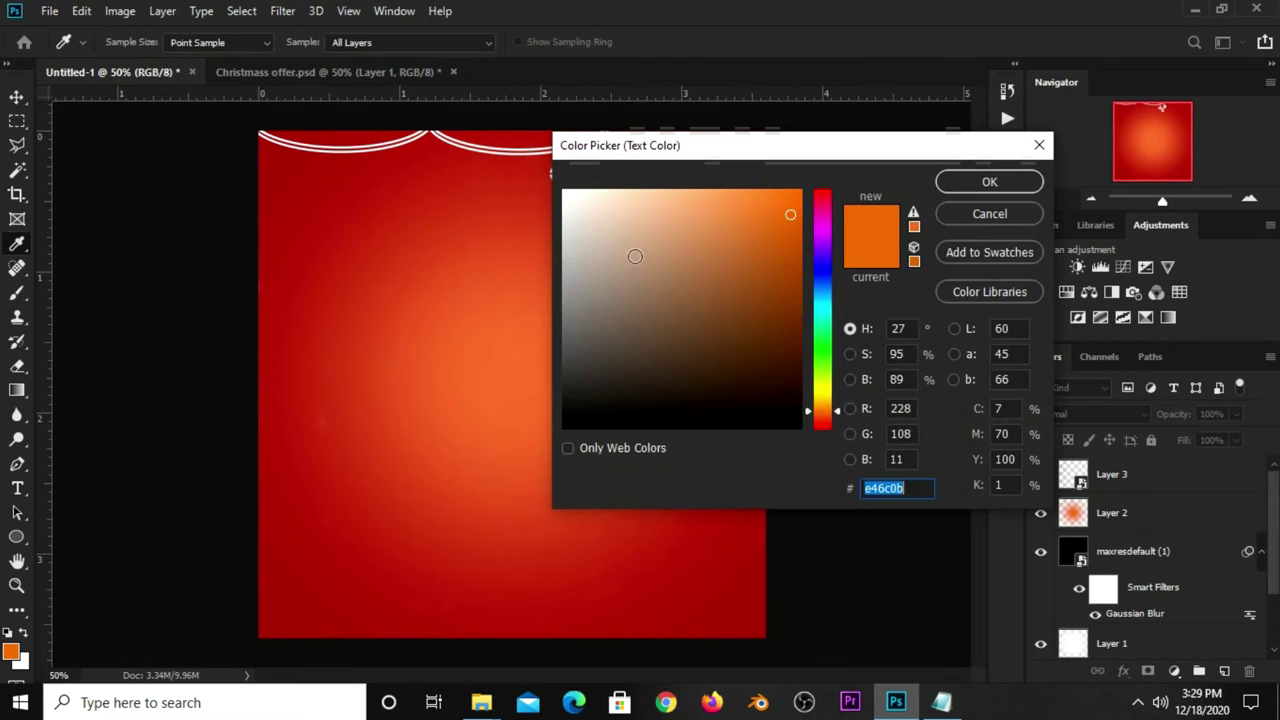
{"action": "left_click_drag", "start_coordinate": [592, 199], "coordinate": [562, 190]}
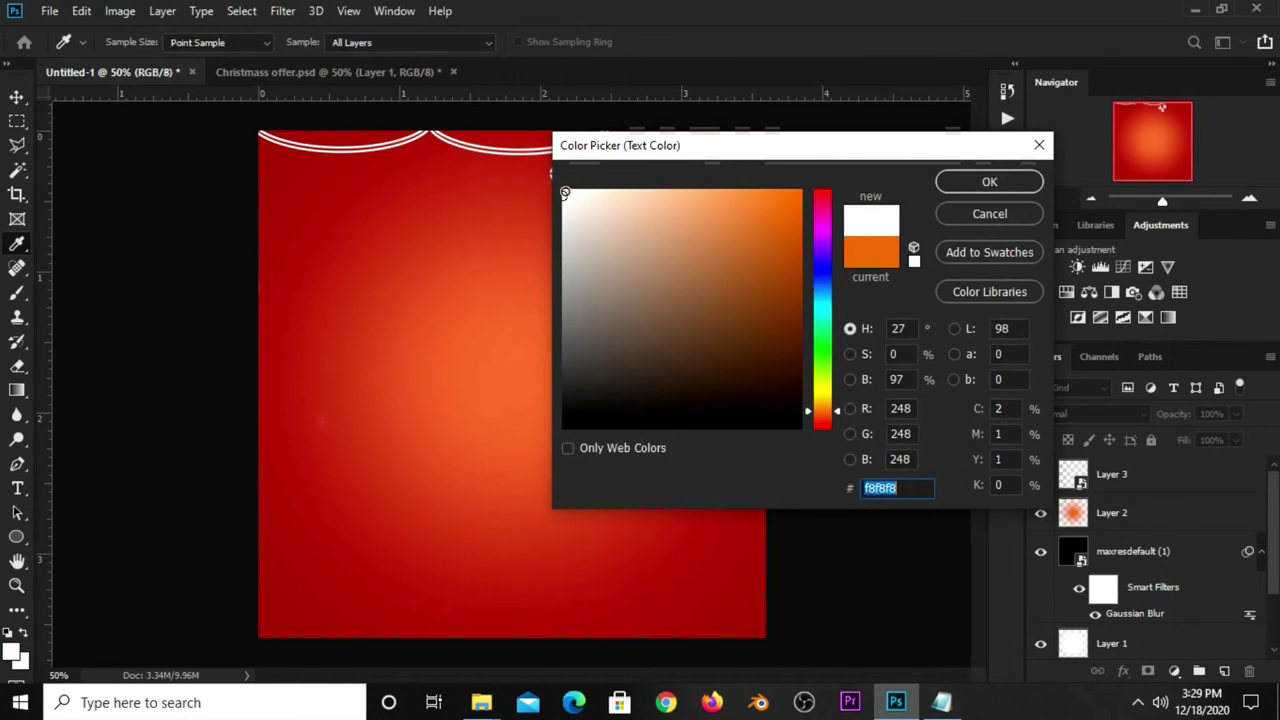
{"action": "left_click", "coordinate": [989, 181]}
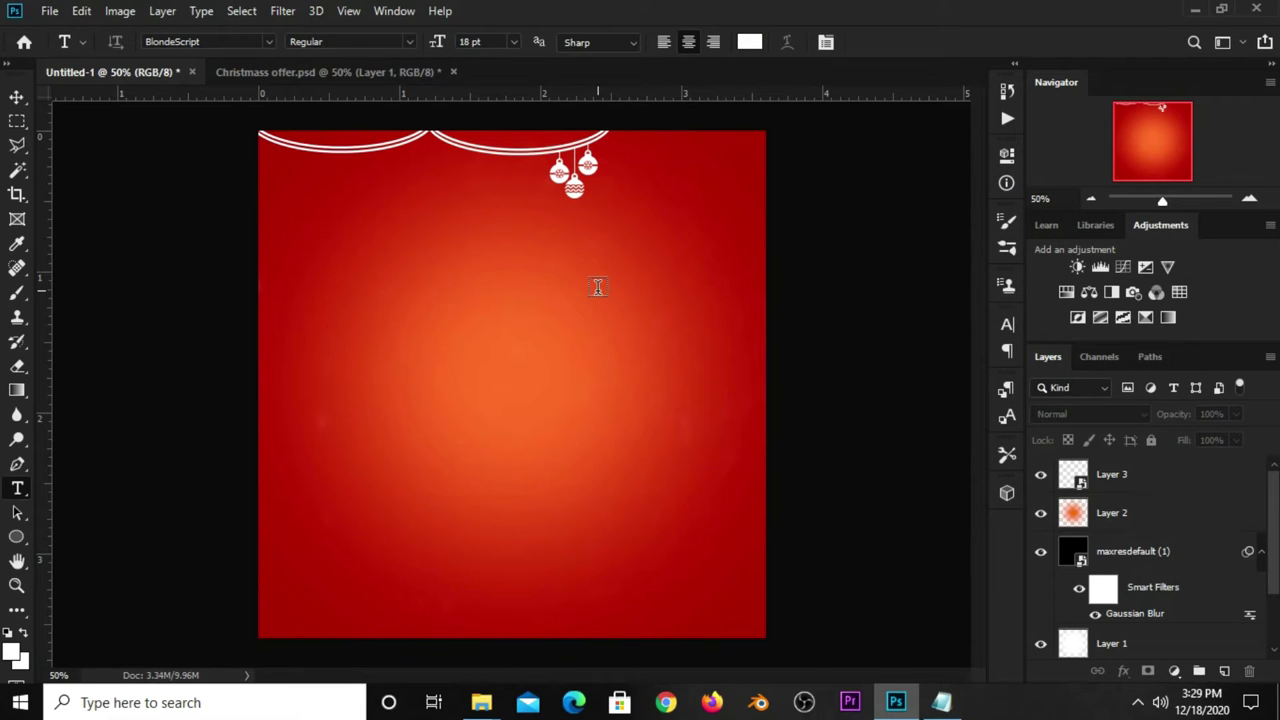
{"action": "left_click", "coordinate": [597, 288]}
{"action": "type", "text": "loog here"}
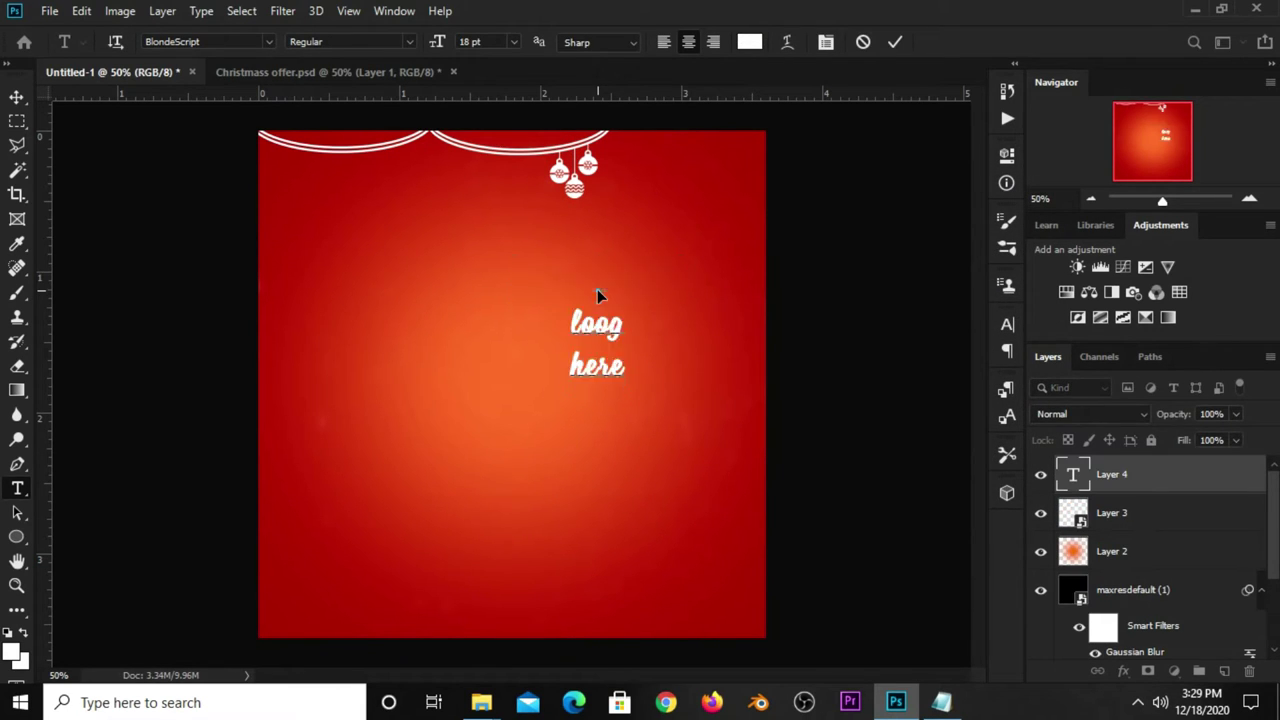
{"action": "left_click", "coordinate": [896, 47]}
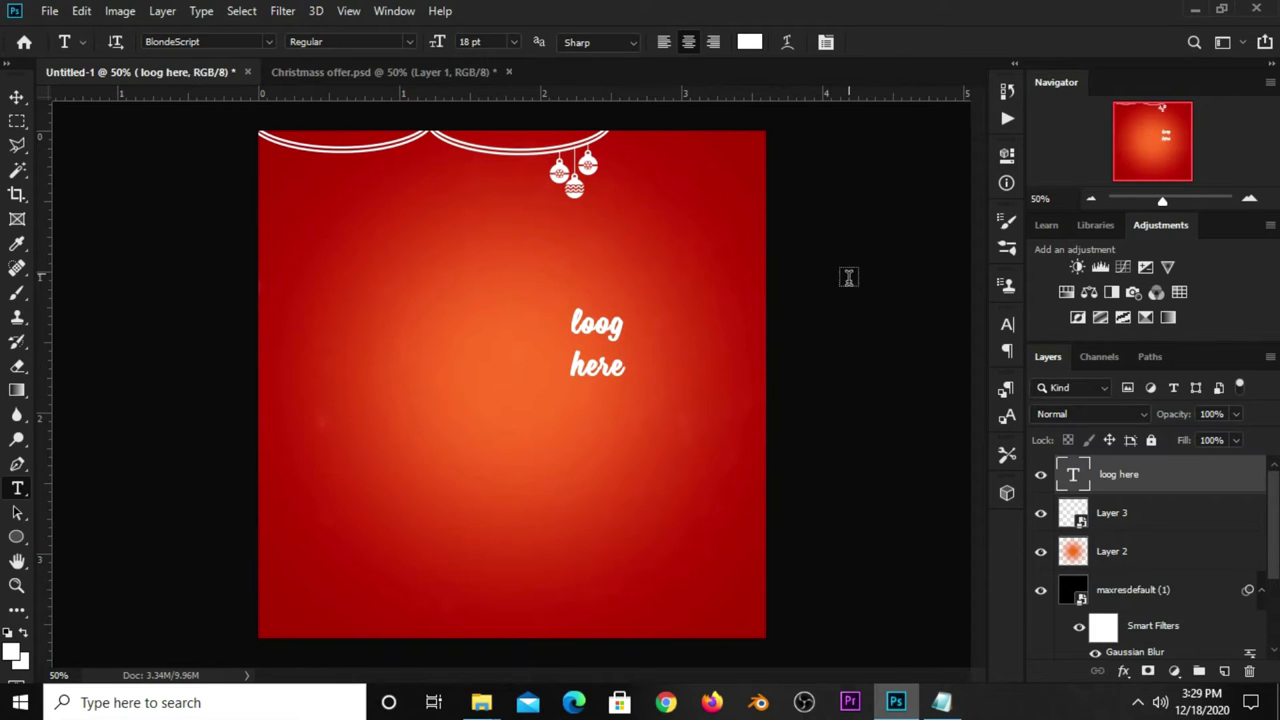
Format the text as Adlinnaka Bold in All Caps and correct it to 'LOGO HERE'.
{"action": "left_click", "coordinate": [1003, 325]}
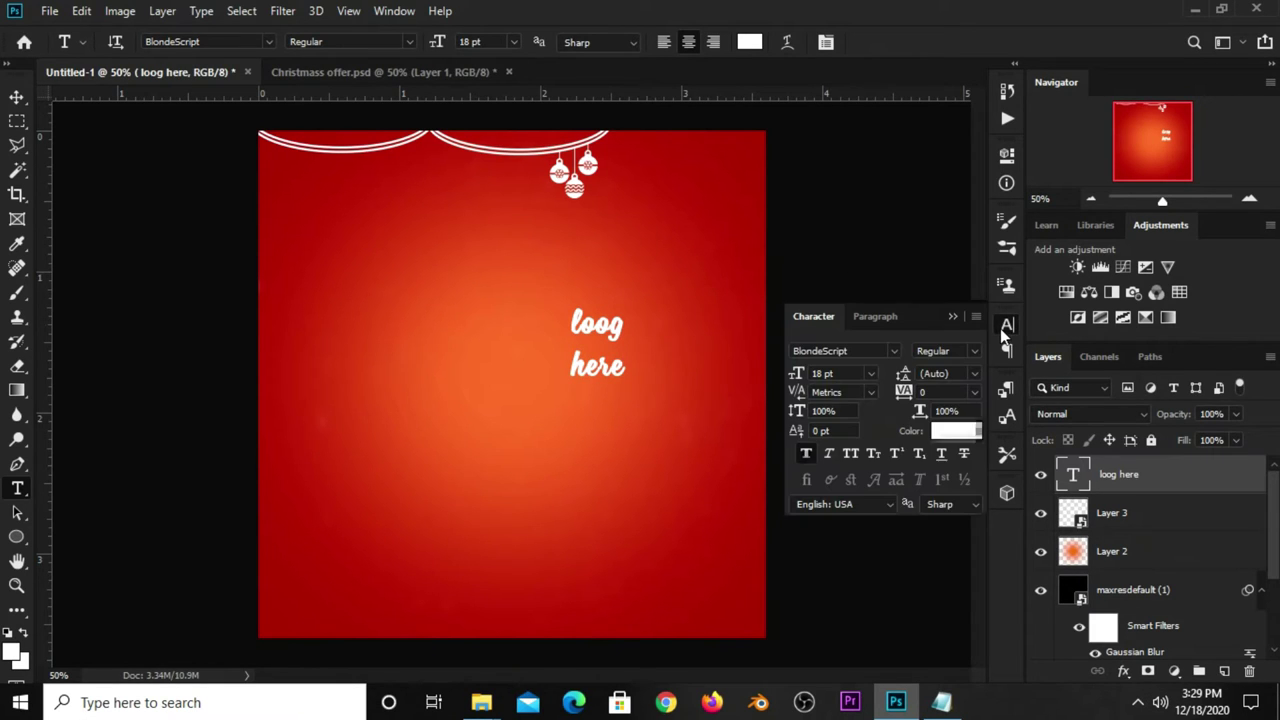
{"action": "left_click", "coordinate": [894, 352]}
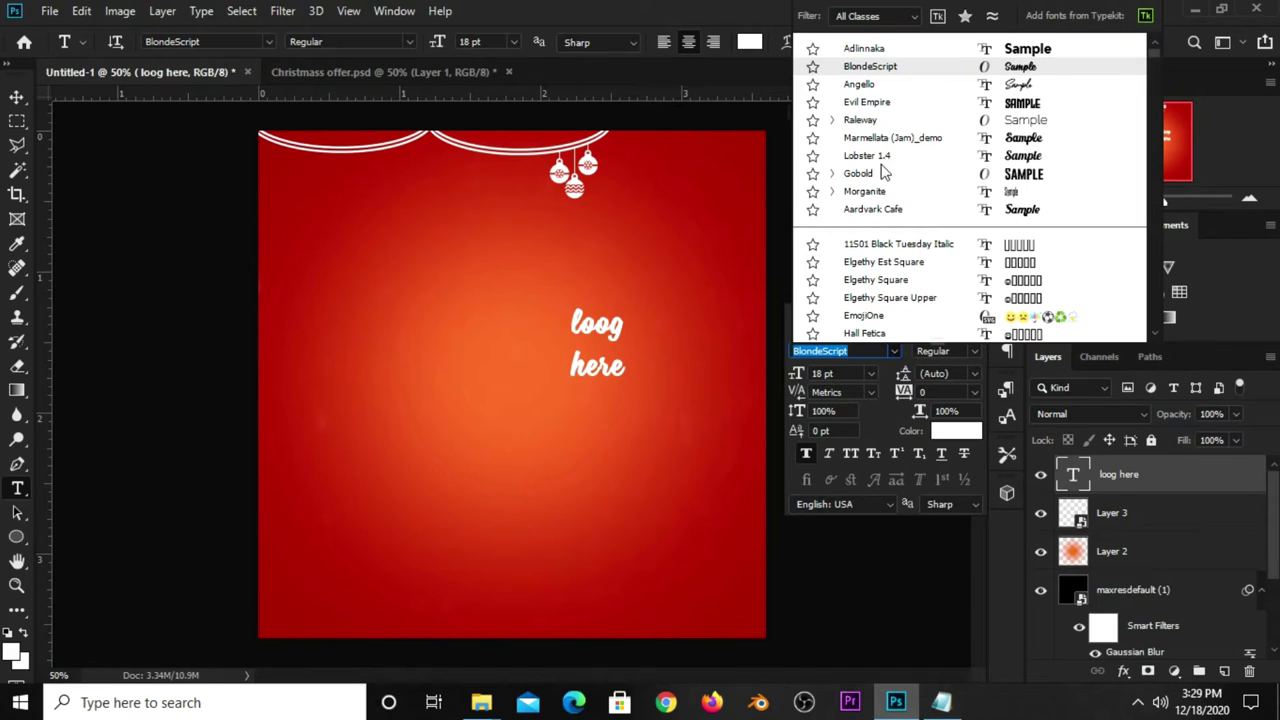
{"action": "left_click", "coordinate": [868, 48]}
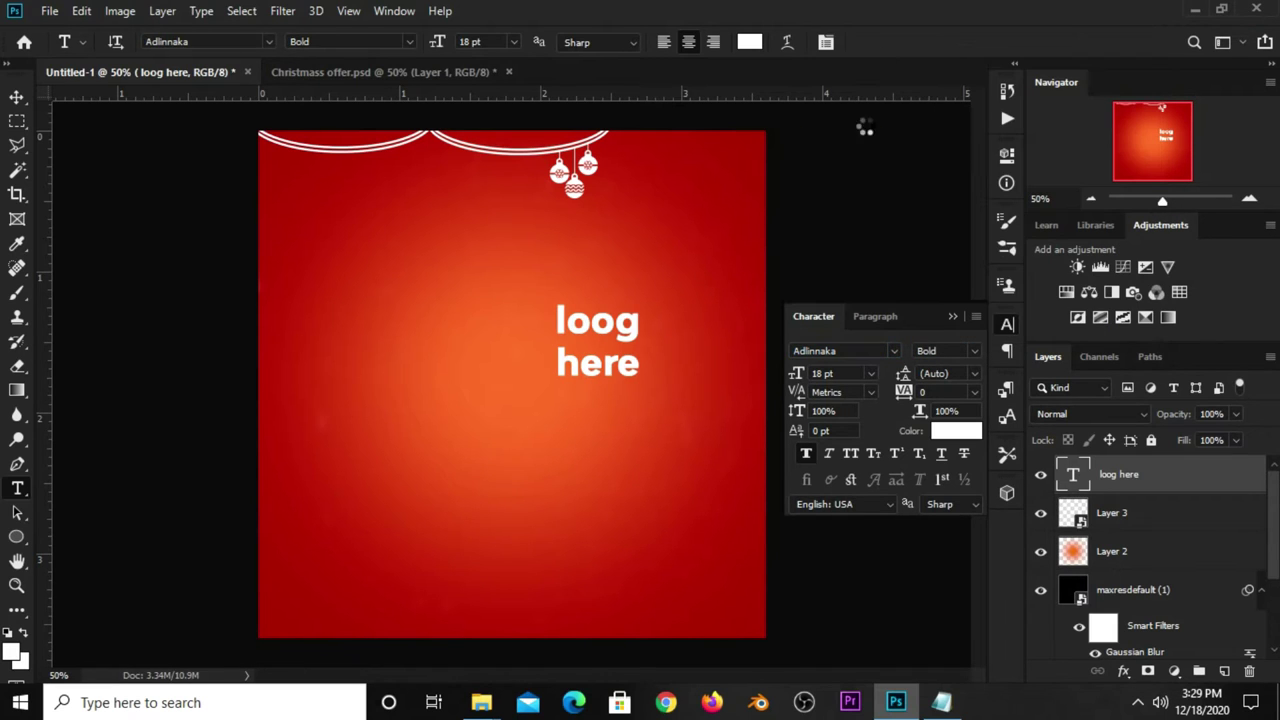
{"action": "left_click", "coordinate": [844, 459]}
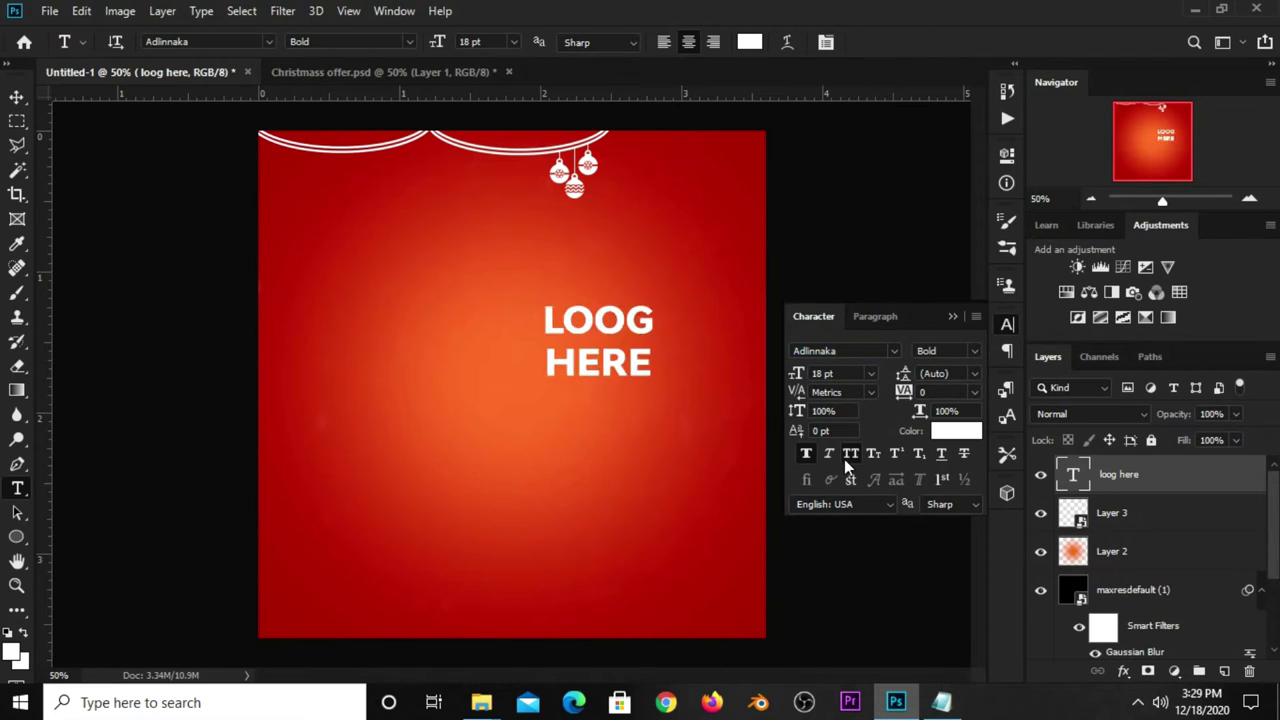
{"action": "left_click", "coordinate": [953, 316]}
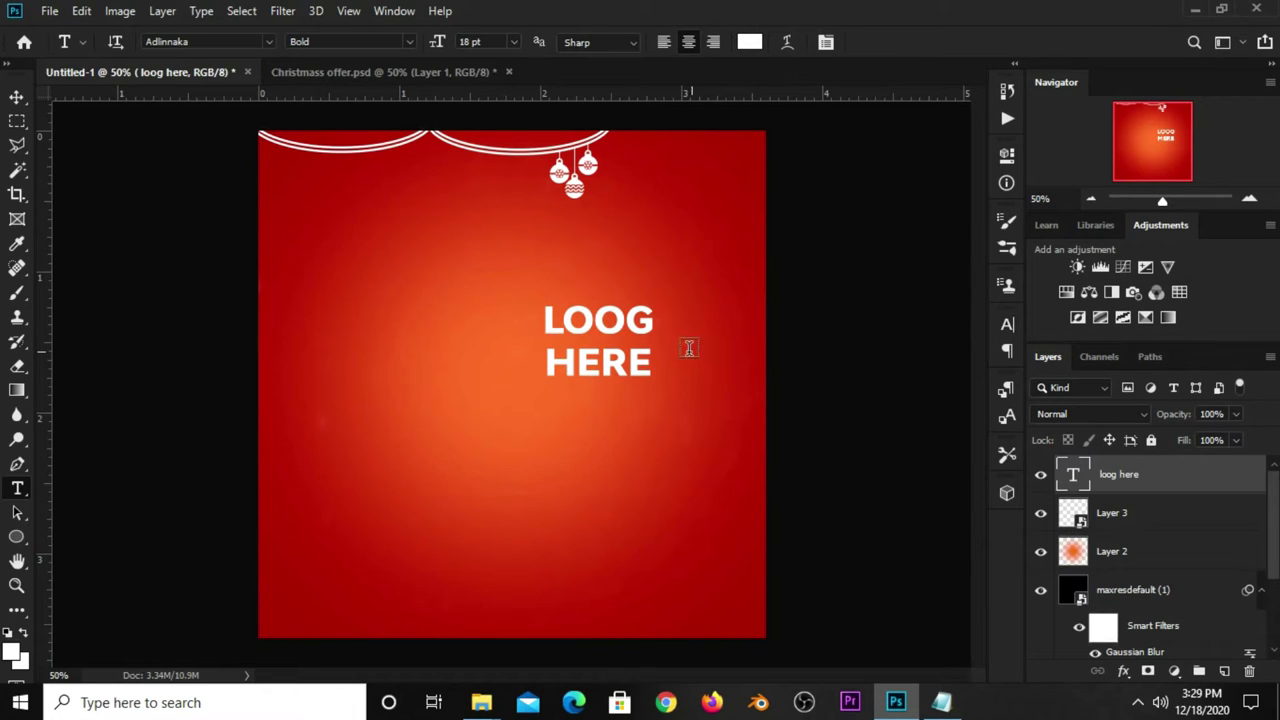
{"action": "left_click", "coordinate": [597, 316]}
{"action": "key", "text": "BackSpace"}
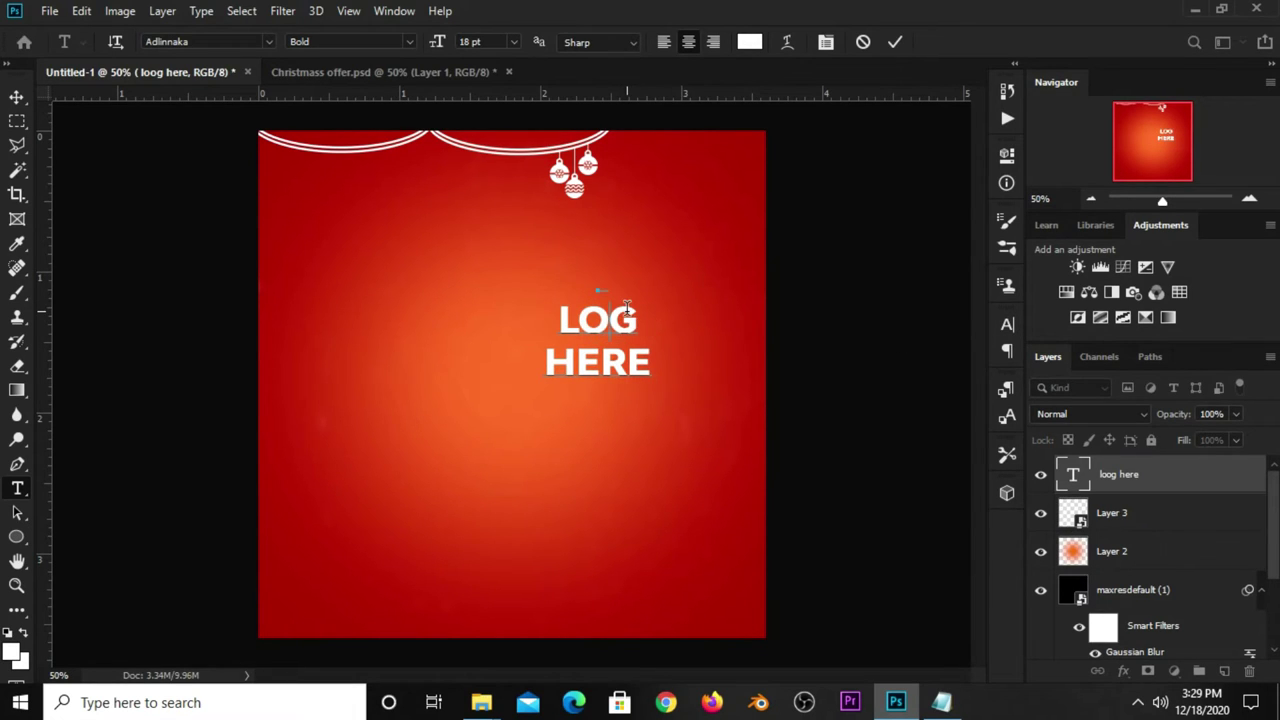
{"action": "type", "text": "o"}
{"action": "left_click", "coordinate": [840, 210]}
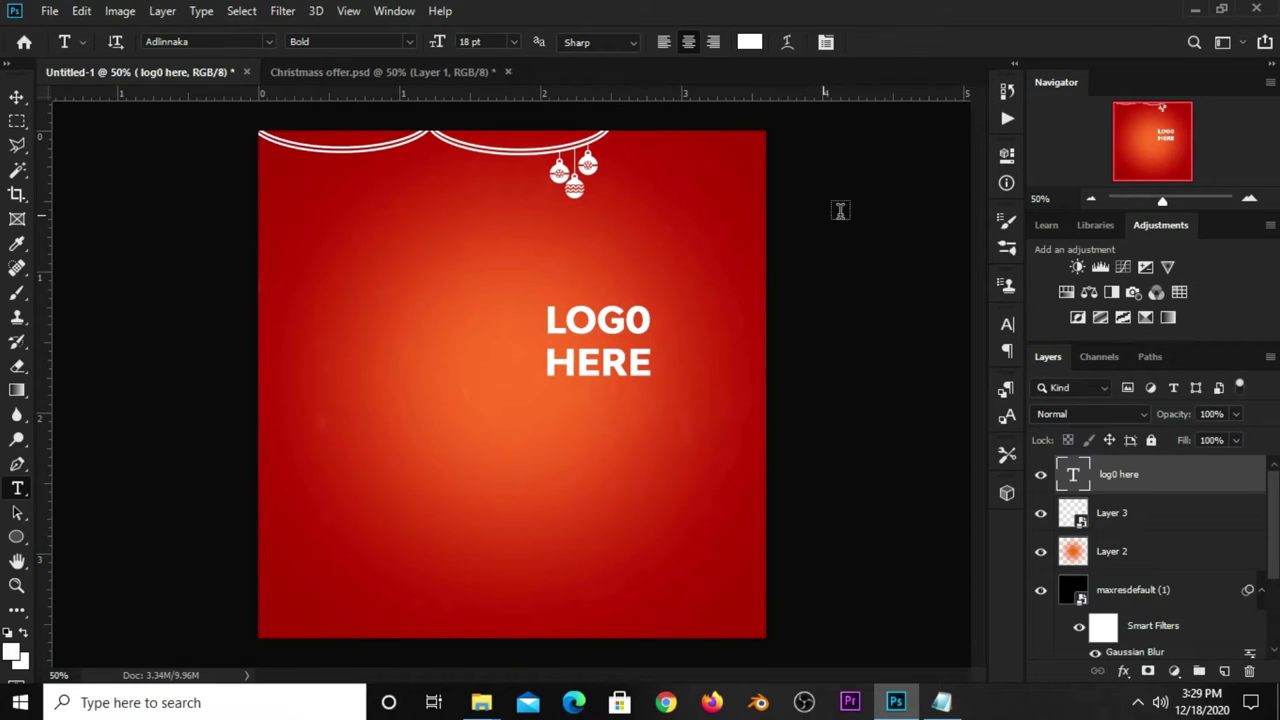
Shrink the LOGO HERE text to about 28% and move it to the top-right corner.
{"action": "left_click", "coordinate": [18, 104]}
{"action": "left_click", "coordinate": [547, 371]}
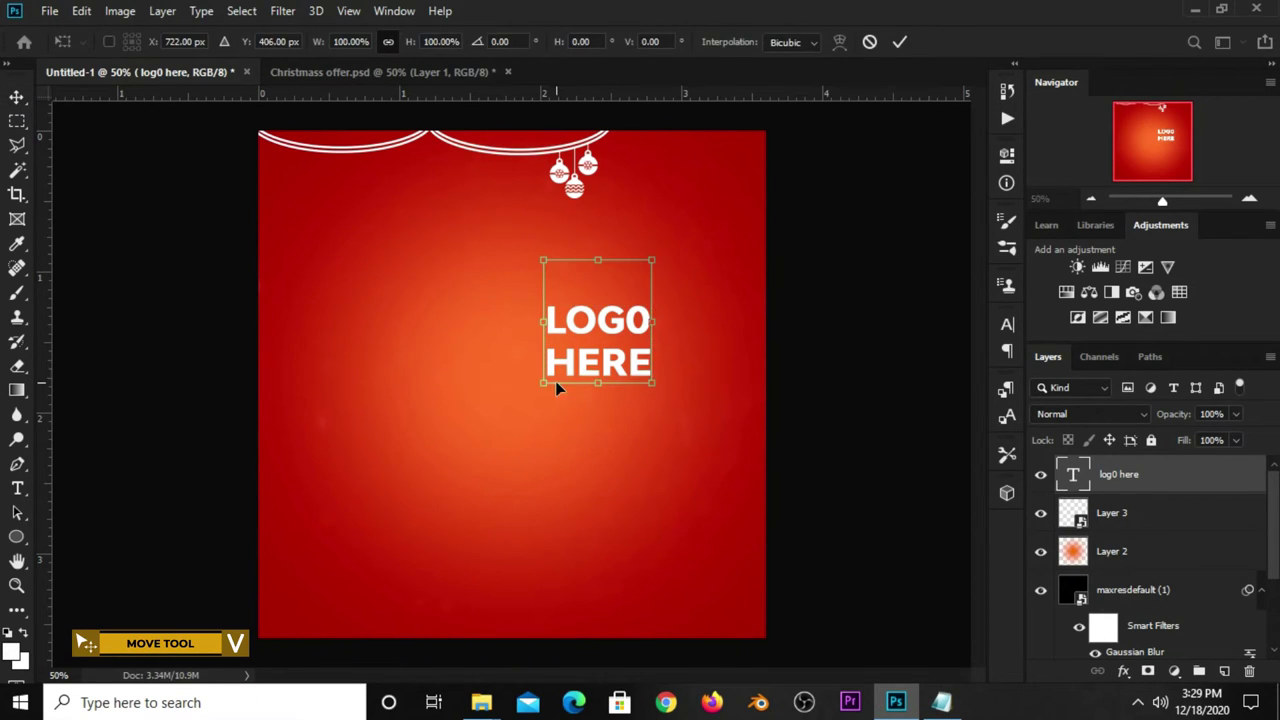
{"action": "left_click_drag", "start_coordinate": [540, 380], "coordinate": [606, 313]}
{"action": "mouse_move", "coordinate": [650, 262]}
{"action": "left_mouse_down"}
{"action": "mouse_move", "coordinate": [703, 165]}
{"action": "mouse_move", "coordinate": [705, 182]}
{"action": "mouse_move", "coordinate": [735, 153]}
{"action": "left_mouse_up"}
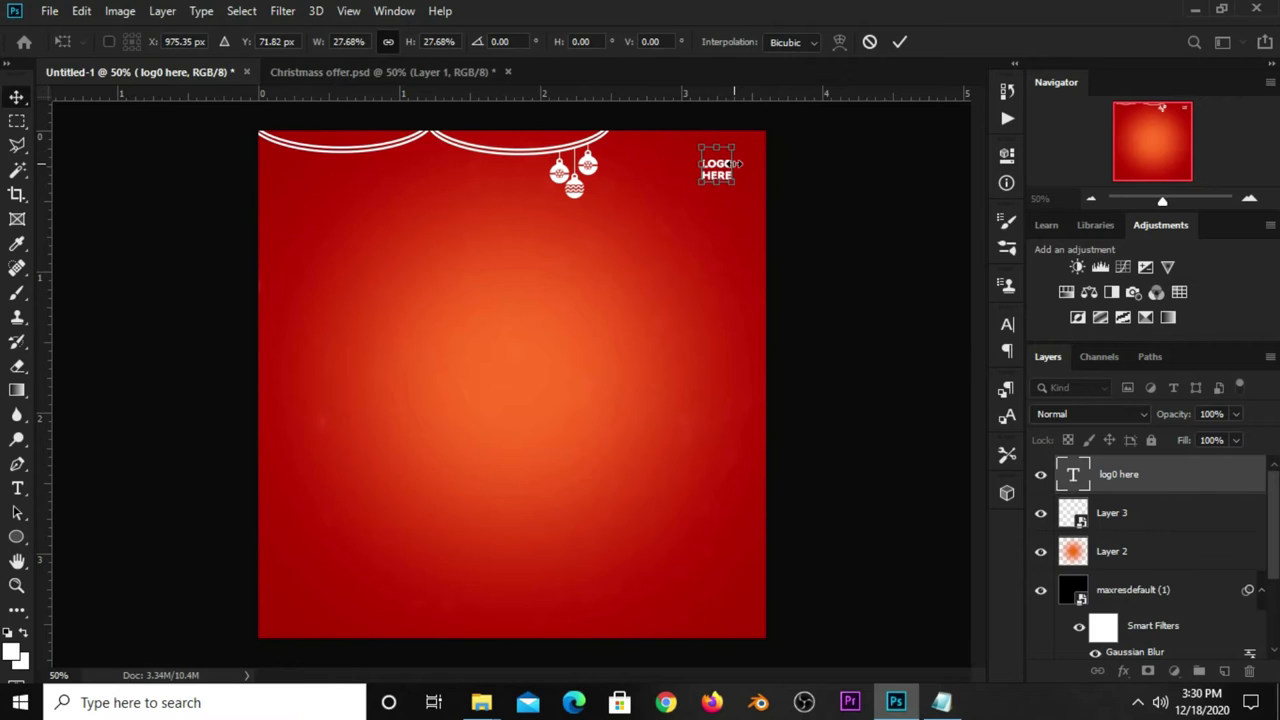
{"action": "key", "text": "Return"}
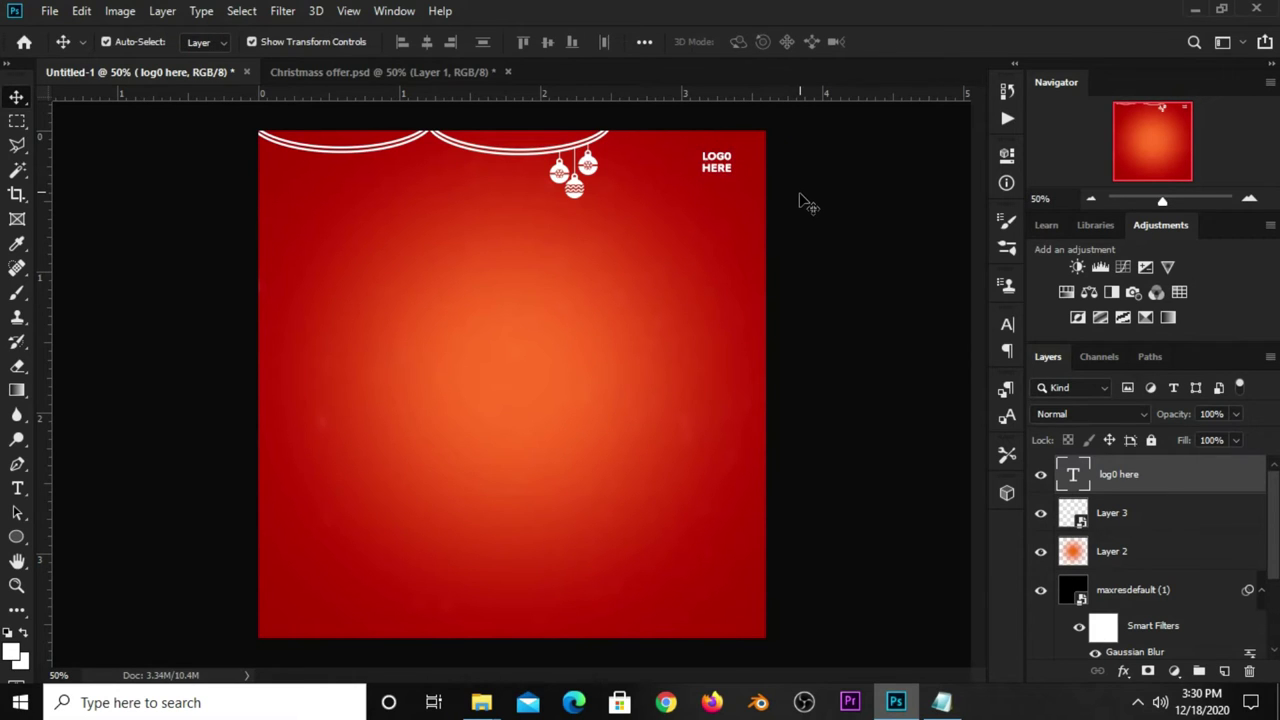
{"action": "left_click", "coordinate": [802, 203]}
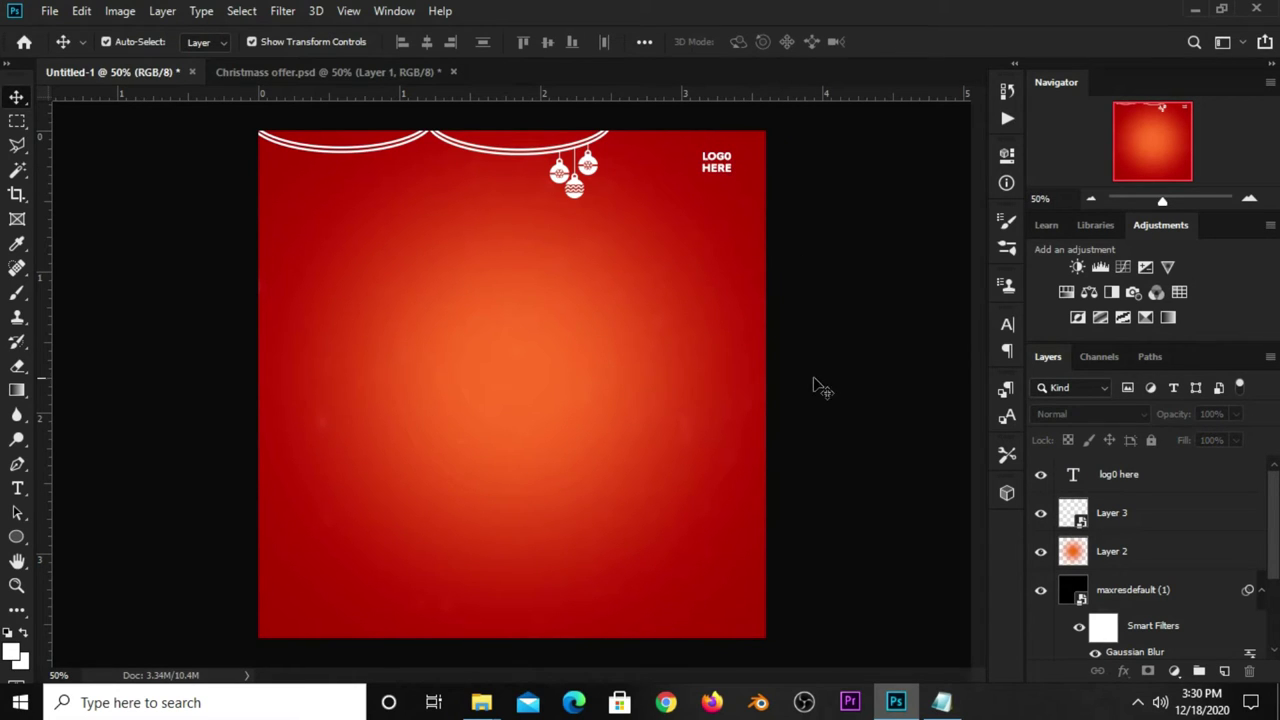
Copy the word 'Burger' from the Notepad notes.
{"action": "left_click", "coordinate": [18, 488]}
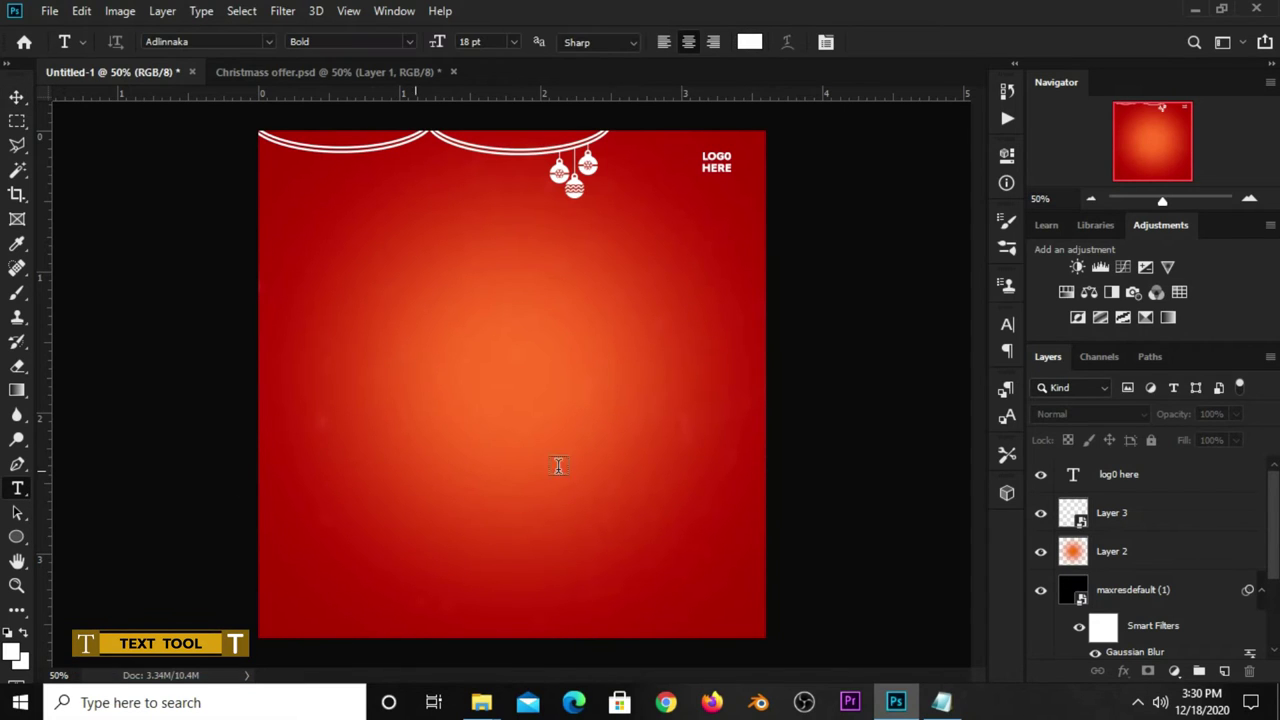
{"action": "left_click", "coordinate": [941, 702]}
{"action": "left_click", "coordinate": [717, 346]}
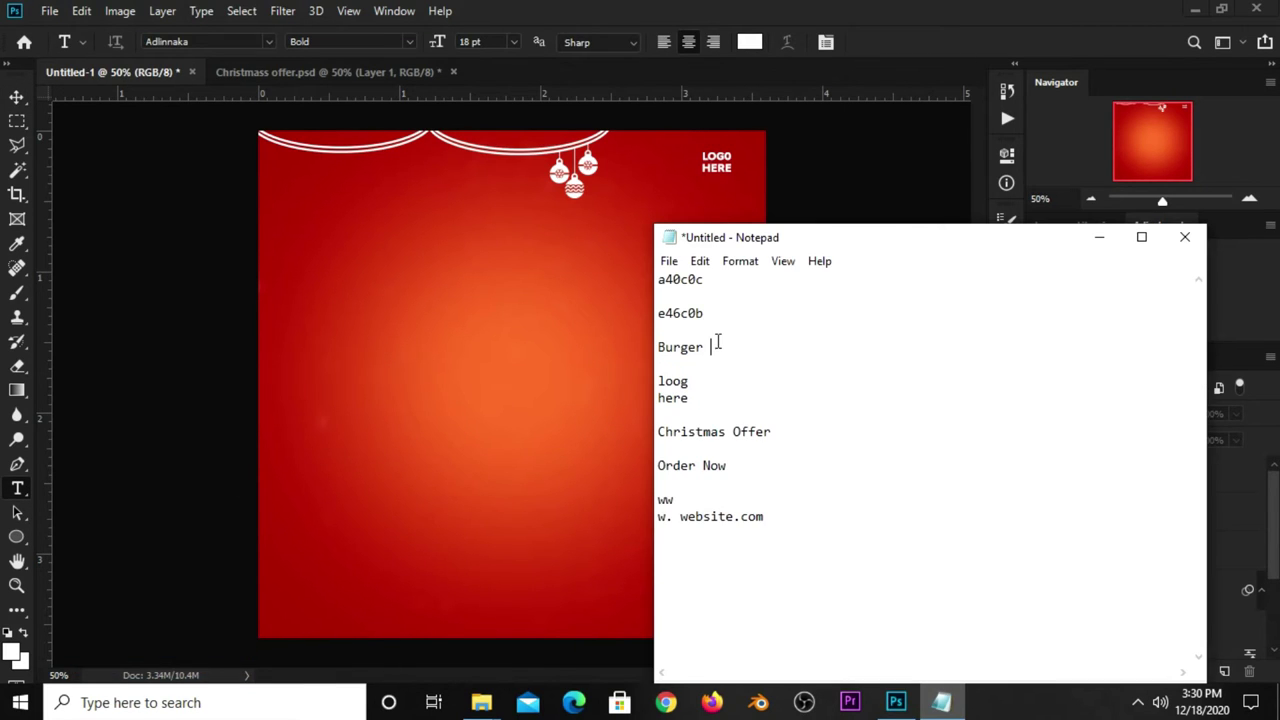
{"action": "right_click", "coordinate": [690, 343]}
{"action": "left_click", "coordinate": [729, 403]}
{"action": "left_click", "coordinate": [745, 140]}
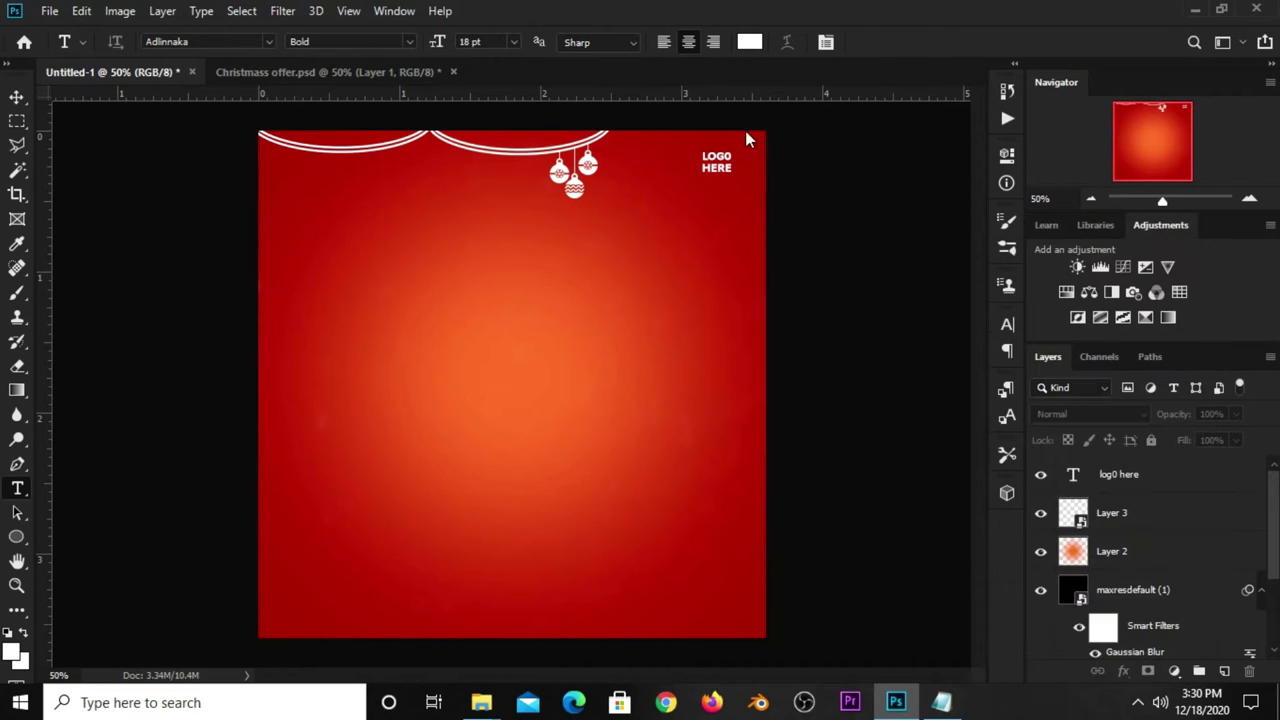
Paste 'Burger' as a white text layer below the garland and toggle off All Caps.
{"action": "left_click", "coordinate": [452, 243]}
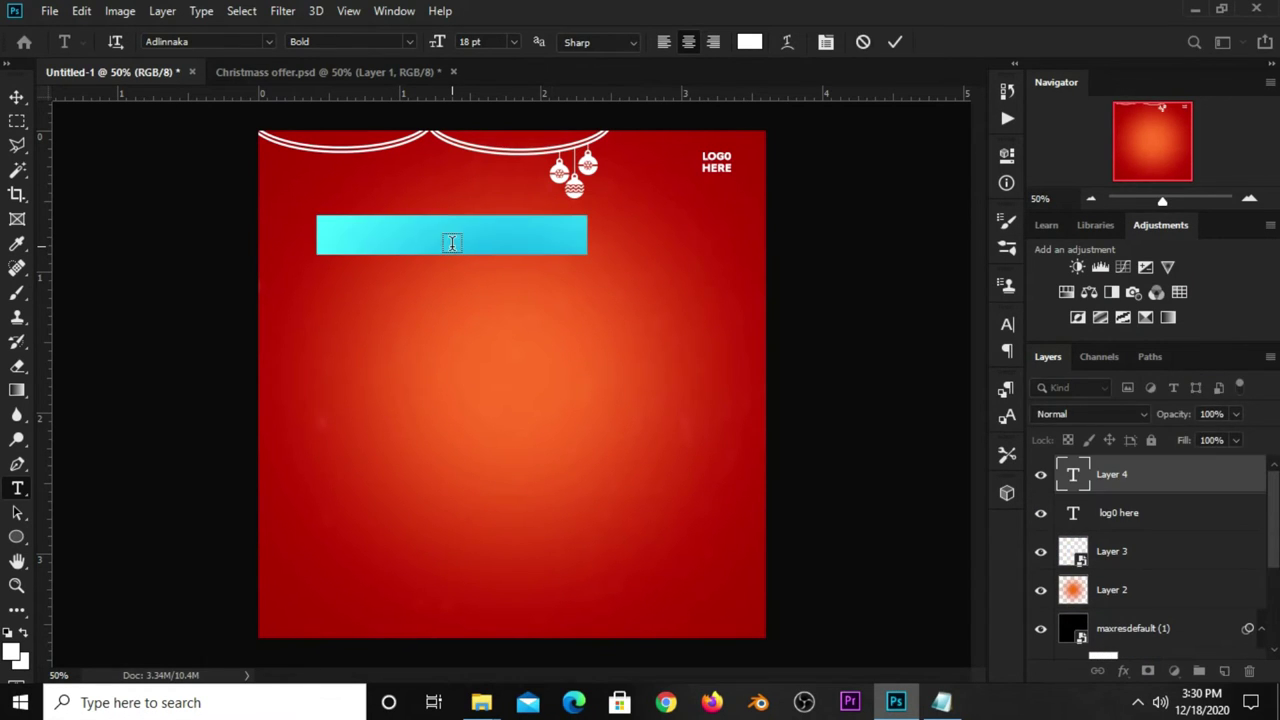
{"action": "key", "text": "ctrl+v"}
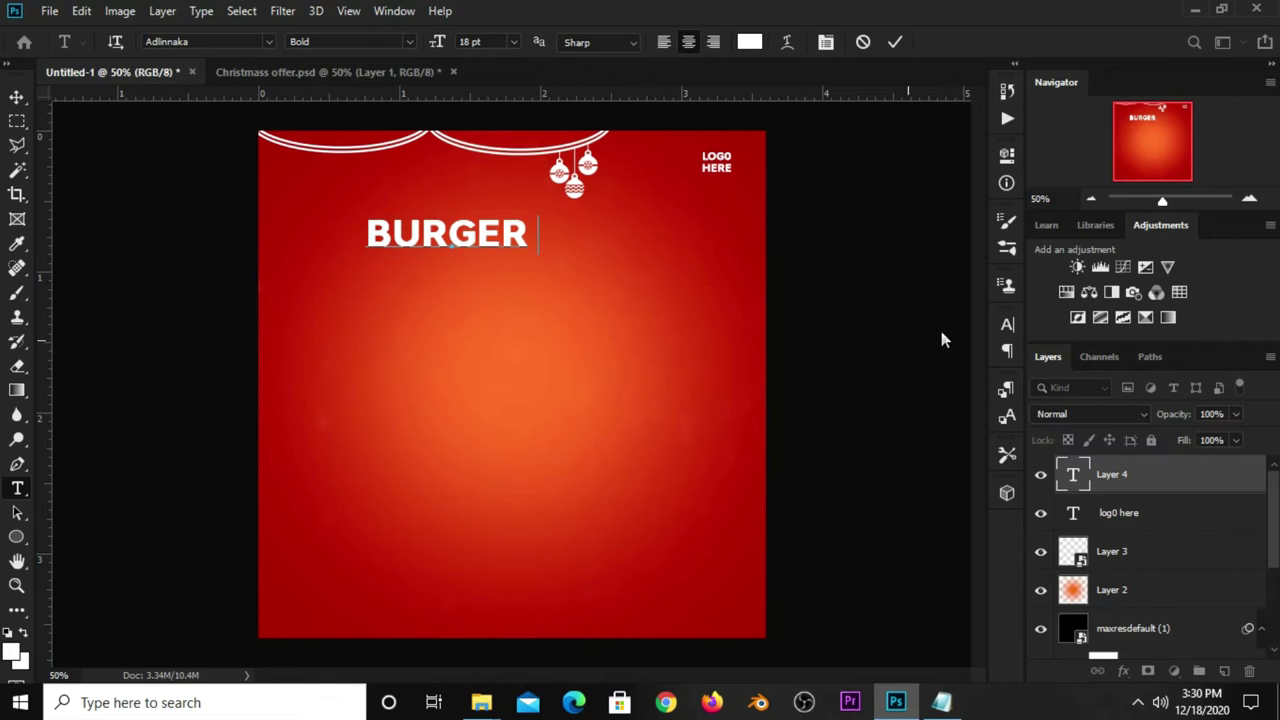
{"action": "left_click", "coordinate": [894, 42]}
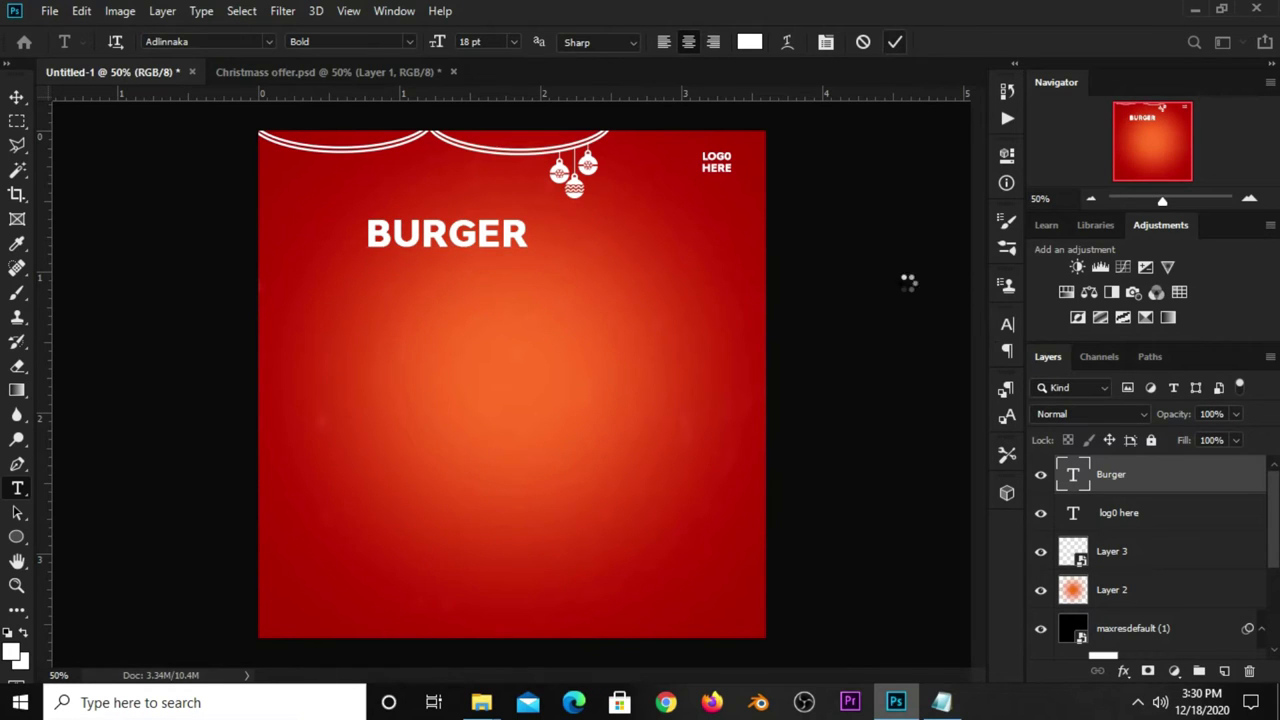
{"action": "left_click", "coordinate": [1007, 324]}
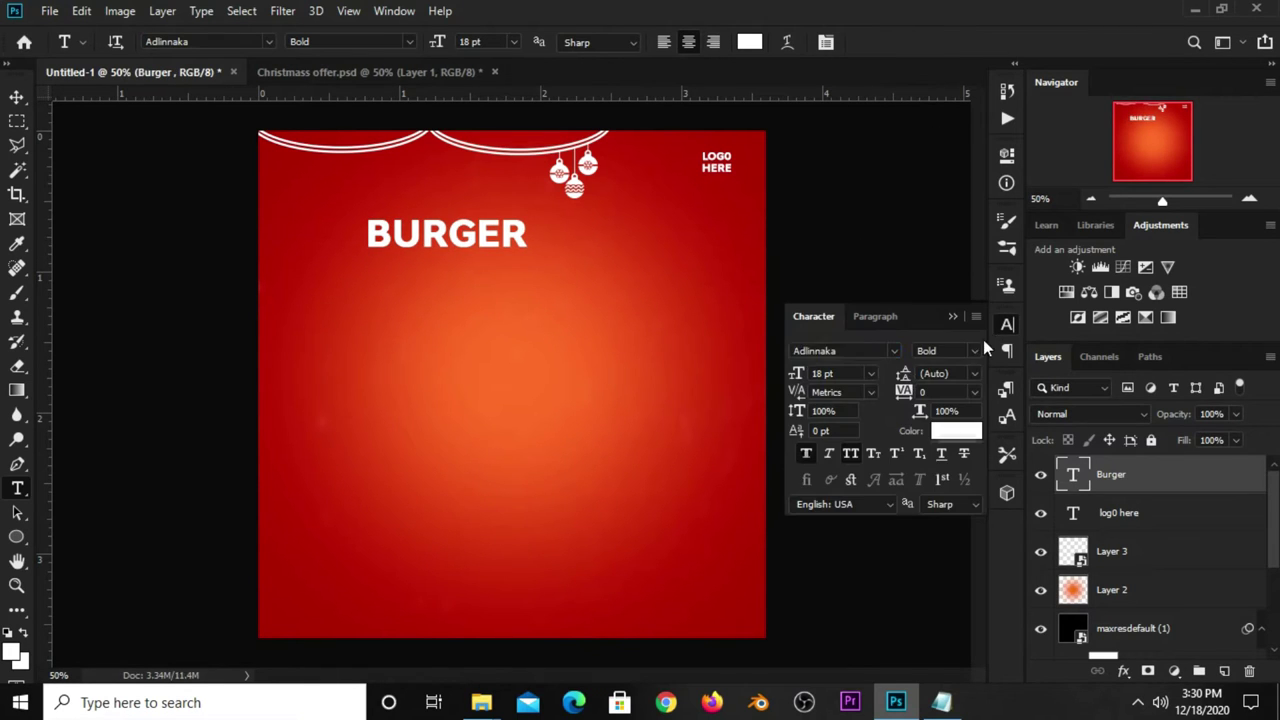
{"action": "left_click", "coordinate": [850, 454]}
Set the Burger headline to BlondeScript, mixed case, at 52 pt.
{"action": "left_click", "coordinate": [893, 351]}
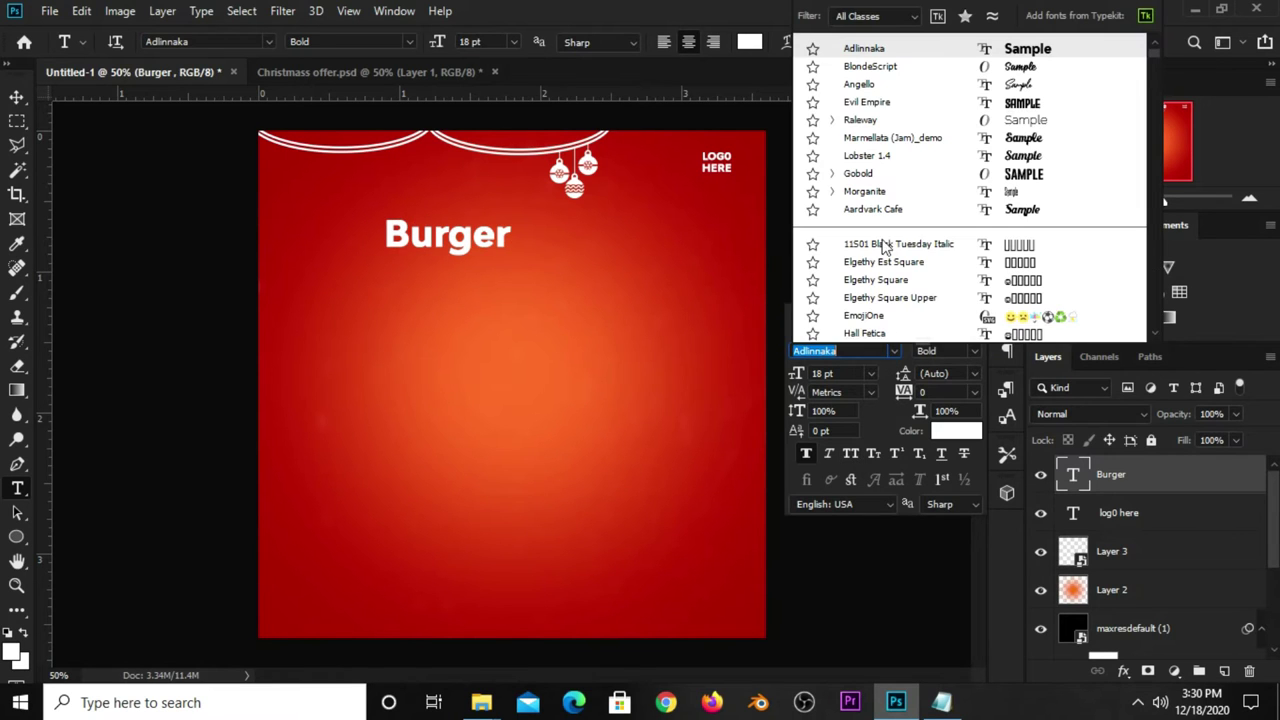
{"action": "left_click", "coordinate": [884, 68]}
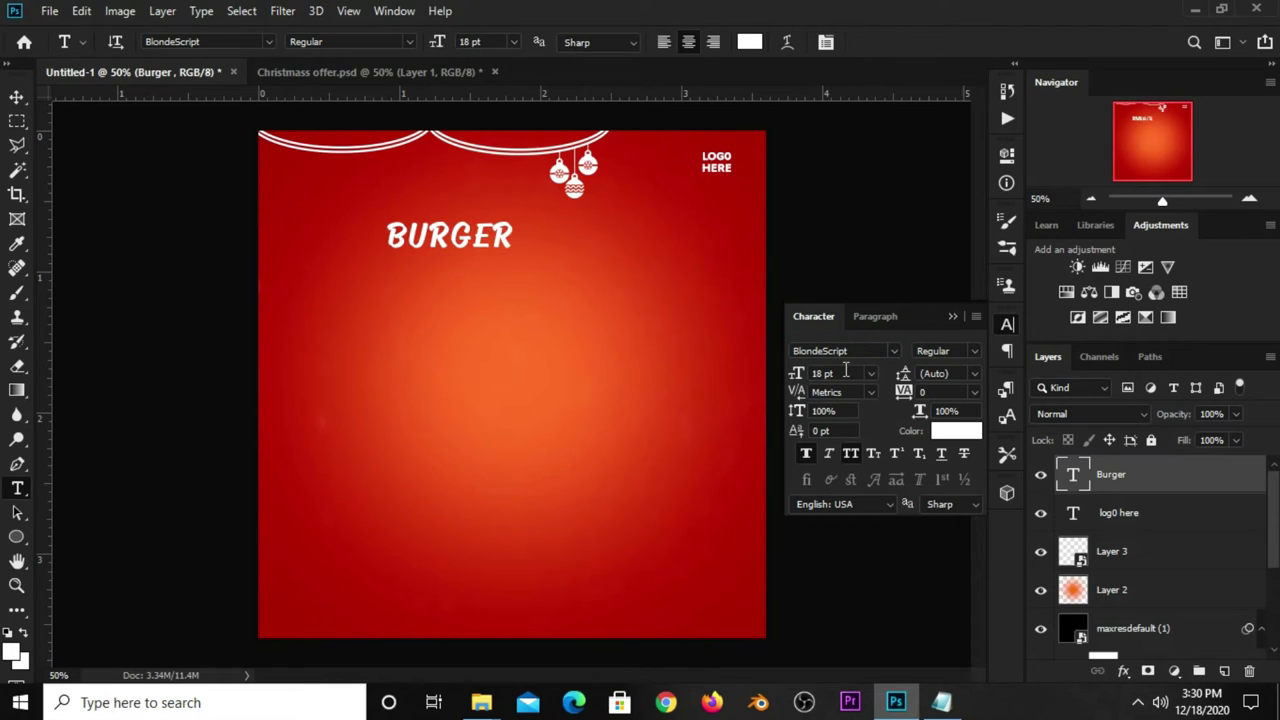
{"action": "left_click", "coordinate": [851, 455]}
{"action": "type", "text": "52"}
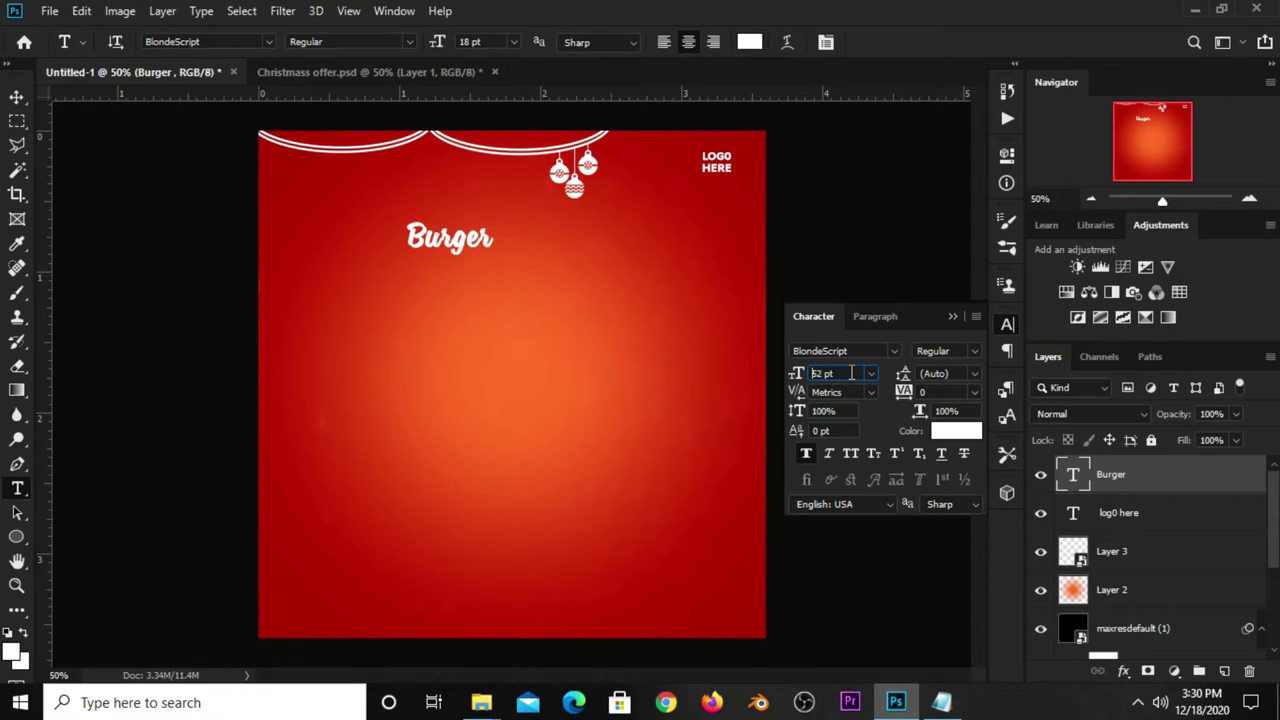
{"action": "key", "text": "Return"}
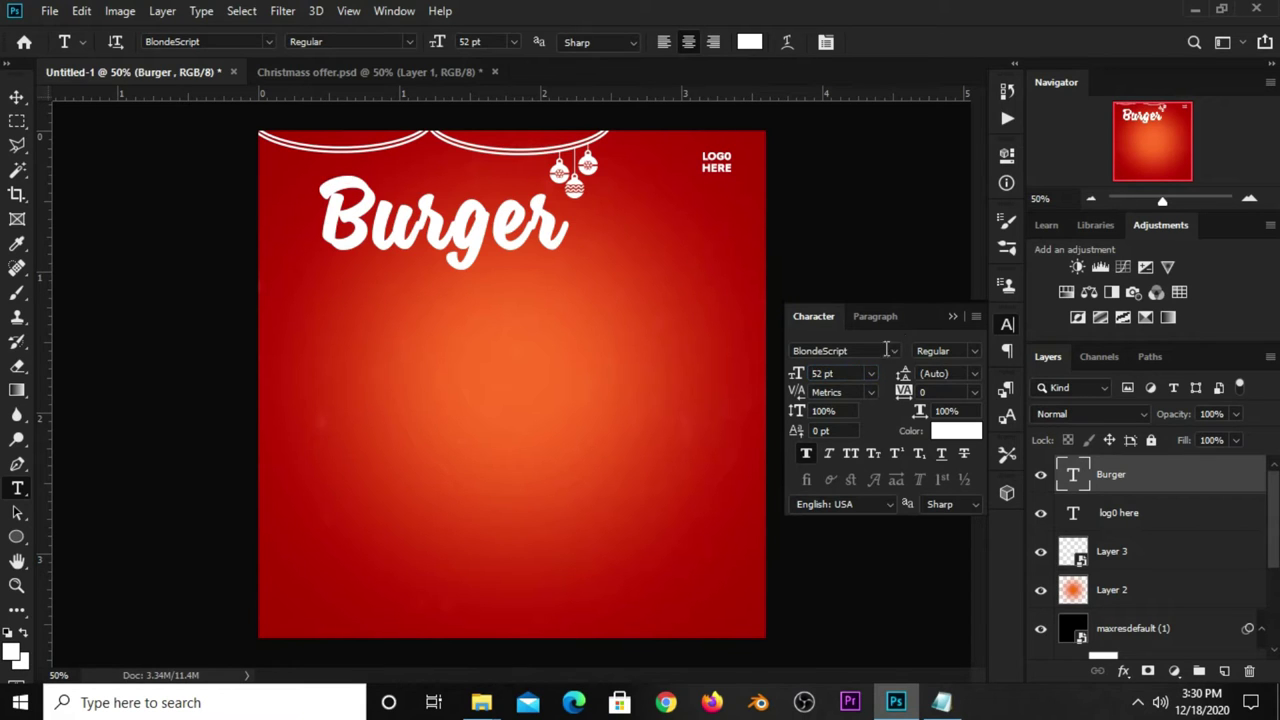
{"action": "left_click", "coordinate": [951, 317]}
Centre the headline horizontally on the canvas and nudge it just below the garland.
{"action": "key", "text": "v"}
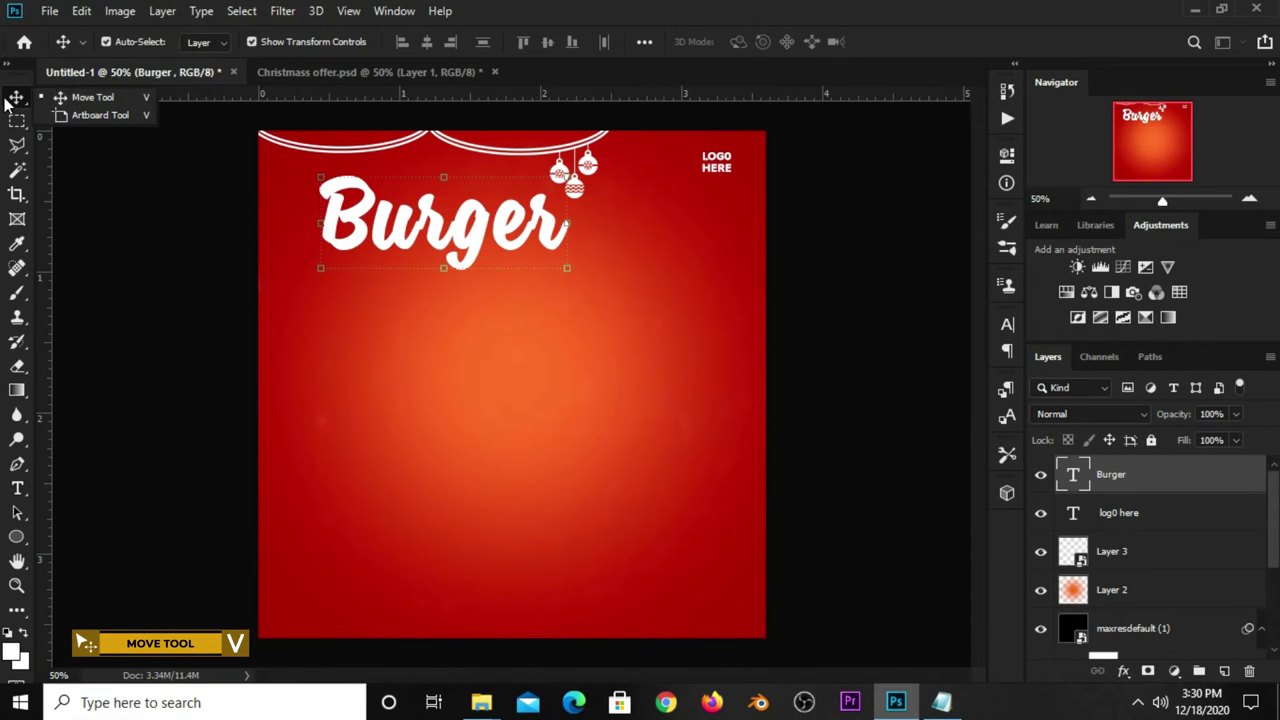
{"action": "left_click_drag", "start_coordinate": [447, 230], "coordinate": [490, 276]}
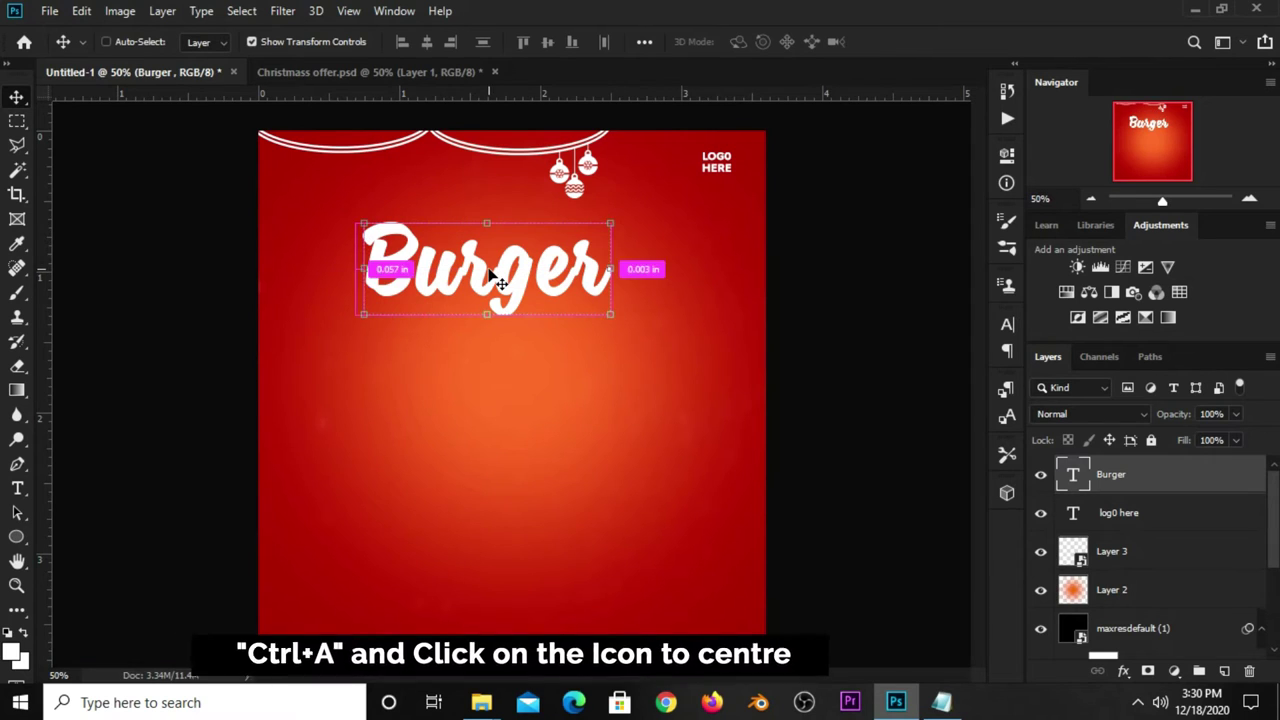
{"action": "key", "text": "ctrl+a"}
{"action": "left_click", "coordinate": [428, 43]}
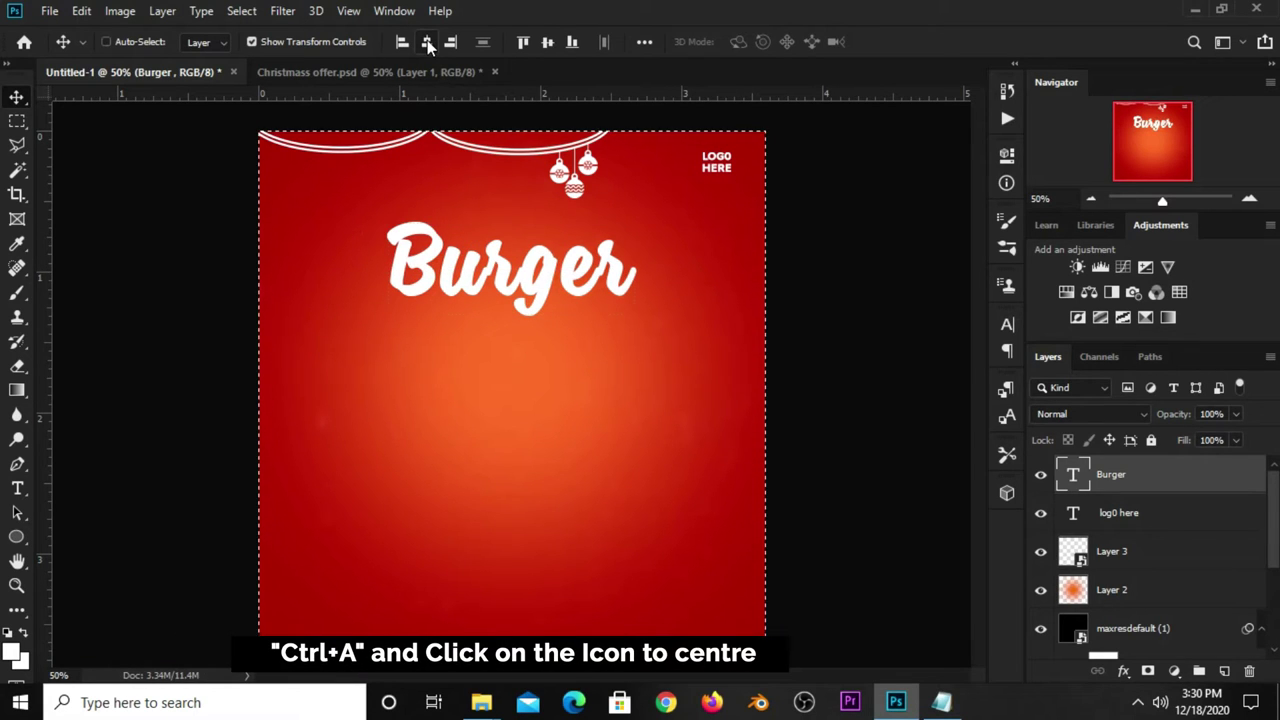
{"action": "key", "text": "ctrl+d"}
{"action": "left_click_drag", "start_coordinate": [537, 287], "coordinate": [537, 262]}
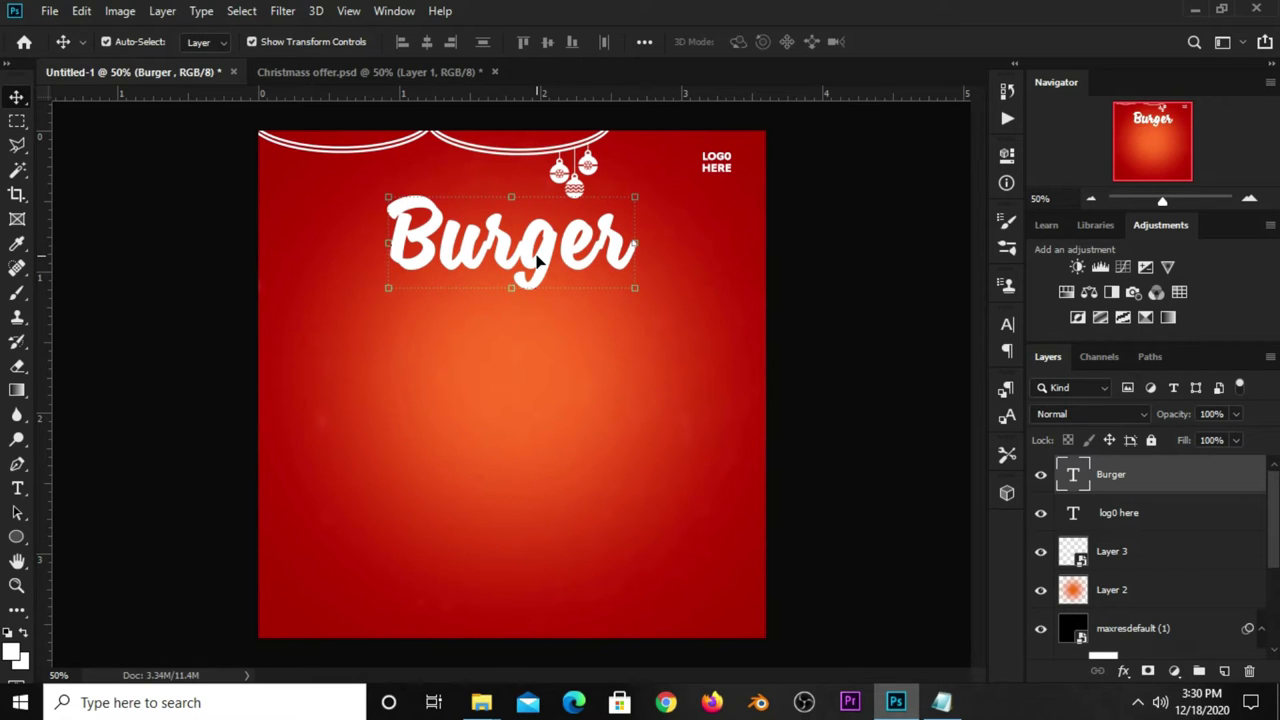
{"action": "key", "text": "Down"}
{"action": "key", "text": "Down"}
{"action": "key", "text": "Down"}
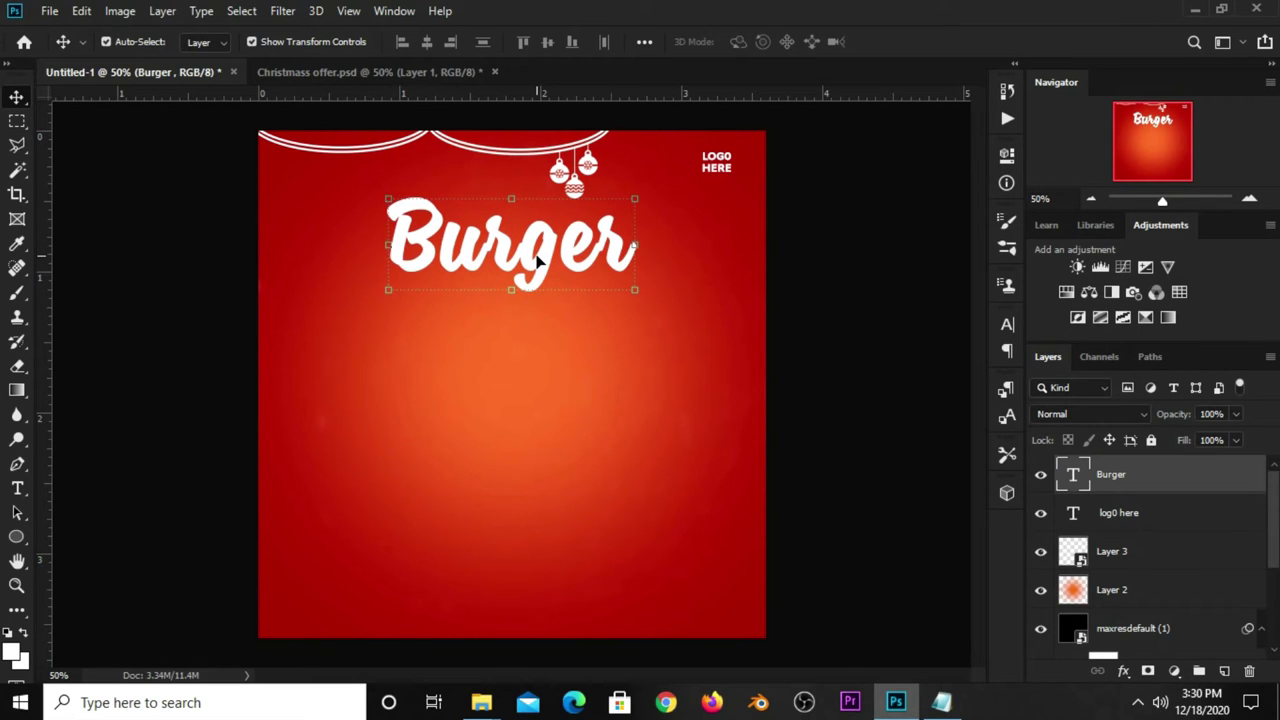
{"action": "key", "text": "Down"}
{"action": "key", "text": "Down"}
{"action": "key", "text": "Down"}
{"action": "left_click", "coordinate": [800, 352]}
{"action": "left_click", "coordinate": [540, 264]}
{"action": "left_click", "coordinate": [1039, 478]}
{"action": "left_click", "coordinate": [1039, 478]}
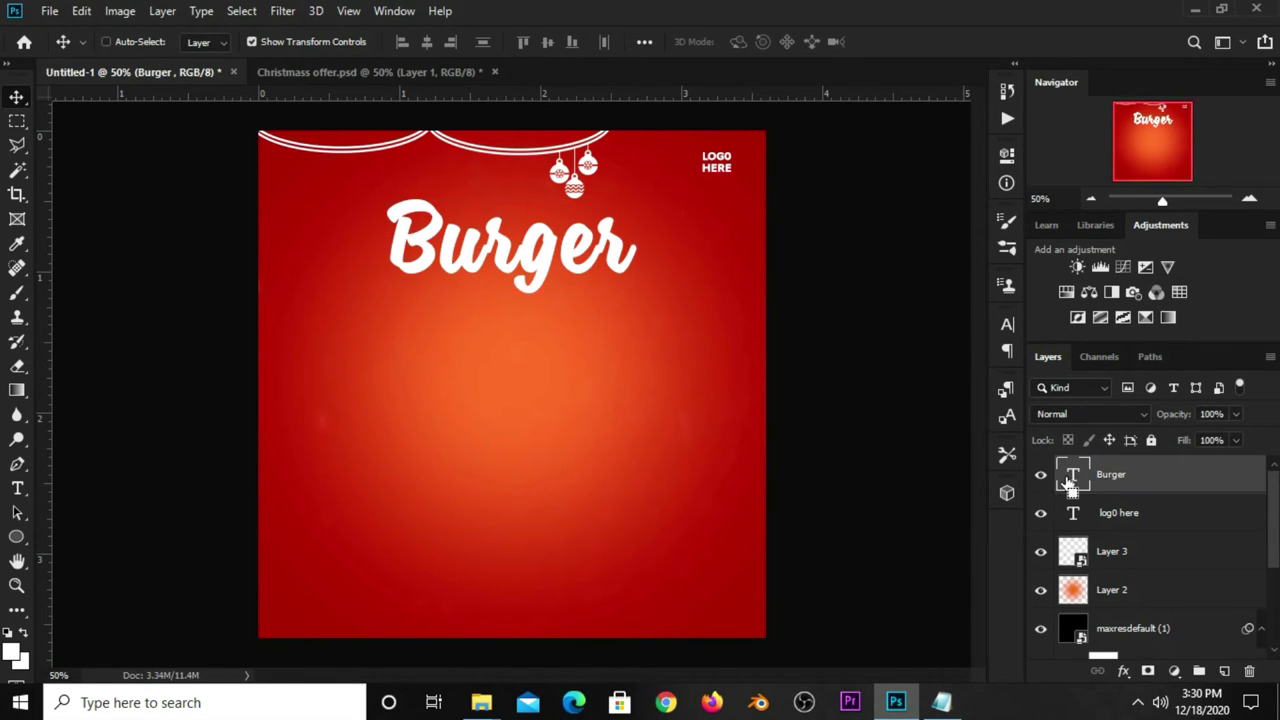
Load the Burger lettering outline on a new layer and expand it by 3 px.
{"action": "left_click", "coordinate": [1072, 476], "text": "ctrl"}
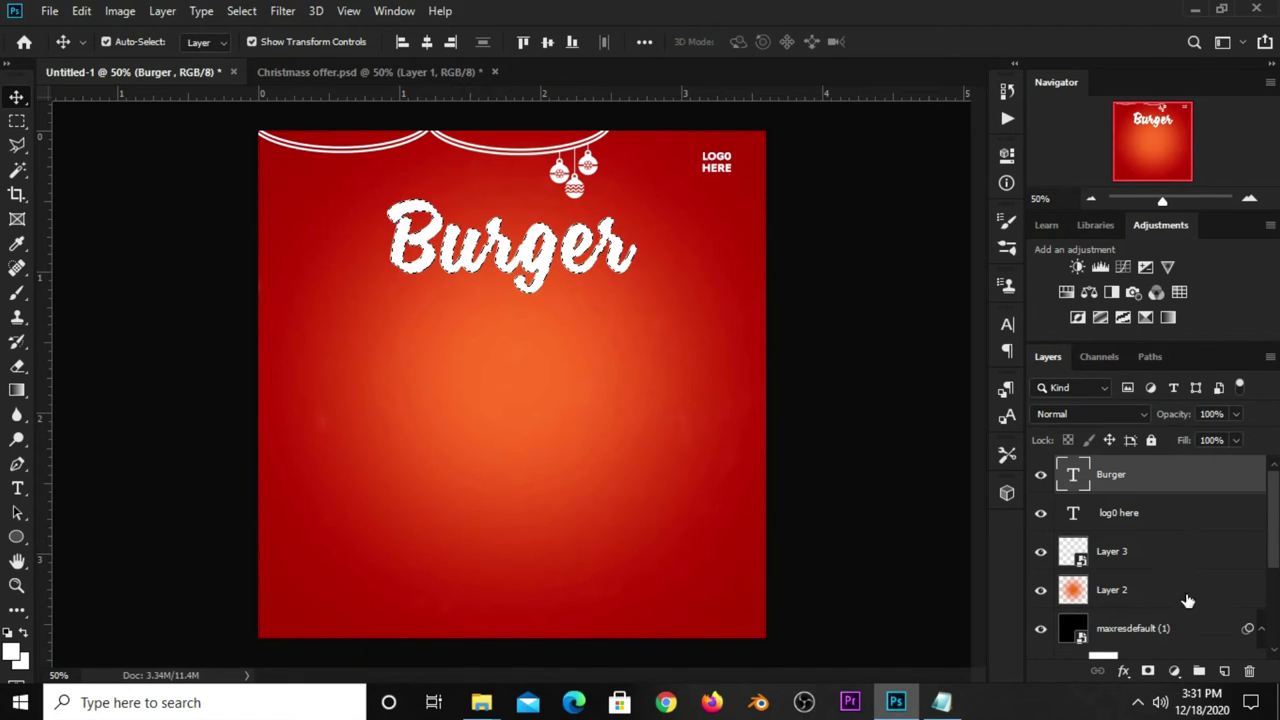
{"action": "left_click", "coordinate": [1224, 671]}
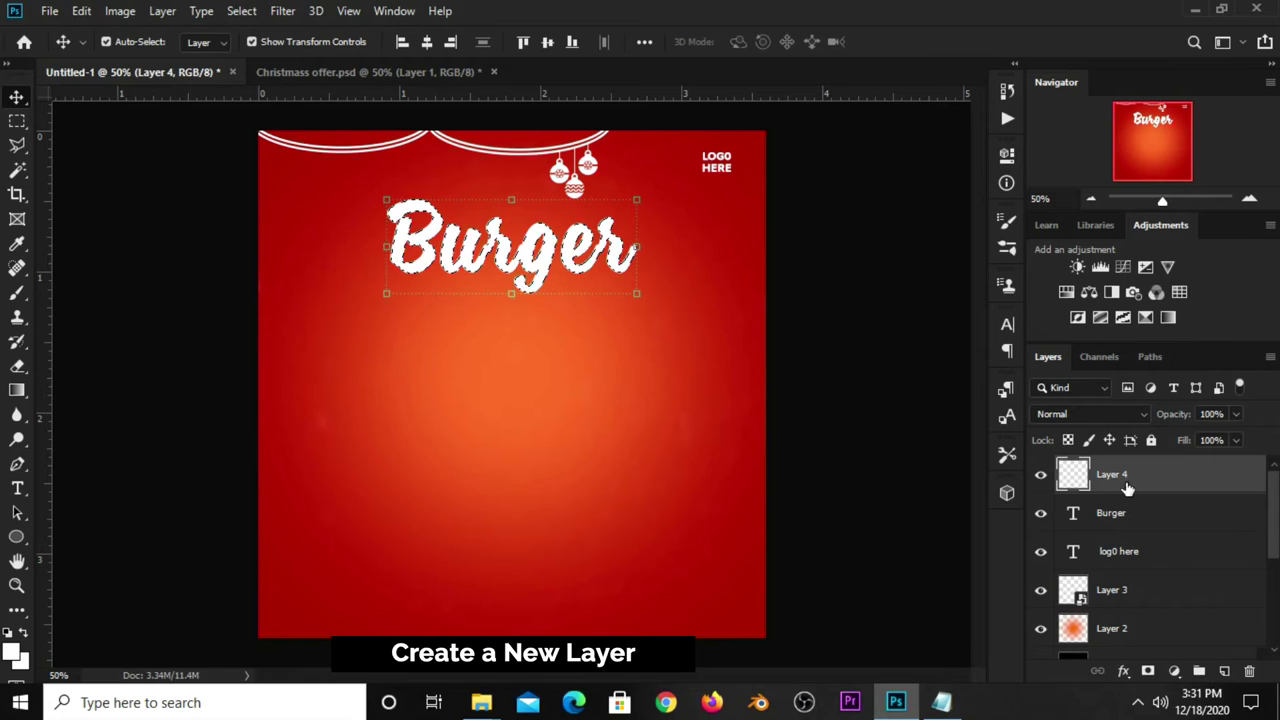
{"action": "left_click", "coordinate": [241, 11]}
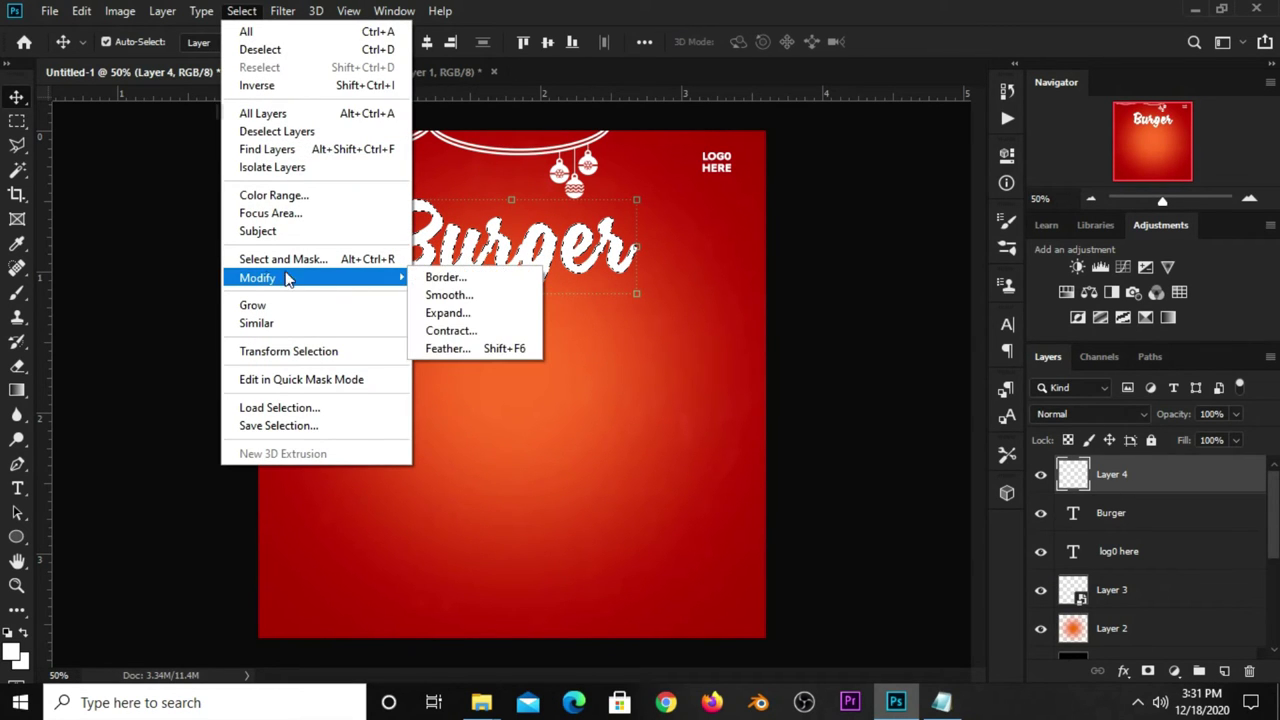
{"action": "left_click", "coordinate": [458, 314]}
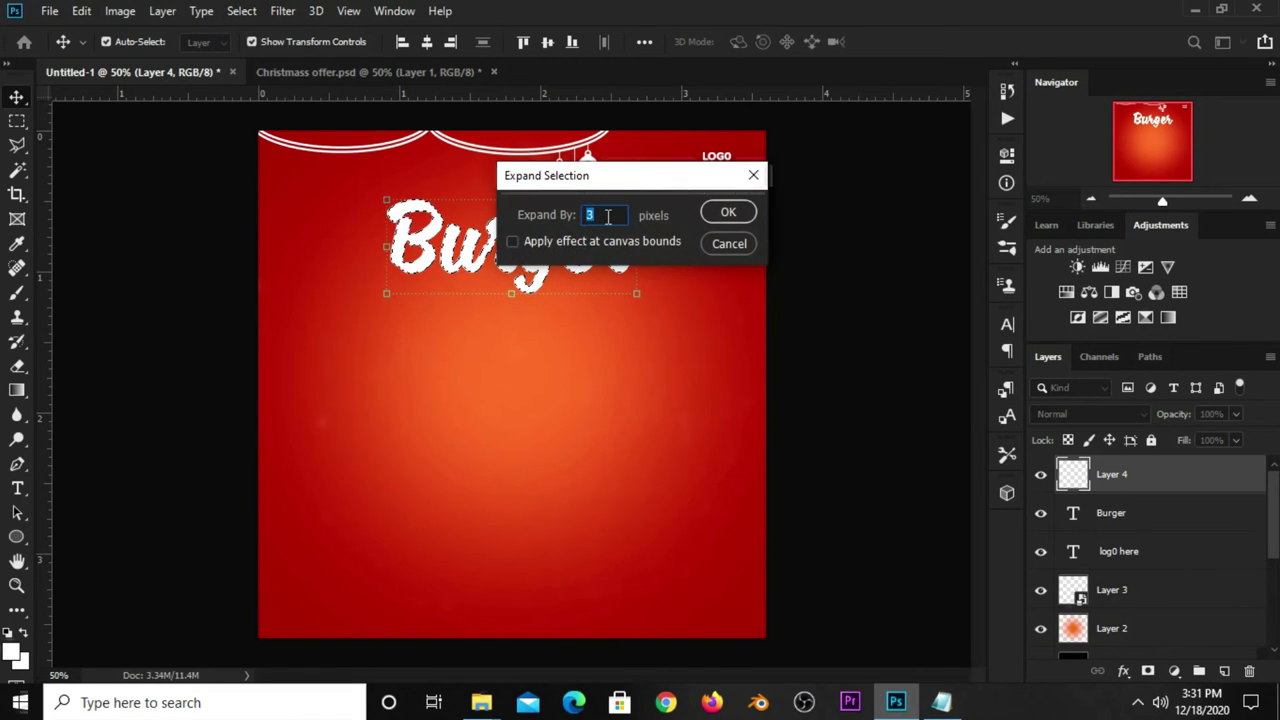
{"action": "left_click", "coordinate": [726, 212]}
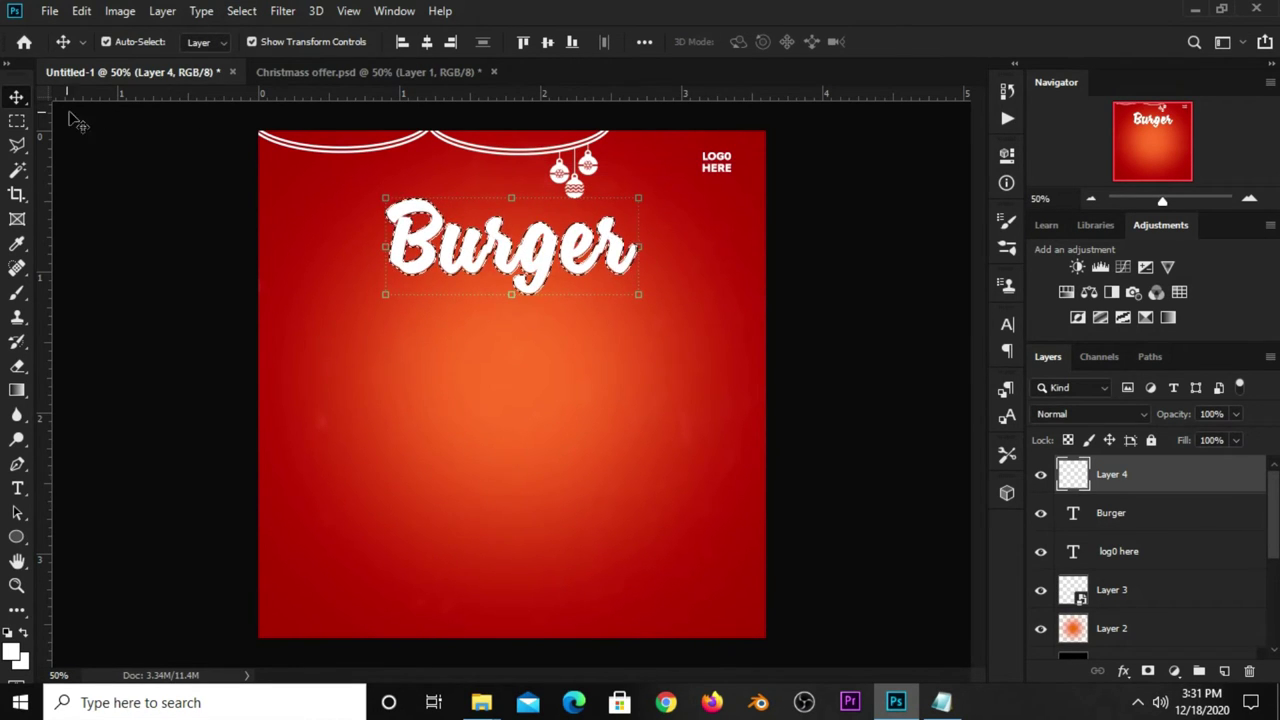
Stroke the expanded selection with a 3 px white outline, then deselect.
{"action": "right_click", "coordinate": [17, 120]}
{"action": "left_click", "coordinate": [85, 118]}
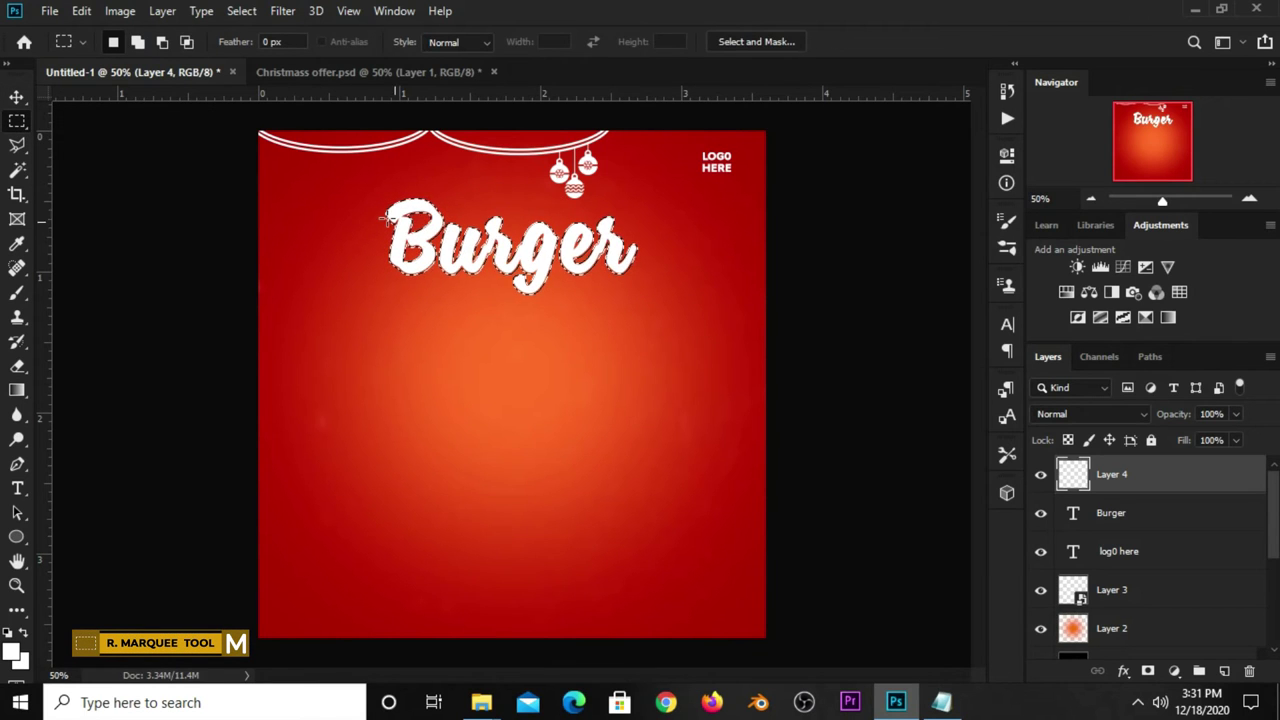
{"action": "right_click", "coordinate": [460, 236]}
{"action": "left_click", "coordinate": [498, 486]}
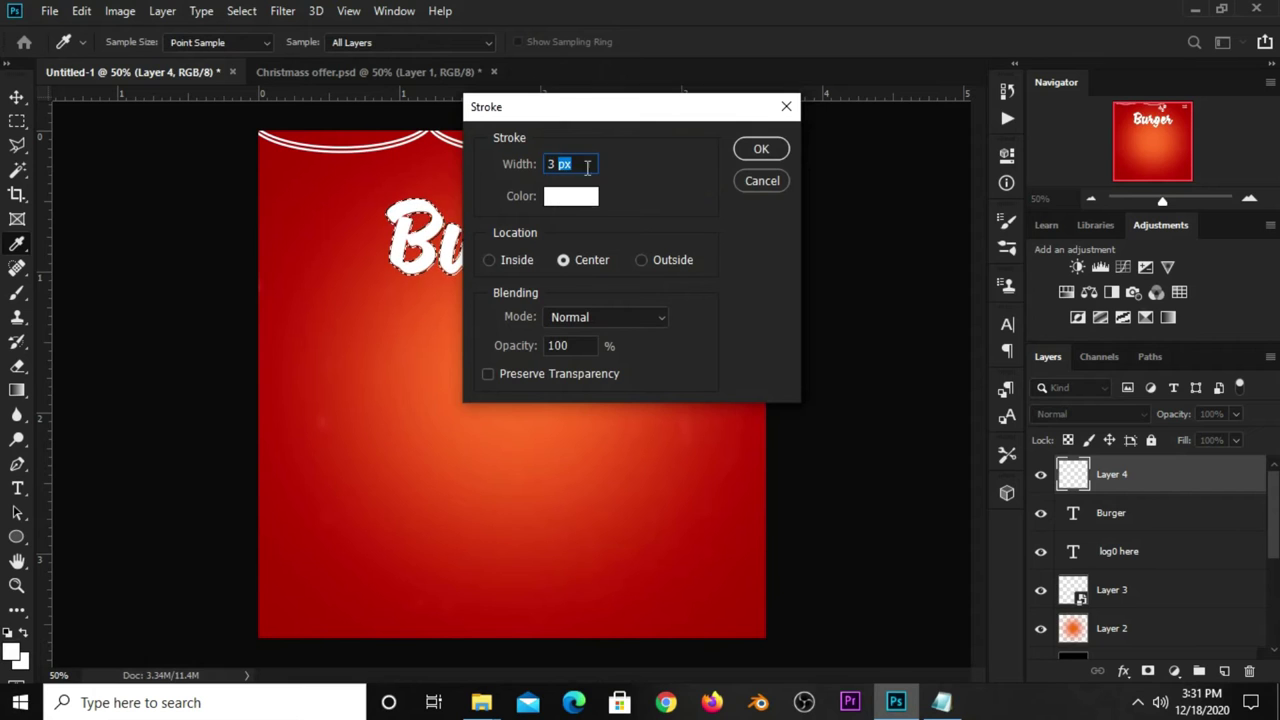
{"action": "left_click", "coordinate": [589, 206]}
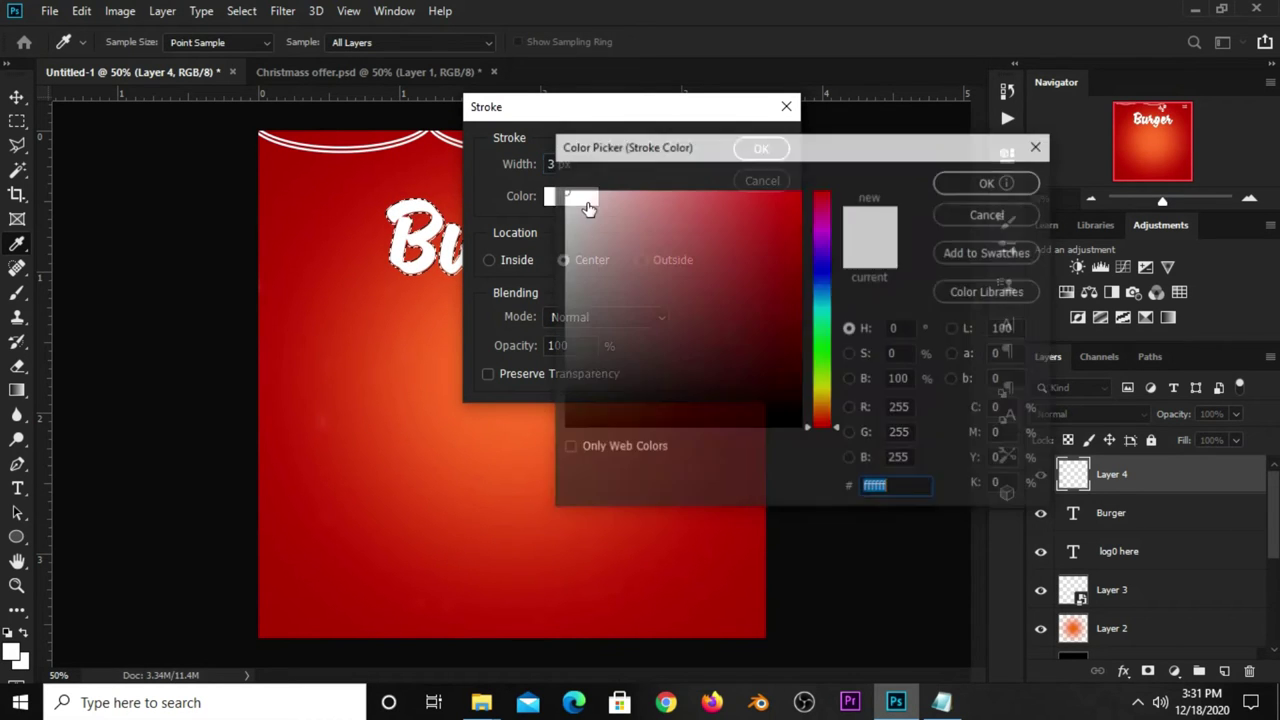
{"action": "left_click", "coordinate": [960, 183]}
{"action": "left_click", "coordinate": [752, 152]}
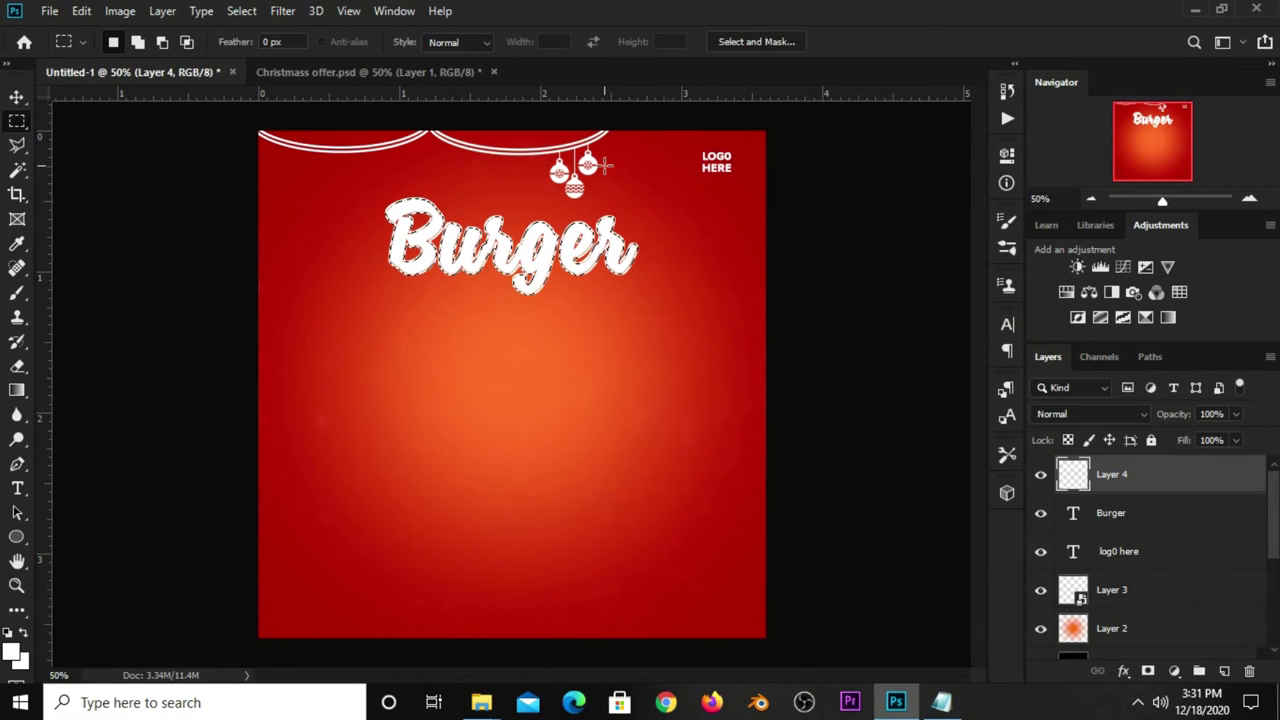
{"action": "key", "text": "ctrl+d"}
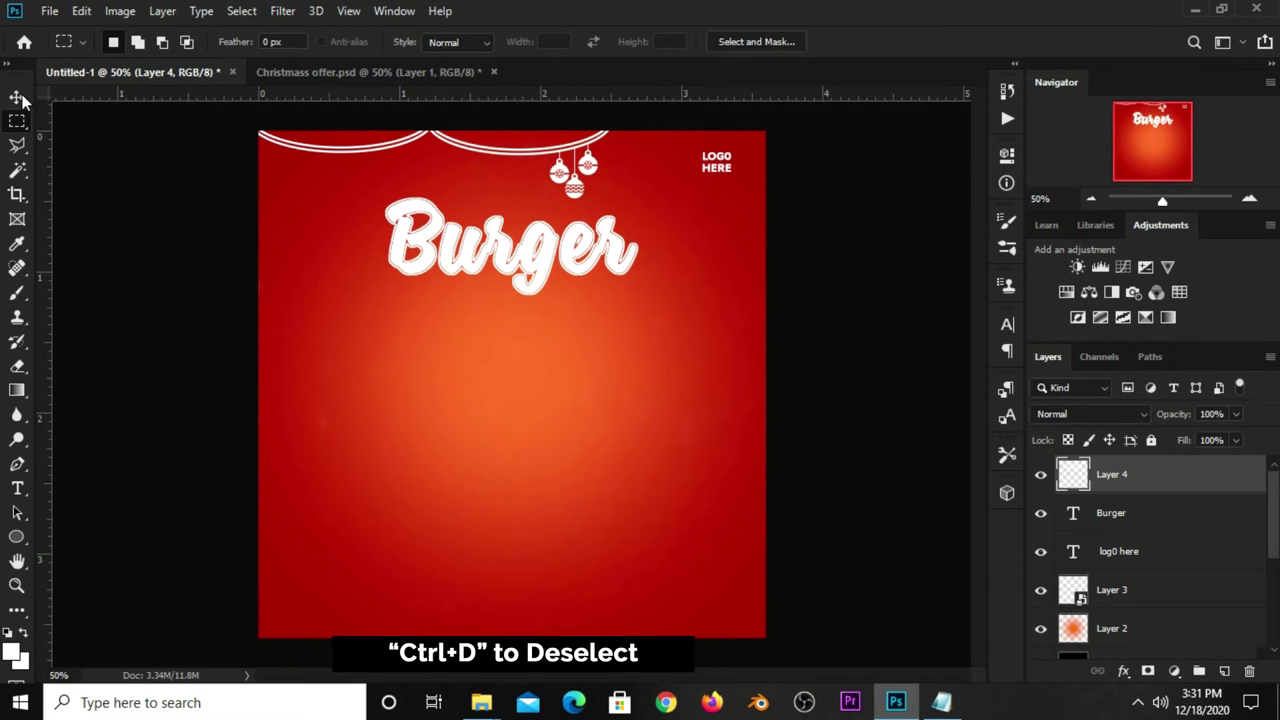
Nudge the outline left and group Layer 4 with the Burger text as Group 1.
{"action": "left_click", "coordinate": [20, 97]}
{"action": "key", "text": "Left"}
{"action": "key", "text": "Left"}
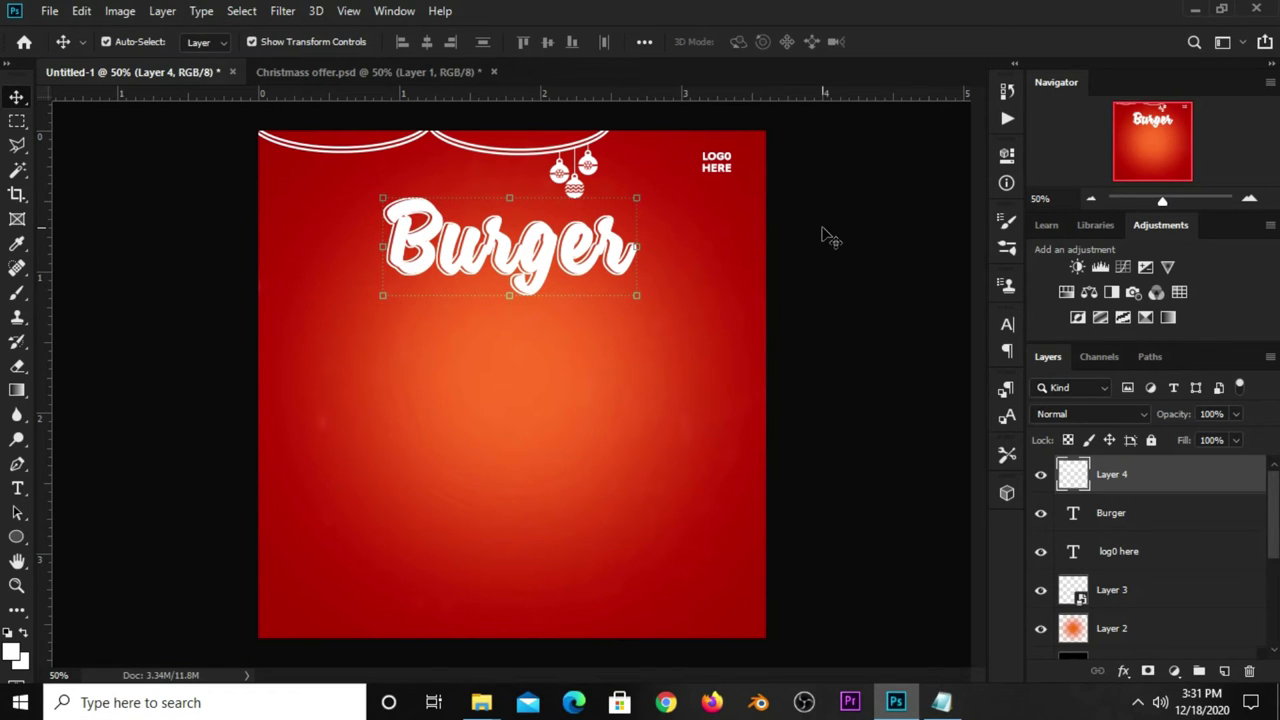
{"action": "left_click", "coordinate": [822, 235]}
{"action": "left_click", "coordinate": [1125, 480]}
{"action": "left_click", "coordinate": [1128, 516], "text": "shift"}
{"action": "key", "text": "ctrl+g"}
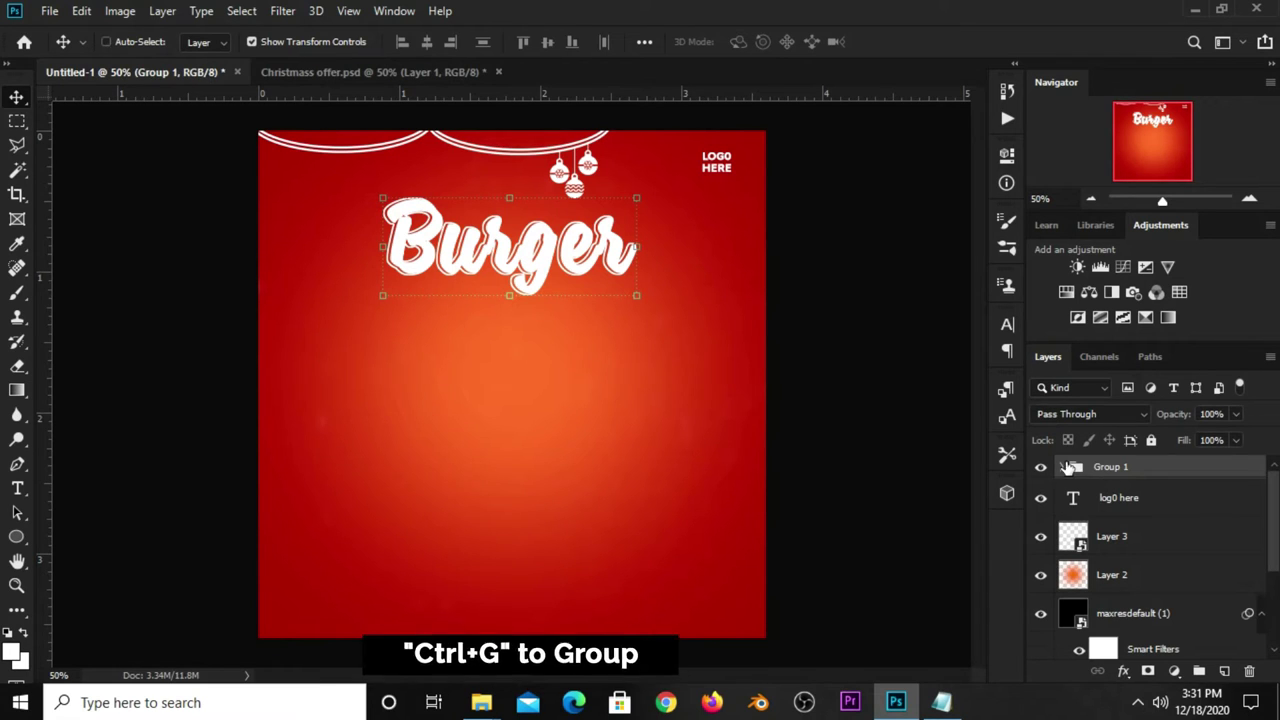
{"action": "left_click", "coordinate": [1040, 467]}
Copy the ray sunburst from Christmass offer.psd into Untitled-1, beneath the headline and Layer 3.
{"action": "left_click", "coordinate": [1040, 467]}
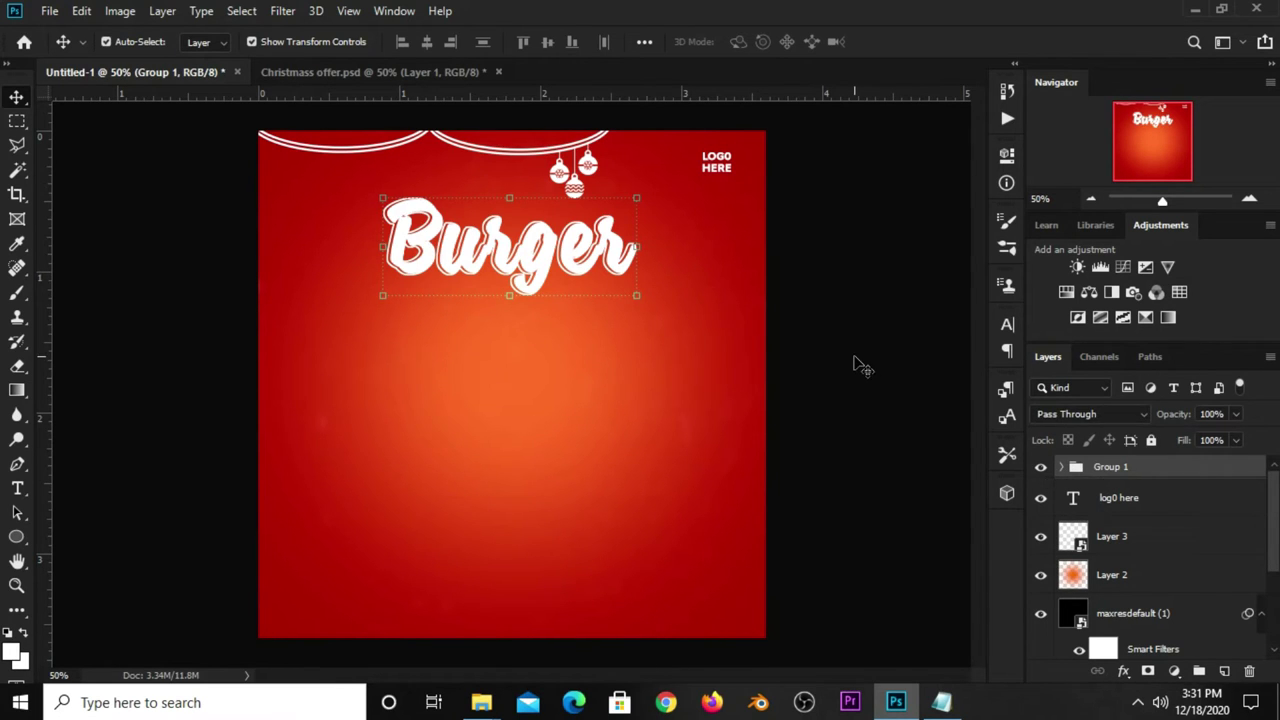
{"action": "left_click", "coordinate": [840, 360]}
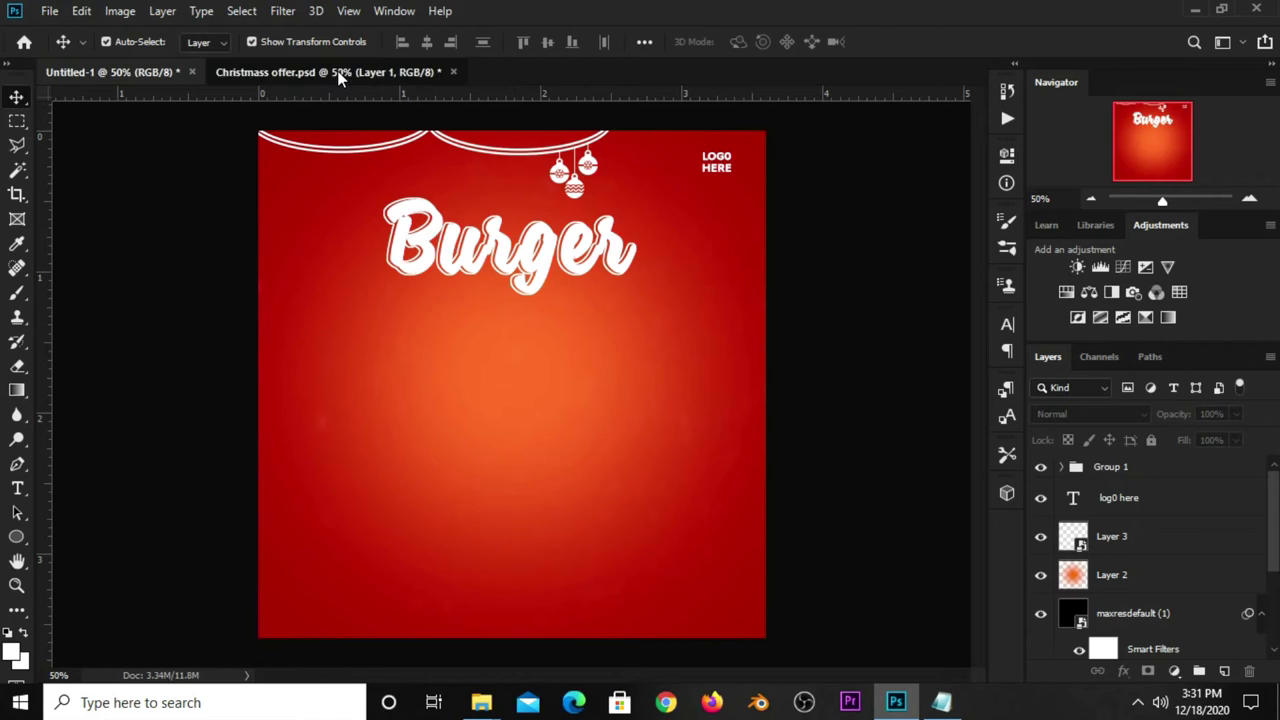
{"action": "left_click", "coordinate": [330, 72]}
{"action": "left_click", "coordinate": [1040, 513]}
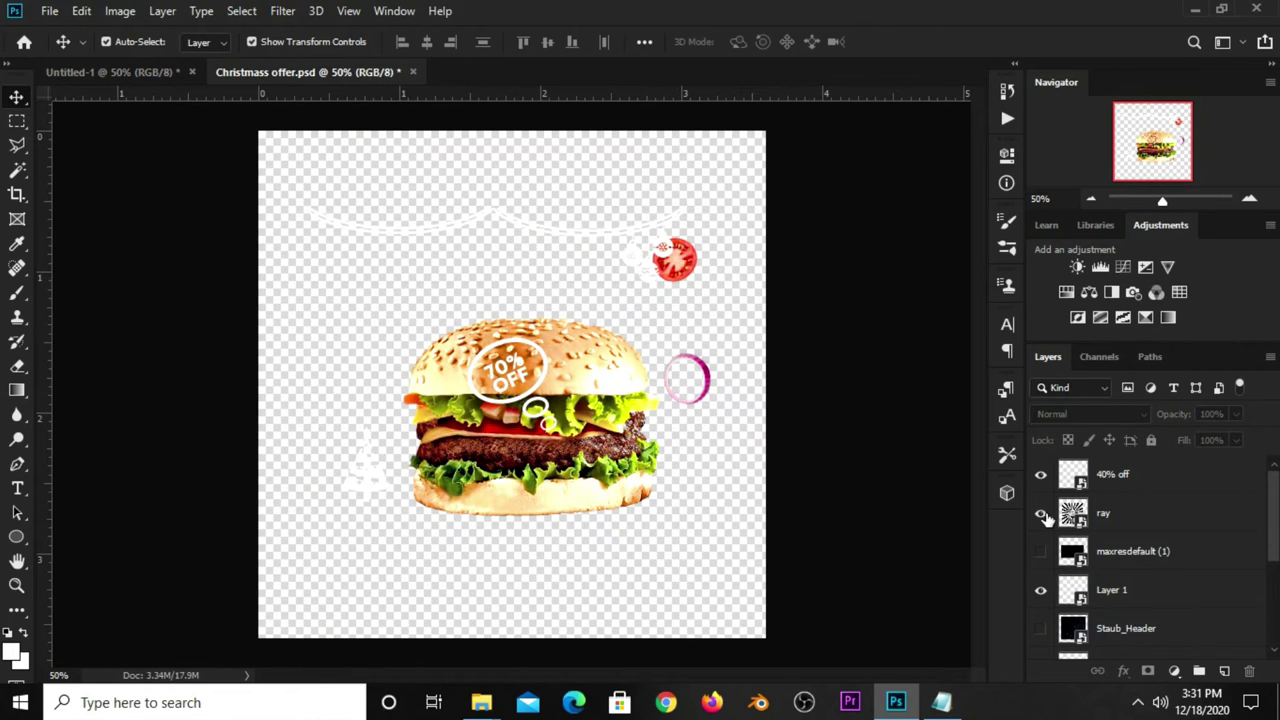
{"action": "left_click", "coordinate": [632, 268]}
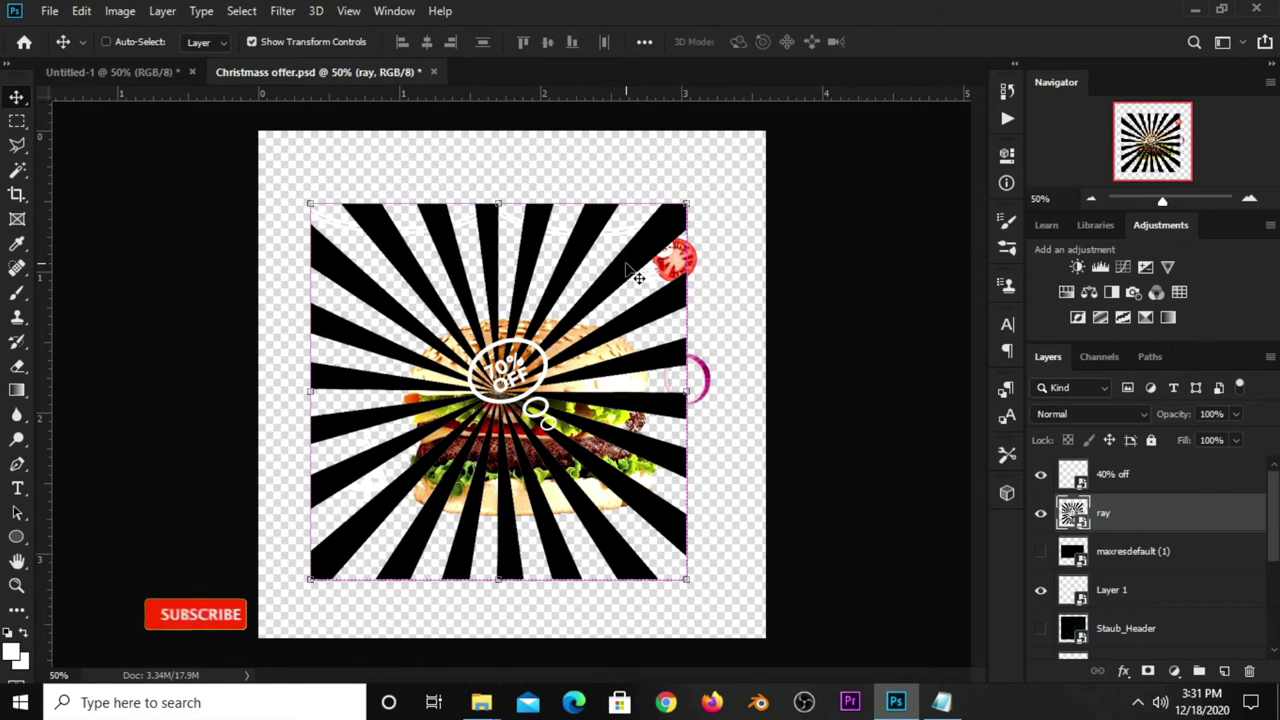
{"action": "left_click", "coordinate": [115, 72]}
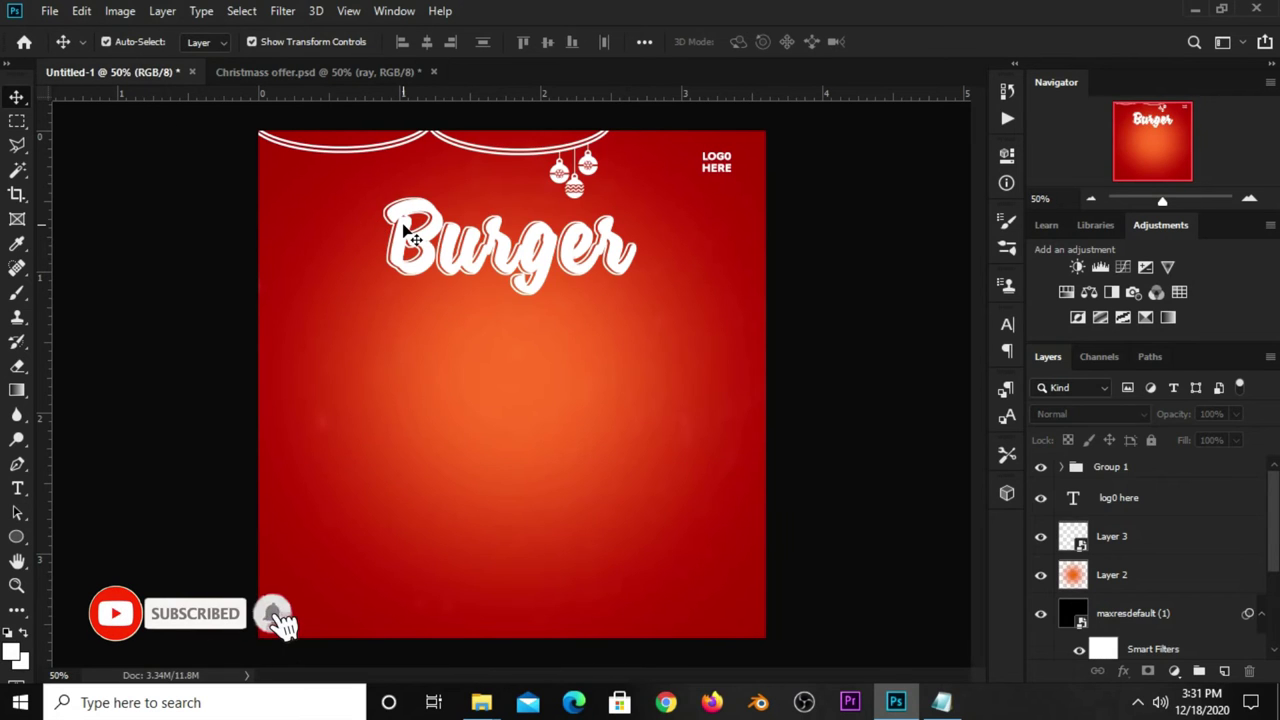
{"action": "left_click_drag", "start_coordinate": [407, 232], "coordinate": [566, 380]}
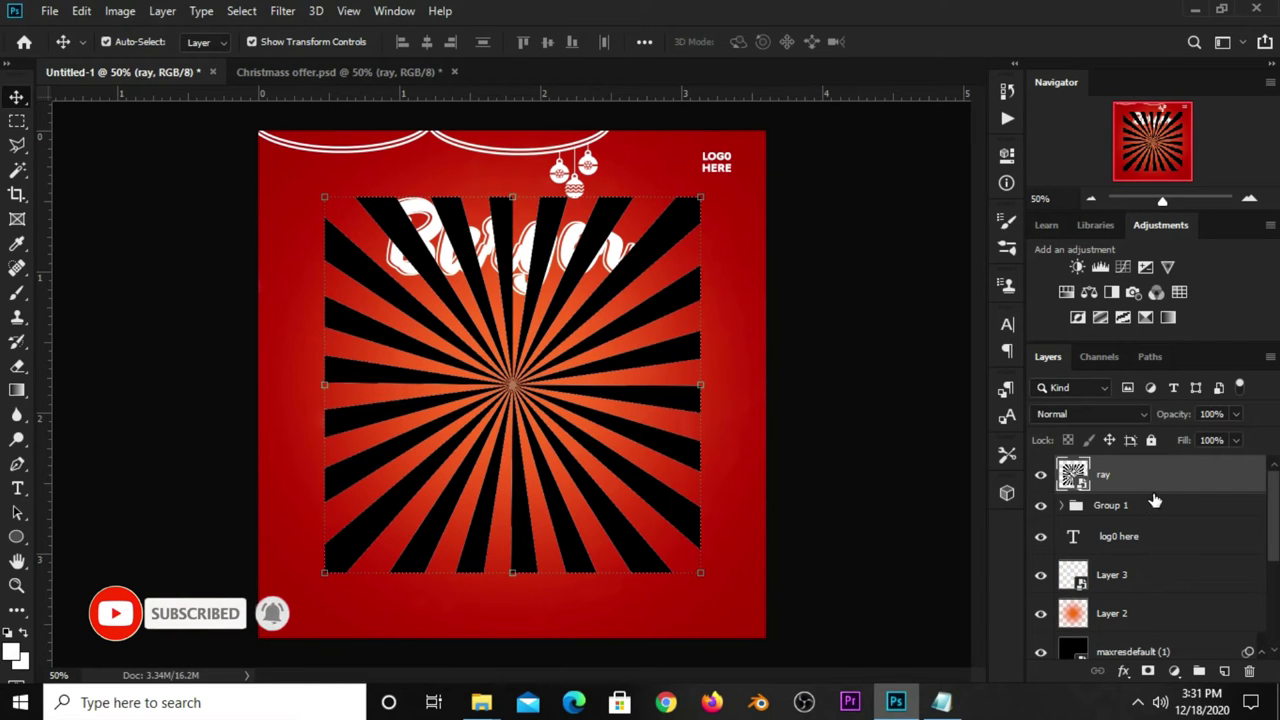
{"action": "left_click_drag", "start_coordinate": [1168, 480], "coordinate": [1156, 586]}
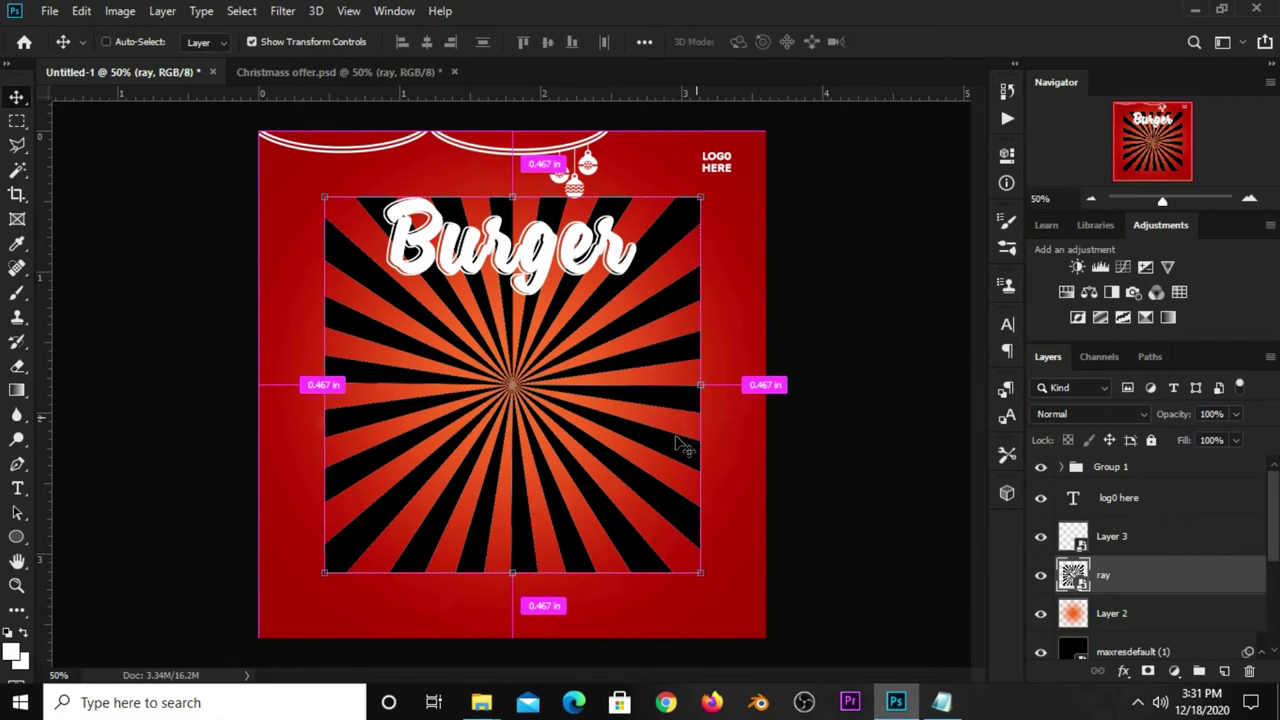
Enlarge and widen the rays to nearly fill the canvas.
{"action": "key", "text": "ctrl+t"}
{"action": "left_click_drag", "start_coordinate": [701, 389], "coordinate": [757, 398]}
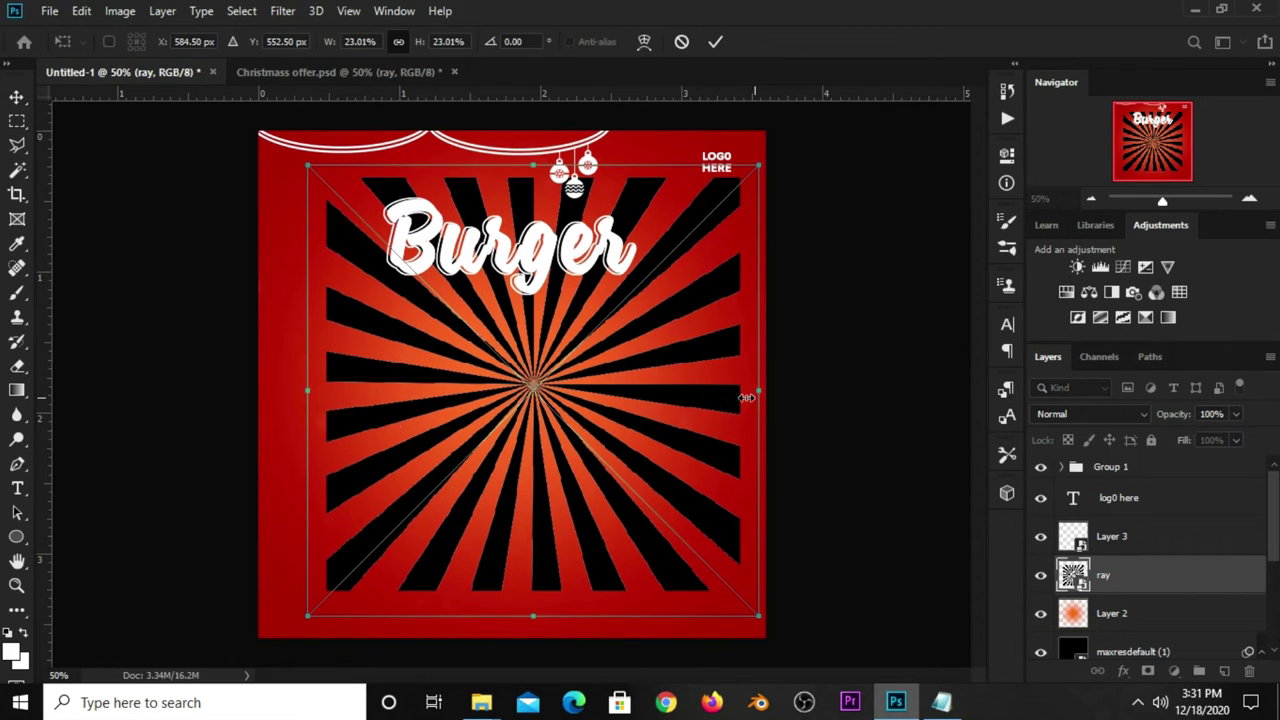
{"action": "left_click_drag", "start_coordinate": [313, 395], "coordinate": [246, 390]}
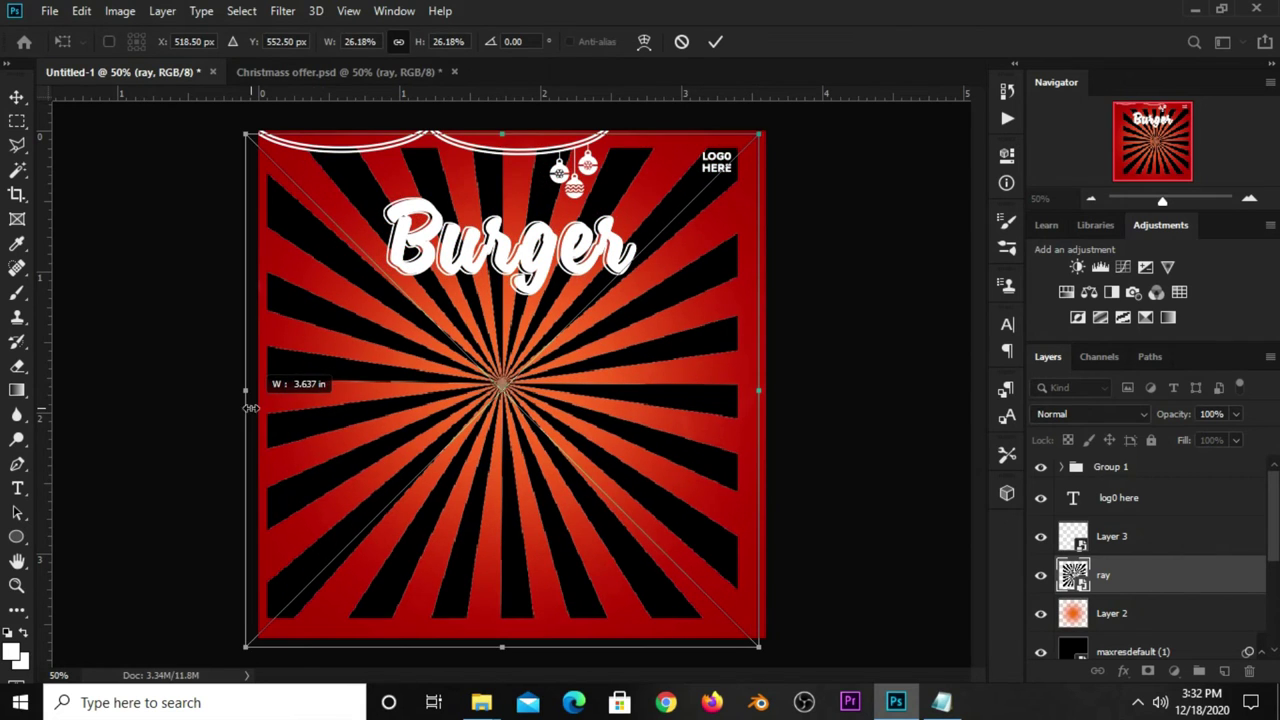
{"action": "left_click_drag", "start_coordinate": [767, 388], "coordinate": [774, 389]}
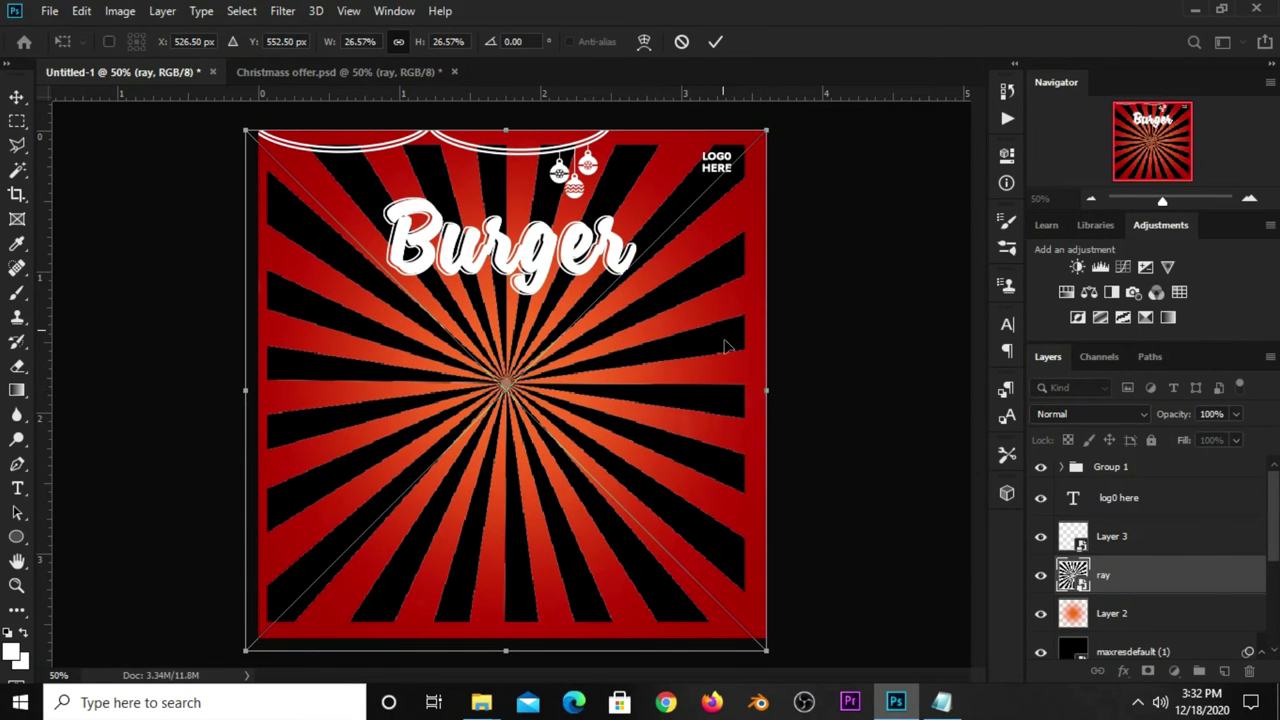
{"action": "left_click", "coordinate": [714, 42]}
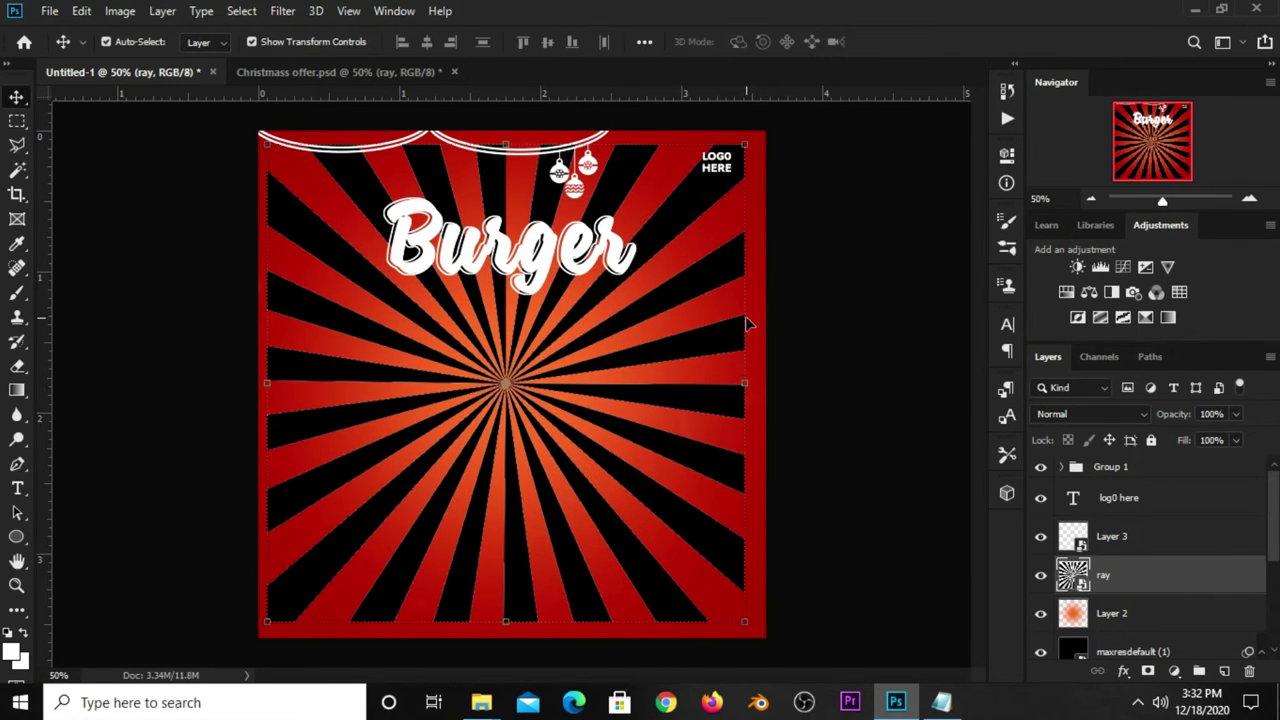
{"action": "key", "text": "ctrl+t"}
{"action": "left_click_drag", "start_coordinate": [660, 354], "coordinate": [668, 352]}
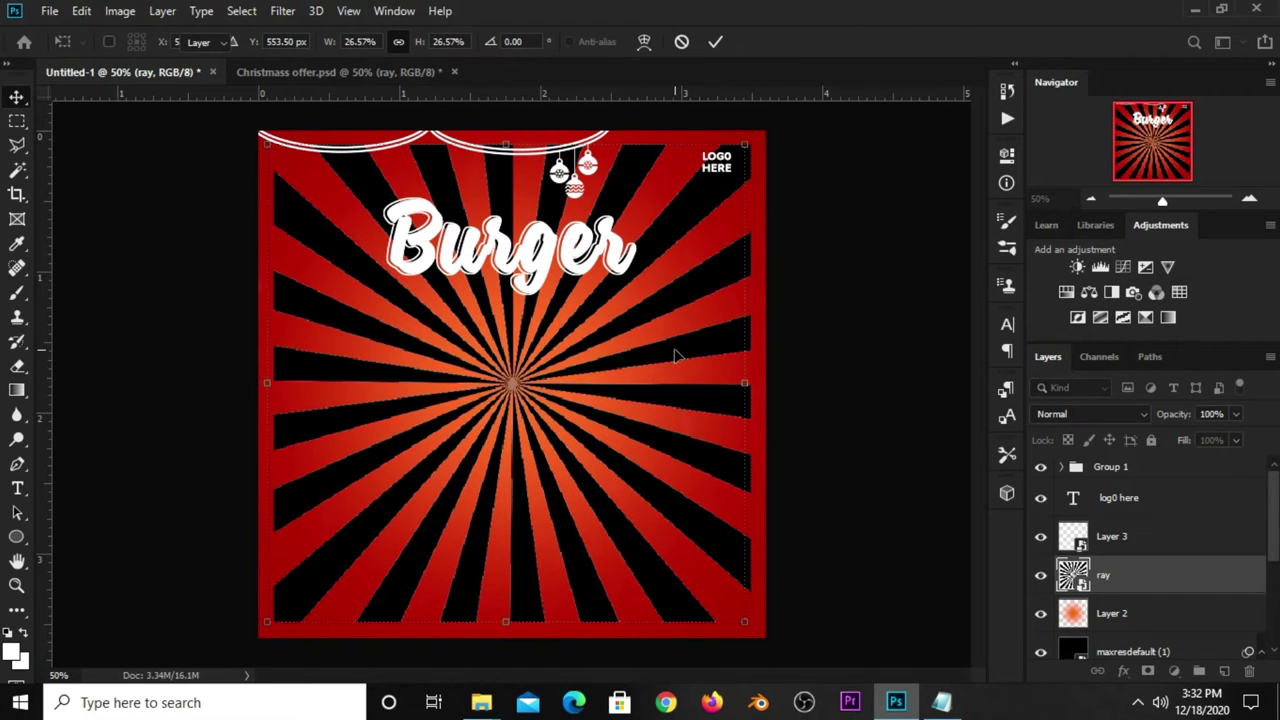
{"action": "key", "text": "Return"}
Invert the rays to white and set their blend mode to Overlay.
{"action": "key", "text": "ctrl+i"}
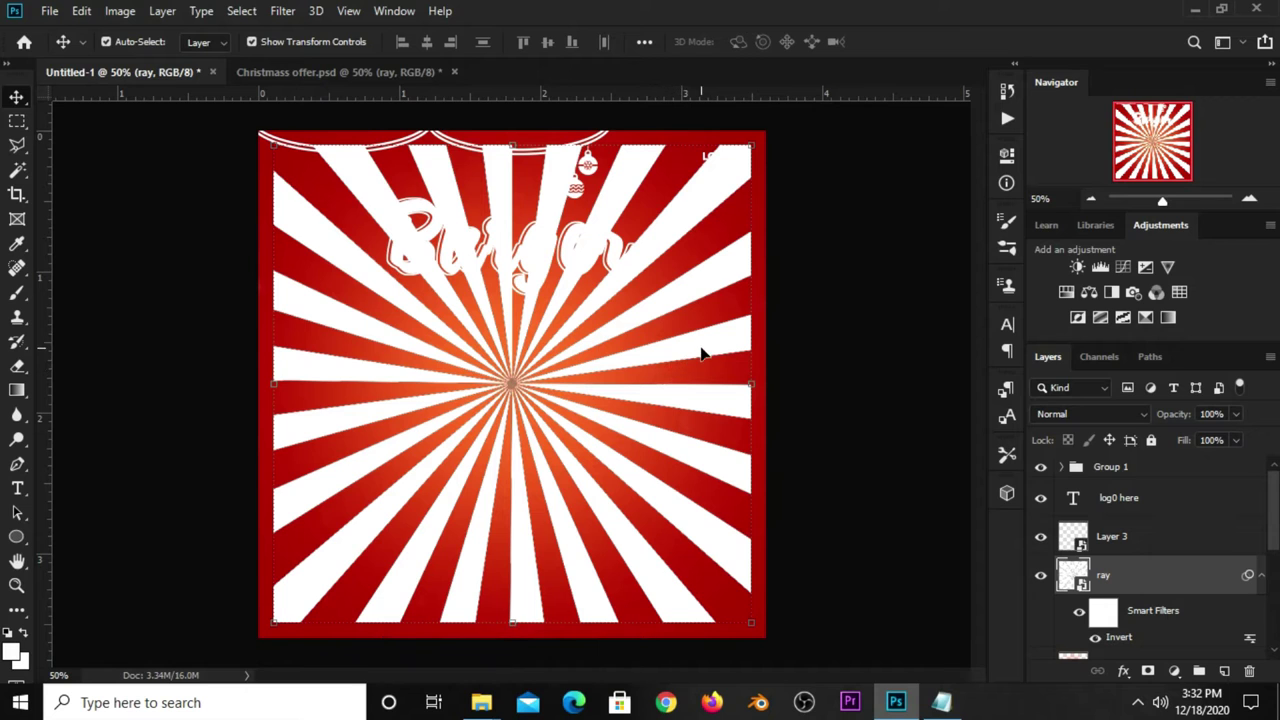
{"action": "left_click", "coordinate": [1060, 418]}
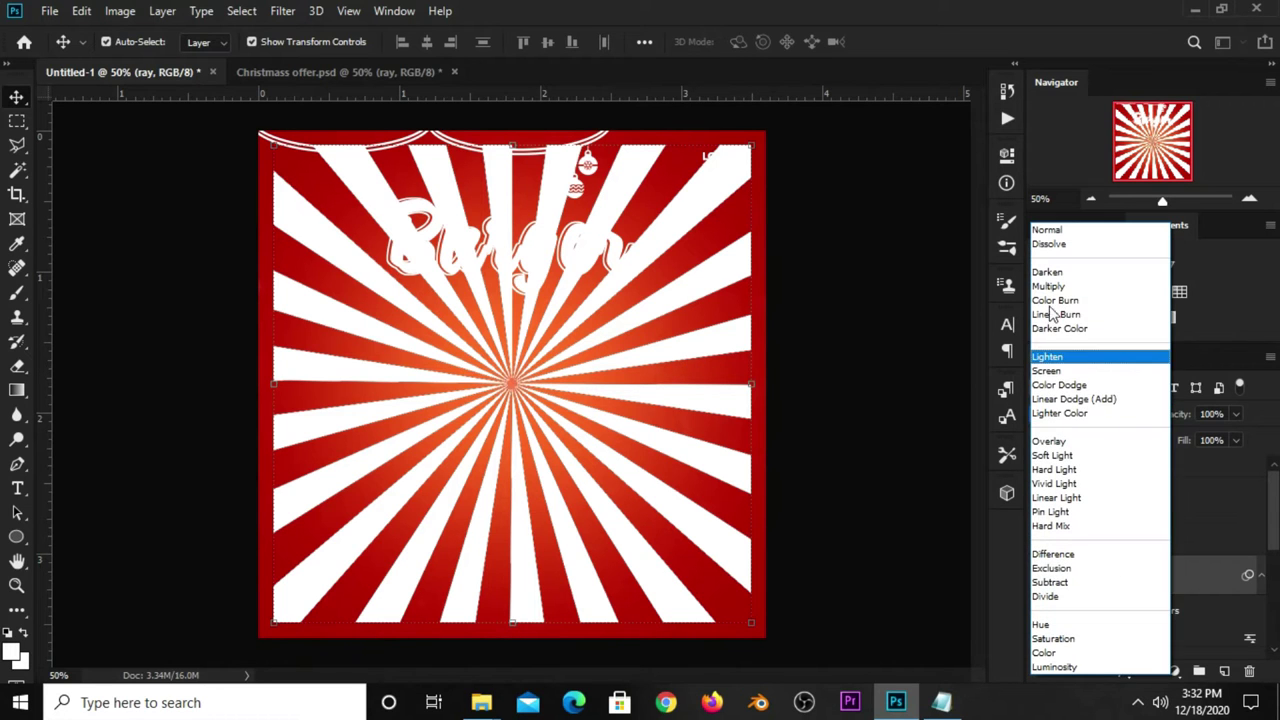
{"action": "left_click", "coordinate": [1050, 442]}
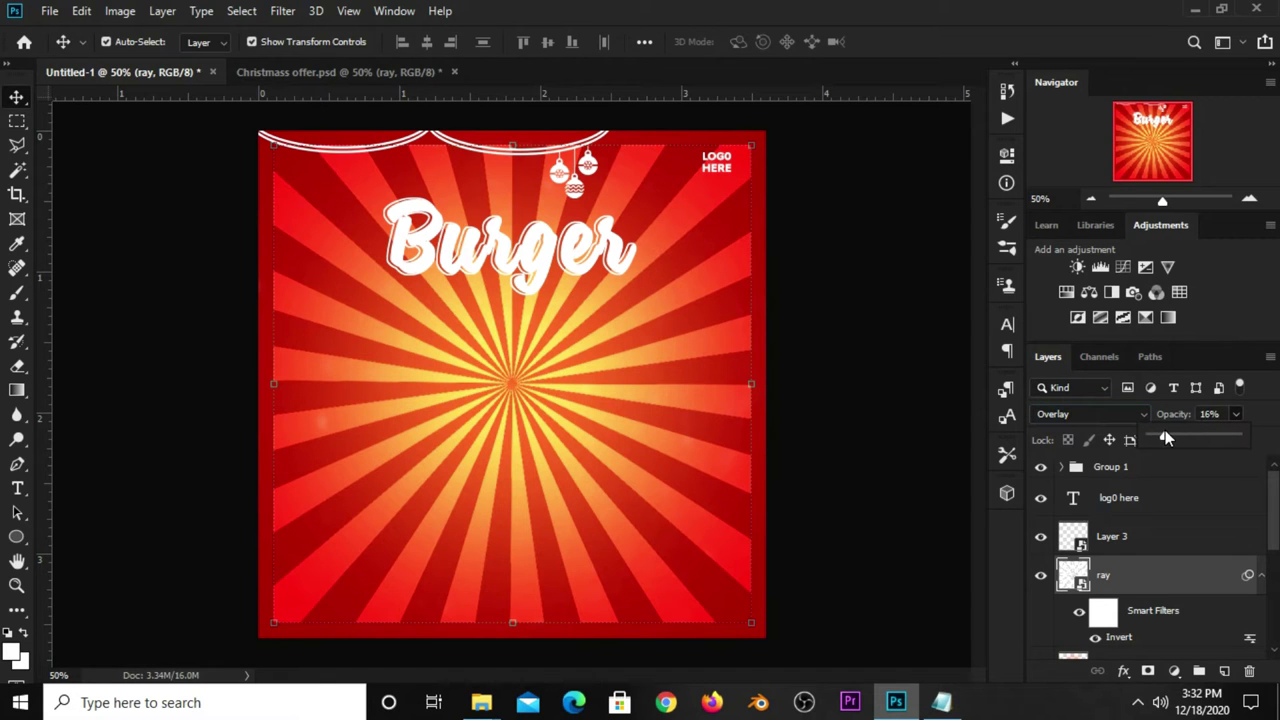
Lower the rays' opacity to 11% and compare with the rays hidden.
{"action": "left_click", "coordinate": [905, 470]}
{"action": "left_click", "coordinate": [1040, 576]}
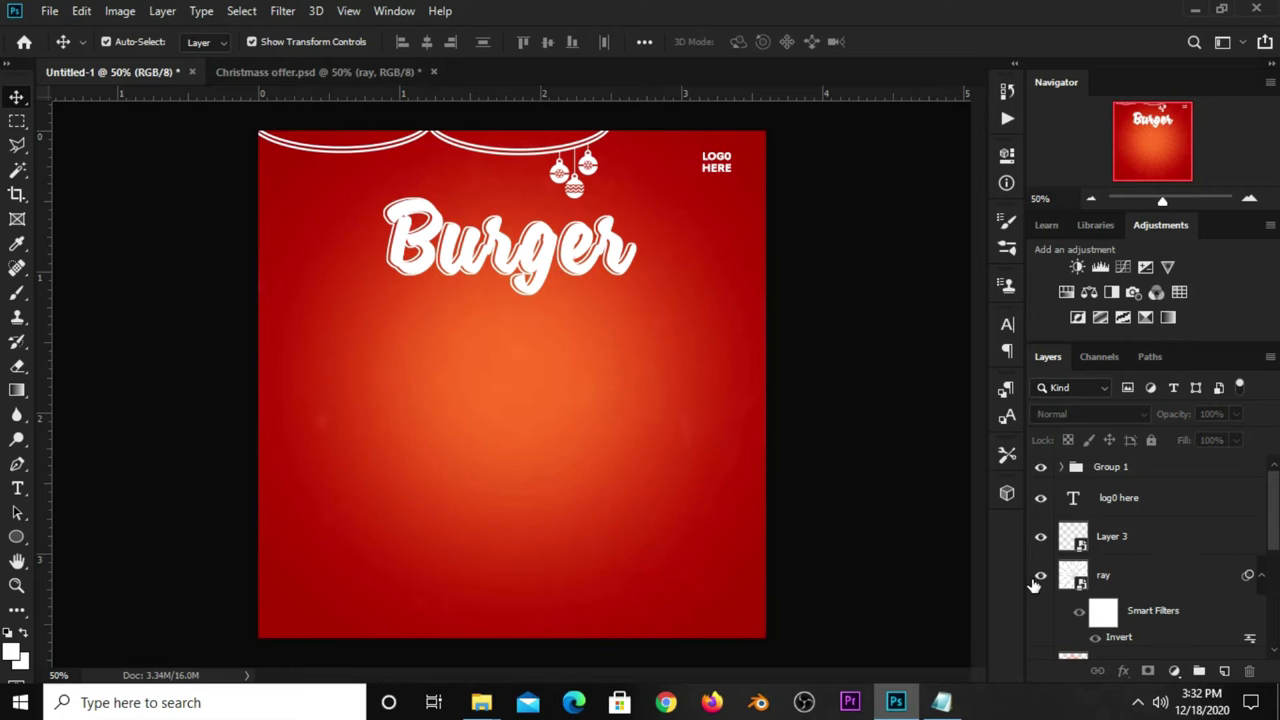
{"action": "left_click", "coordinate": [1149, 577]}
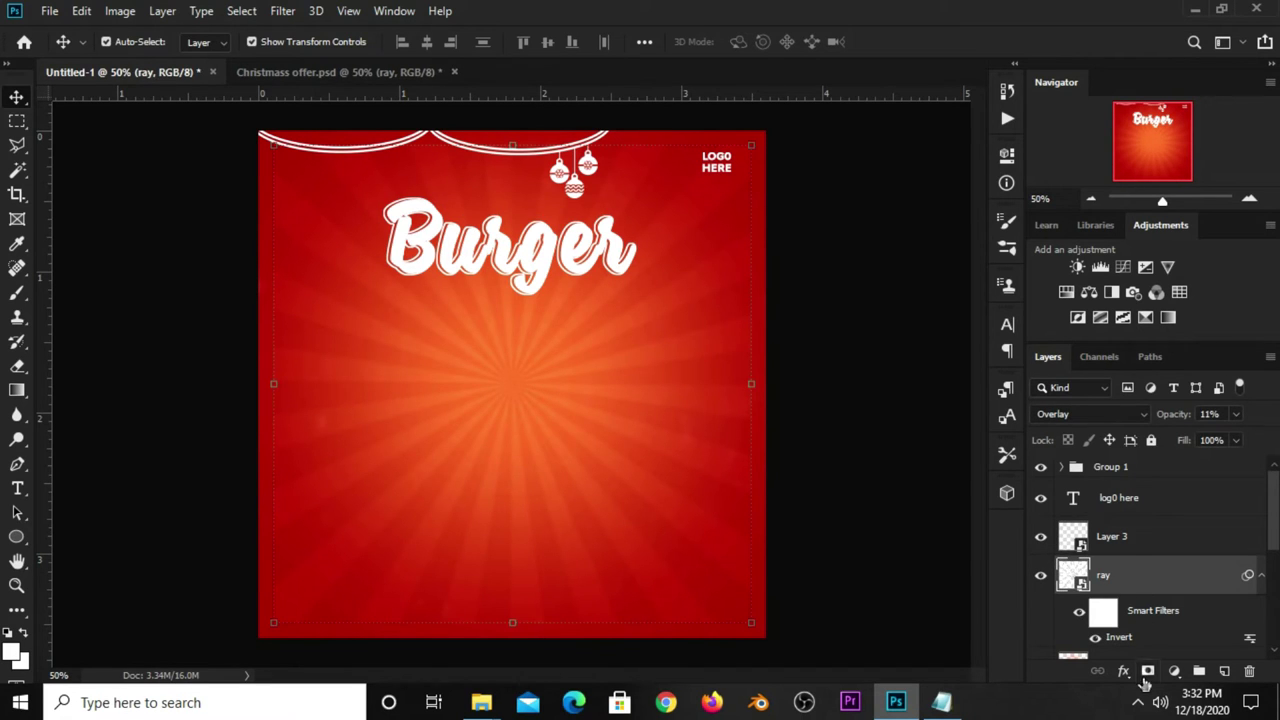
Add a mask to the ray layer and paint the edges out with a black 300 px brush.
{"action": "left_click", "coordinate": [1147, 672]}
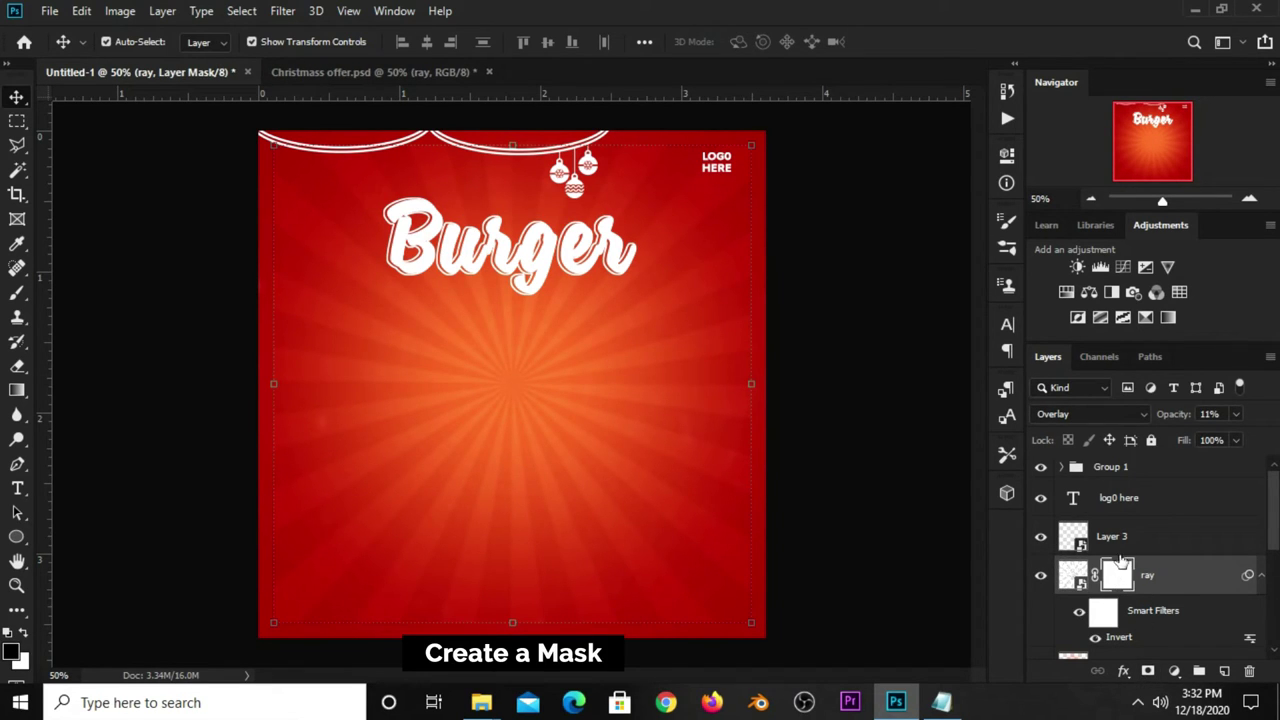
{"action": "right_click", "coordinate": [16, 292]}
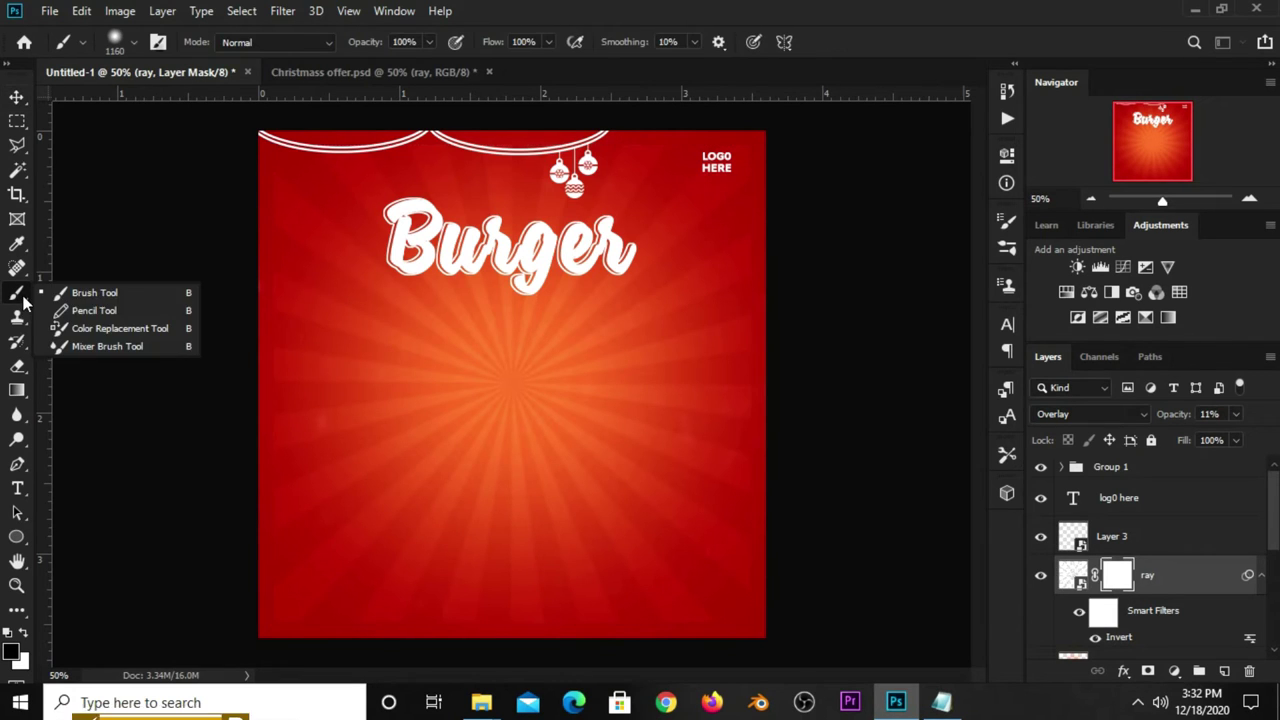
{"action": "left_click", "coordinate": [90, 297]}
{"action": "left_click", "coordinate": [12, 652]}
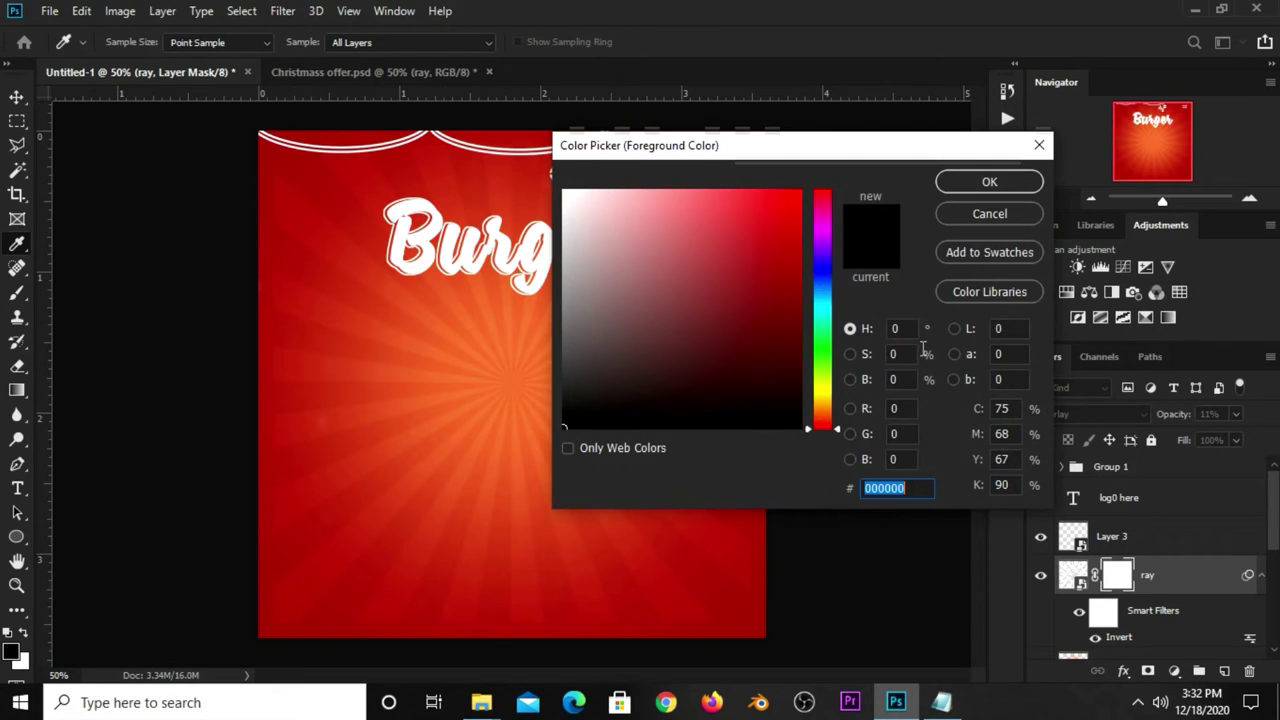
{"action": "left_click", "coordinate": [975, 182]}
{"action": "key", "text": "bracketleft"}
{"action": "key", "text": "bracketleft"}
{"action": "key", "text": "bracketleft"}
{"action": "key", "text": "bracketleft"}
{"action": "key", "text": "bracketleft"}
{"action": "key", "text": "bracketleft"}
{"action": "key", "text": "bracketleft"}
{"action": "key", "text": "bracketleft"}
{"action": "key", "text": "bracketleft"}
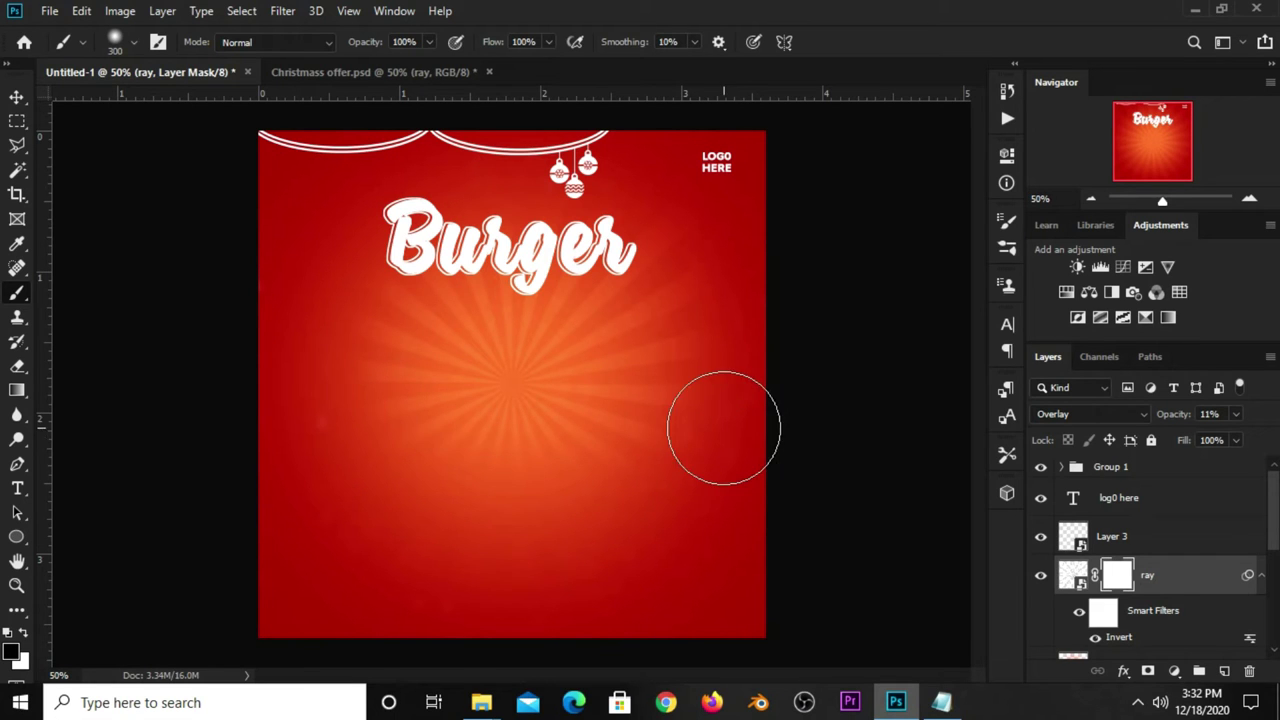
{"action": "key", "text": "ctrl+z"}
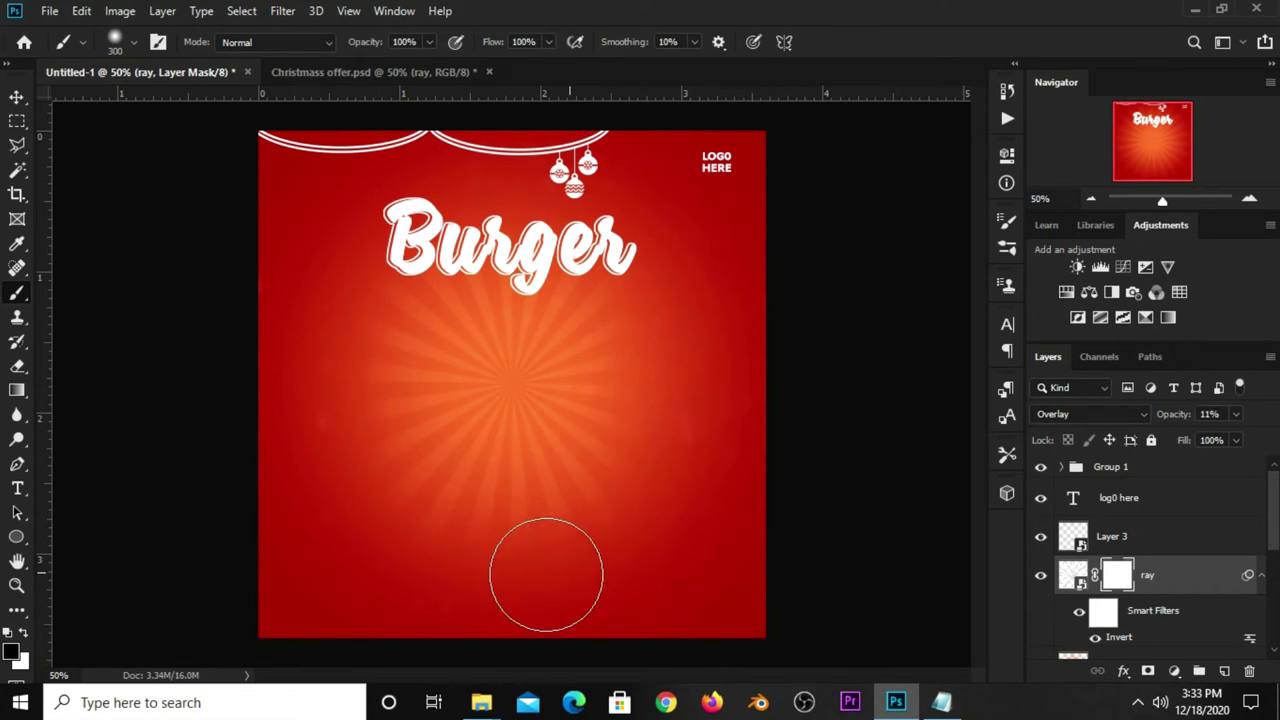
{"action": "left_click", "coordinate": [462, 522]}
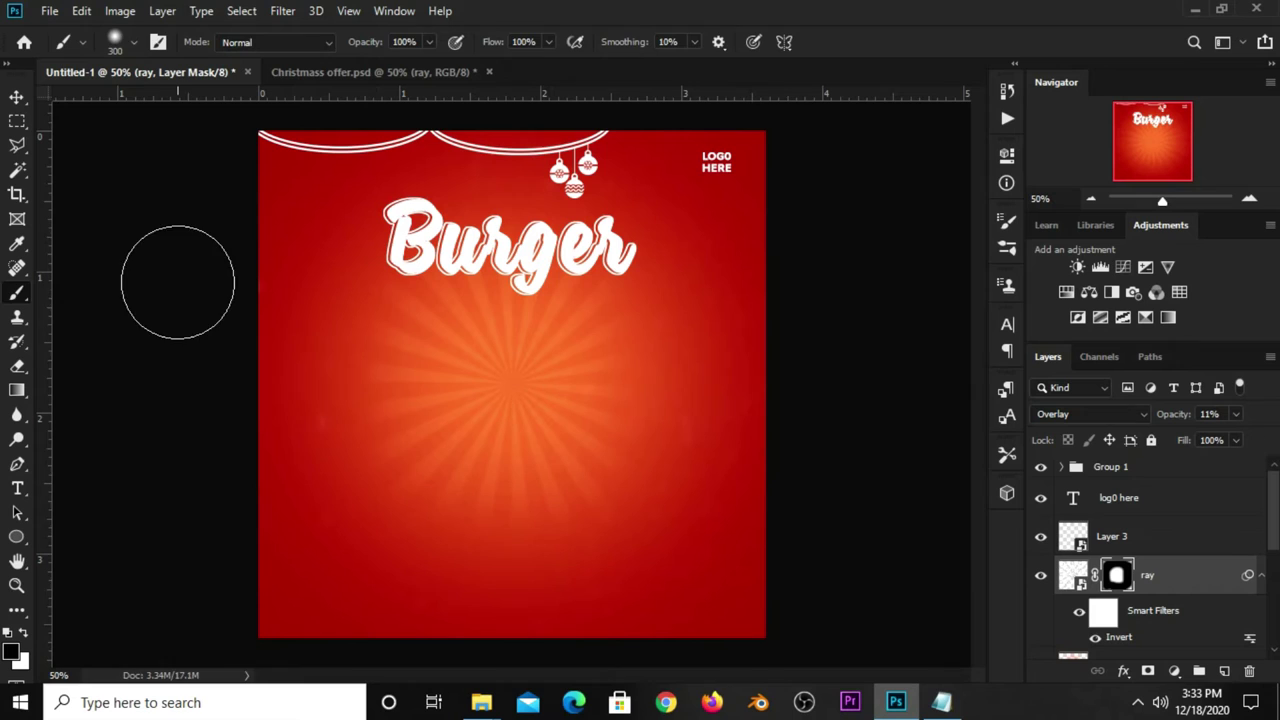
{"action": "left_click", "coordinate": [16, 97]}
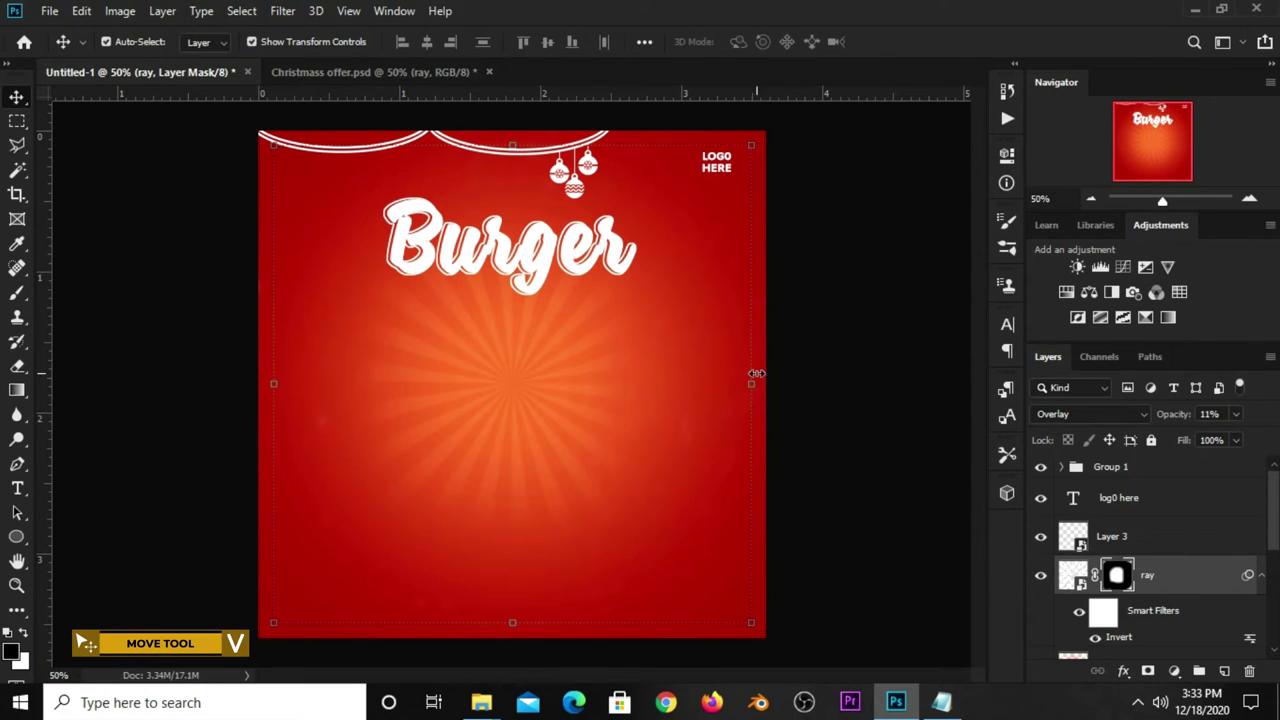
Stretch the masked rays to about 144% width.
{"action": "left_click_drag", "start_coordinate": [757, 373], "coordinate": [810, 387]}
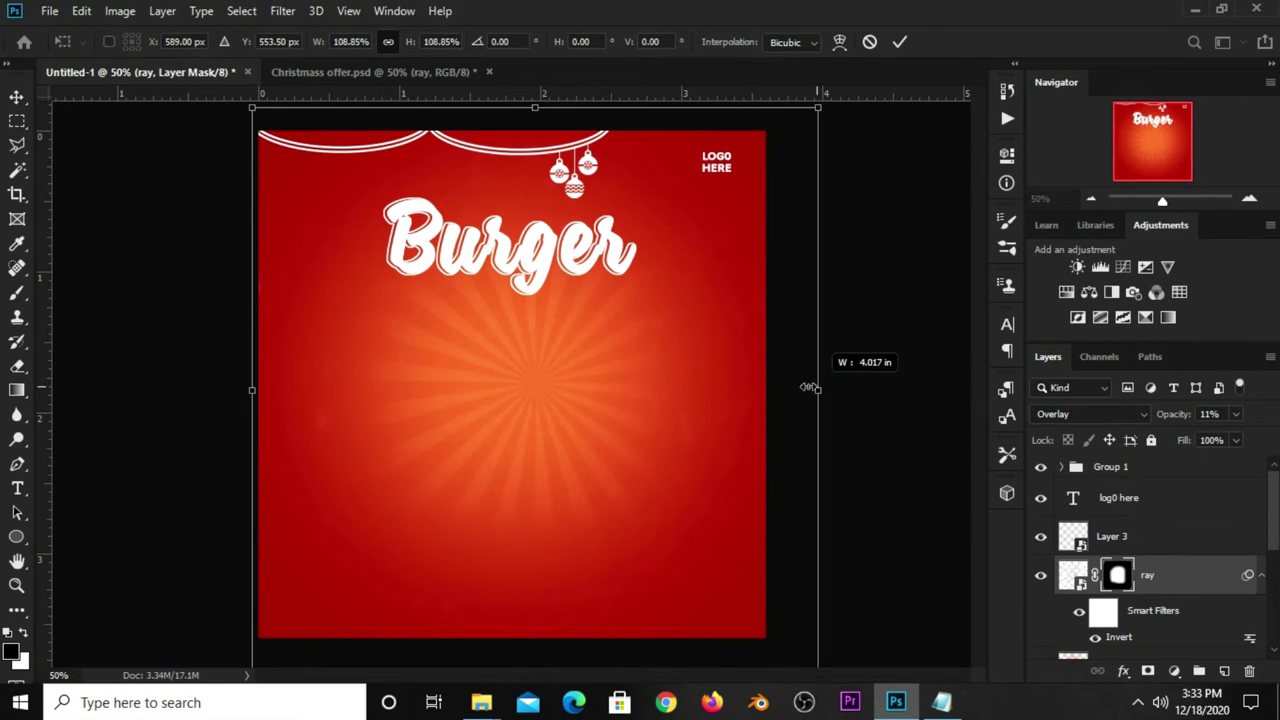
{"action": "left_click_drag", "start_coordinate": [244, 388], "coordinate": [201, 398]}
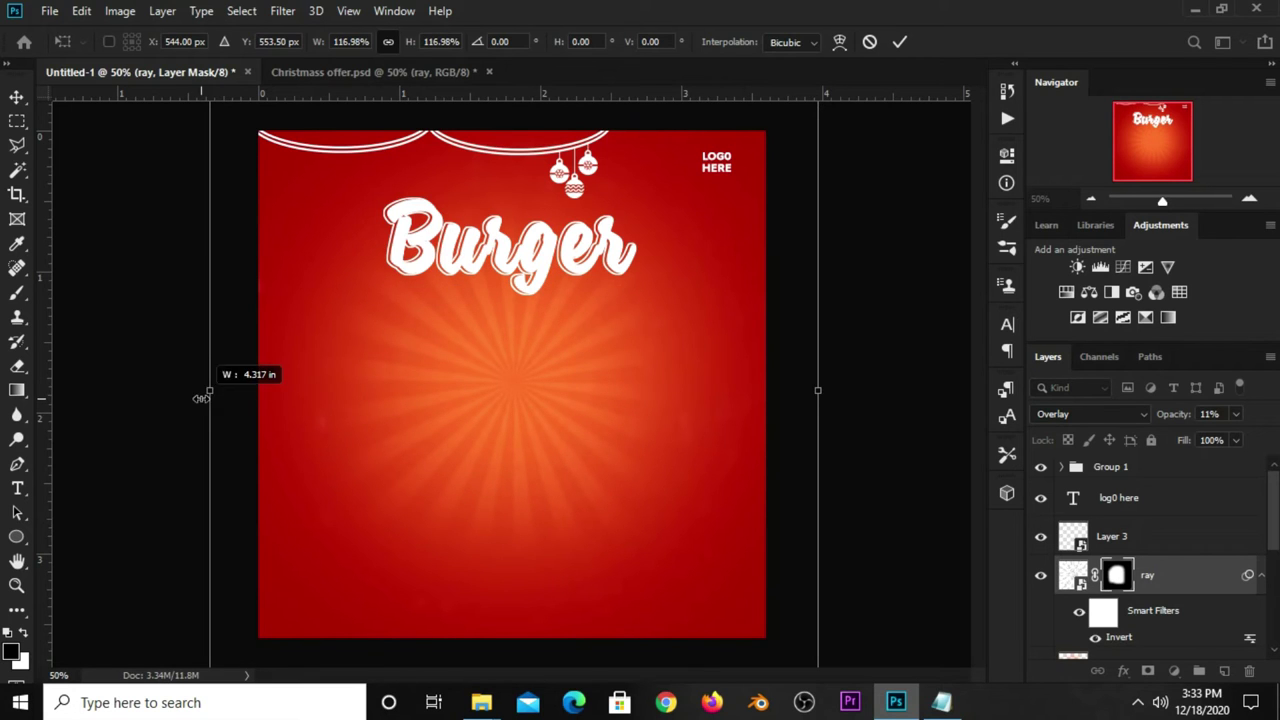
{"action": "left_click_drag", "start_coordinate": [833, 389], "coordinate": [860, 394]}
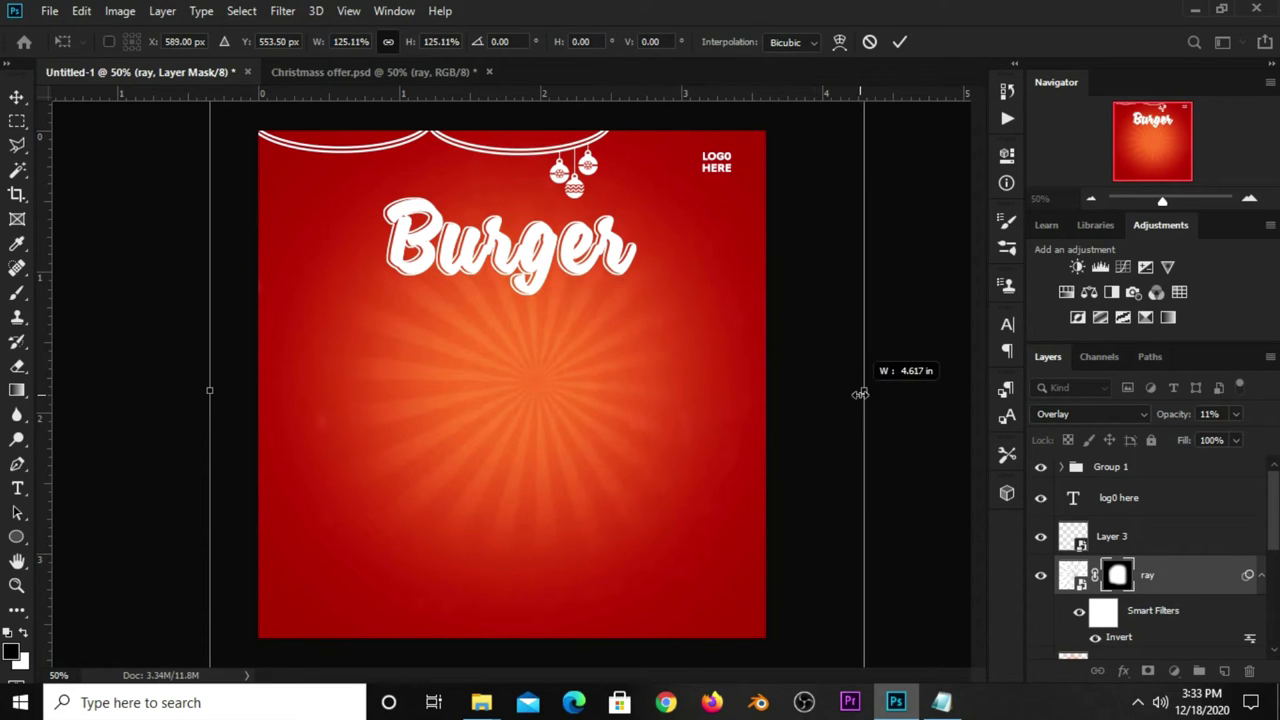
{"action": "left_click_drag", "start_coordinate": [214, 396], "coordinate": [114, 395]}
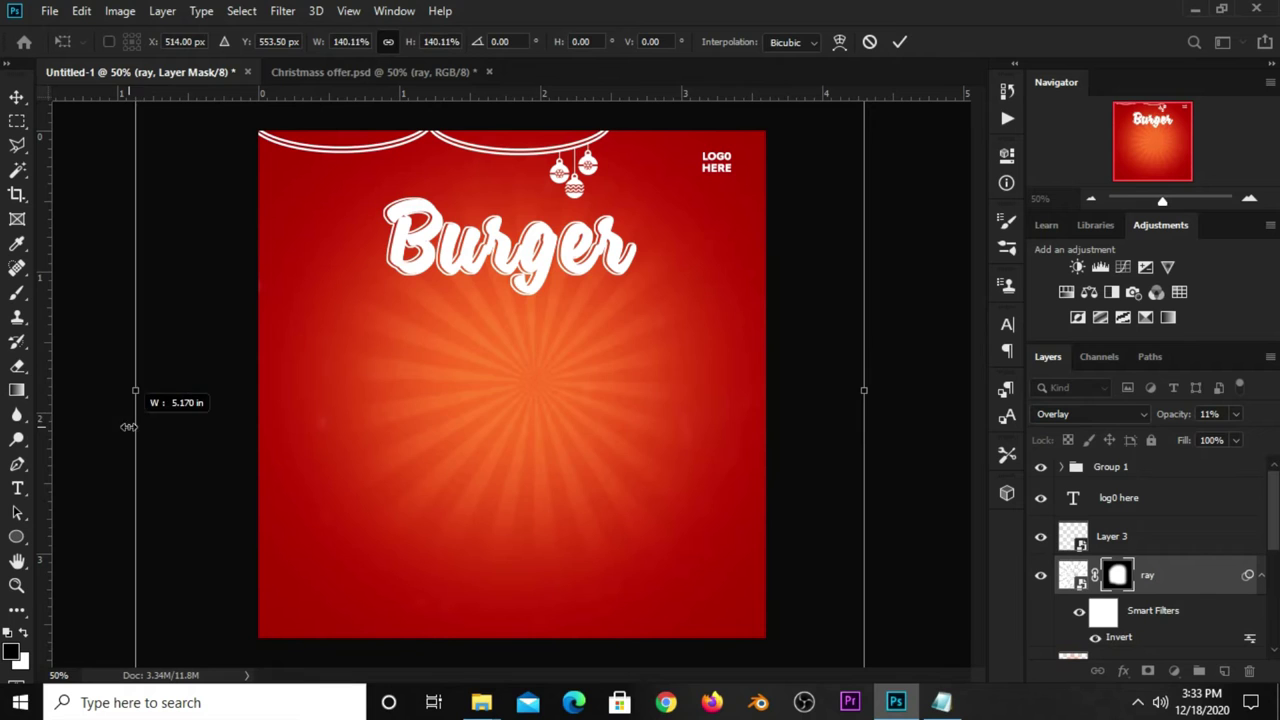
{"action": "left_click", "coordinate": [900, 48]}
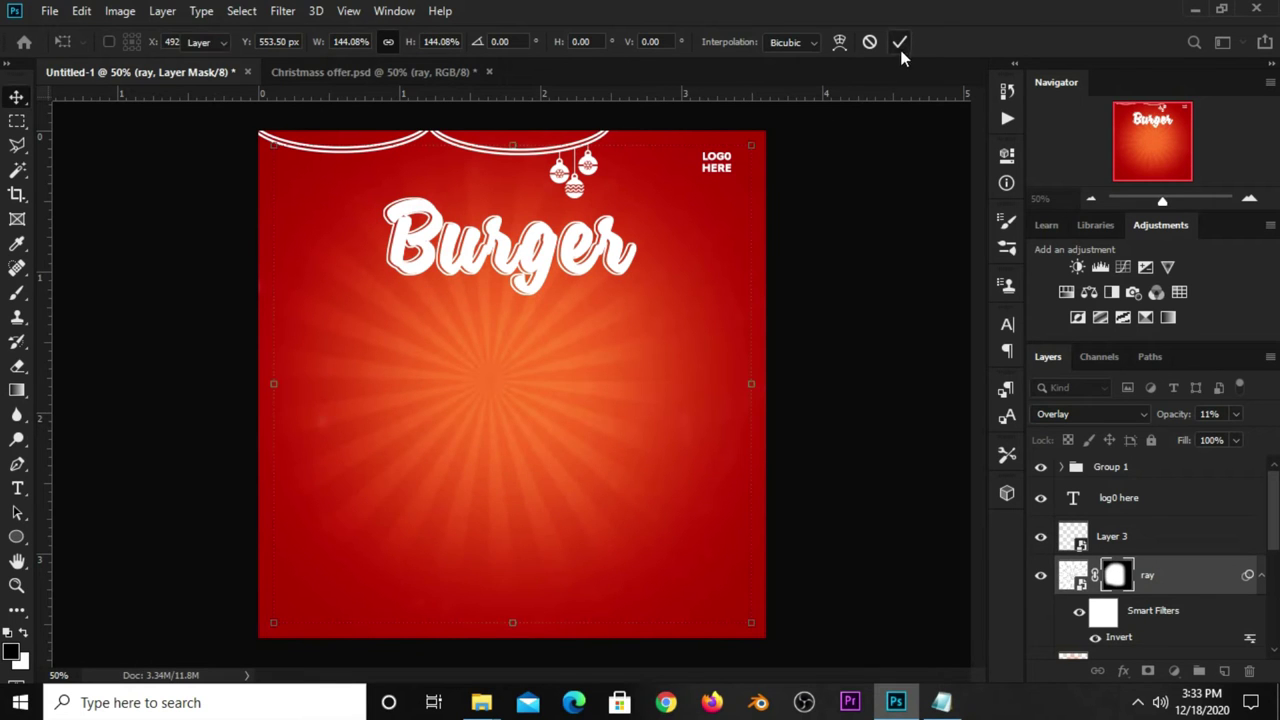
Lock Layer 2, the orange glow, against edits.
{"action": "left_click", "coordinate": [828, 324]}
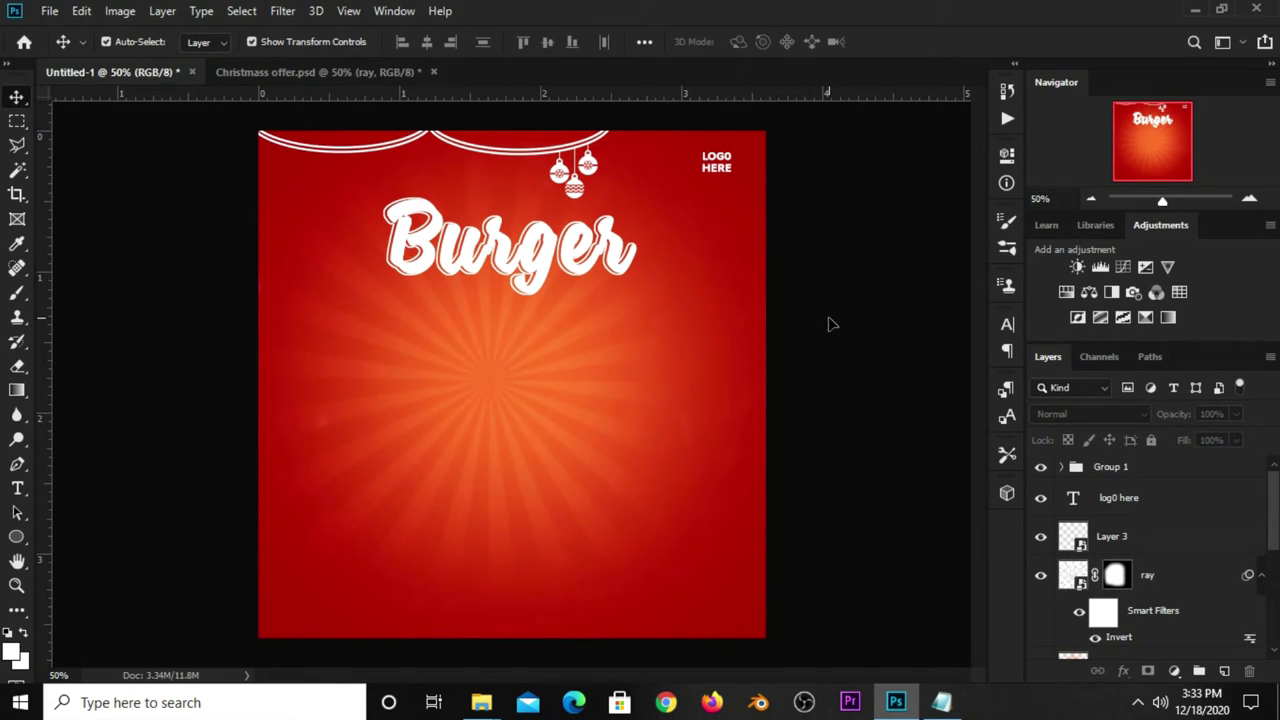
{"action": "left_click", "coordinate": [540, 378]}
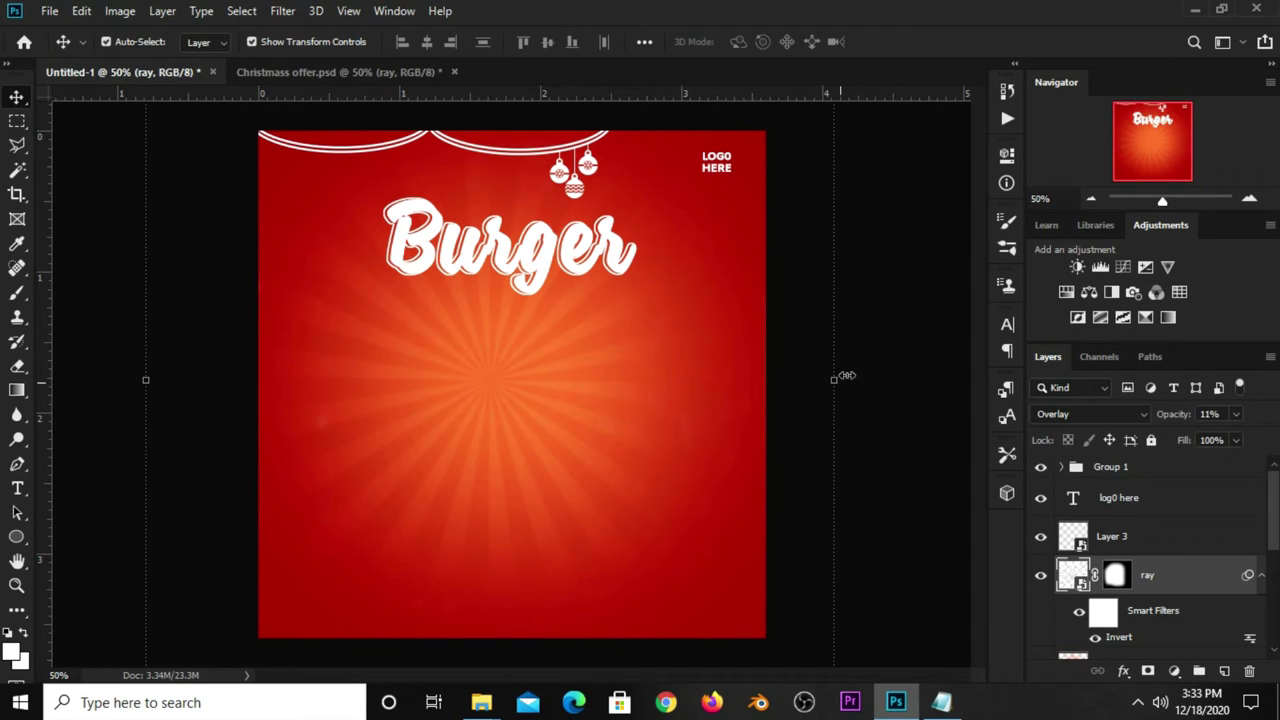
{"action": "left_click", "coordinate": [698, 412]}
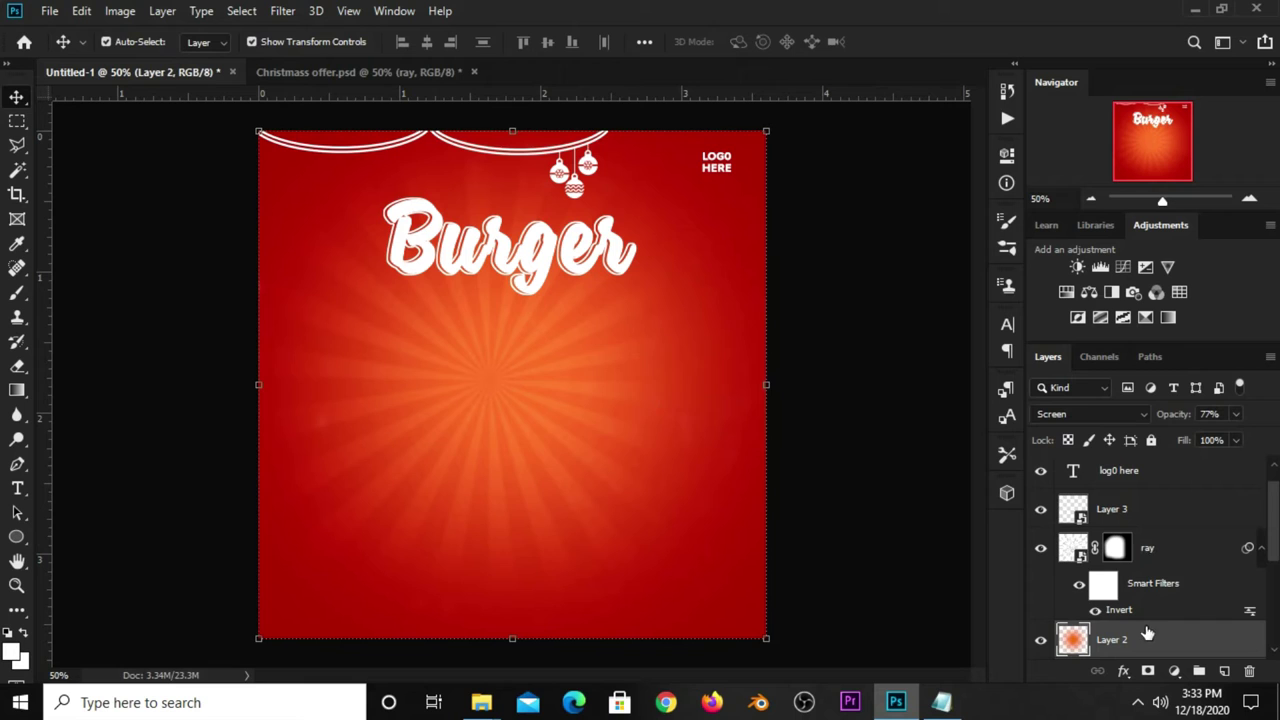
{"action": "key", "text": "ctrl+slash"}
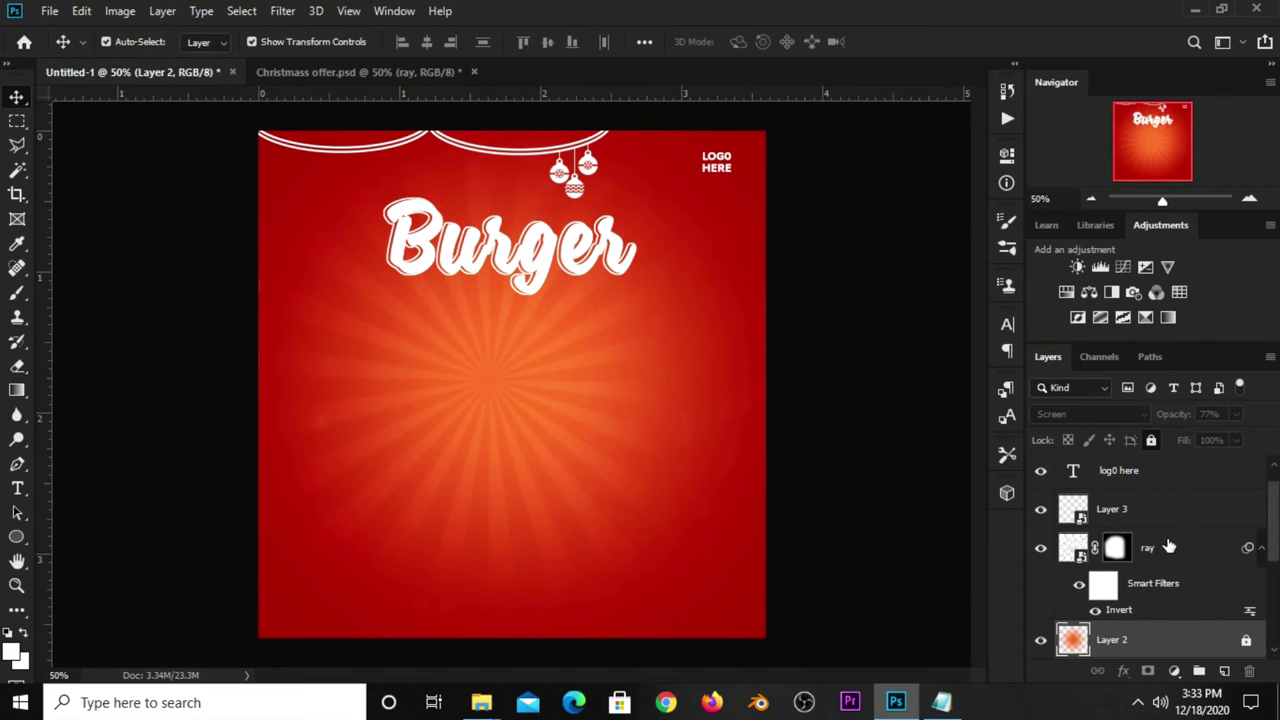
Move the rays right so they radiate from the centre of the canvas.
{"action": "left_click", "coordinate": [1169, 547]}
{"action": "key", "text": "ctrl+t"}
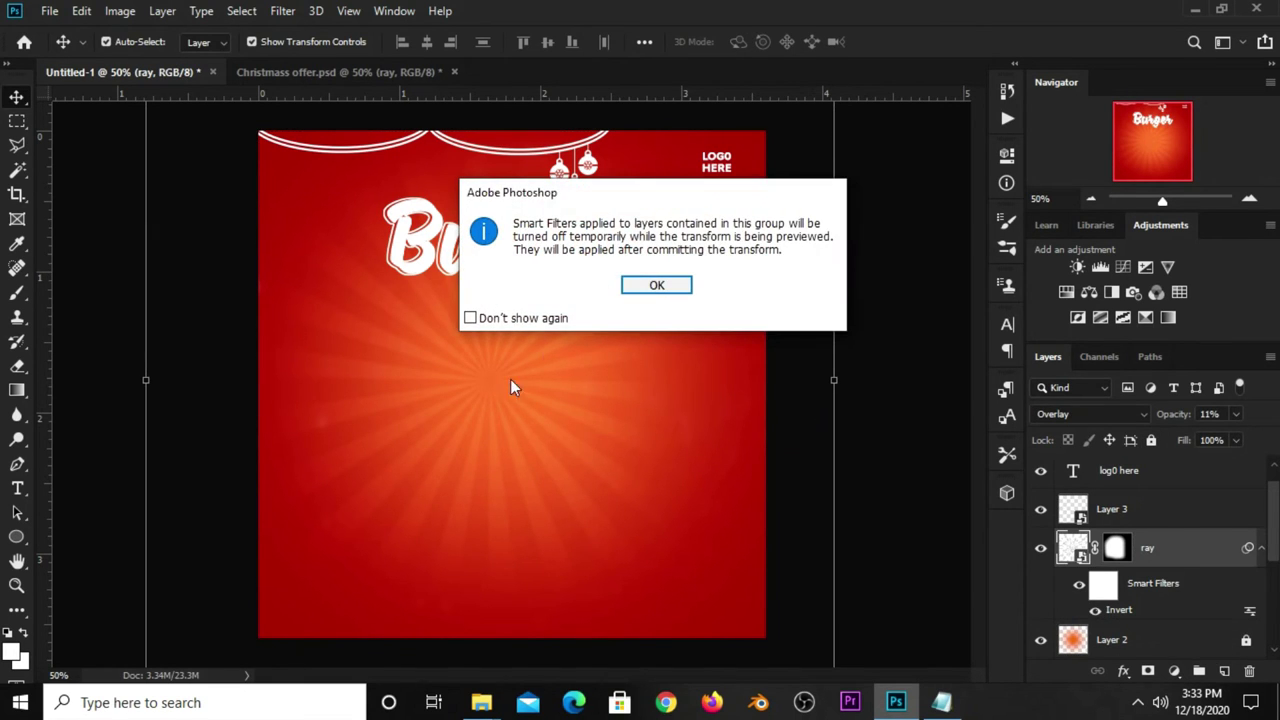
{"action": "left_click", "coordinate": [655, 284]}
{"action": "left_click_drag", "start_coordinate": [529, 382], "coordinate": [565, 387]}
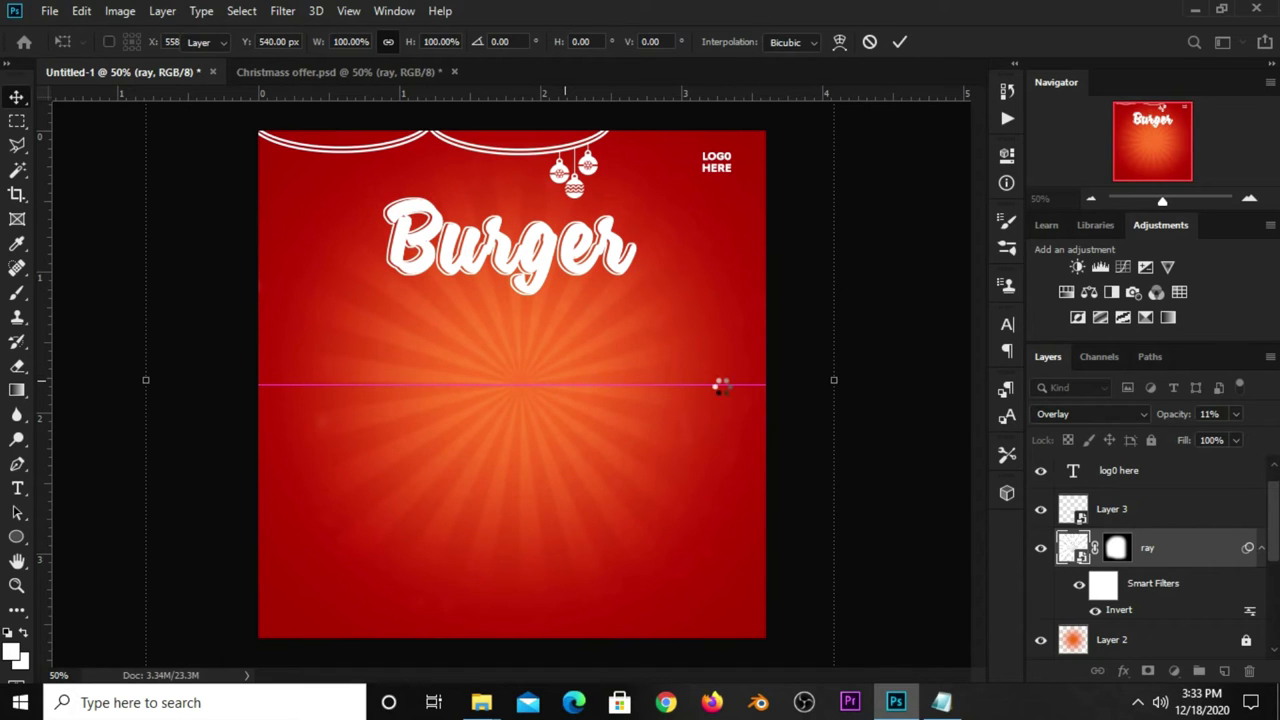
{"action": "key", "text": "Return"}
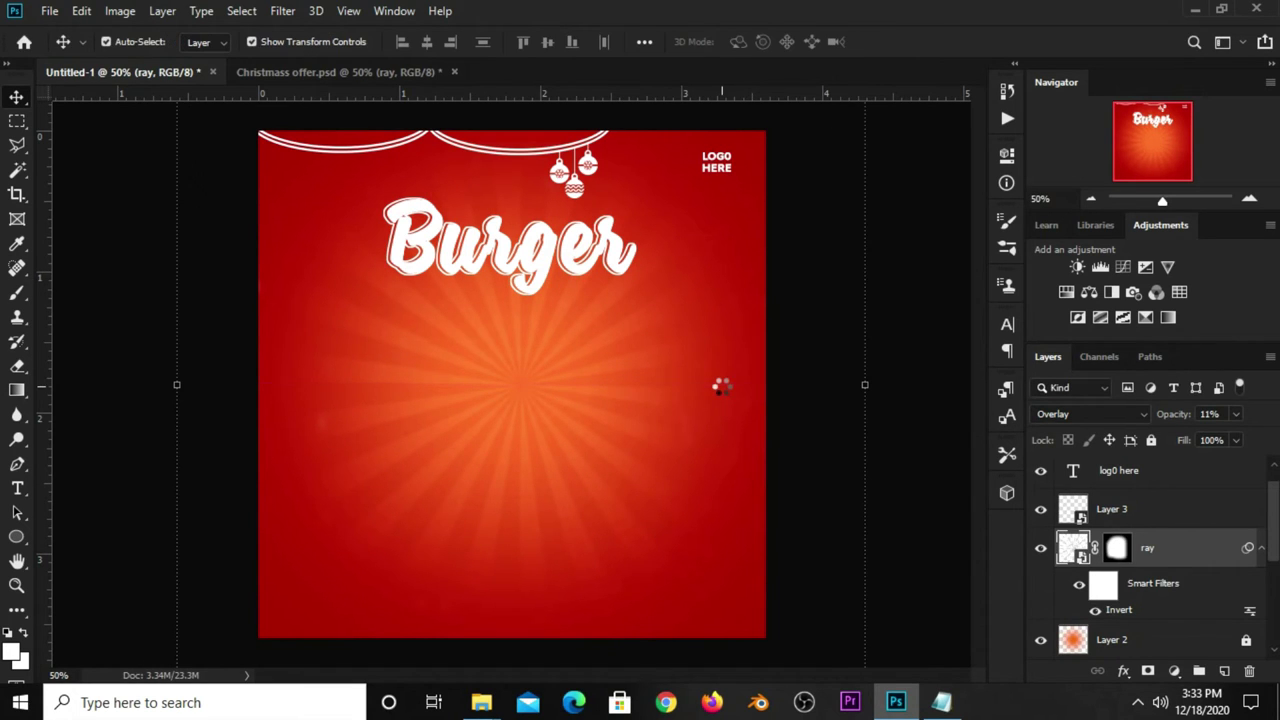
{"action": "left_click", "coordinate": [808, 377]}
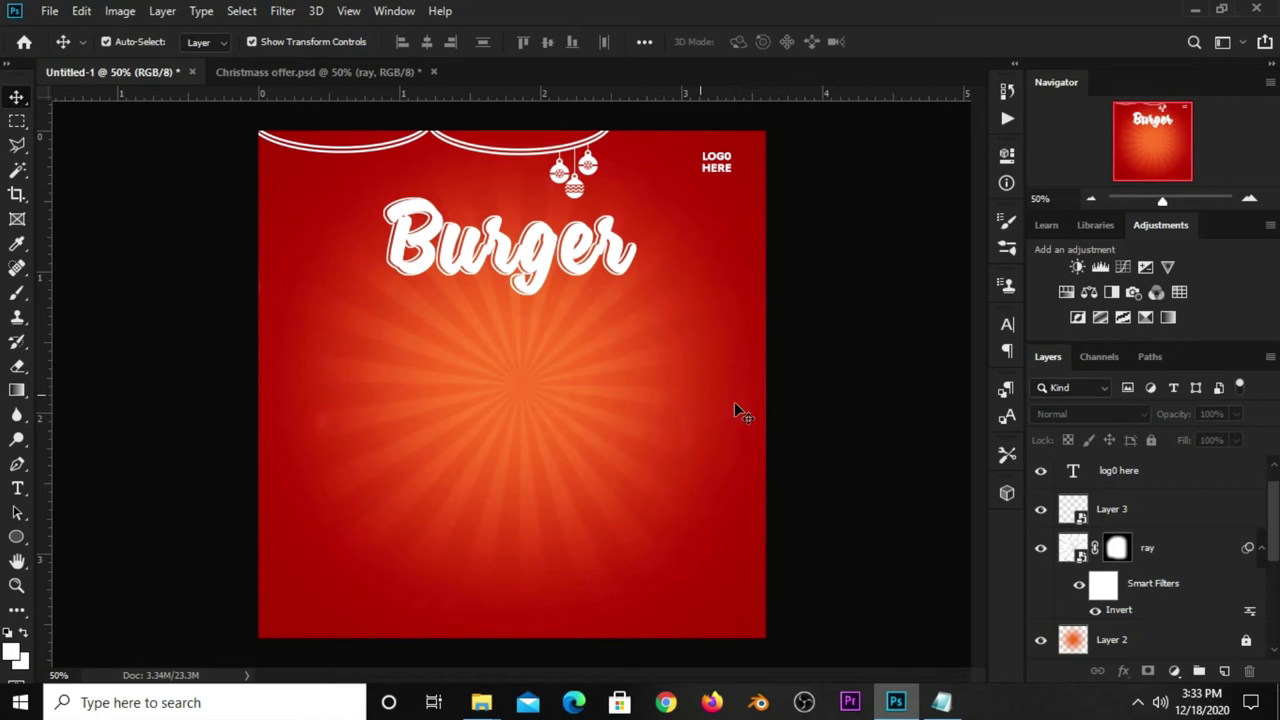
Copy the burger photo from the Christmas offer file onto the red poster.
{"action": "left_click", "coordinate": [322, 74]}
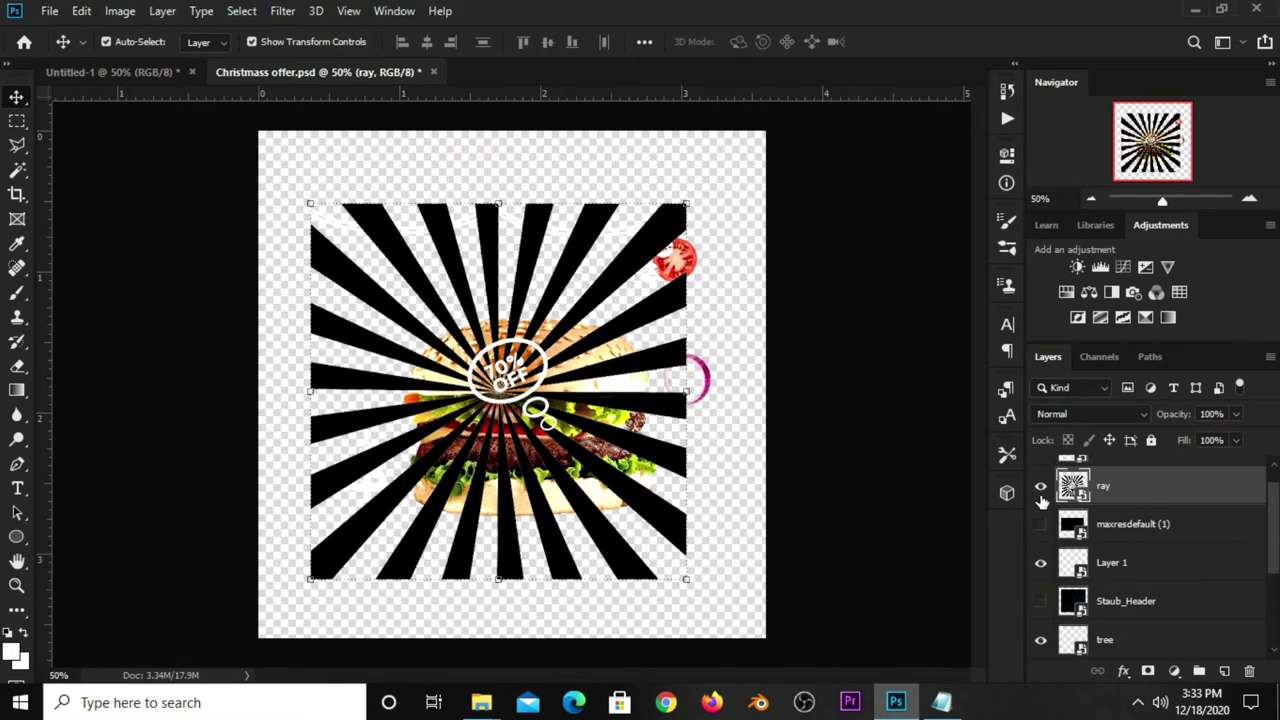
{"action": "left_click", "coordinate": [1040, 487]}
{"action": "left_click", "coordinate": [577, 455]}
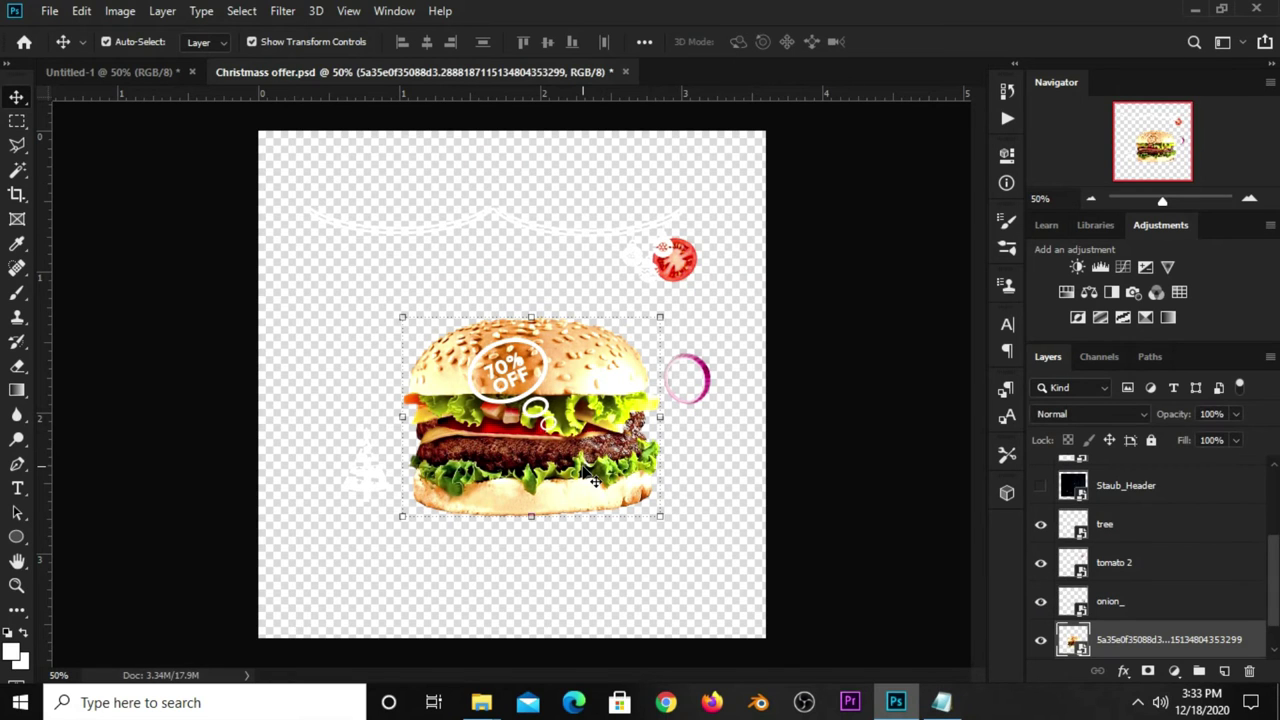
{"action": "mouse_move", "coordinate": [216, 214]}
{"action": "left_mouse_down"}
{"action": "mouse_move", "coordinate": [545, 392]}
{"action": "mouse_move", "coordinate": [510, 396]}
{"action": "mouse_move", "coordinate": [510, 373]}
{"action": "left_mouse_up"}
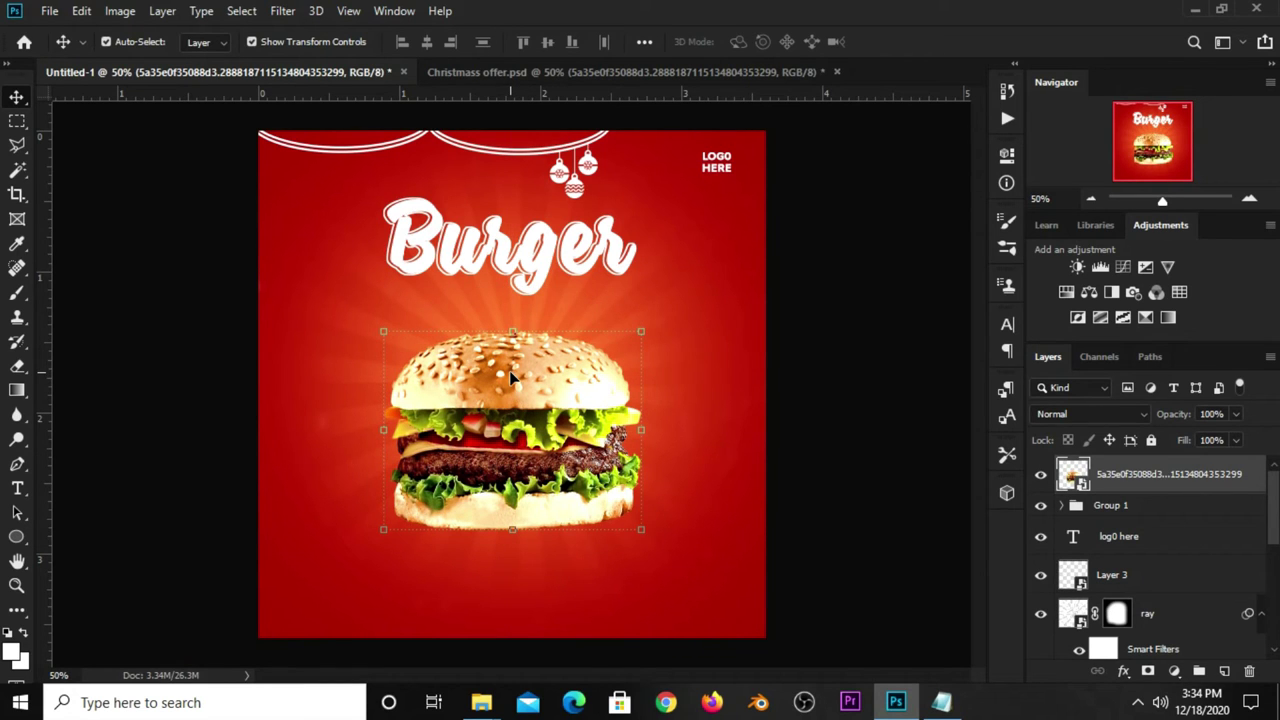
Scale the burger slightly smaller and nudge it upward.
{"action": "key", "text": "ctrl+t"}
{"action": "left_click_drag", "start_coordinate": [641, 331], "coordinate": [636, 340]}
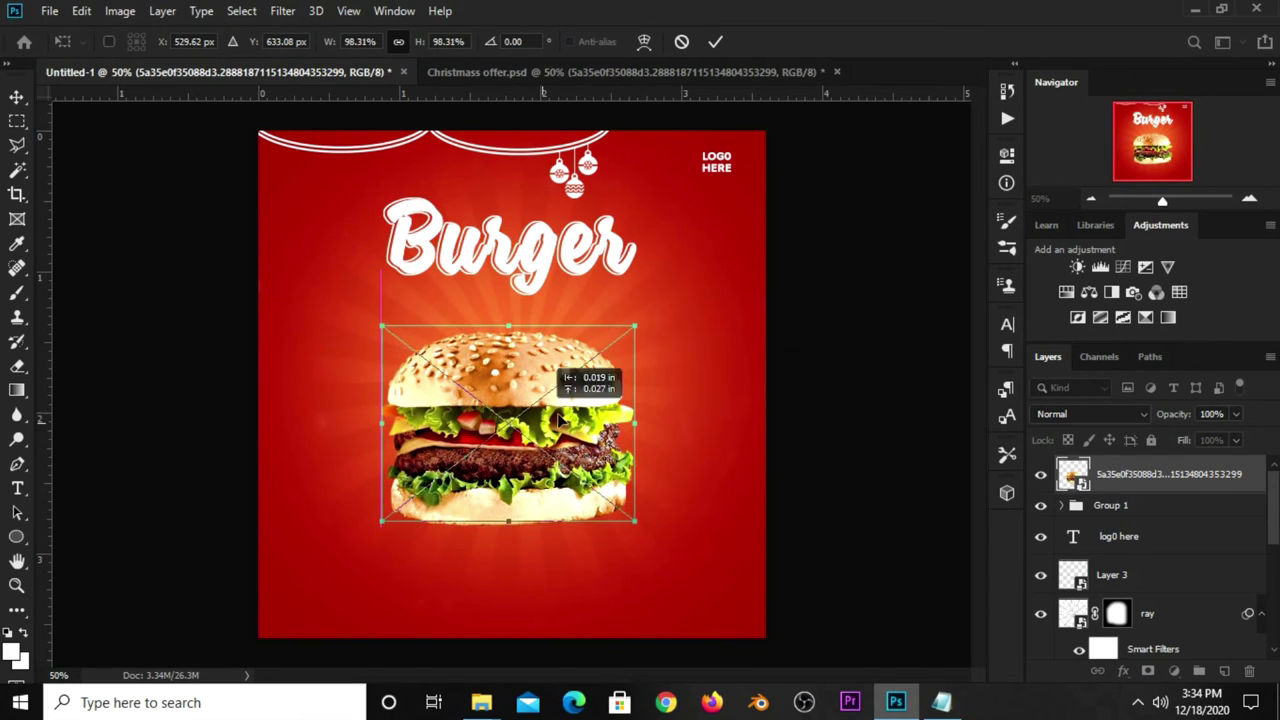
{"action": "mouse_move", "coordinate": [663, 457]}
{"action": "left_mouse_down"}
{"action": "mouse_move", "coordinate": [665, 435]}
{"action": "mouse_move", "coordinate": [646, 444]}
{"action": "left_mouse_up"}
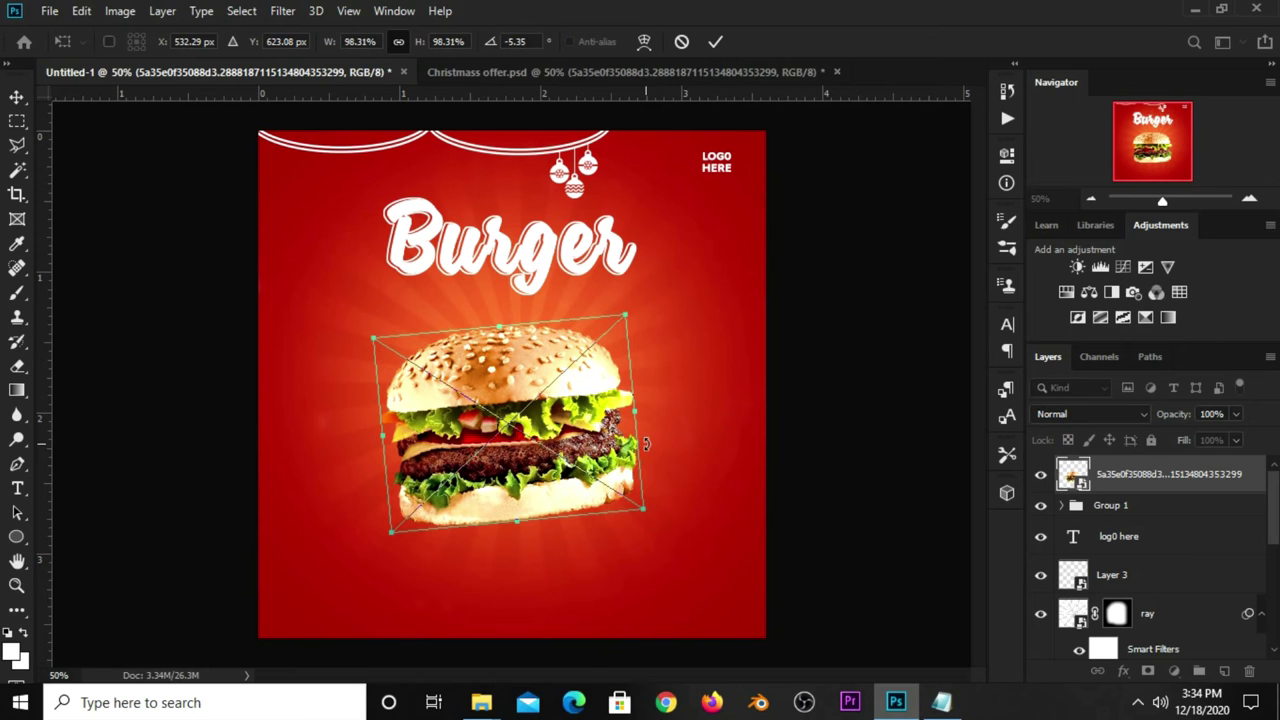
{"action": "left_click", "coordinate": [715, 41]}
{"action": "left_click", "coordinate": [510, 453]}
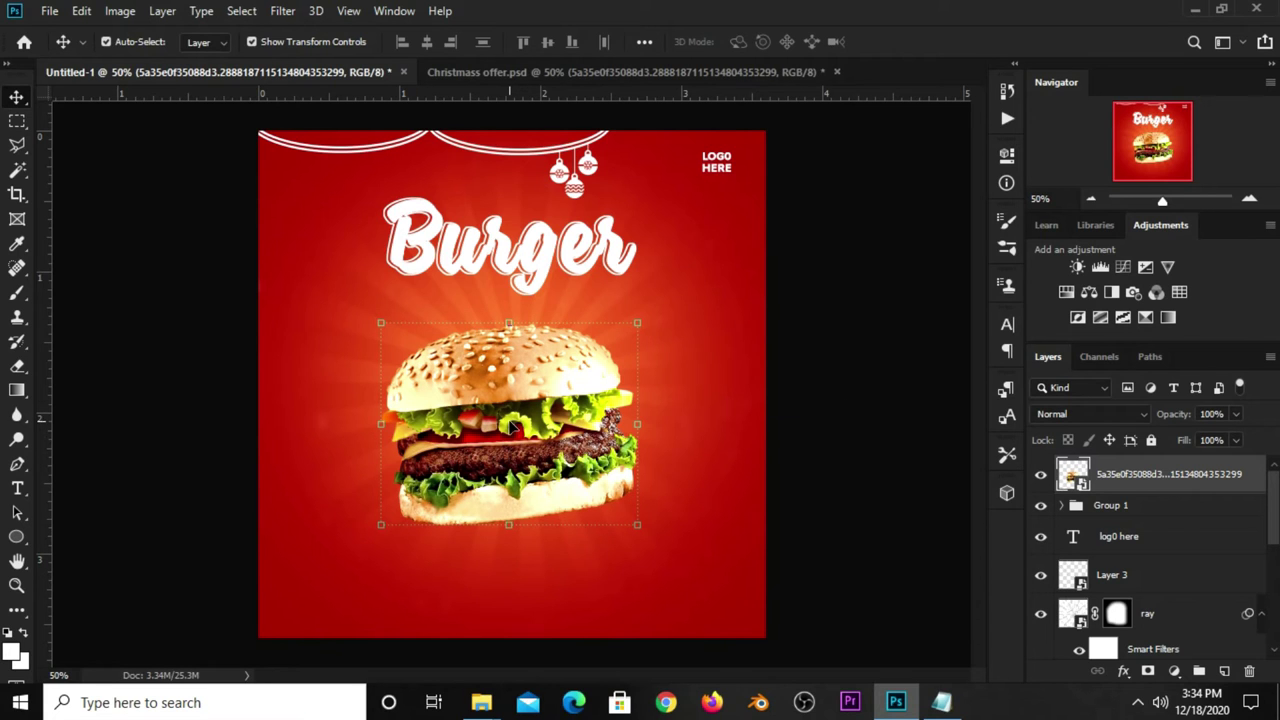
{"action": "key", "text": "Up"}
{"action": "key", "text": "Up"}
{"action": "key", "text": "Up"}
{"action": "key", "text": "Up"}
{"action": "key", "text": "Up"}
{"action": "key", "text": "Up"}
{"action": "key", "text": "Up"}
{"action": "key", "text": "Up"}
{"action": "key", "text": "Up"}
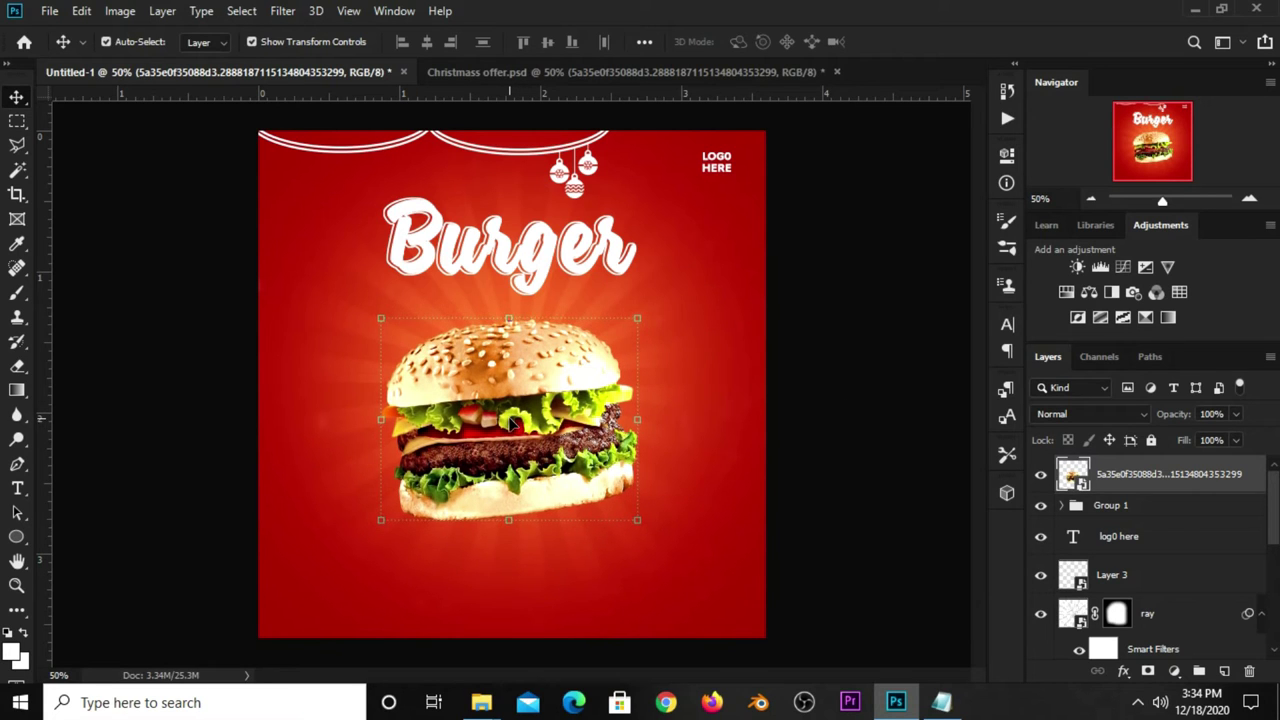
Nudge the Burger title group up two steps, trying then discarding a slight burger tilt.
{"action": "left_click", "coordinate": [545, 265]}
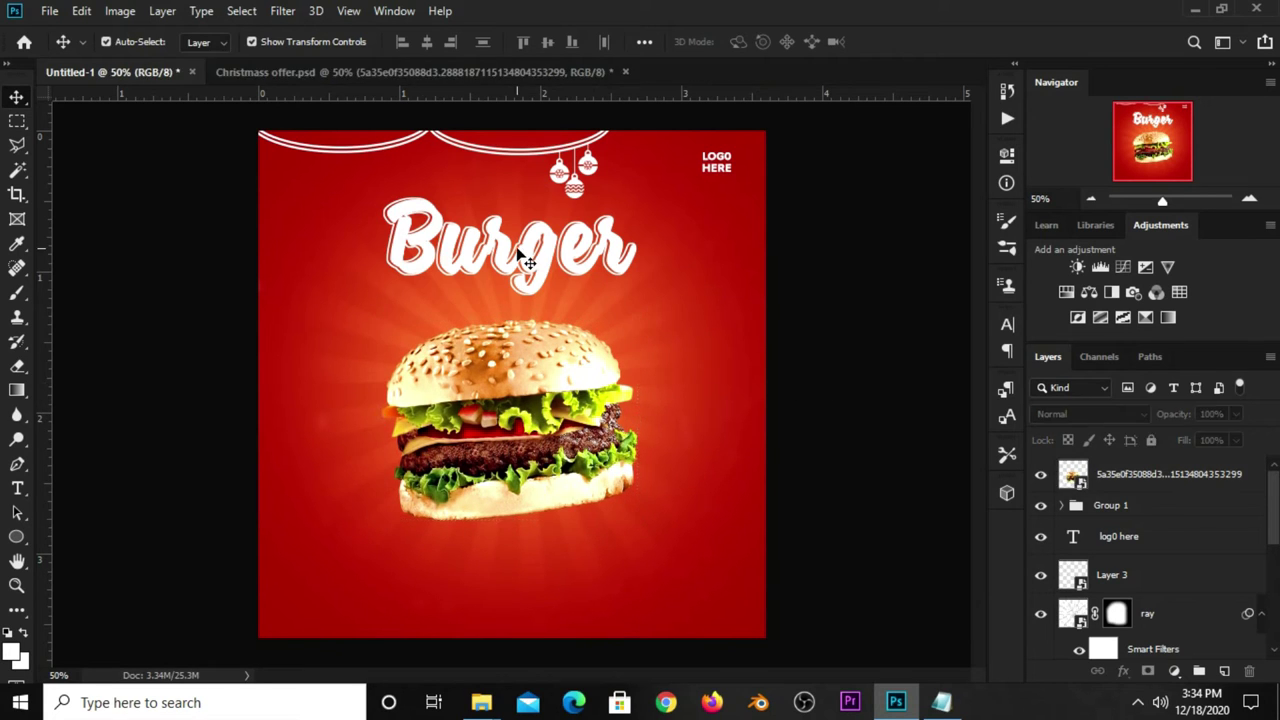
{"action": "left_click", "coordinate": [1105, 507]}
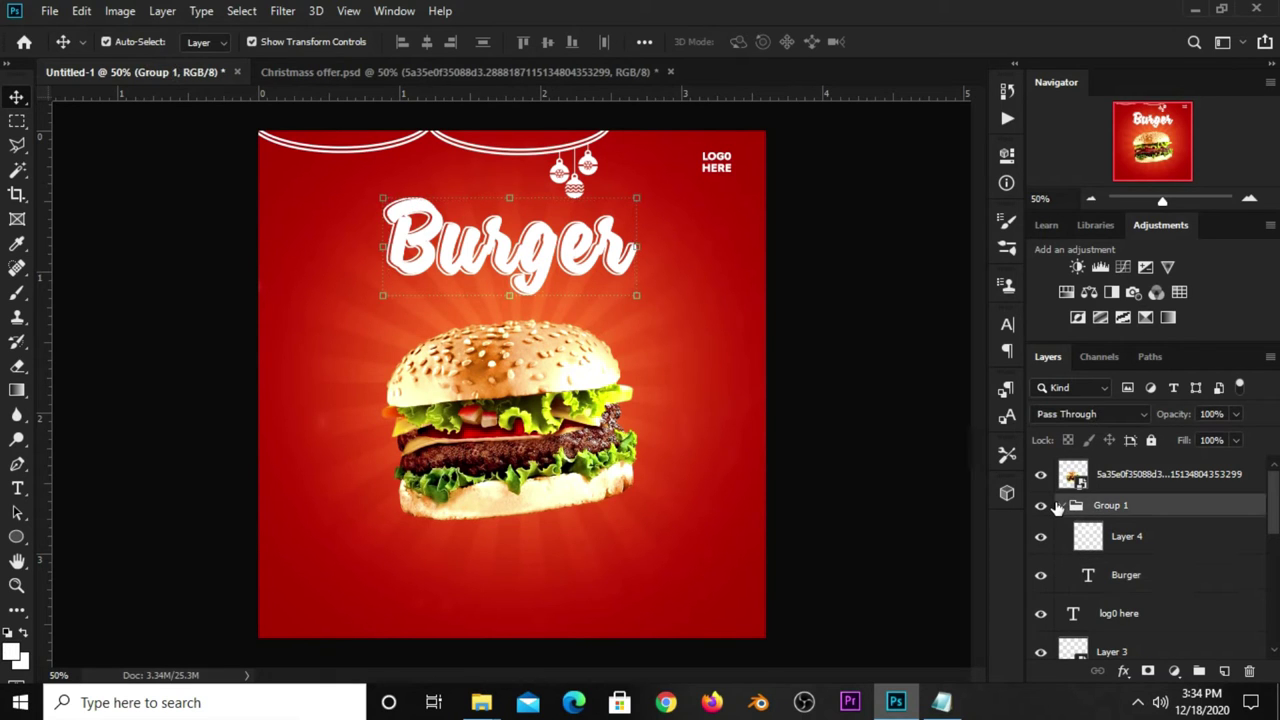
{"action": "left_click", "coordinate": [1064, 506]}
{"action": "key", "text": "Up"}
{"action": "key", "text": "Up"}
{"action": "key", "text": "Up"}
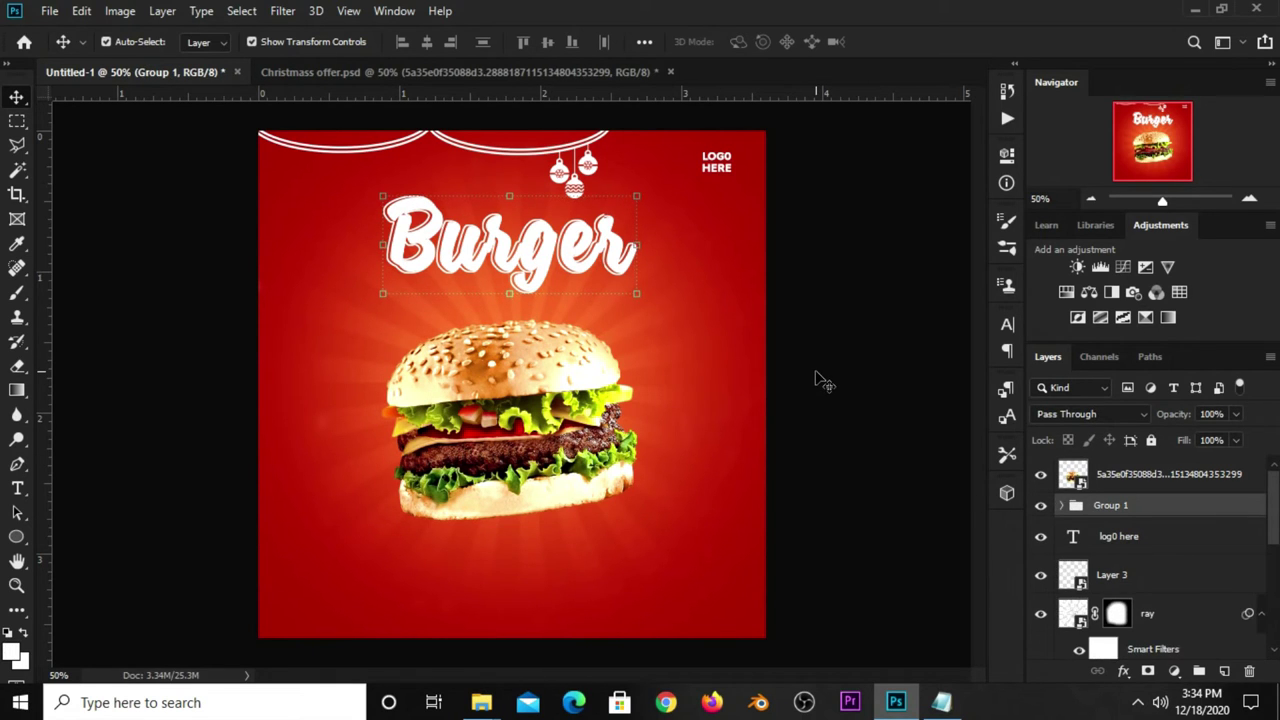
{"action": "key", "text": "Up"}
{"action": "key", "text": "Up"}
{"action": "key", "text": "Up"}
{"action": "key", "text": "Up"}
{"action": "key", "text": "Up"}
{"action": "key", "text": "Up"}
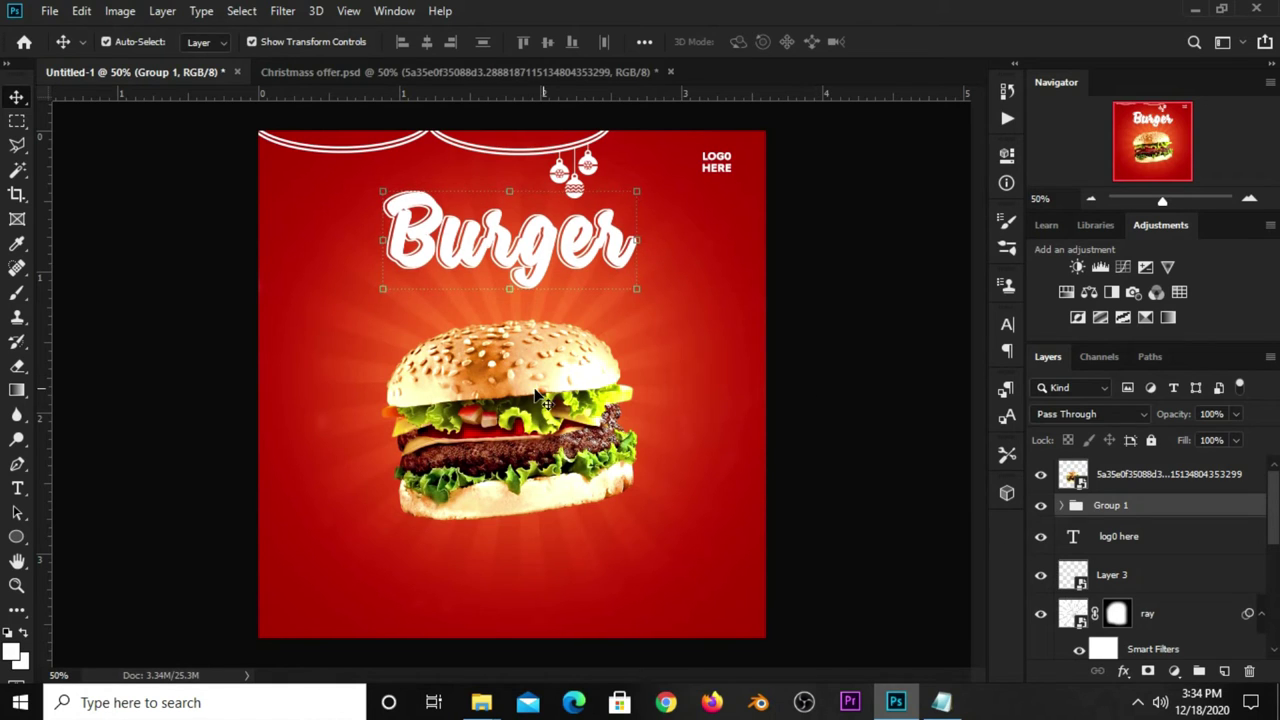
{"action": "left_click", "coordinate": [560, 398]}
{"action": "mouse_move", "coordinate": [626, 330]}
{"action": "left_mouse_down"}
{"action": "mouse_move", "coordinate": [610, 363]}
{"action": "mouse_move", "coordinate": [655, 358]}
{"action": "left_mouse_up"}
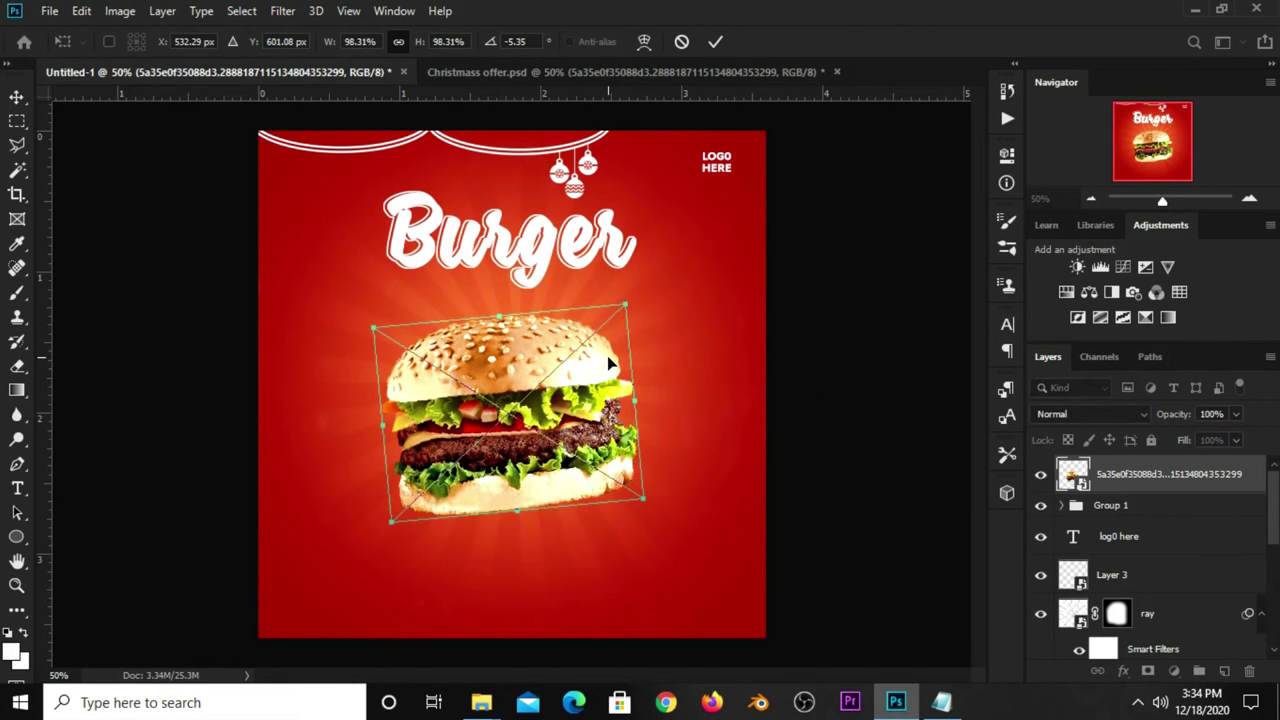
{"action": "key", "text": "Return"}
{"action": "left_click", "coordinate": [834, 357]}
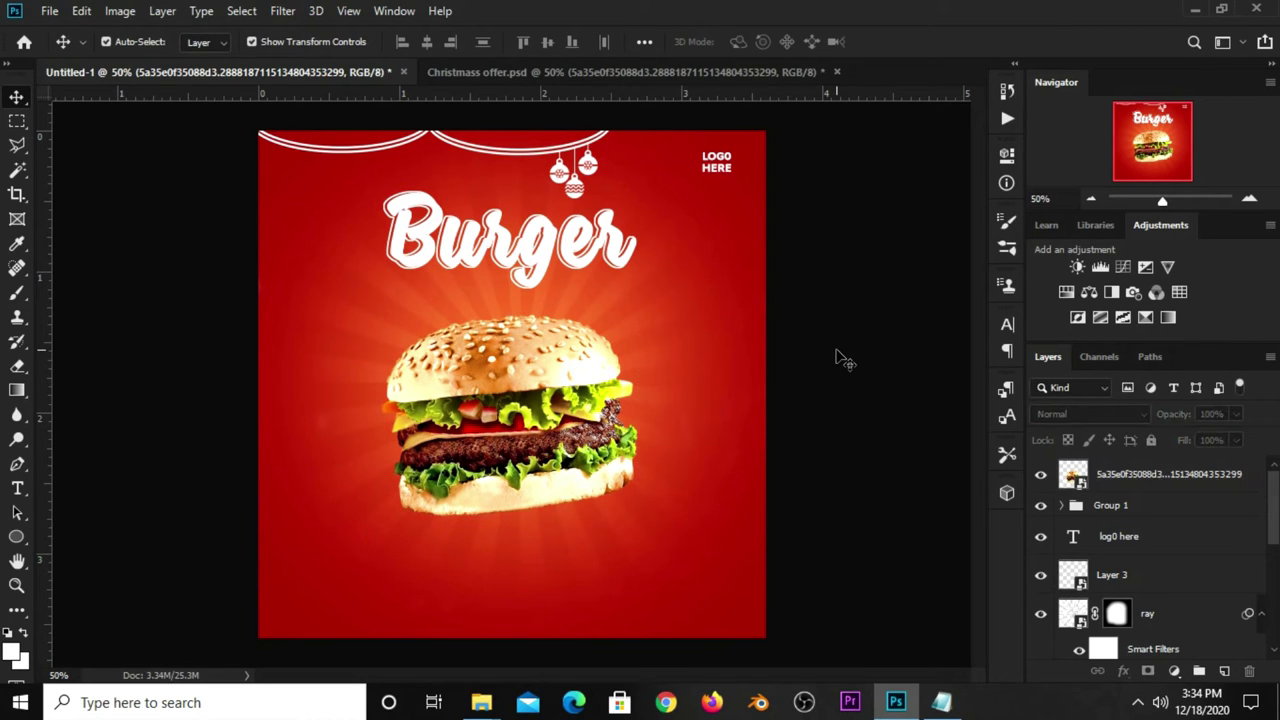
Load the burger's outline onto a new empty layer and expand it by 10 pixels.
{"action": "left_click", "coordinate": [1071, 482], "text": "ctrl"}
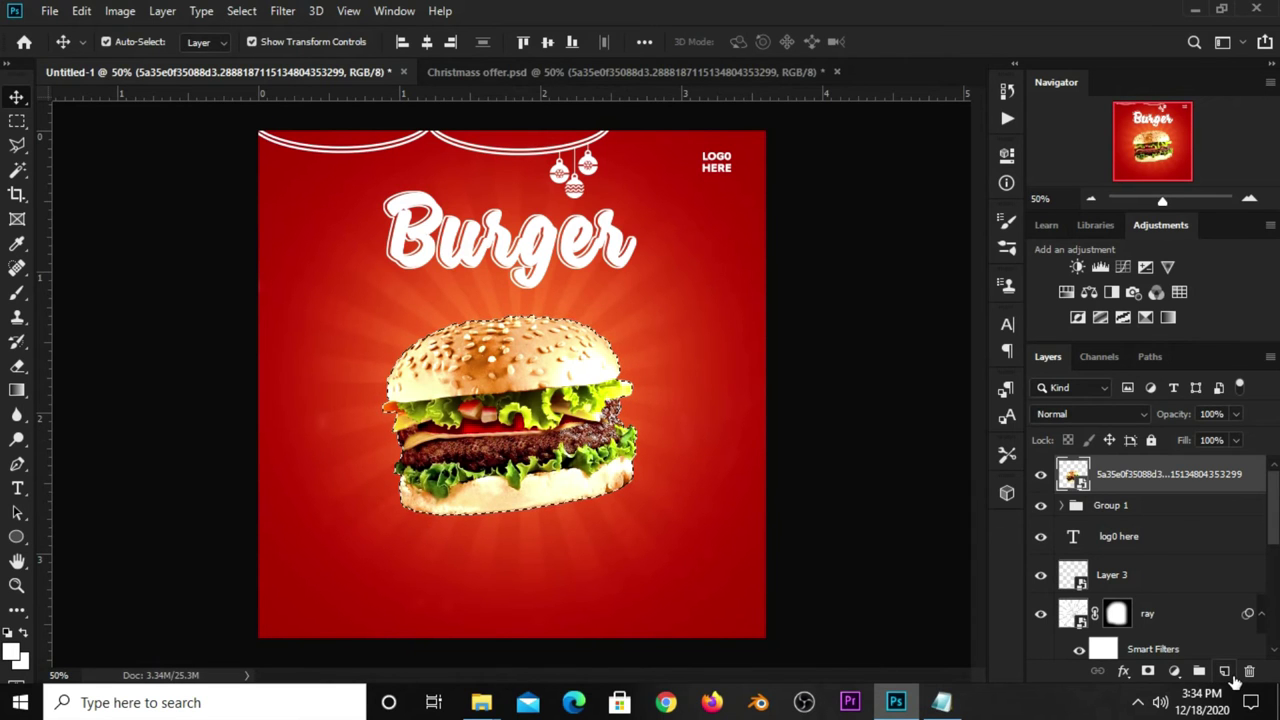
{"action": "left_click", "coordinate": [1224, 670]}
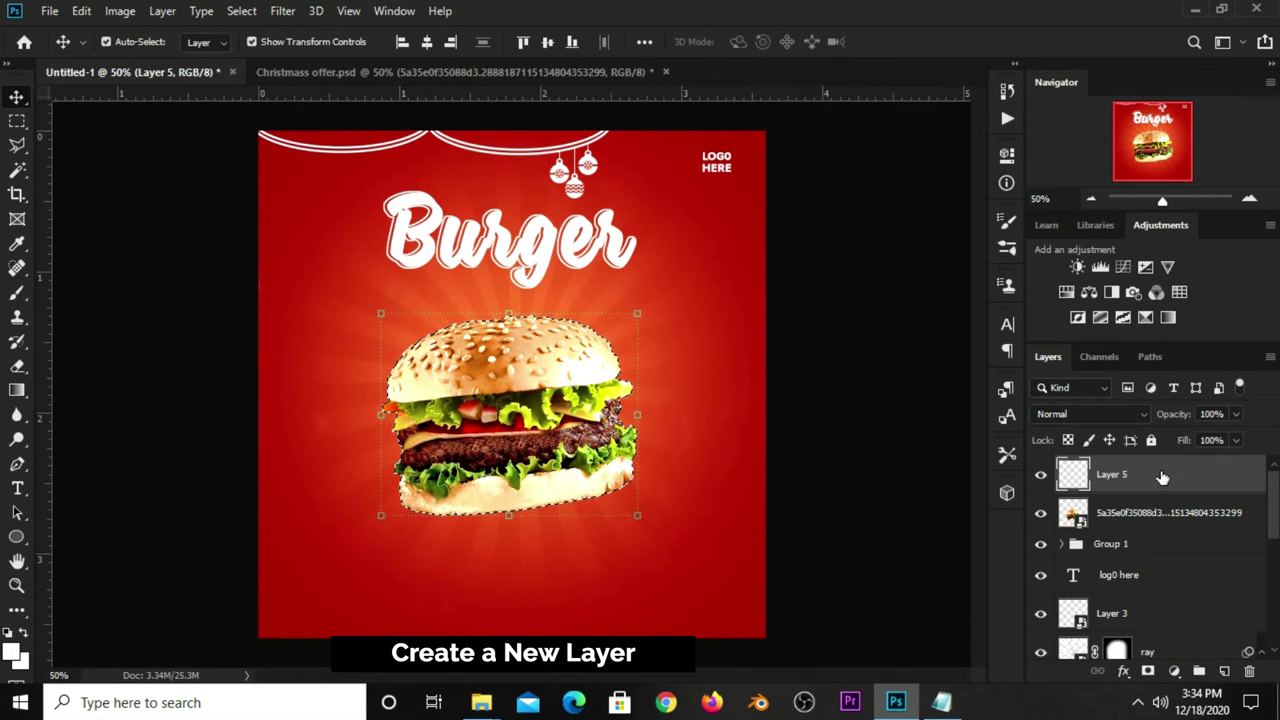
{"action": "left_click", "coordinate": [241, 11]}
{"action": "mouse_move", "coordinate": [258, 277]}
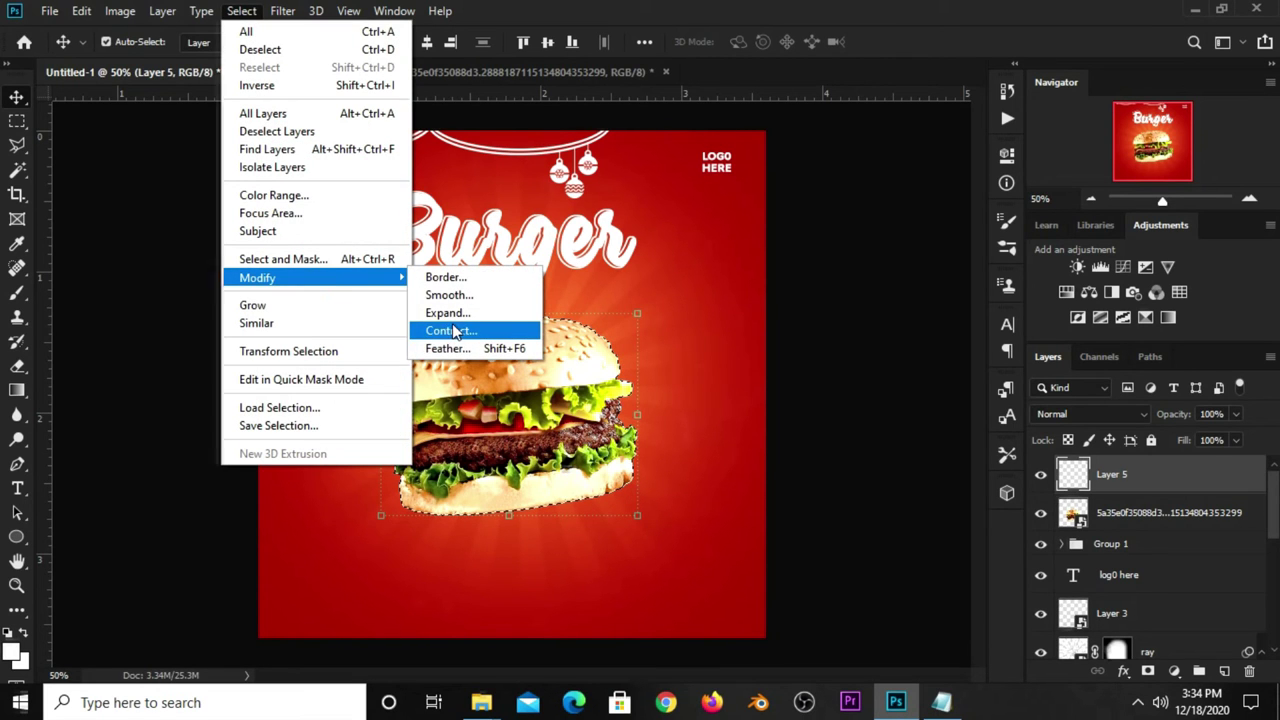
{"action": "left_click", "coordinate": [448, 313]}
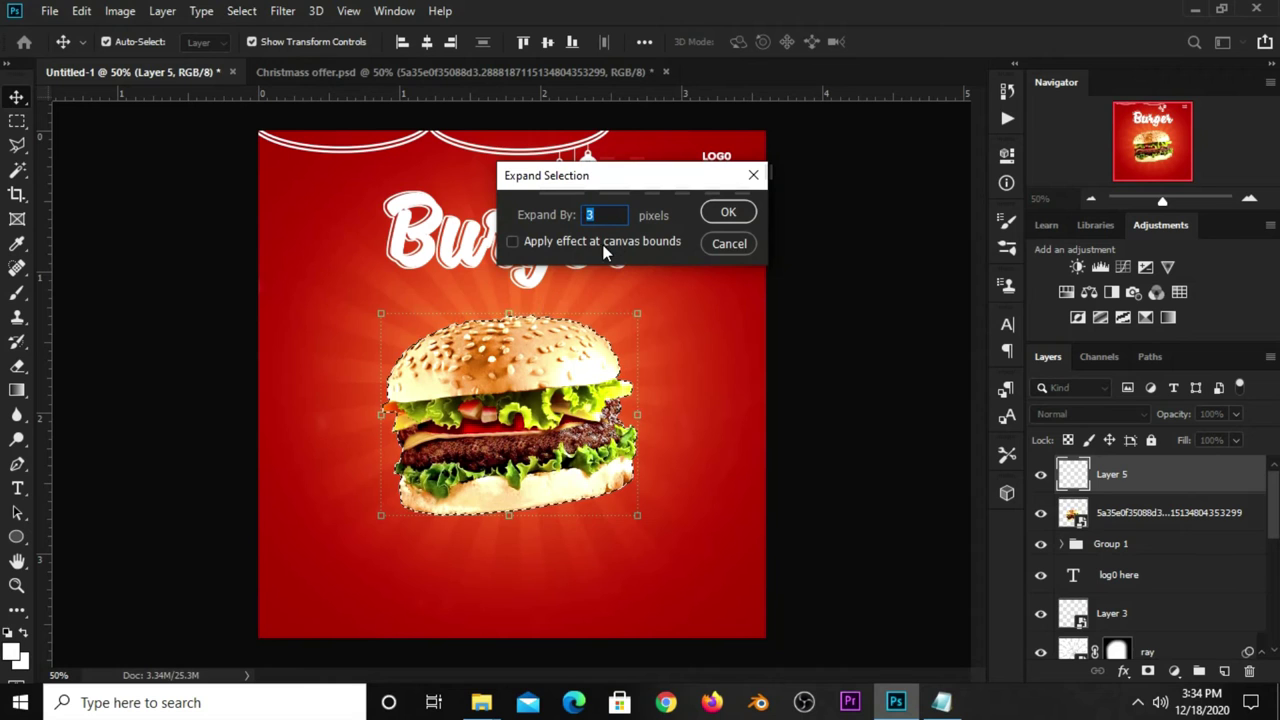
{"action": "type", "text": "10"}
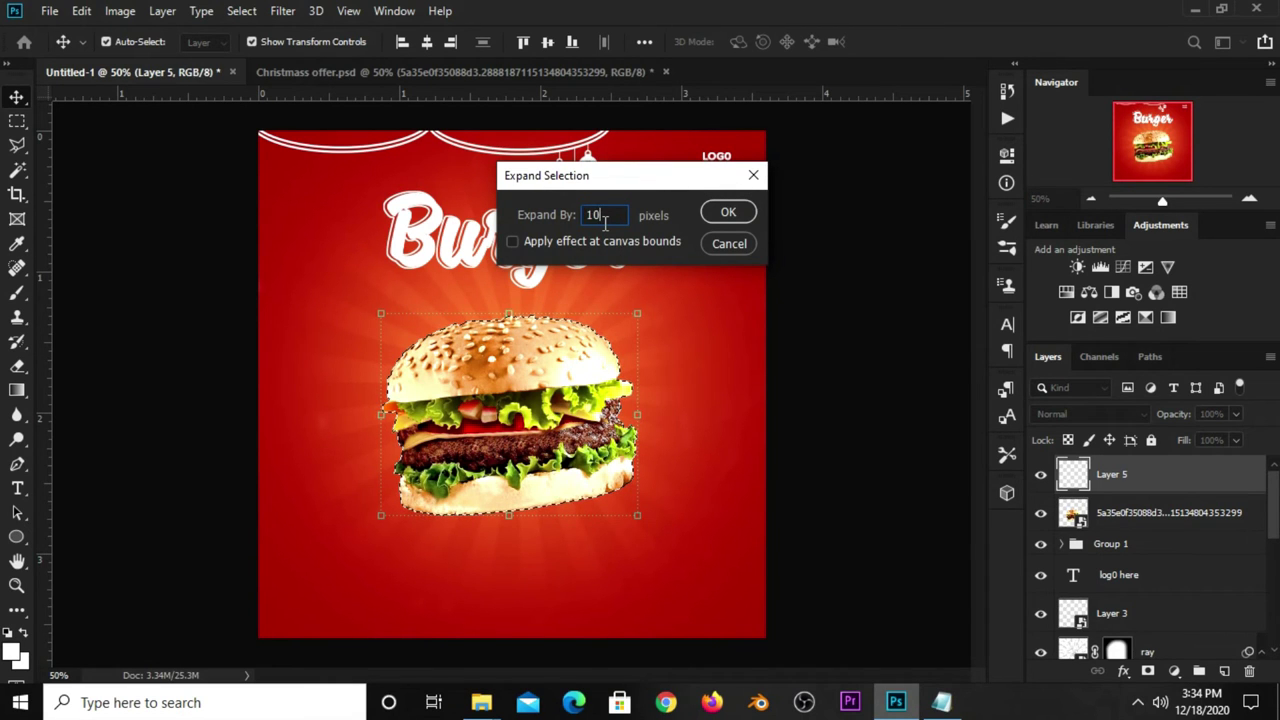
{"action": "left_click", "coordinate": [726, 212]}
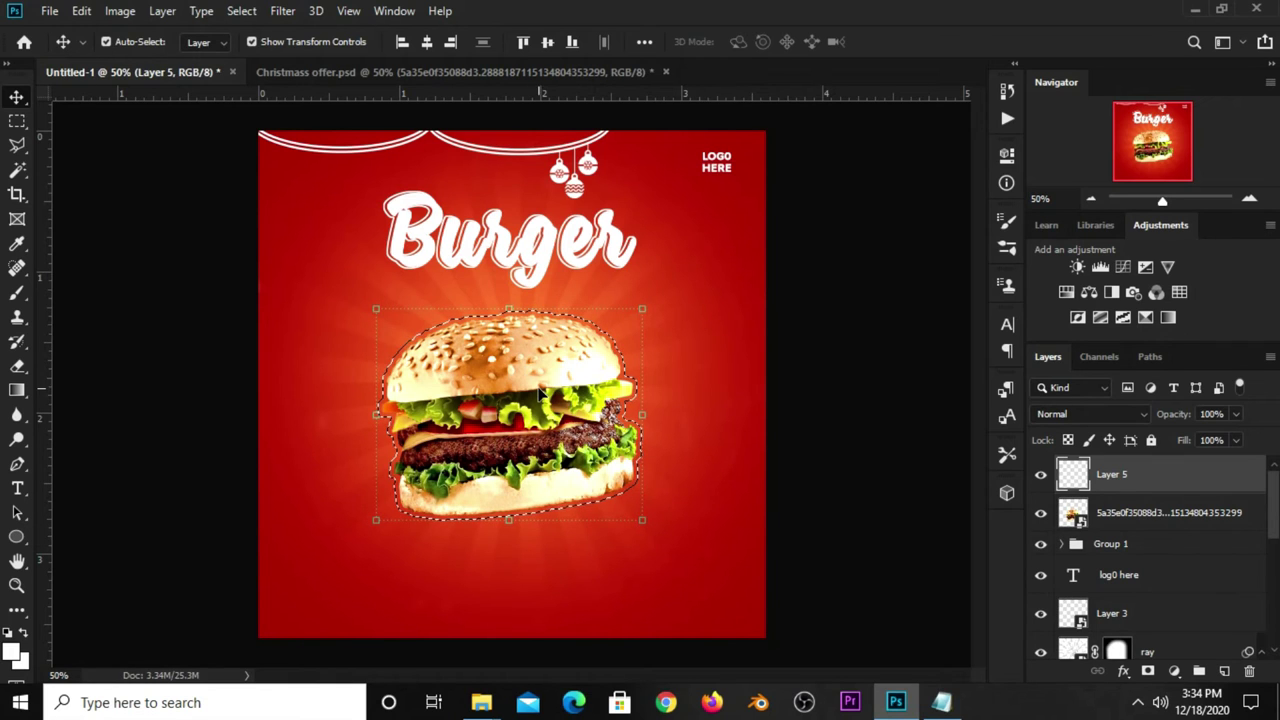
{"action": "right_click", "coordinate": [17, 120]}
Set up a Fill of the burger selection using custom Color contents.
{"action": "left_click", "coordinate": [80, 123]}
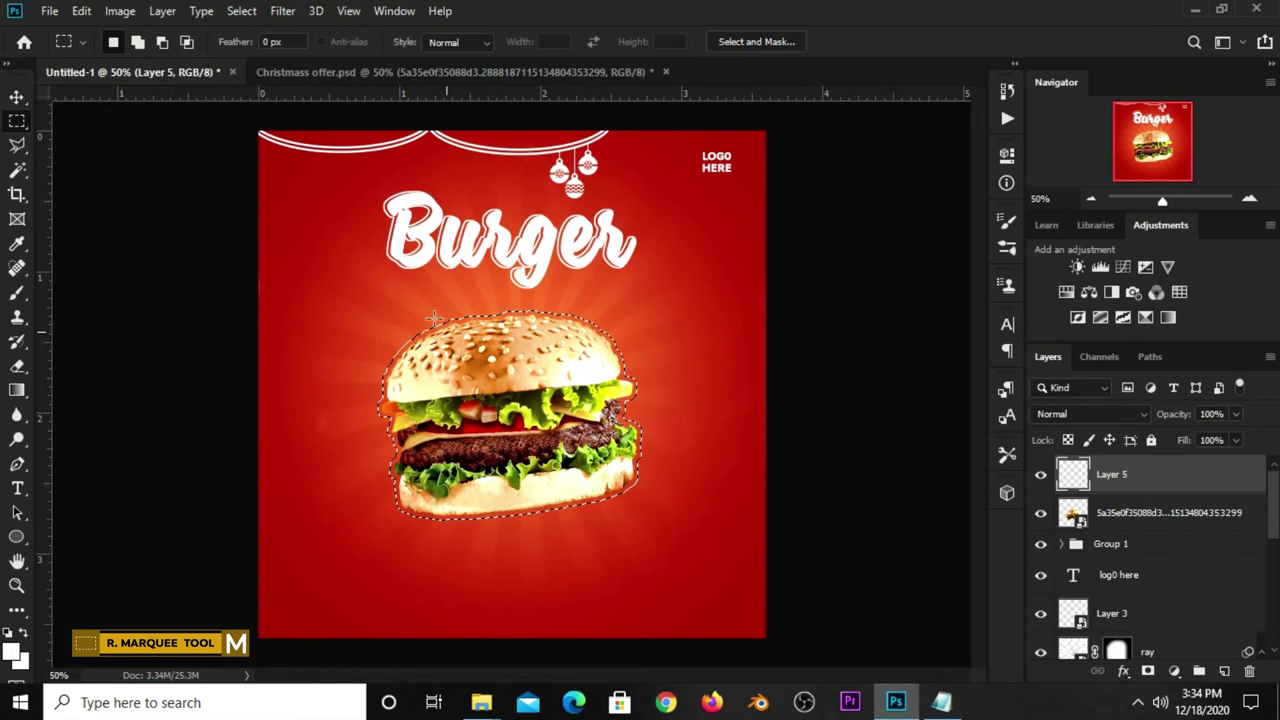
{"action": "right_click", "coordinate": [532, 402]}
{"action": "left_click", "coordinate": [557, 284]}
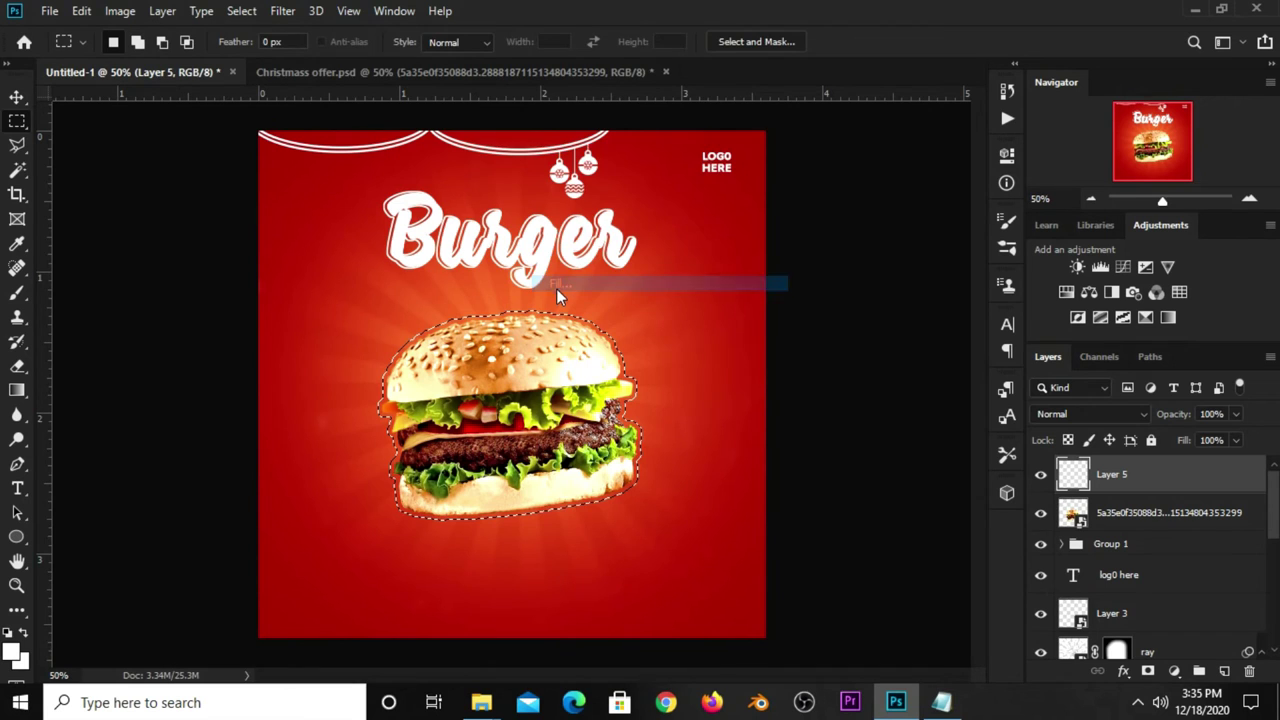
{"action": "left_click", "coordinate": [676, 168]}
{"action": "left_click", "coordinate": [660, 213]}
Fill the selection with hex e46c0b copied from the notes, then deselect.
{"action": "left_click", "coordinate": [941, 702]}
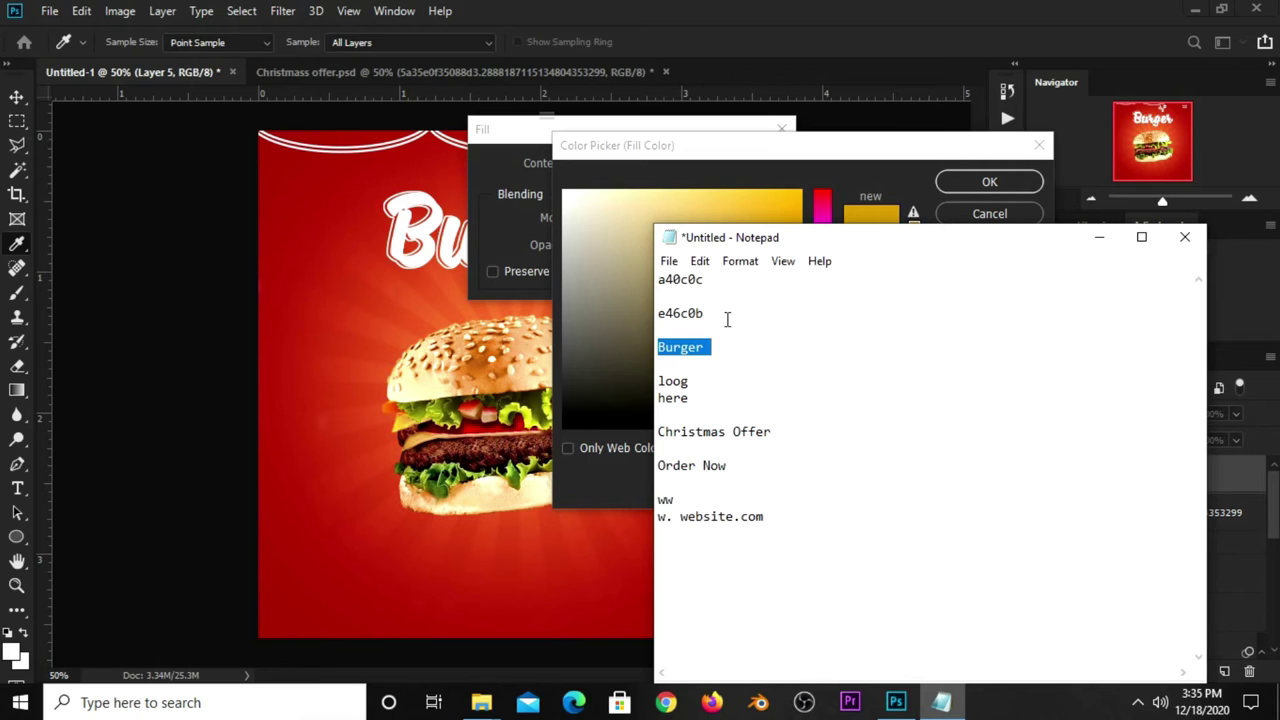
{"action": "left_click", "coordinate": [727, 316]}
{"action": "double_click", "coordinate": [727, 314]}
{"action": "right_click", "coordinate": [674, 316]}
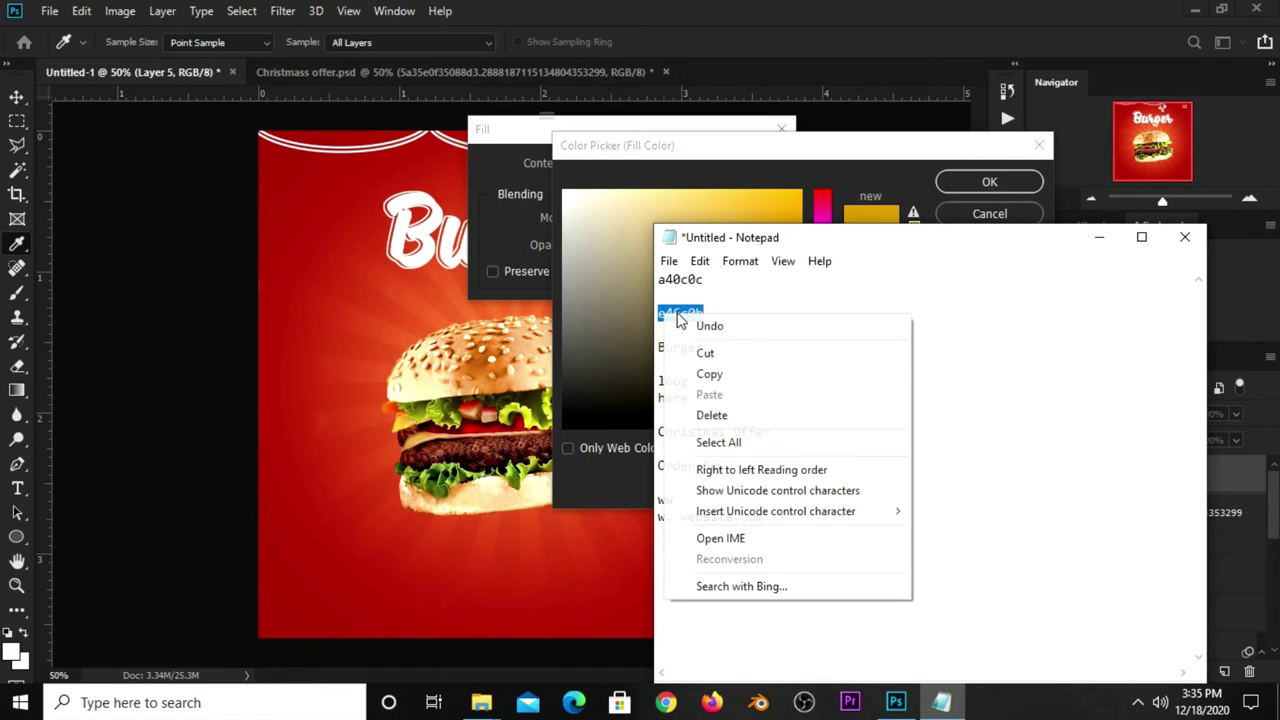
{"action": "left_click", "coordinate": [720, 376]}
{"action": "left_click", "coordinate": [755, 163]}
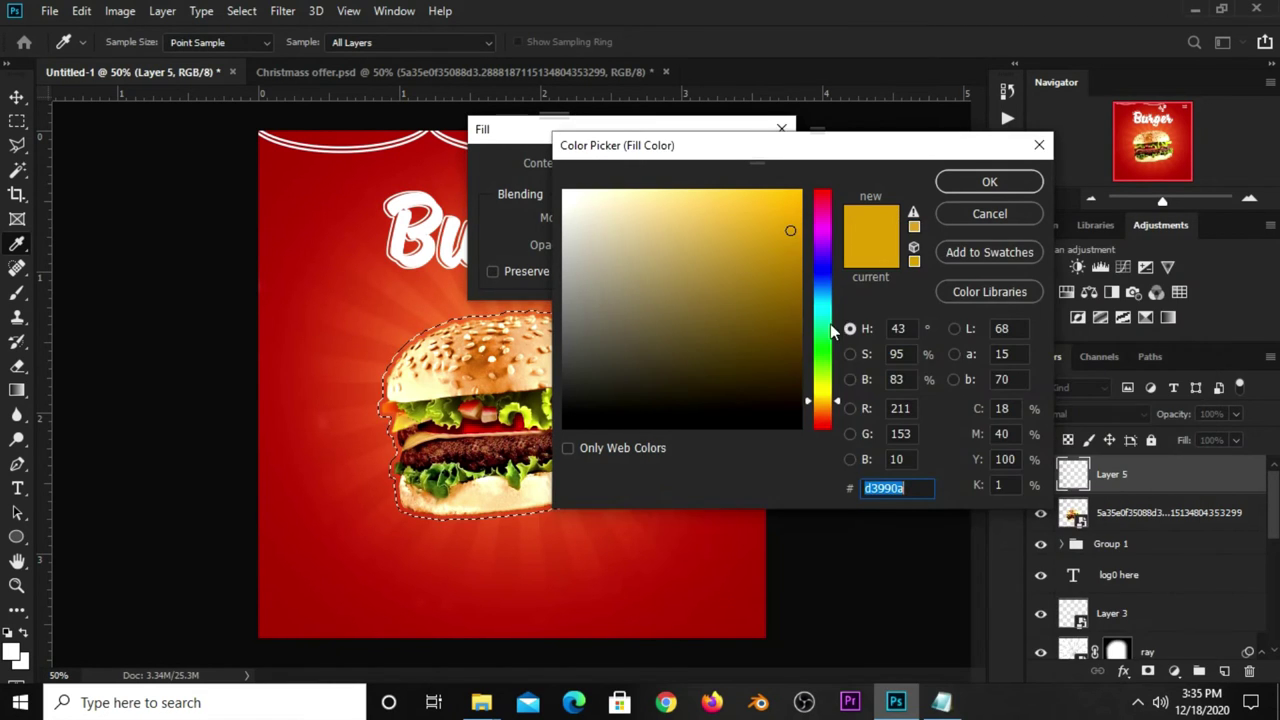
{"action": "right_click", "coordinate": [880, 487]}
{"action": "left_click", "coordinate": [915, 307]}
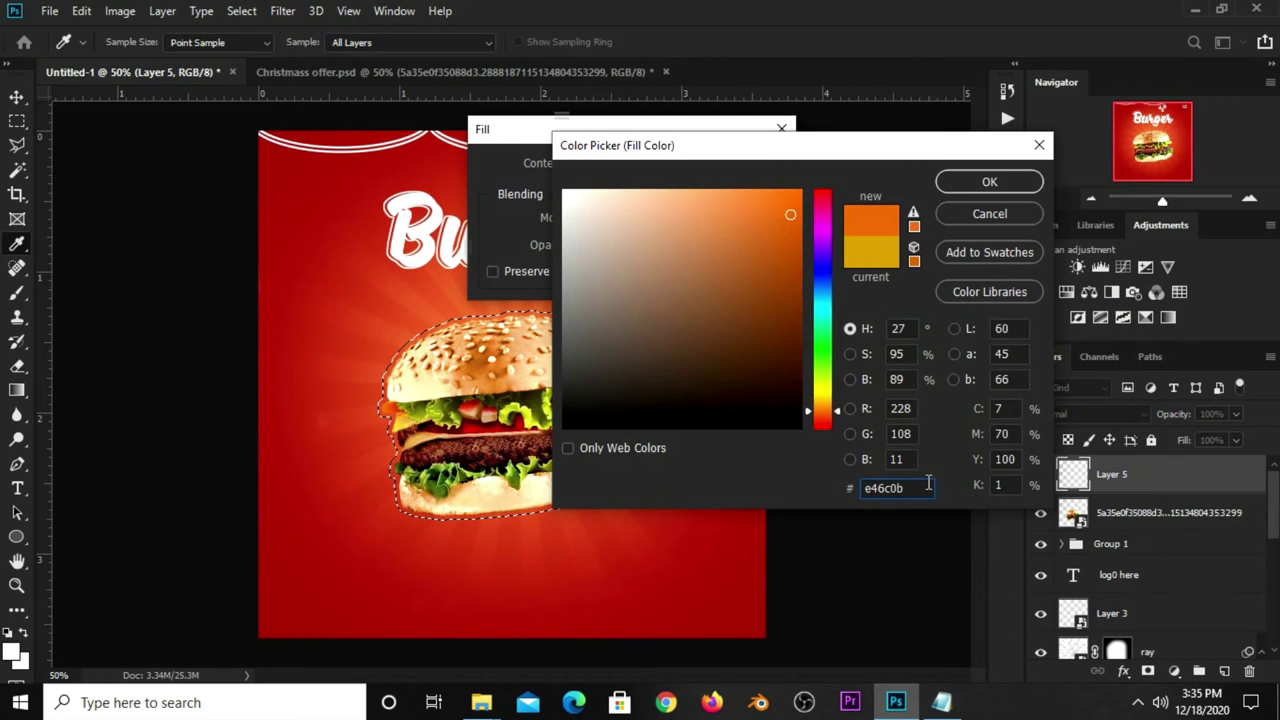
{"action": "left_click", "coordinate": [989, 181]}
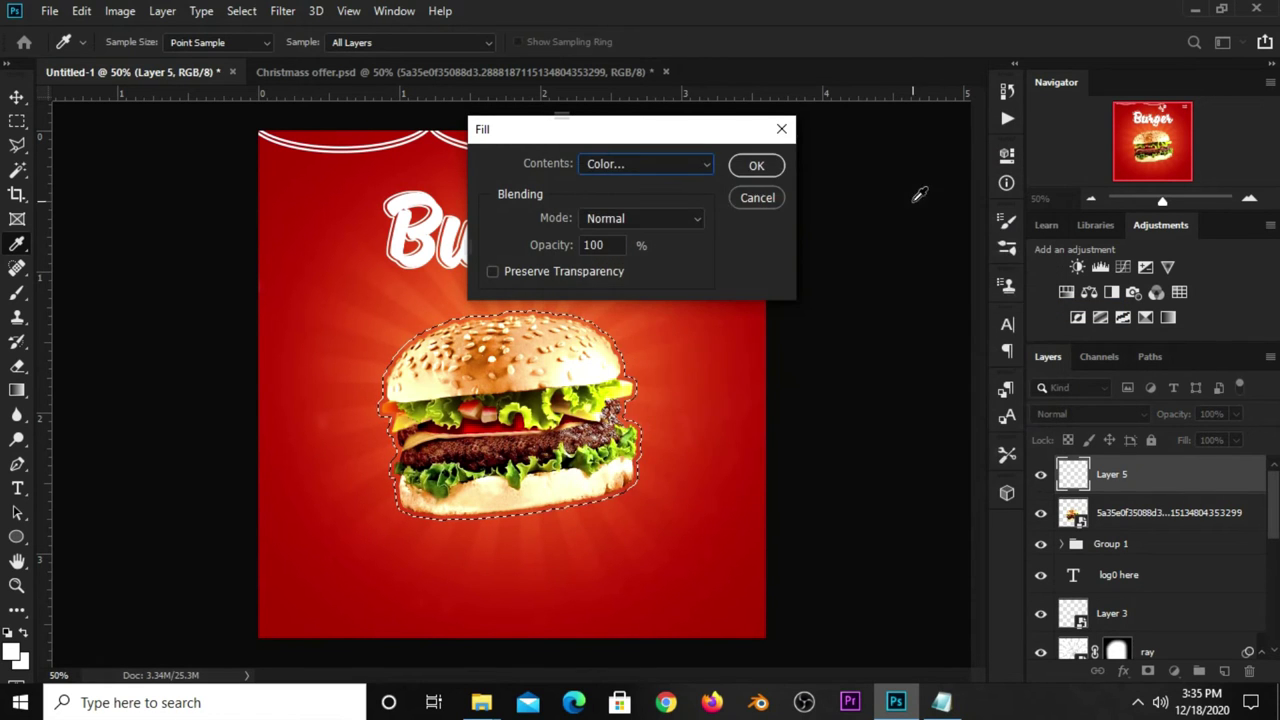
{"action": "left_click", "coordinate": [757, 163]}
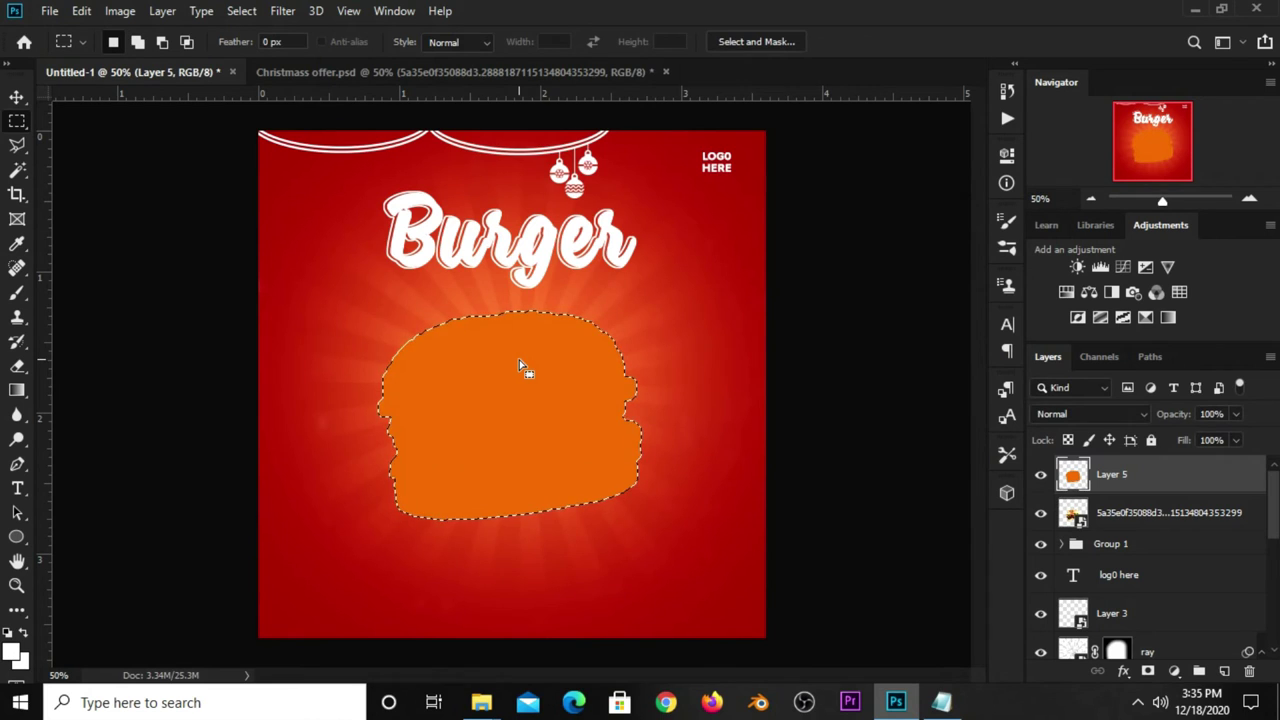
{"action": "key", "text": "ctrl+d"}
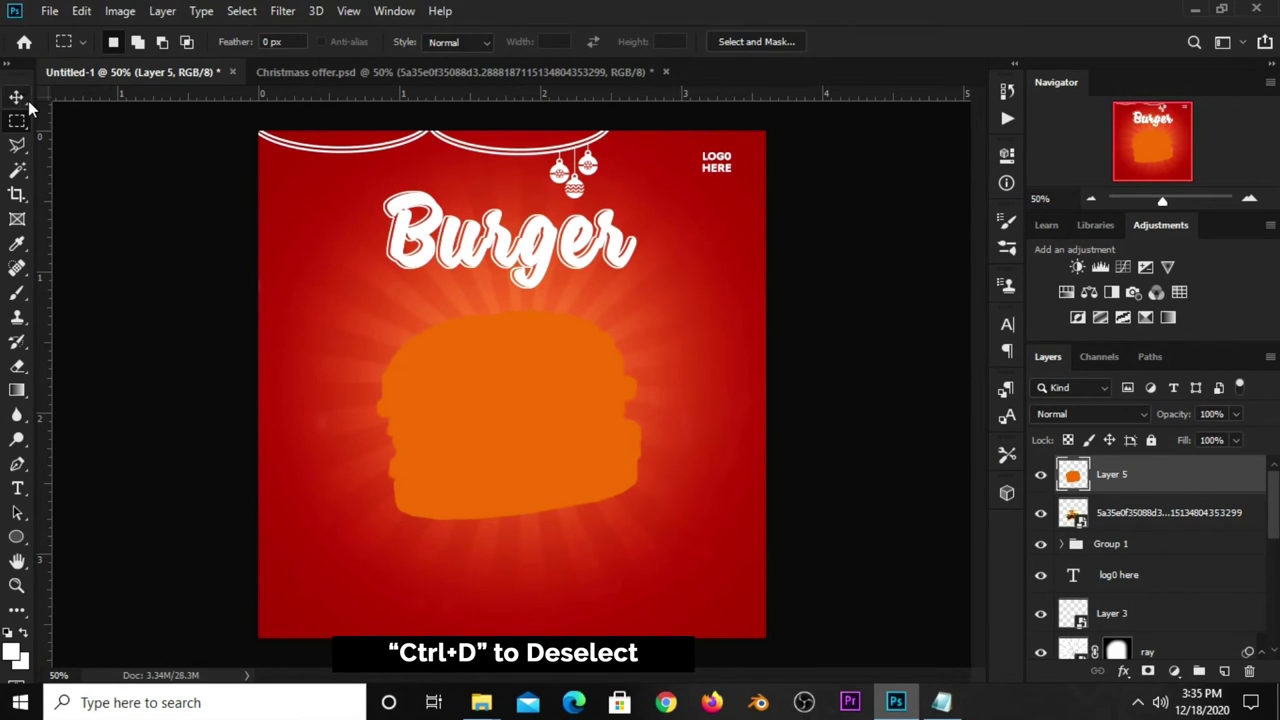
Move orange Layer 5 beneath the burger and convert it to a smart object.
{"action": "left_click", "coordinate": [17, 97]}
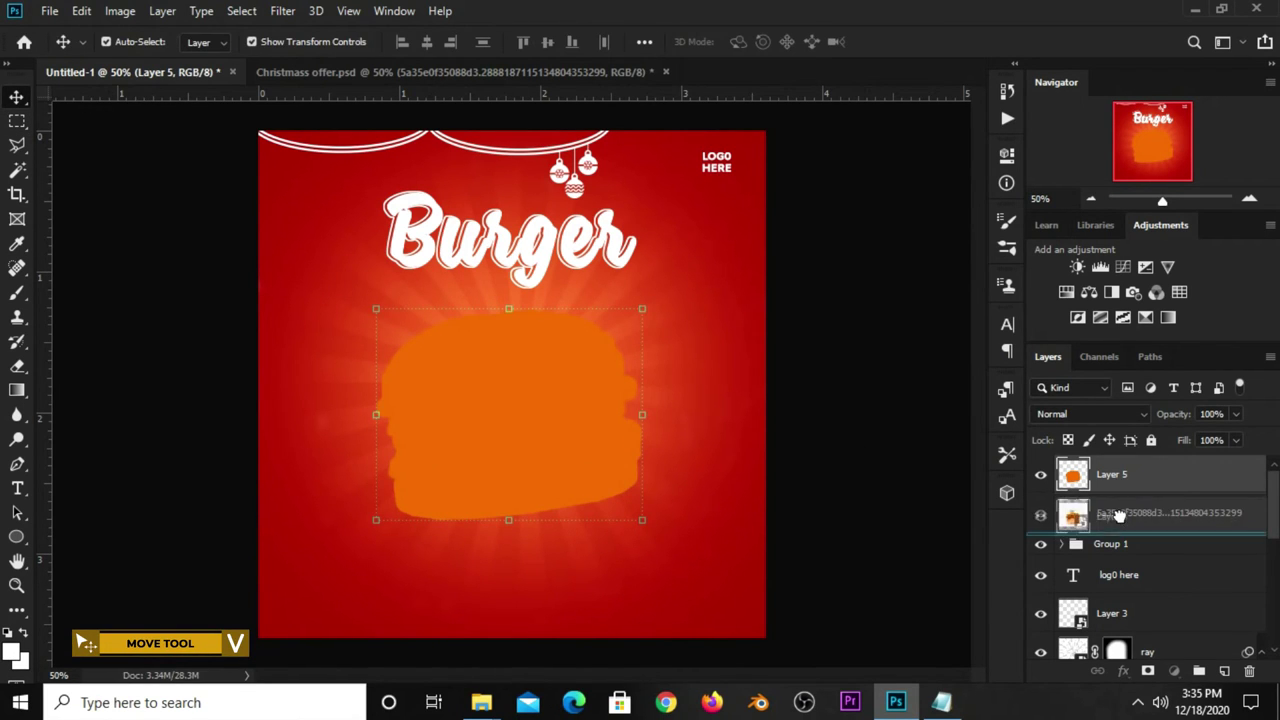
{"action": "left_click_drag", "start_coordinate": [1122, 477], "coordinate": [1110, 525]}
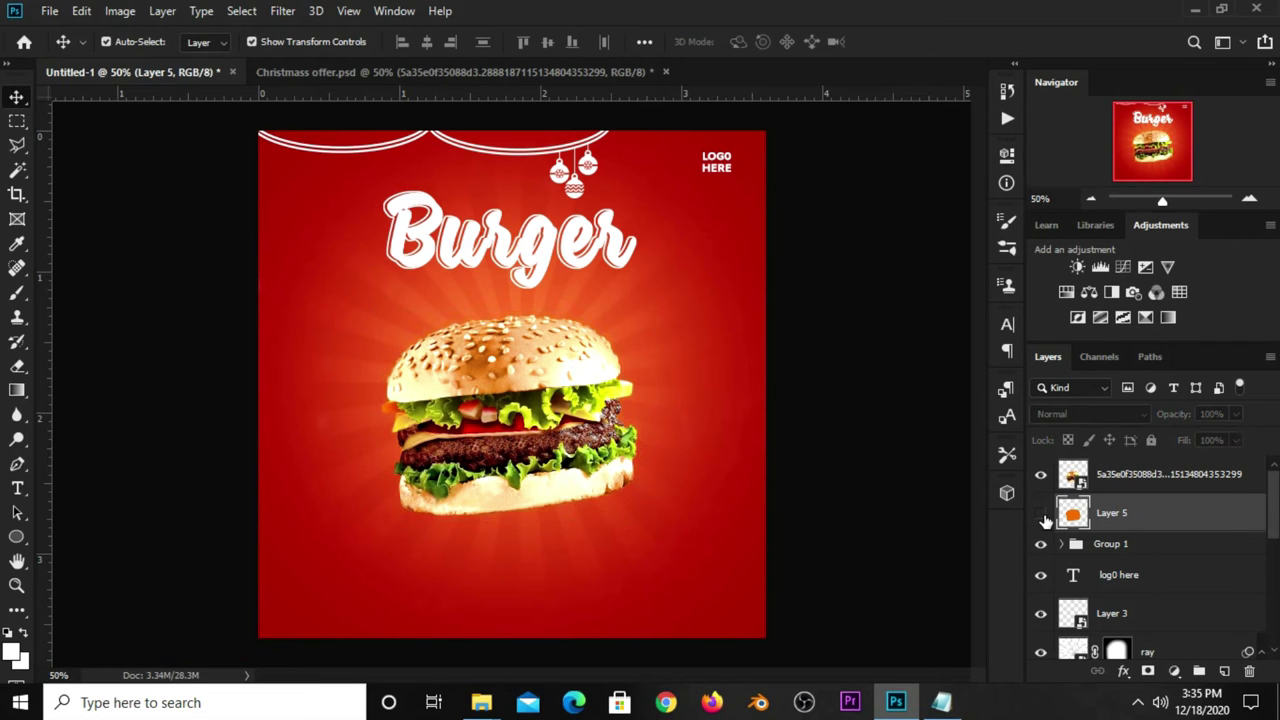
{"action": "left_click", "coordinate": [1040, 513]}
{"action": "right_click", "coordinate": [1133, 520]}
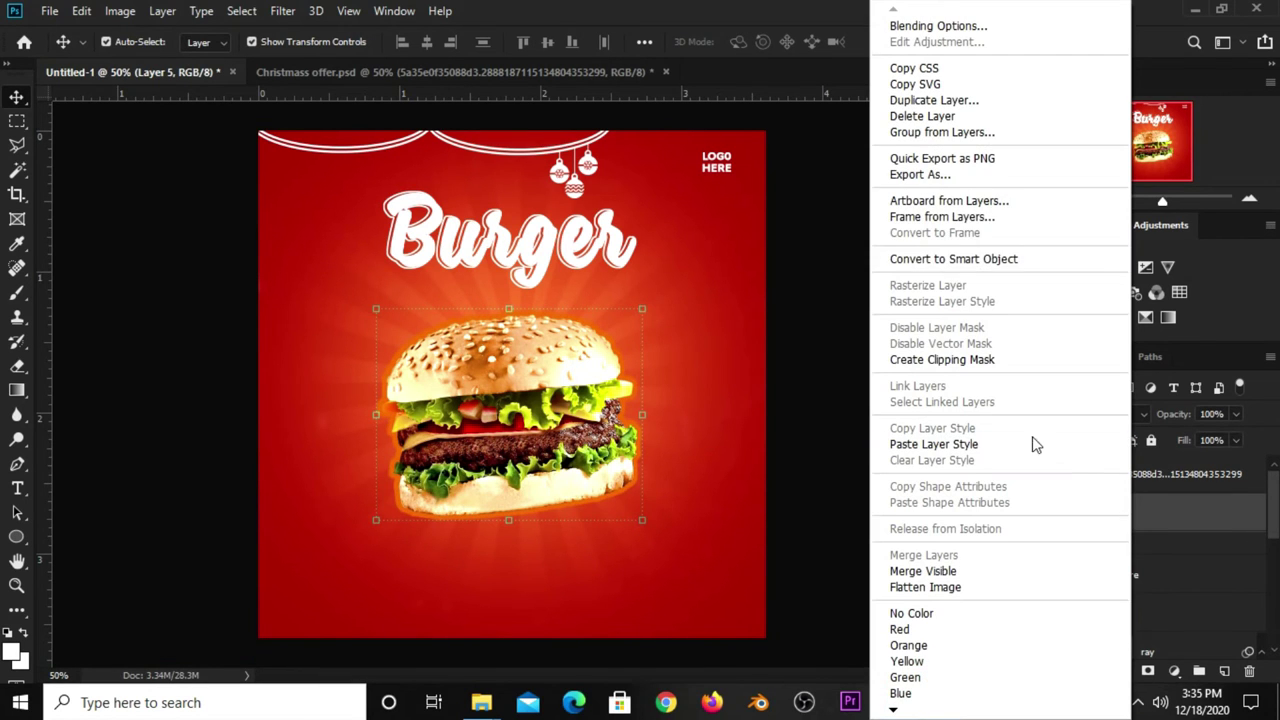
{"action": "left_click", "coordinate": [938, 258]}
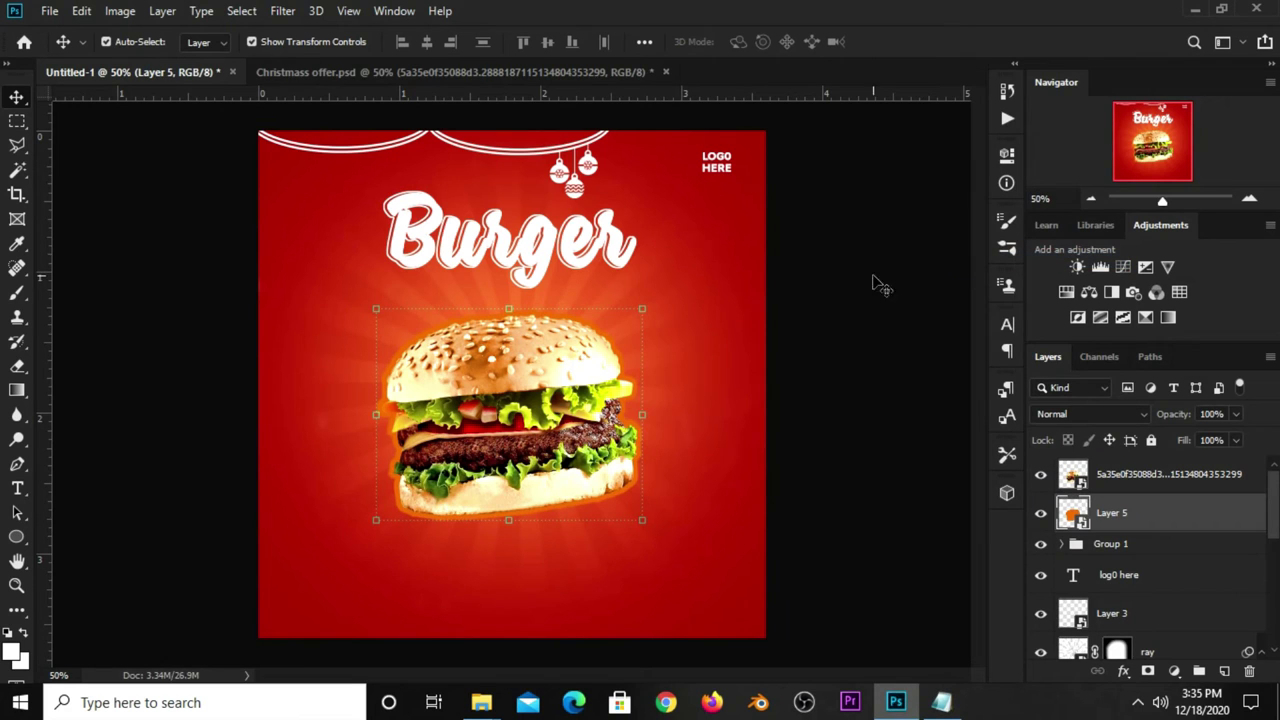
Apply a Gaussian Blur of radius 110 to the orange layer.
{"action": "left_click", "coordinate": [281, 15]}
{"action": "mouse_move", "coordinate": [292, 224]}
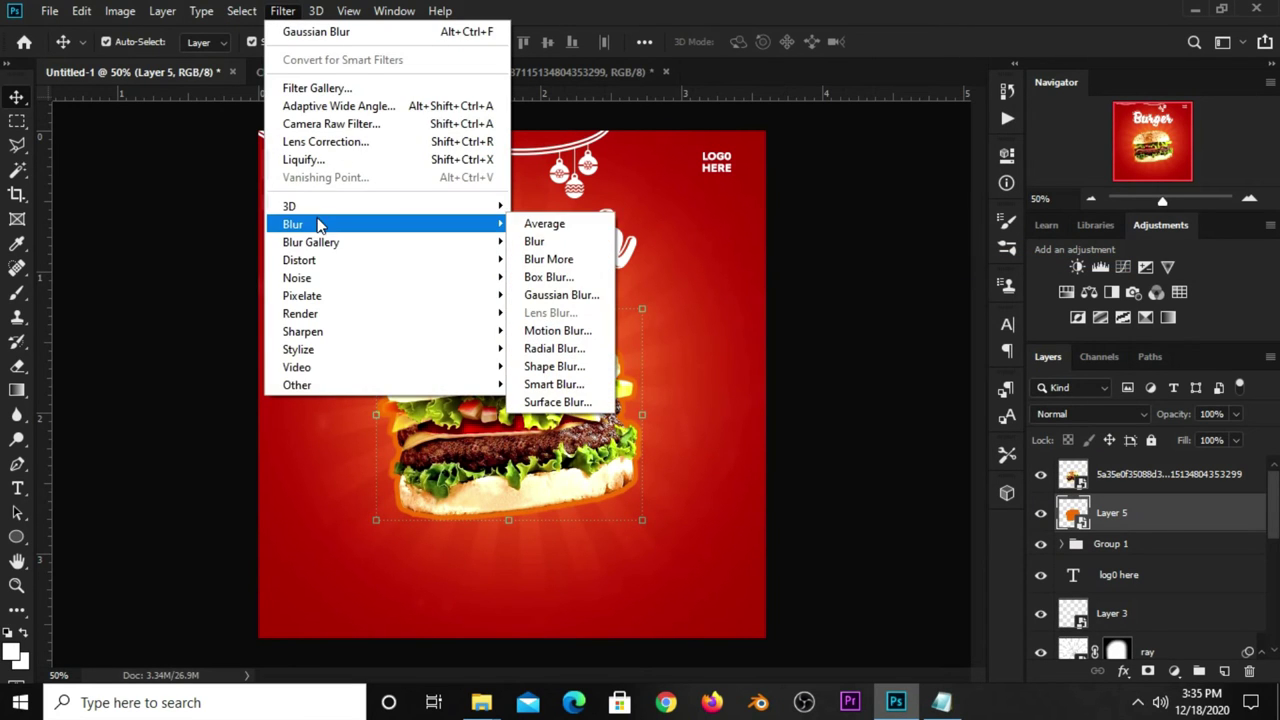
{"action": "left_click", "coordinate": [562, 296]}
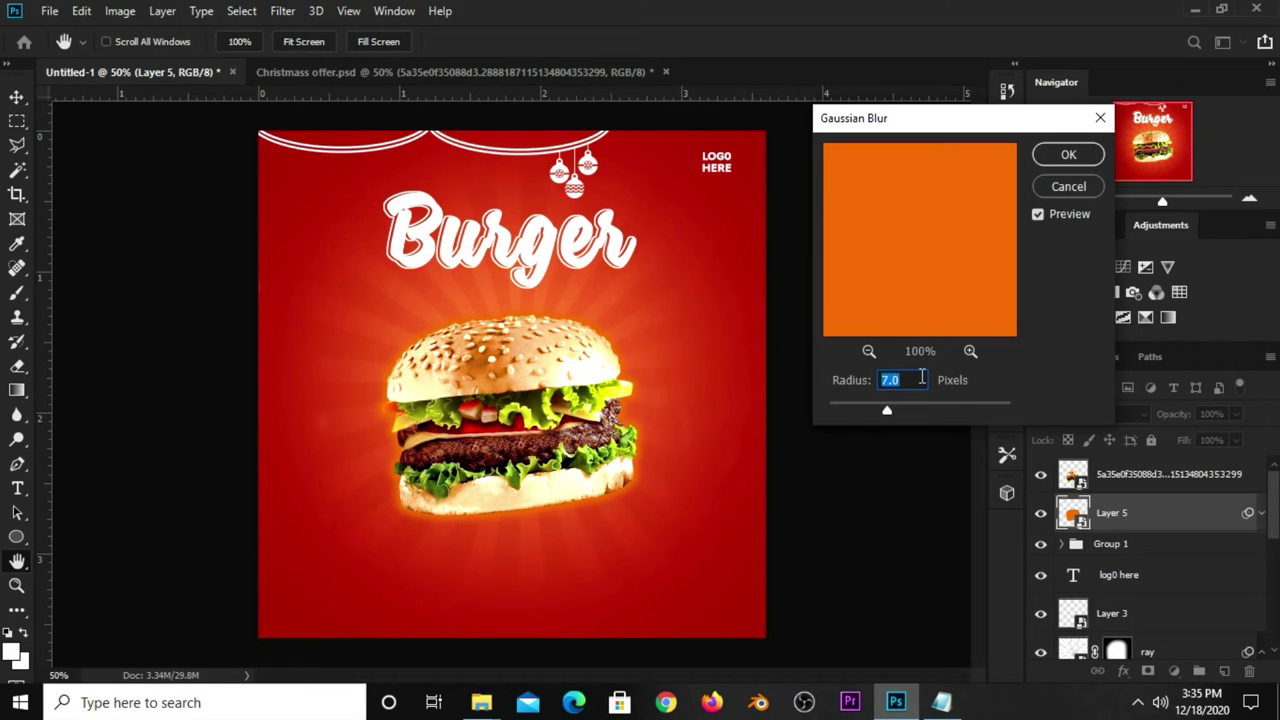
{"action": "type", "text": "0"}
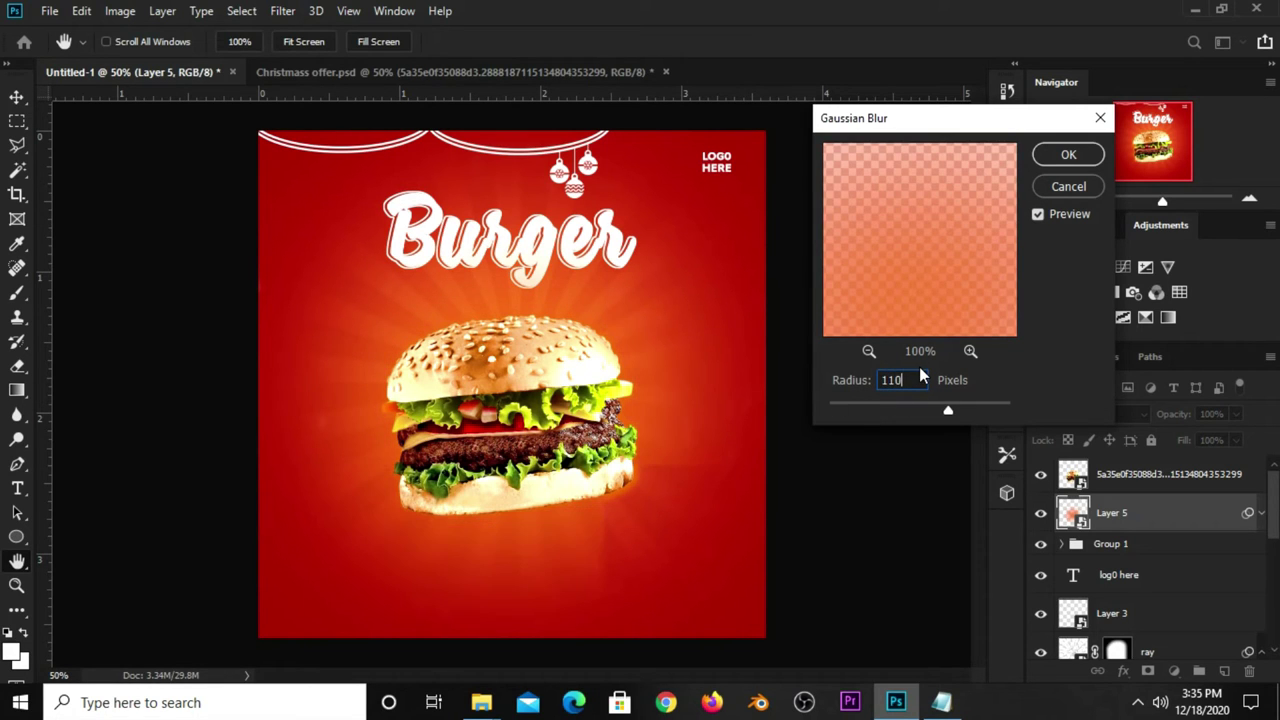
{"action": "double_click", "coordinate": [918, 375]}
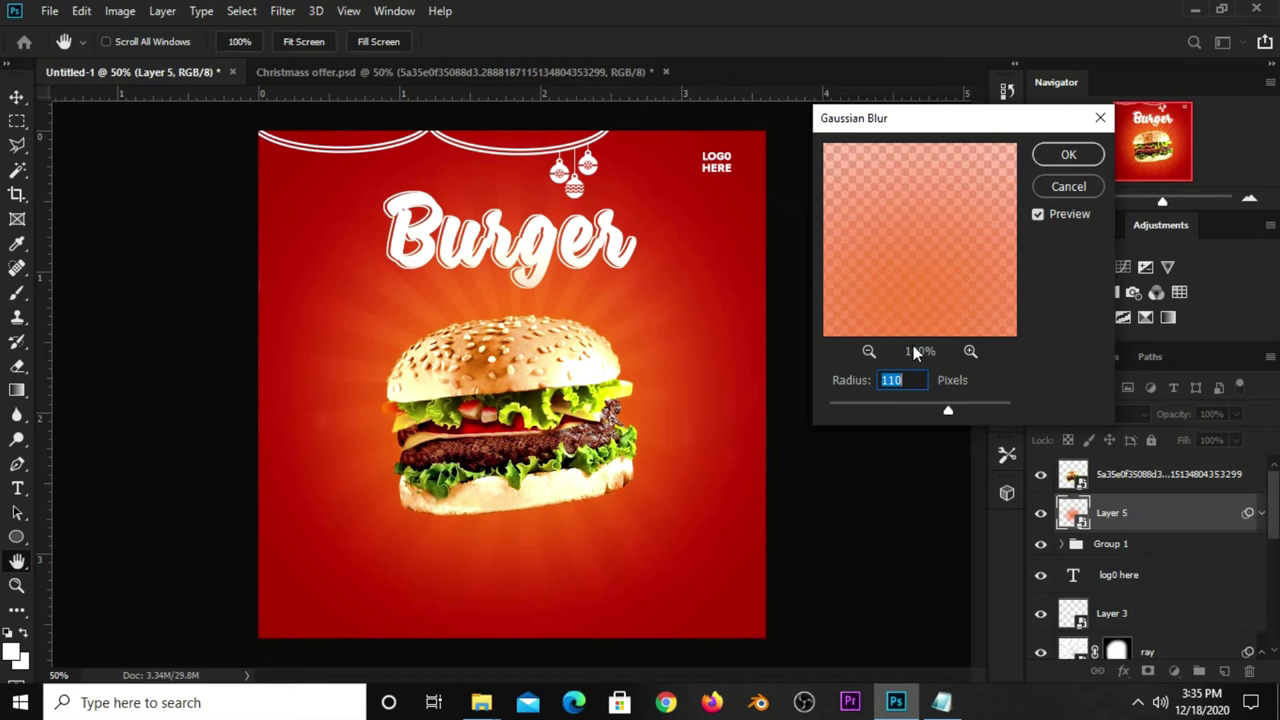
{"action": "left_click", "coordinate": [1066, 155]}
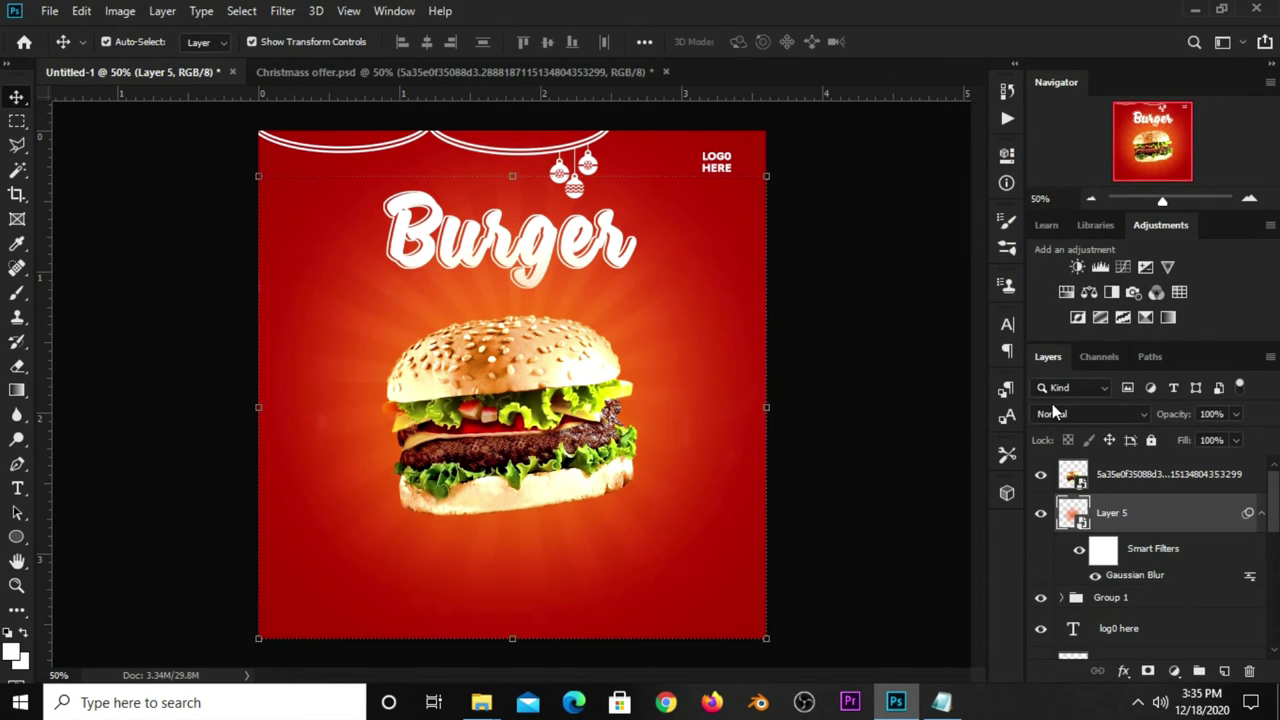
Blend the orange glow in Screen mode at about 79% opacity.
{"action": "left_click", "coordinate": [1055, 413]}
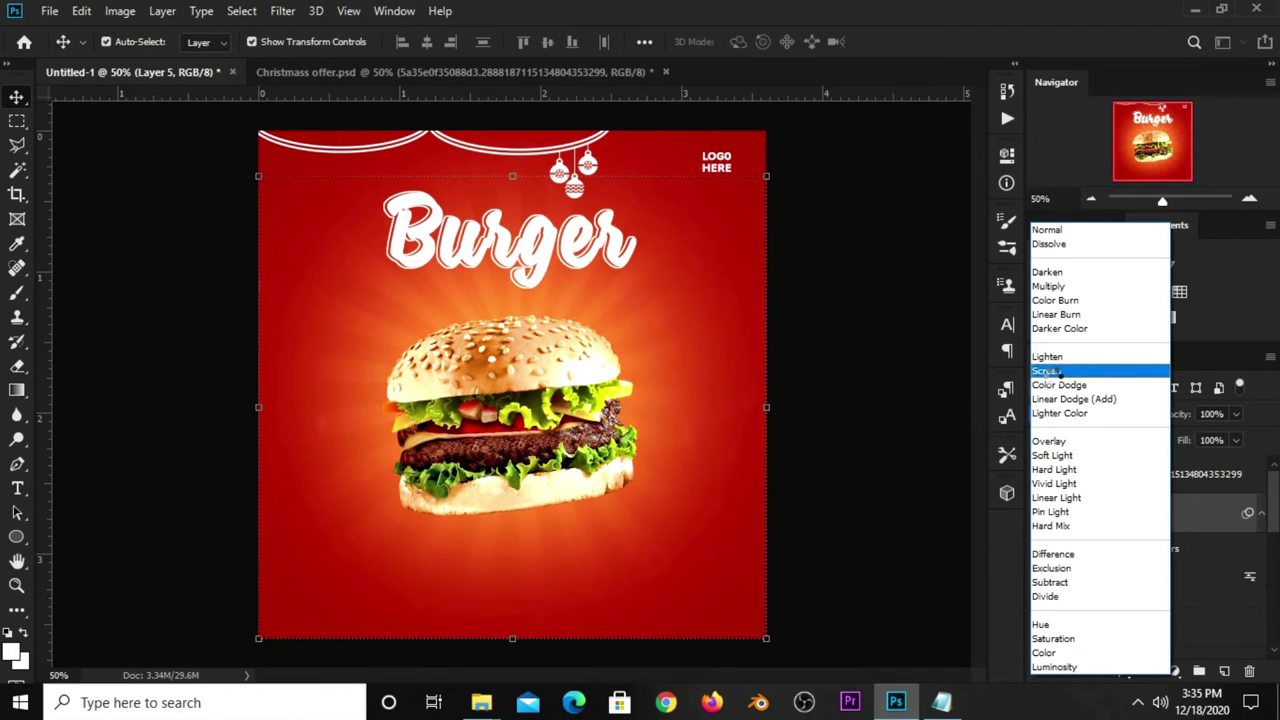
{"action": "left_click", "coordinate": [1053, 376]}
{"action": "left_click", "coordinate": [1237, 413]}
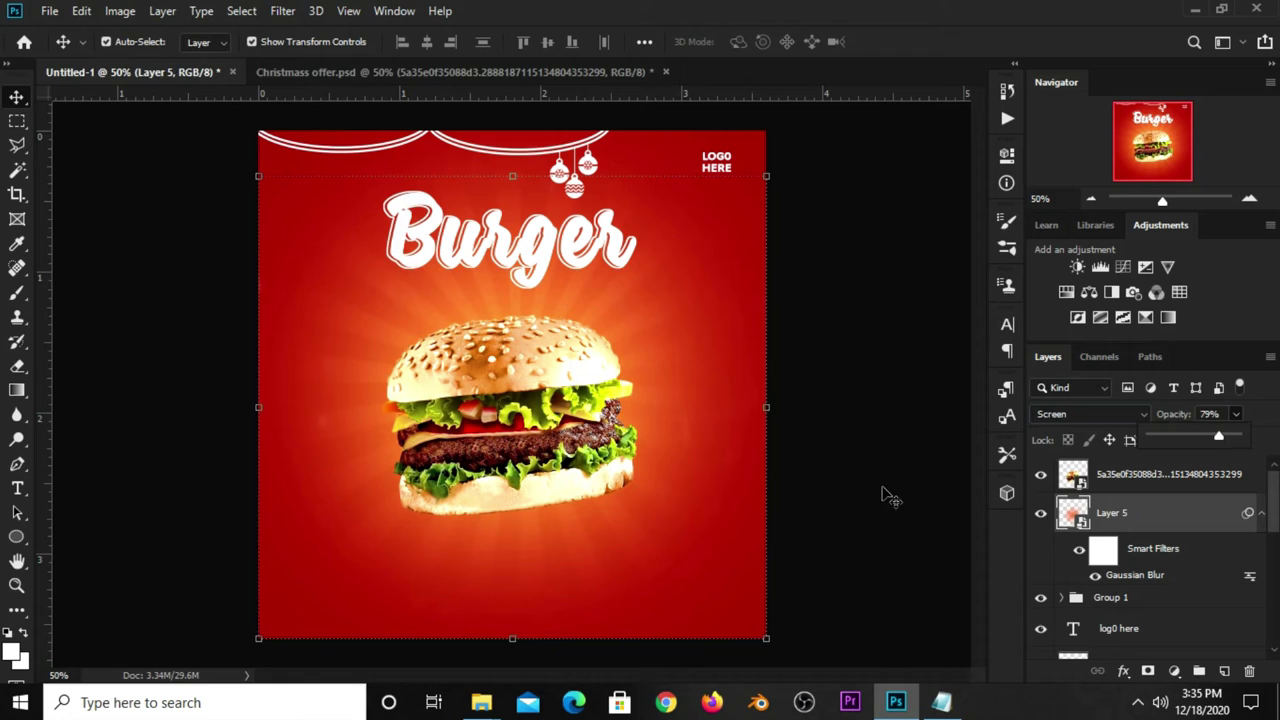
{"action": "left_click", "coordinate": [885, 500]}
{"action": "left_click", "coordinate": [1040, 513]}
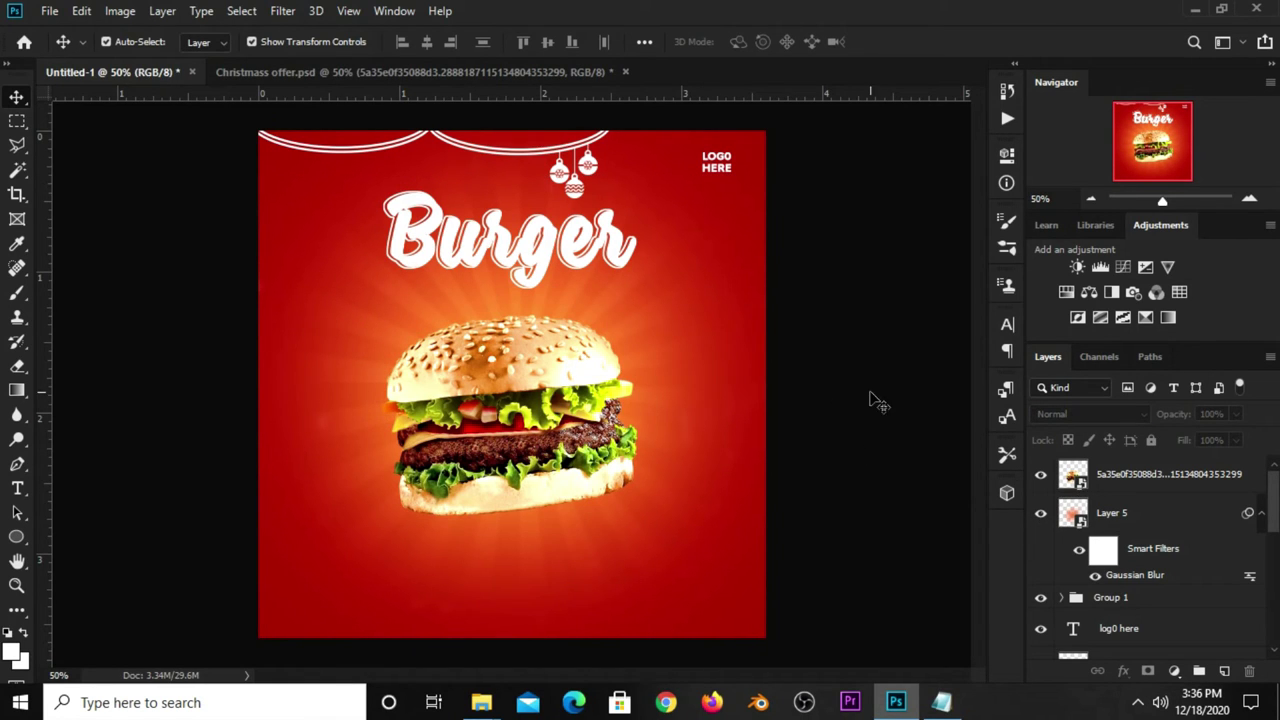
Bring the tree from Christmass offer.psd into the ad and place it bottom-right.
{"action": "left_click", "coordinate": [449, 72]}
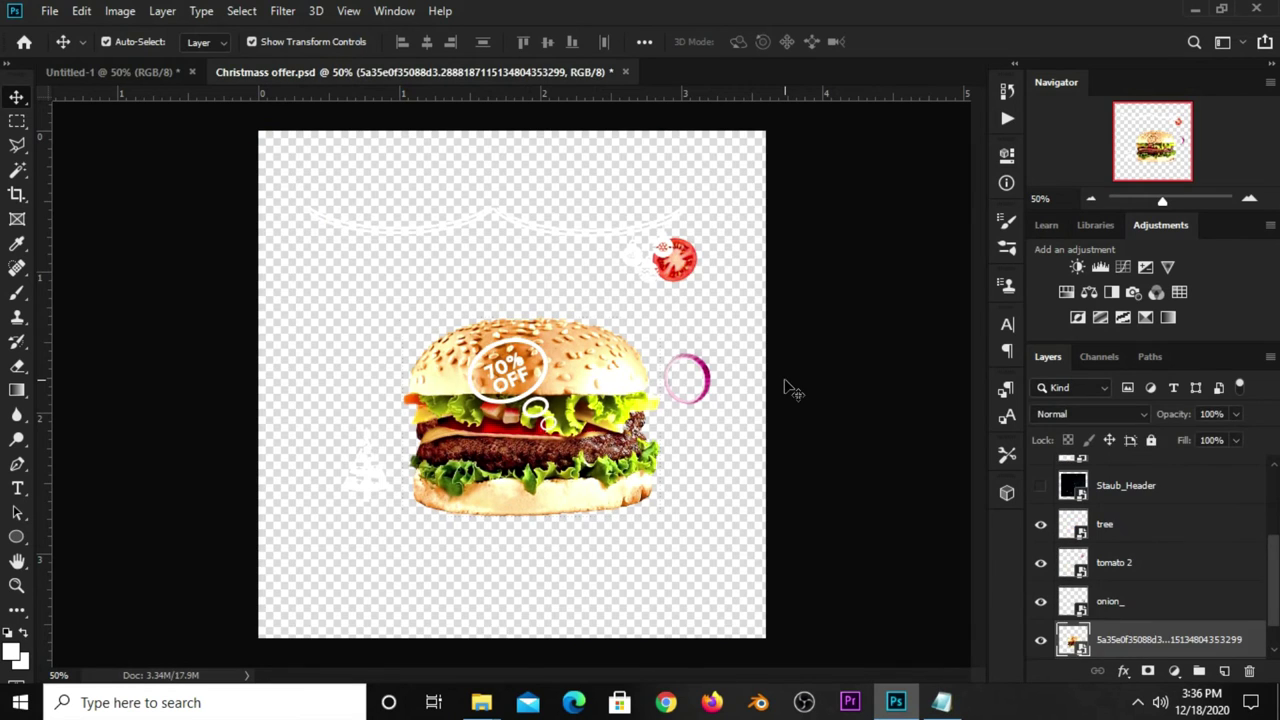
{"action": "left_click", "coordinate": [370, 492]}
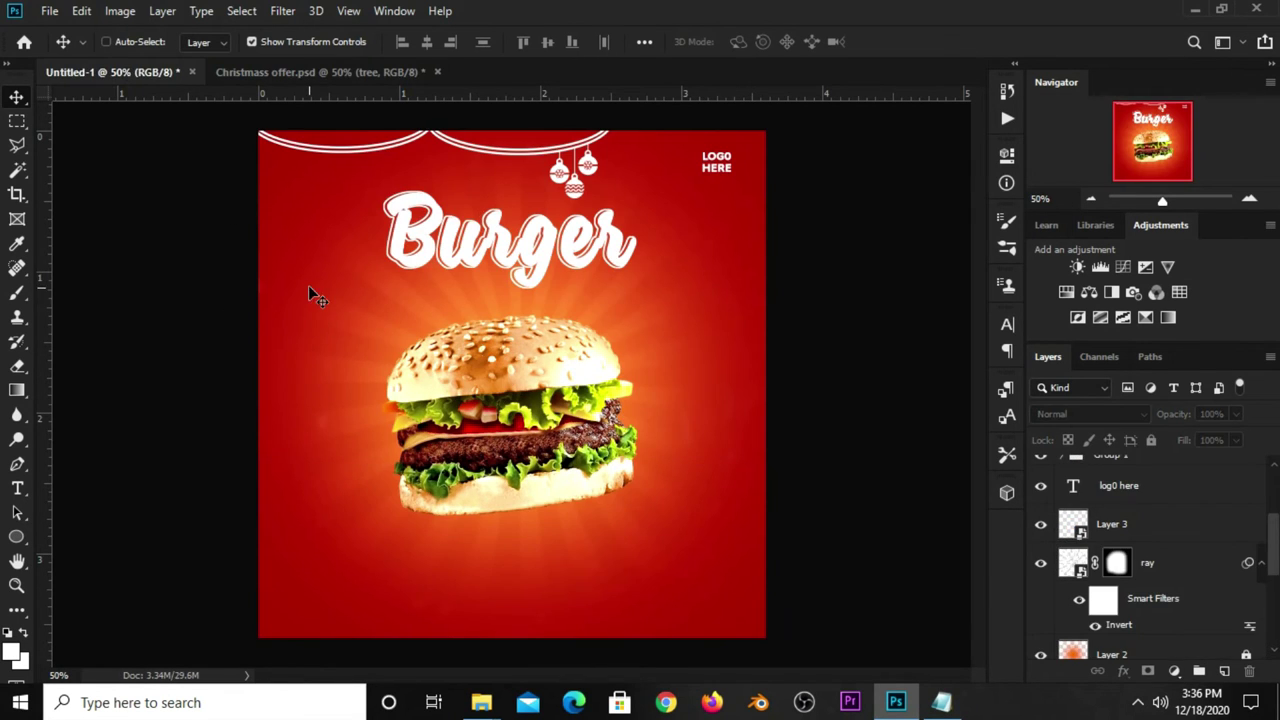
{"action": "left_click_drag", "start_coordinate": [125, 83], "coordinate": [595, 481]}
{"action": "key", "text": "ctrl"}
{"action": "key", "text": "ctrl+t"}
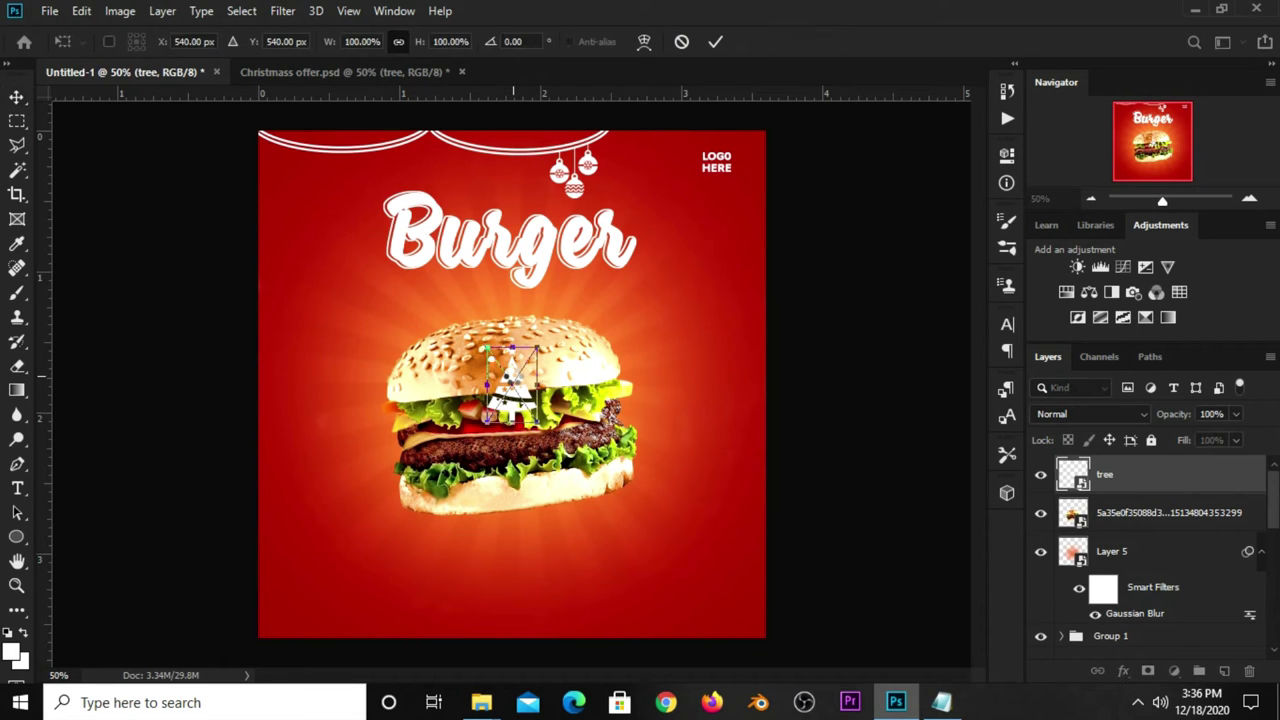
{"action": "mouse_move", "coordinate": [512, 380]}
{"action": "left_mouse_down"}
{"action": "mouse_move", "coordinate": [706, 563]}
{"action": "mouse_move", "coordinate": [706, 593]}
{"action": "left_mouse_up"}
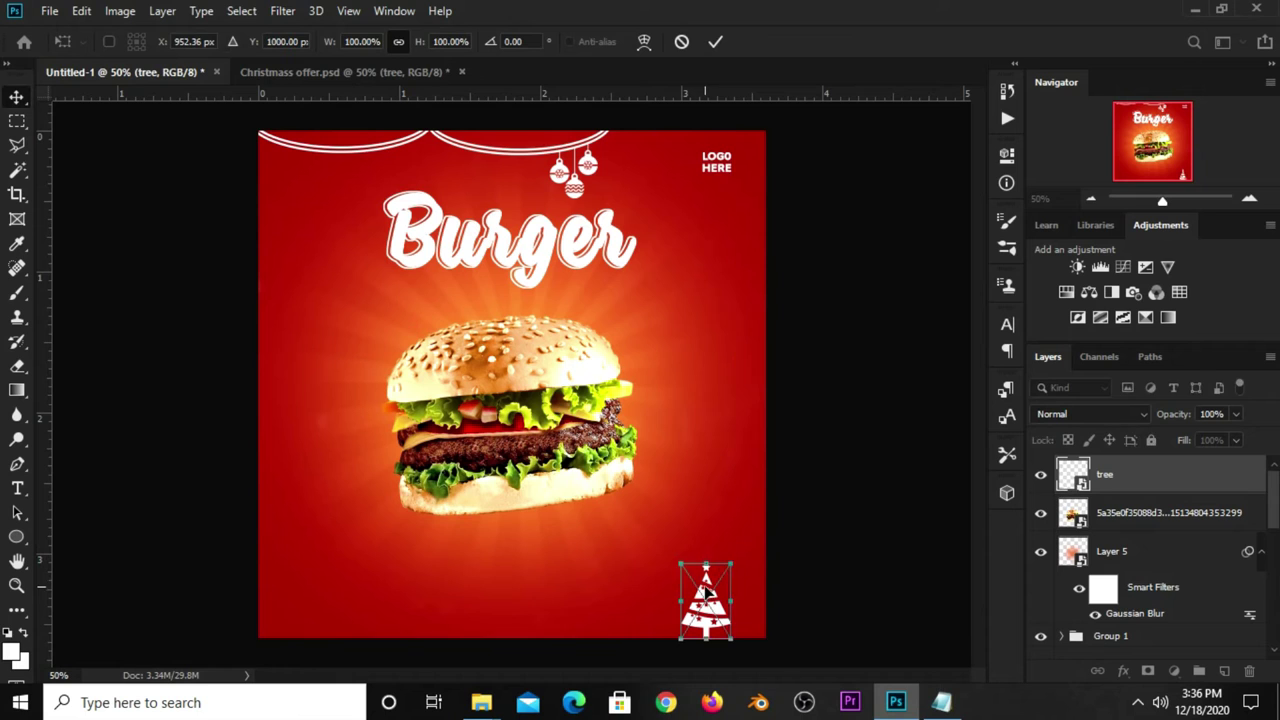
{"action": "key", "text": "Return"}
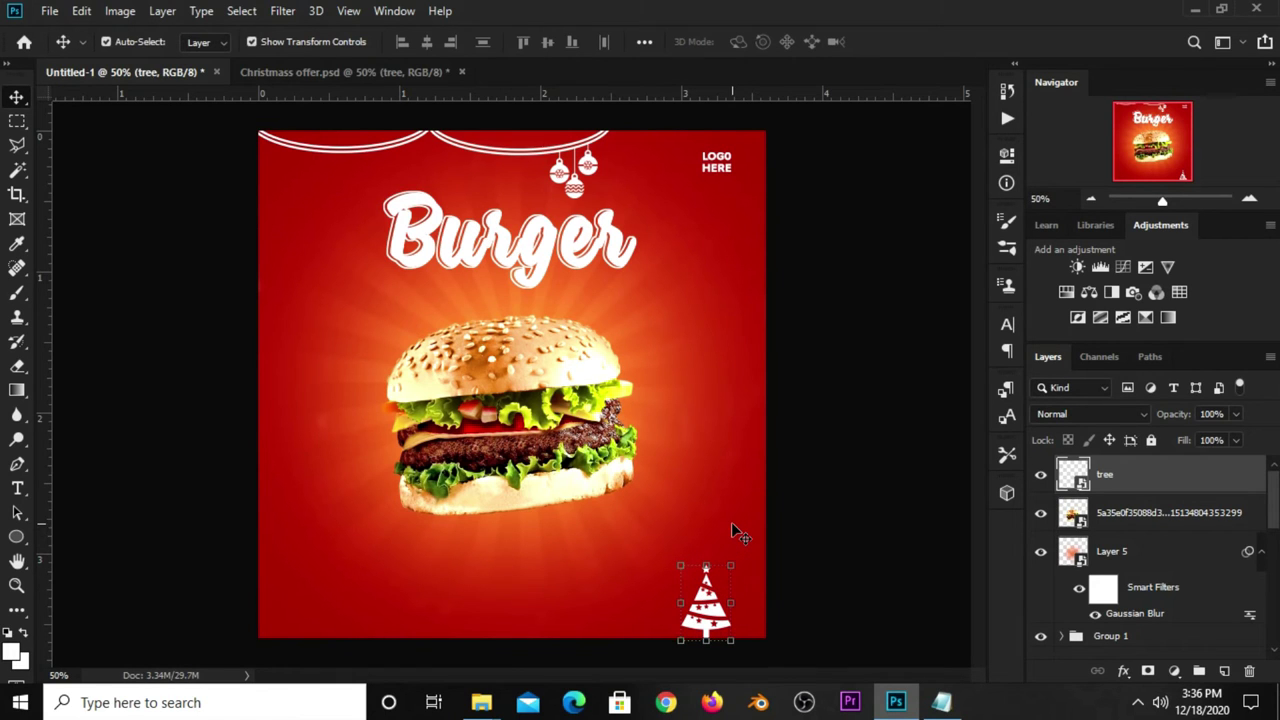
Duplicate the tree and shrink the copy beside the original.
{"action": "key", "text": "ctrl+j"}
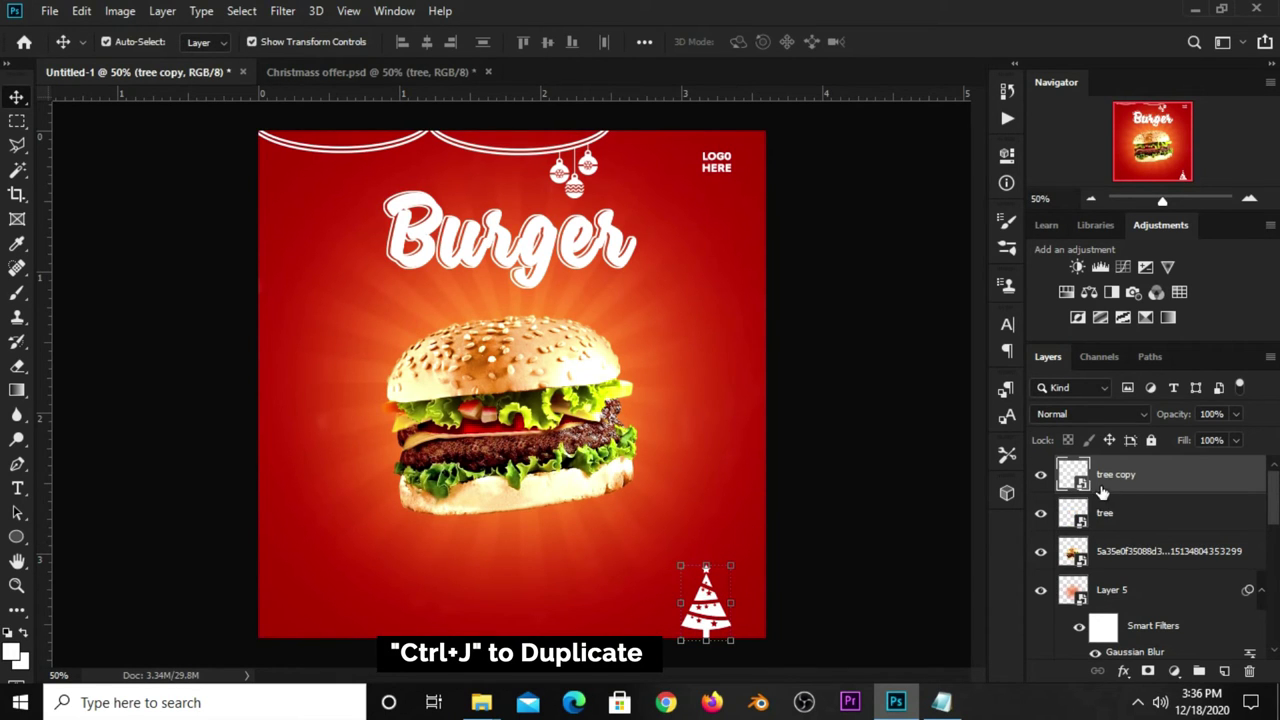
{"action": "key", "text": "ctrl+t"}
{"action": "mouse_move", "coordinate": [731, 572]}
{"action": "left_mouse_down"}
{"action": "mouse_move", "coordinate": [667, 612]}
{"action": "mouse_move", "coordinate": [642, 591]}
{"action": "left_mouse_up"}
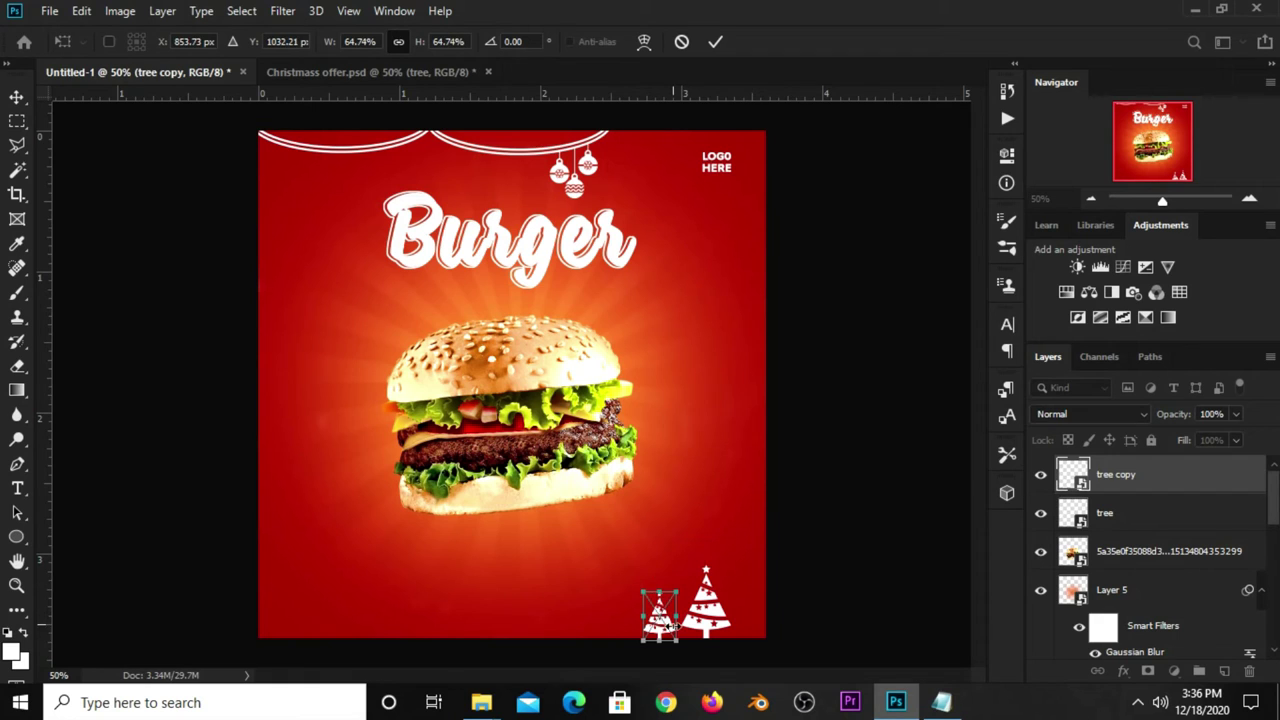
{"action": "key", "text": "Return"}
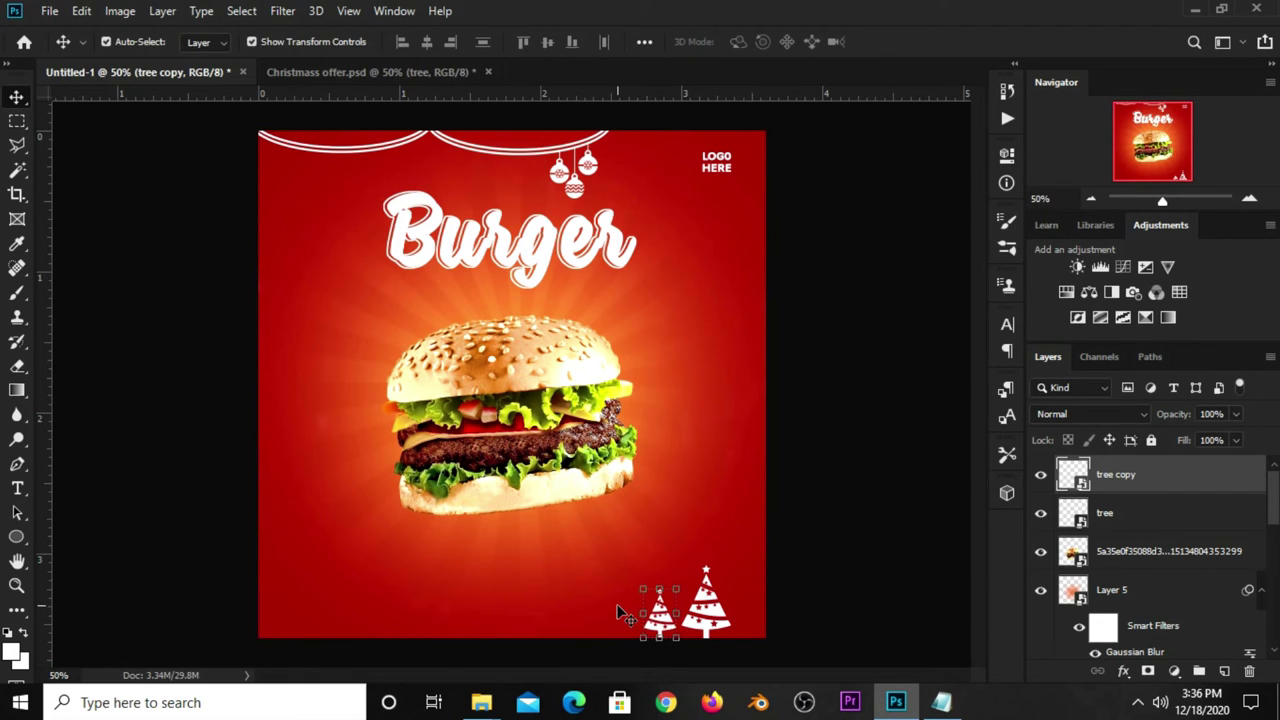
Nudge the large tree slightly right and up next to the small copy.
{"action": "left_click", "coordinate": [806, 594]}
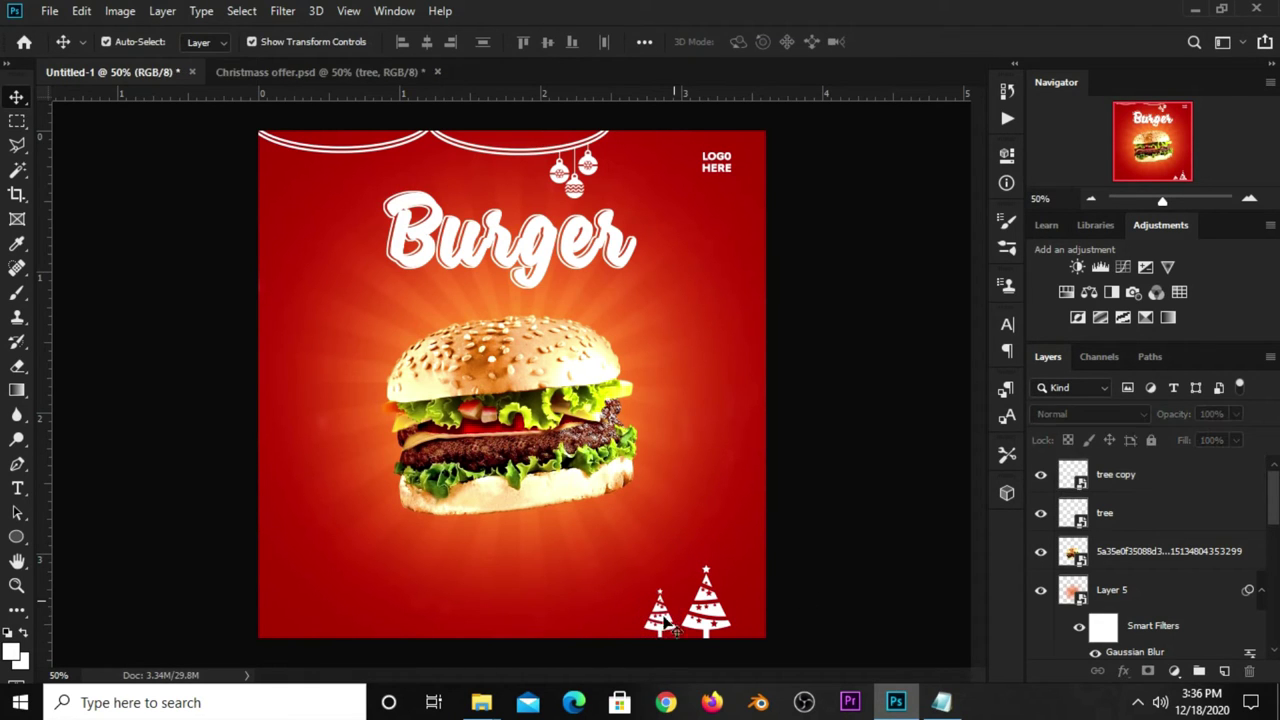
{"action": "left_click", "coordinate": [710, 610]}
{"action": "left_click", "coordinate": [708, 615]}
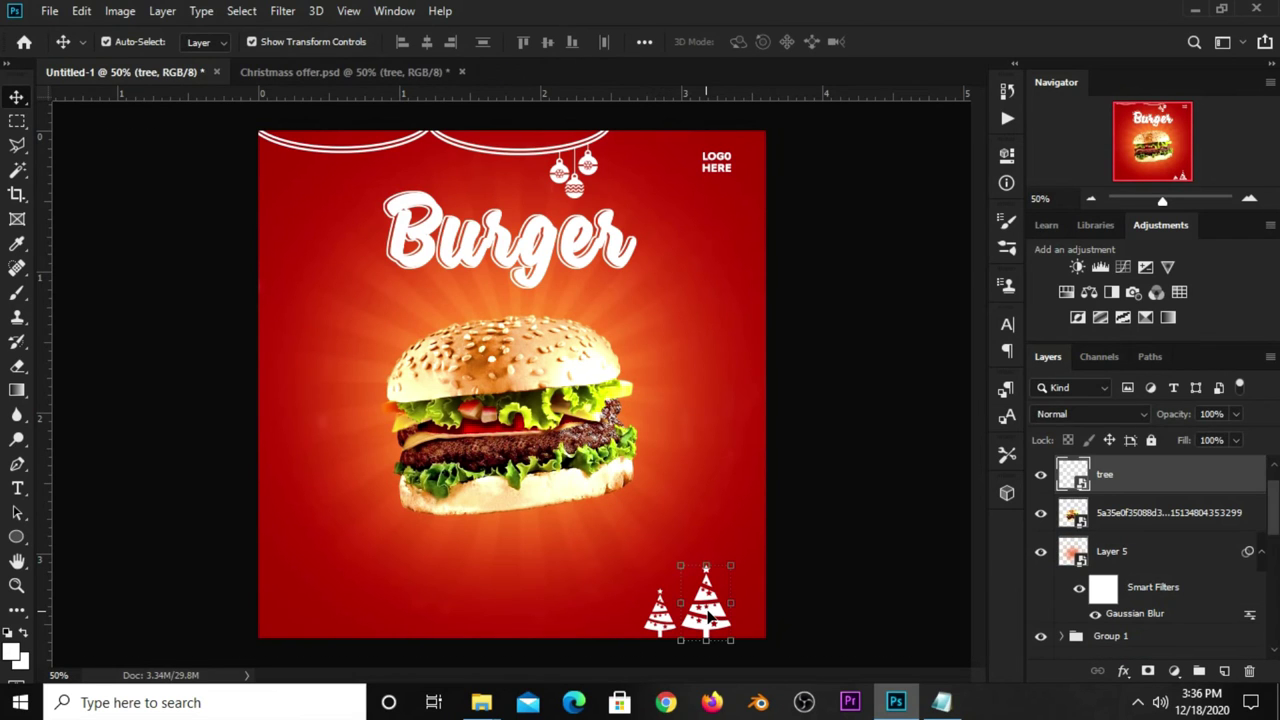
{"action": "left_click", "coordinate": [795, 602]}
{"action": "key", "text": "ctrl+z"}
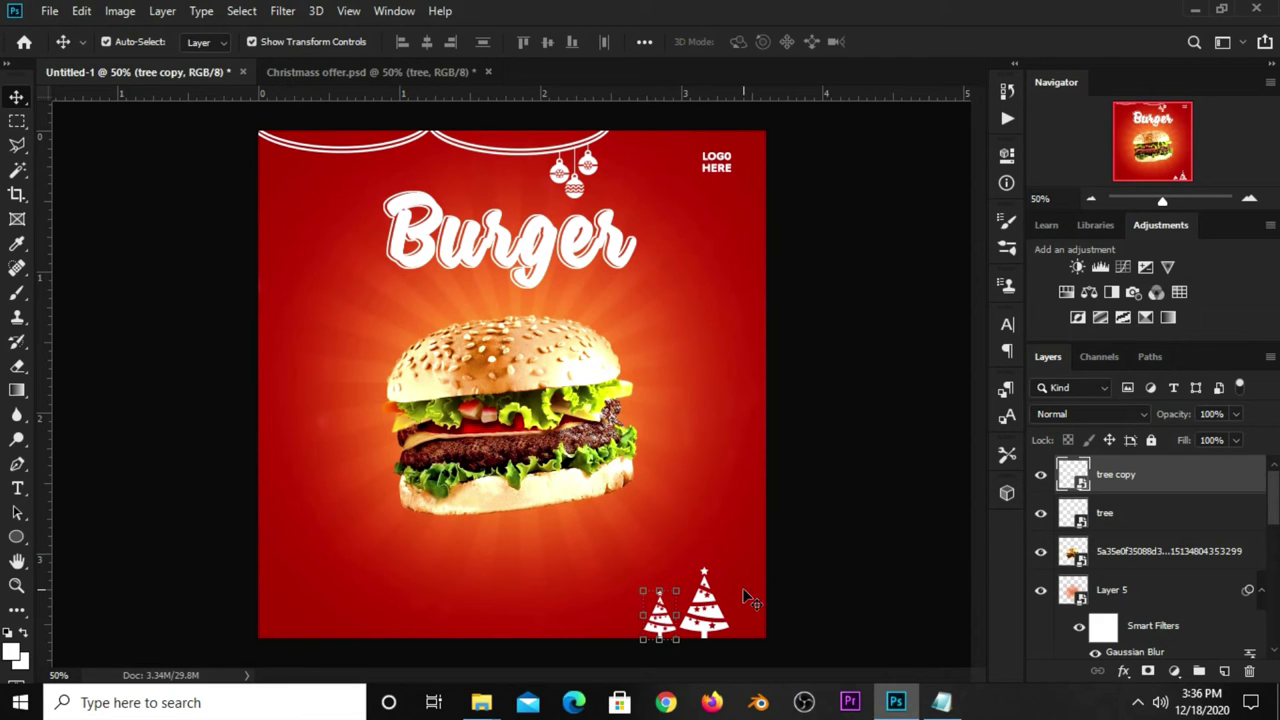
{"action": "left_click", "coordinate": [725, 625]}
{"action": "left_click_drag", "start_coordinate": [721, 621], "coordinate": [718, 621]}
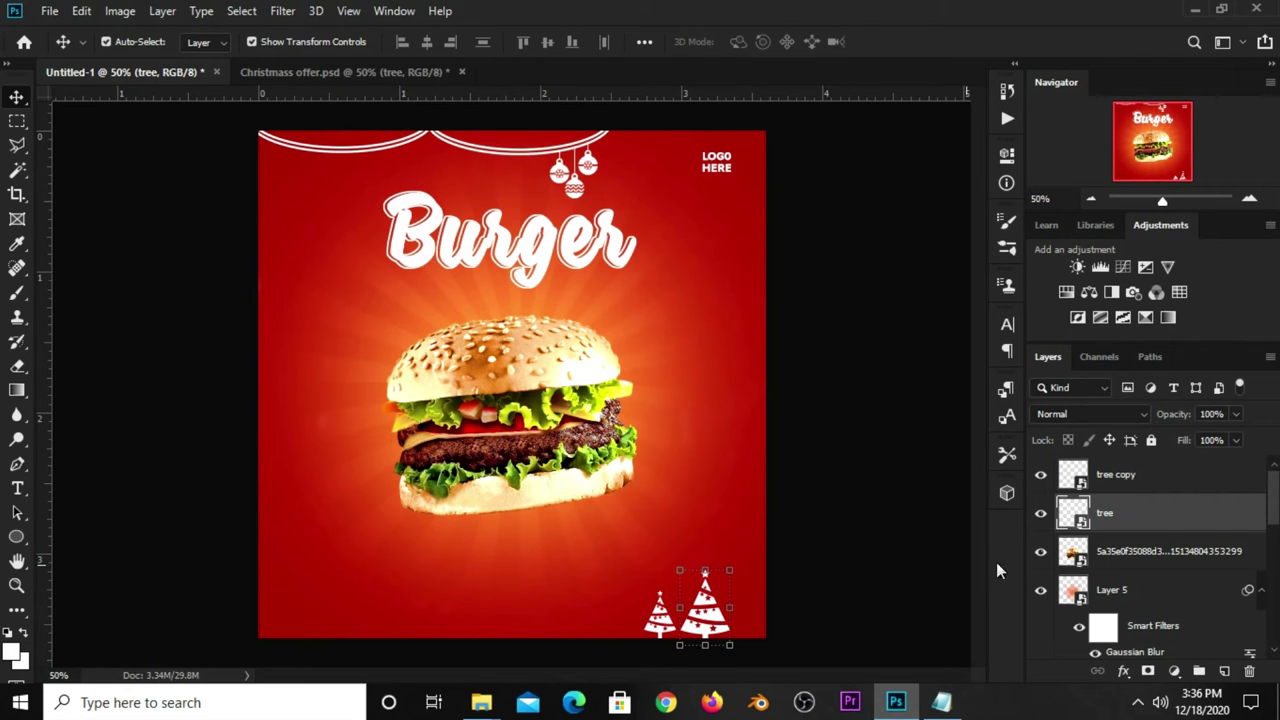
{"action": "key", "text": "Up"}
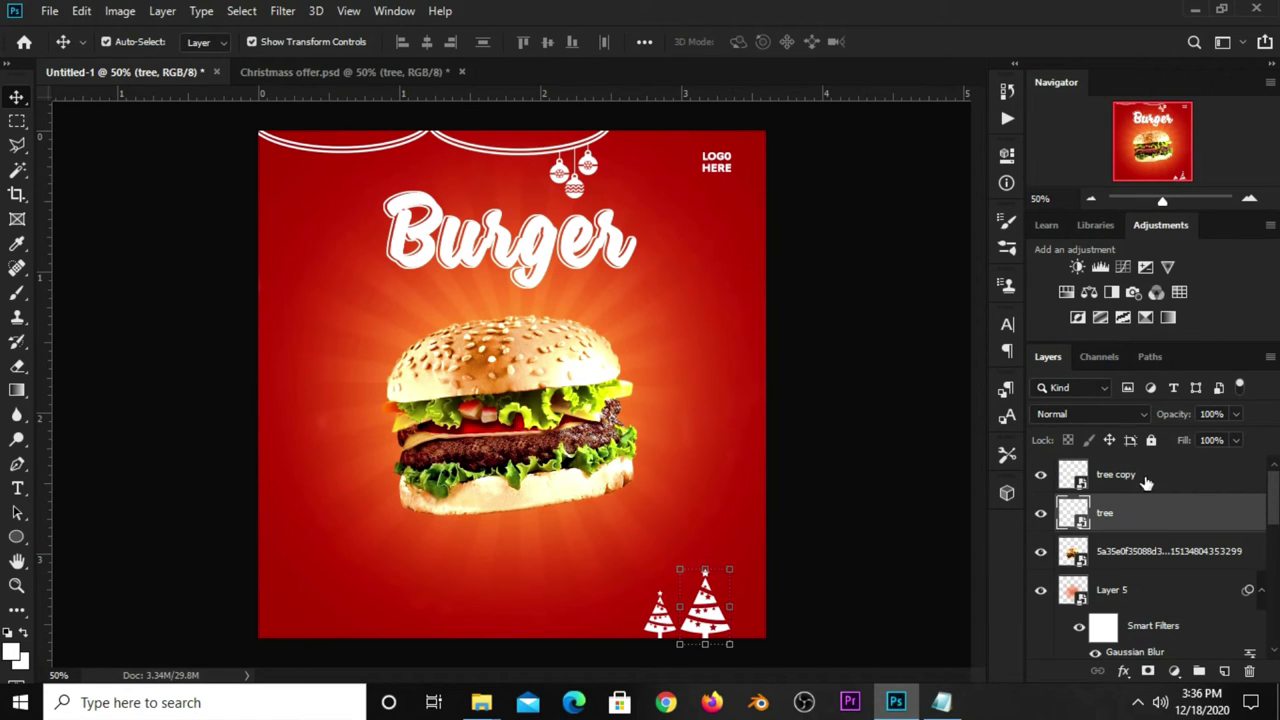
Group the tree and tree copy layers together as Group 2.
{"action": "left_click", "coordinate": [1146, 482], "text": "shift"}
{"action": "key", "text": "ctrl+t"}
{"action": "left_click_drag", "start_coordinate": [643, 563], "coordinate": [646, 567]}
{"action": "key", "text": "ctrl+z"}
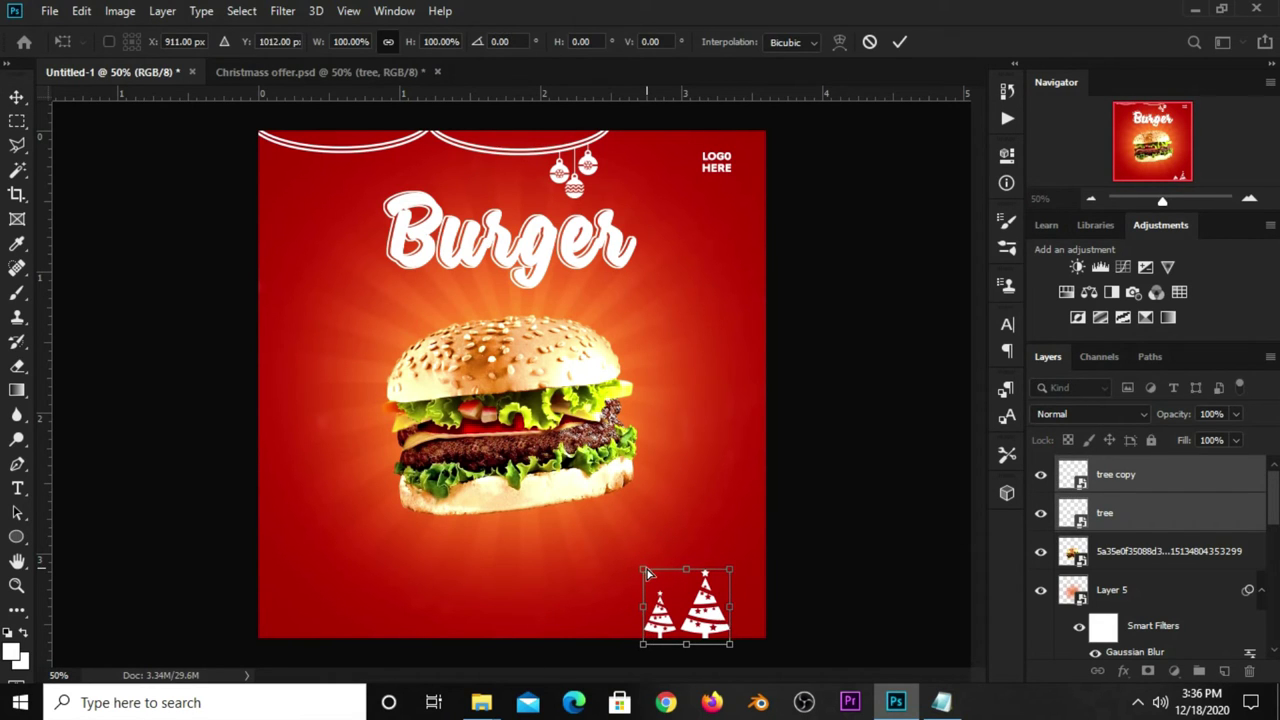
{"action": "key", "text": "Return"}
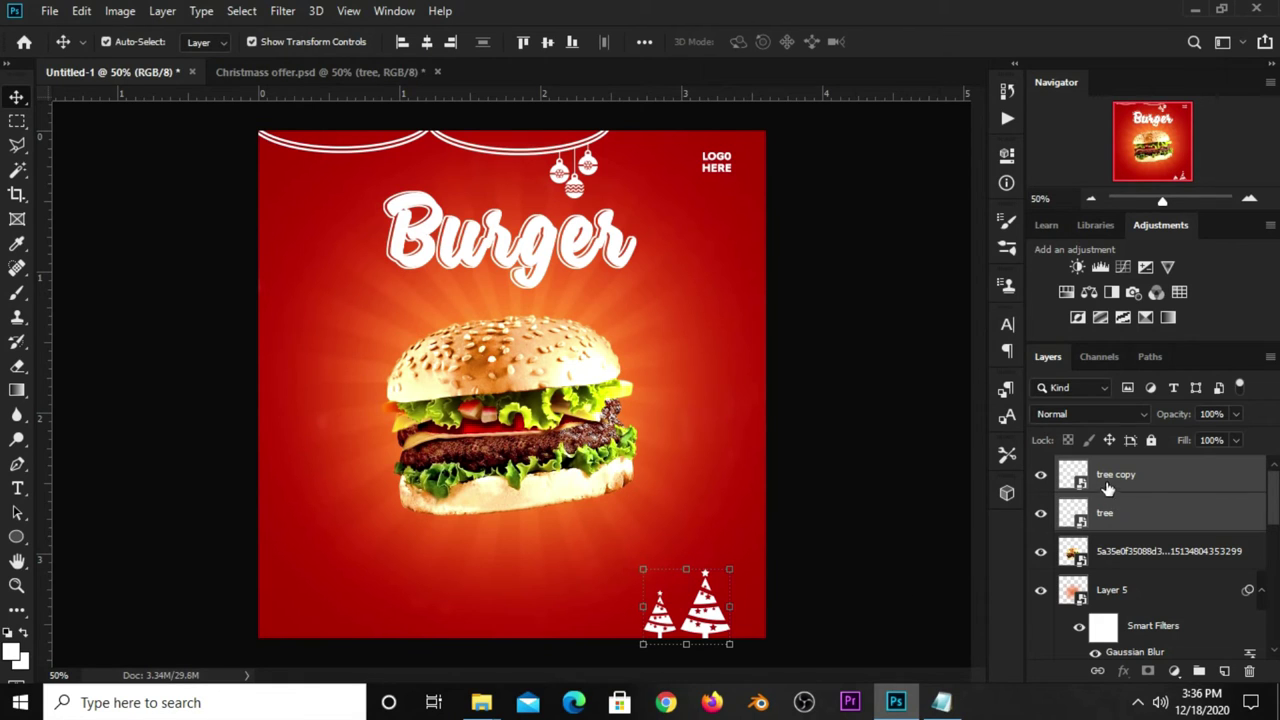
{"action": "key", "text": "ctrl+g"}
{"action": "left_click", "coordinate": [1038, 468]}
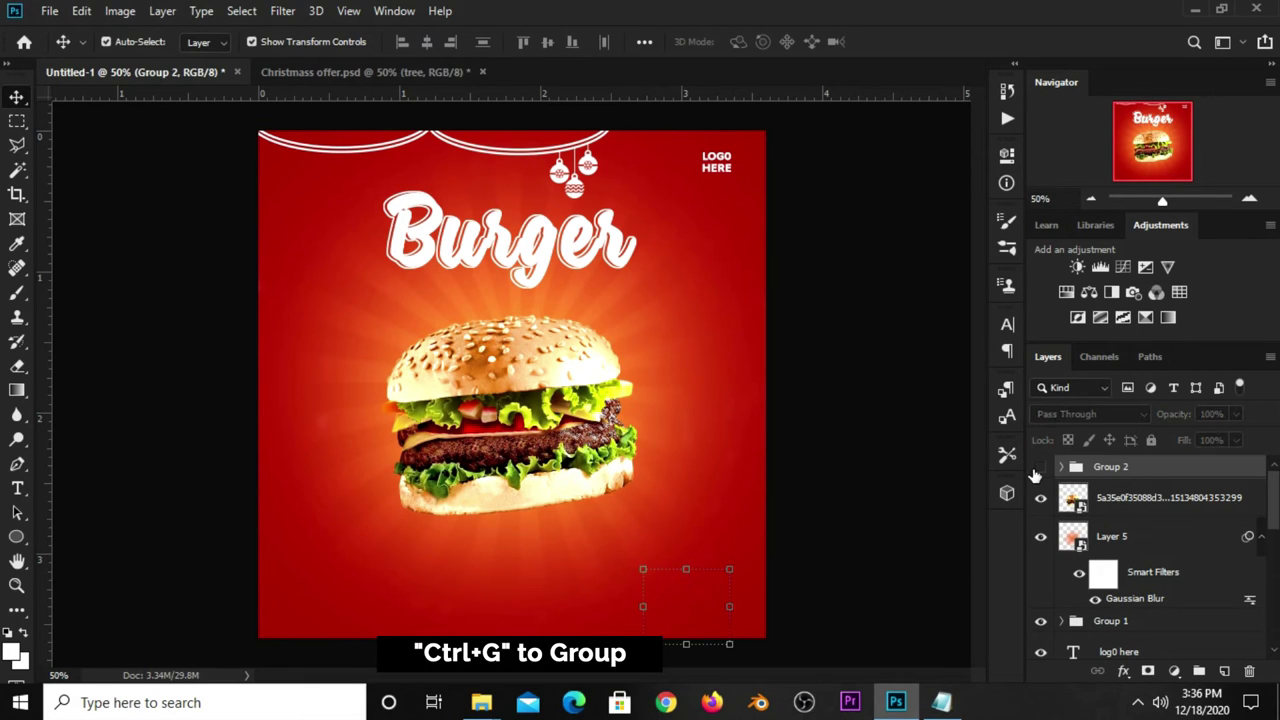
{"action": "left_click", "coordinate": [1040, 467]}
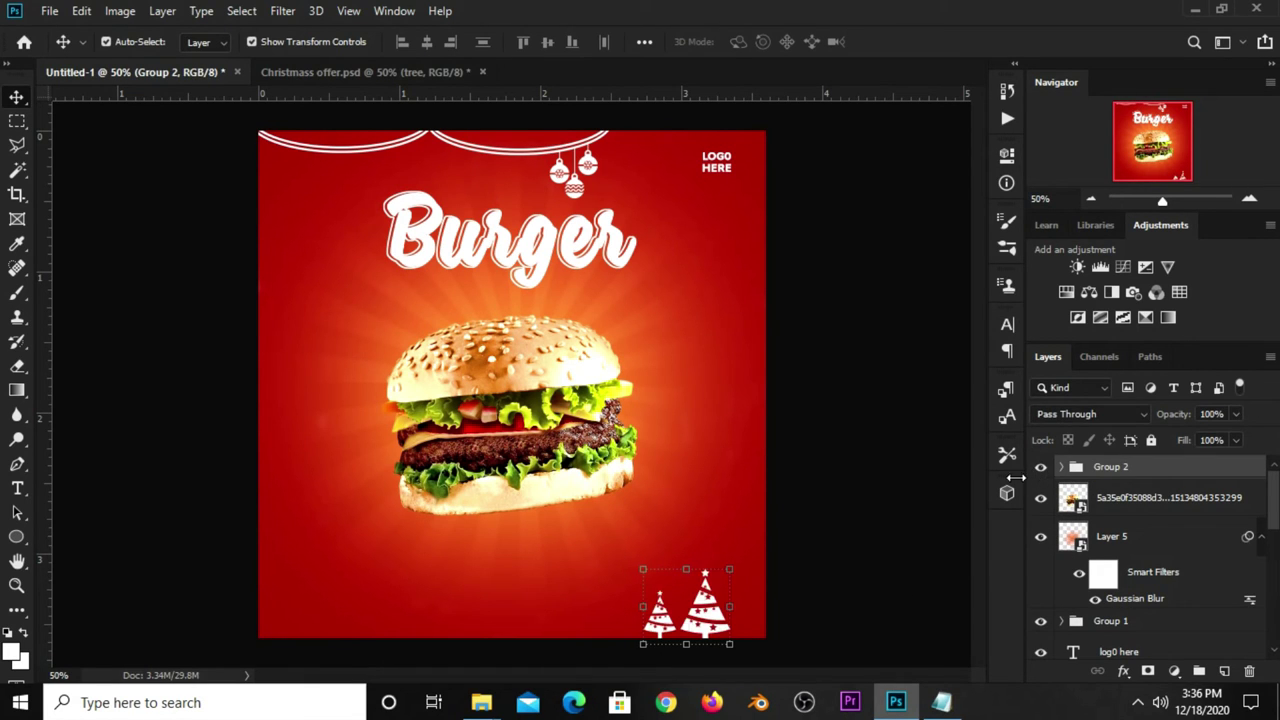
{"action": "left_click", "coordinate": [817, 557]}
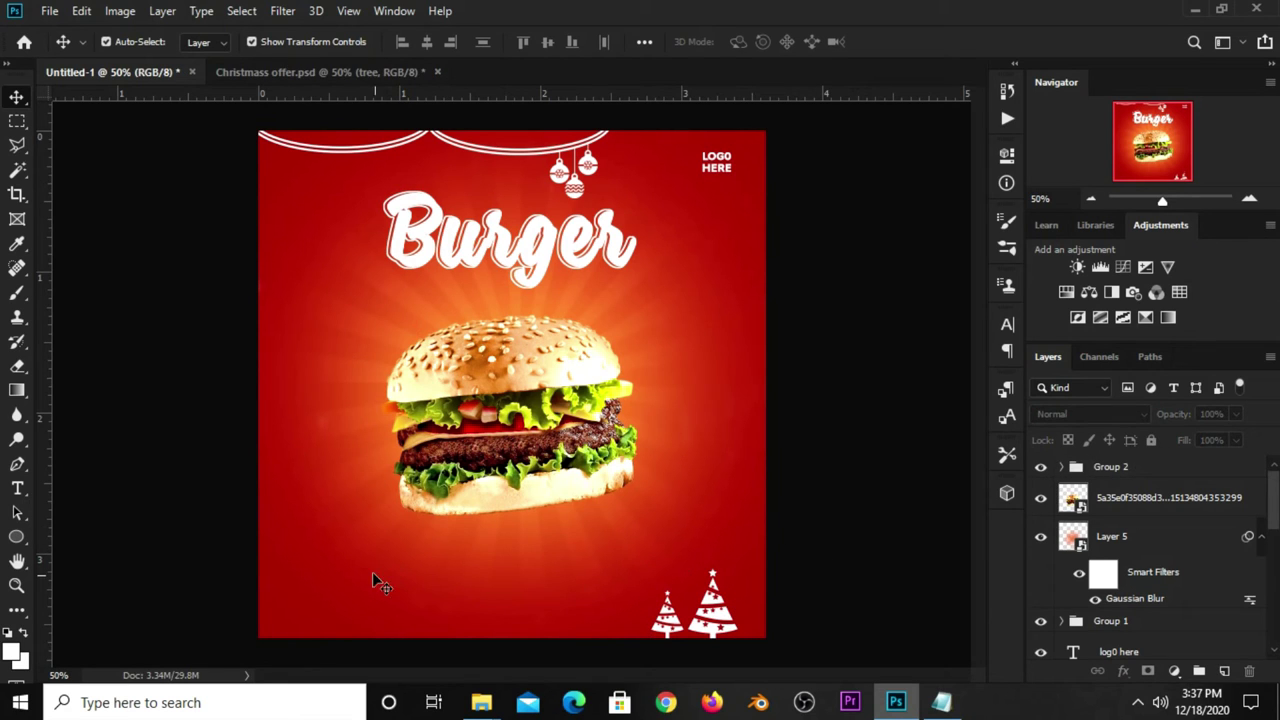
Draw a white rectangle at the ad's bottom-left with 27 px rounded corners.
{"action": "left_click", "coordinate": [17, 530]}
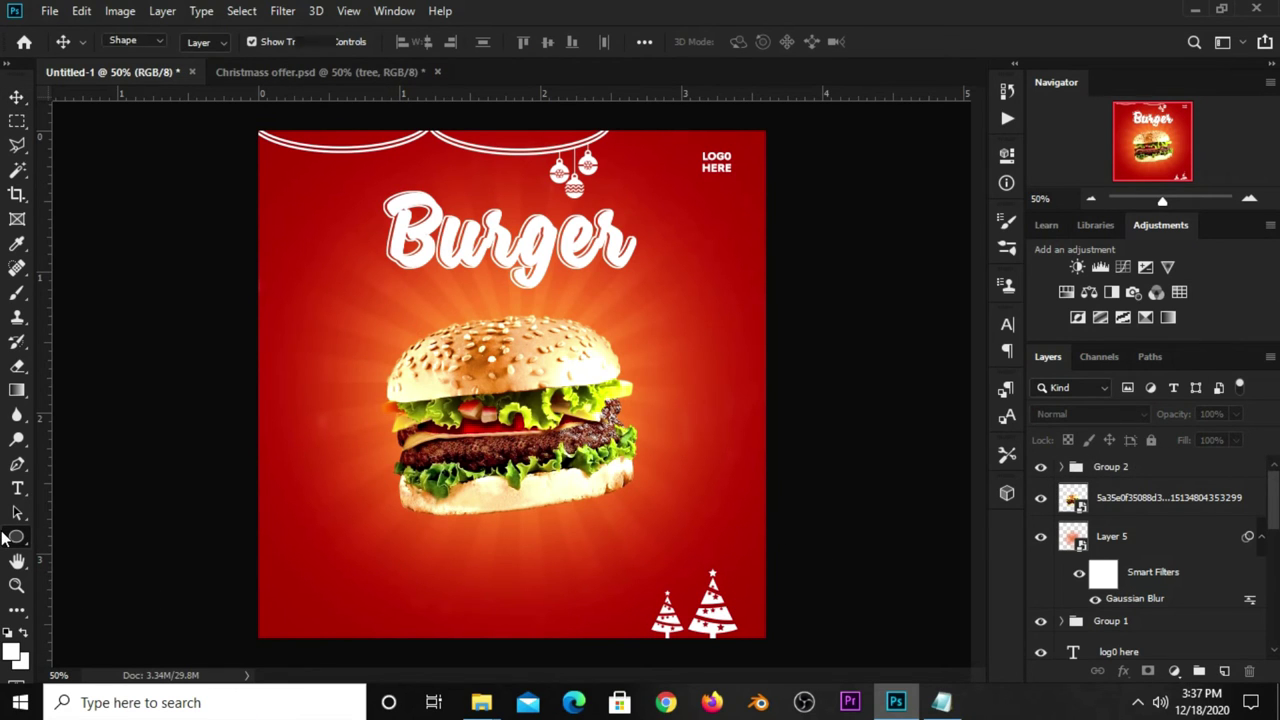
{"action": "right_click", "coordinate": [17, 532]}
{"action": "left_click", "coordinate": [99, 537]}
{"action": "left_click_drag", "start_coordinate": [290, 567], "coordinate": [396, 590]}
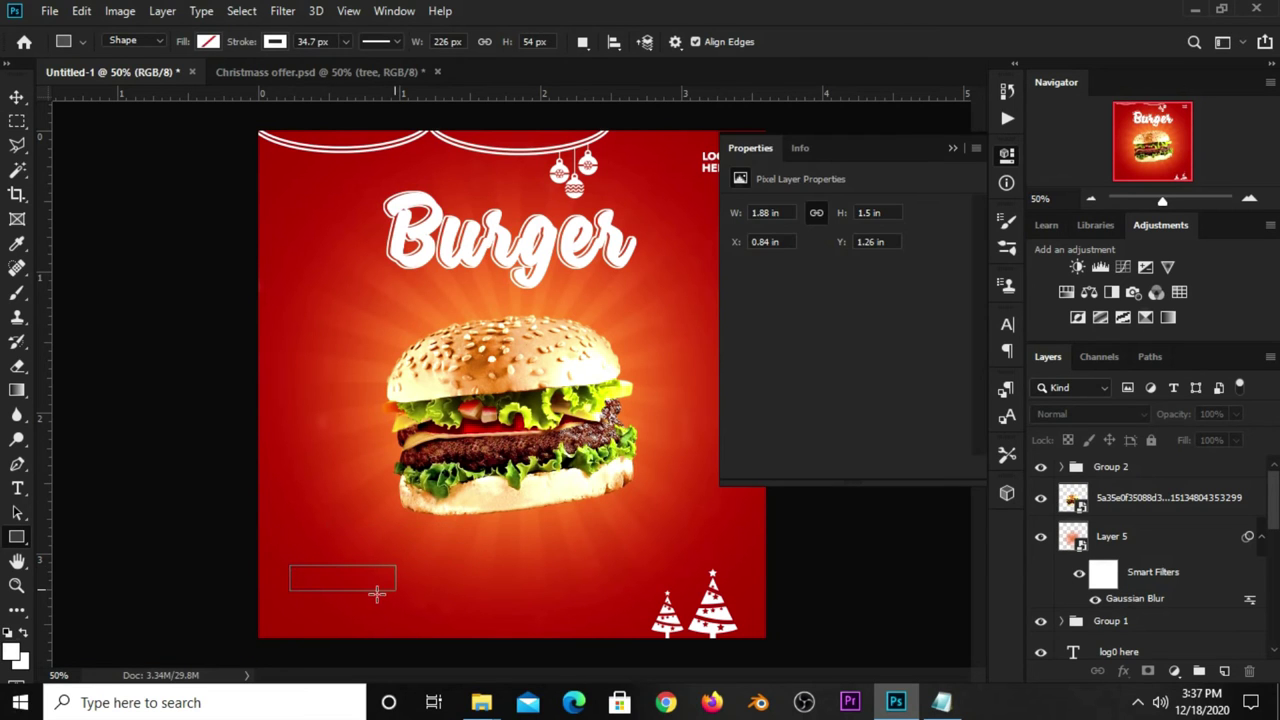
{"action": "left_click_drag", "start_coordinate": [899, 336], "coordinate": [935, 358]}
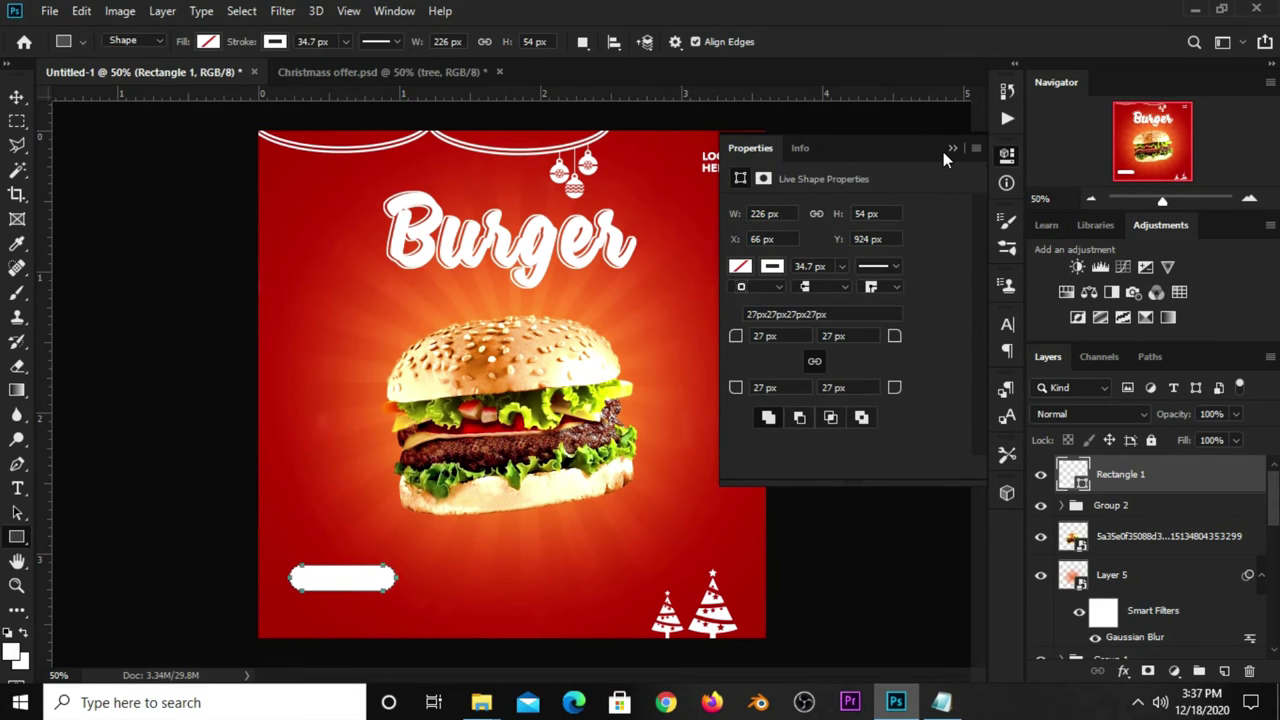
{"action": "left_click", "coordinate": [951, 149]}
Stretch the pill shape to about 114% width.
{"action": "key", "text": "v"}
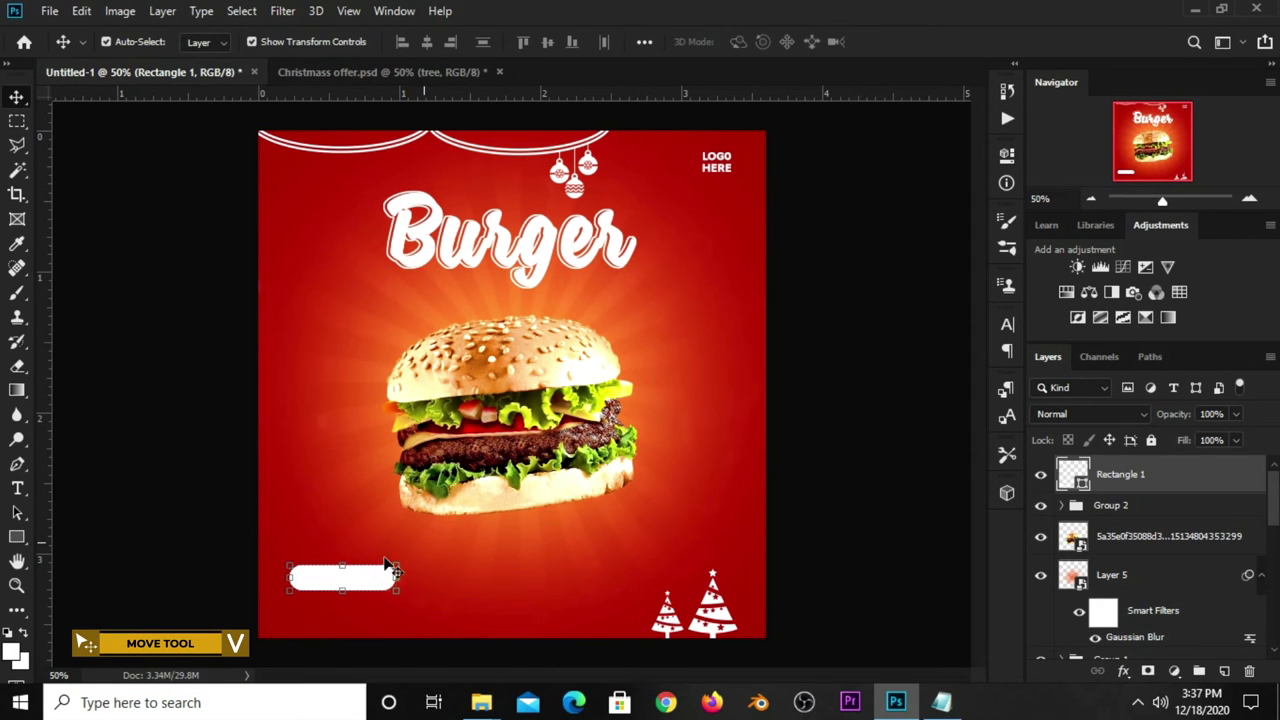
{"action": "left_click_drag", "start_coordinate": [393, 573], "coordinate": [422, 572]}
{"action": "key", "text": "Return"}
{"action": "left_click", "coordinate": [880, 508]}
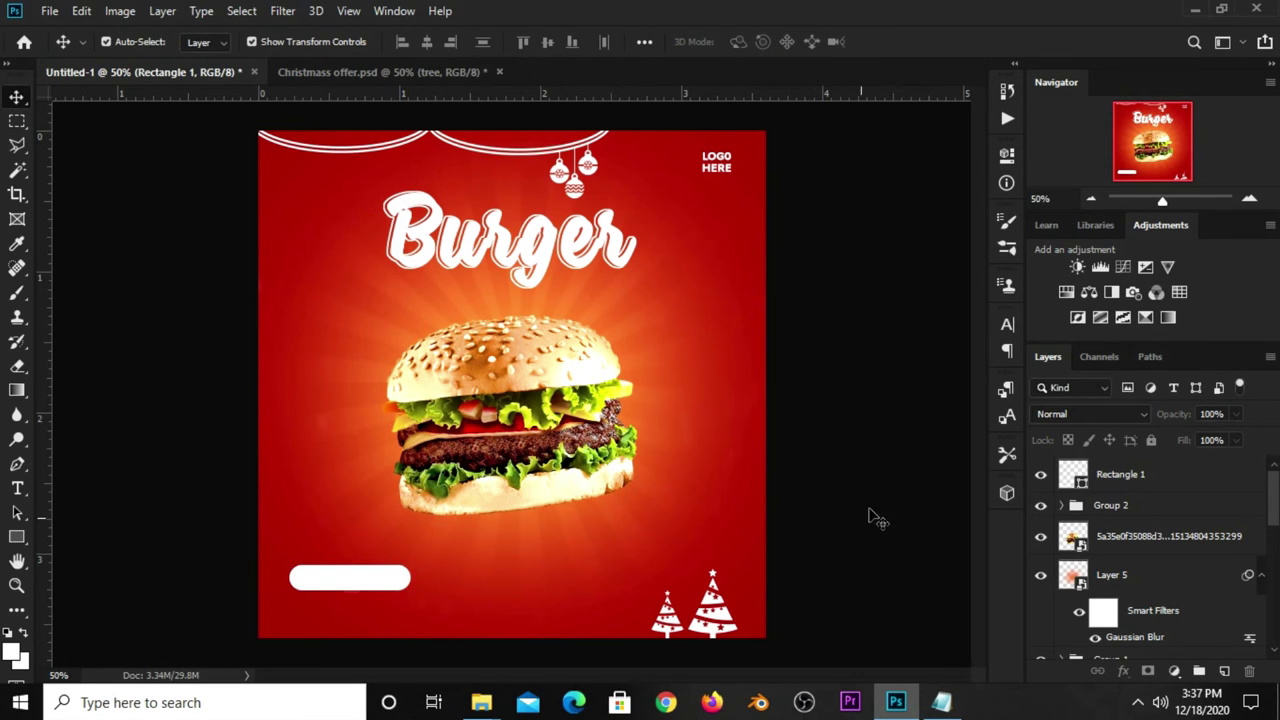
Select the Order Now line in the Notepad notes.
{"action": "left_click", "coordinate": [941, 702]}
{"action": "left_click_drag", "start_coordinate": [735, 466], "coordinate": [672, 468]}
{"action": "left_click", "coordinate": [662, 463]}
Copy 'Order Now' from Notepad and set the Type tool colour to dark red ac1510.
{"action": "right_click", "coordinate": [668, 468]}
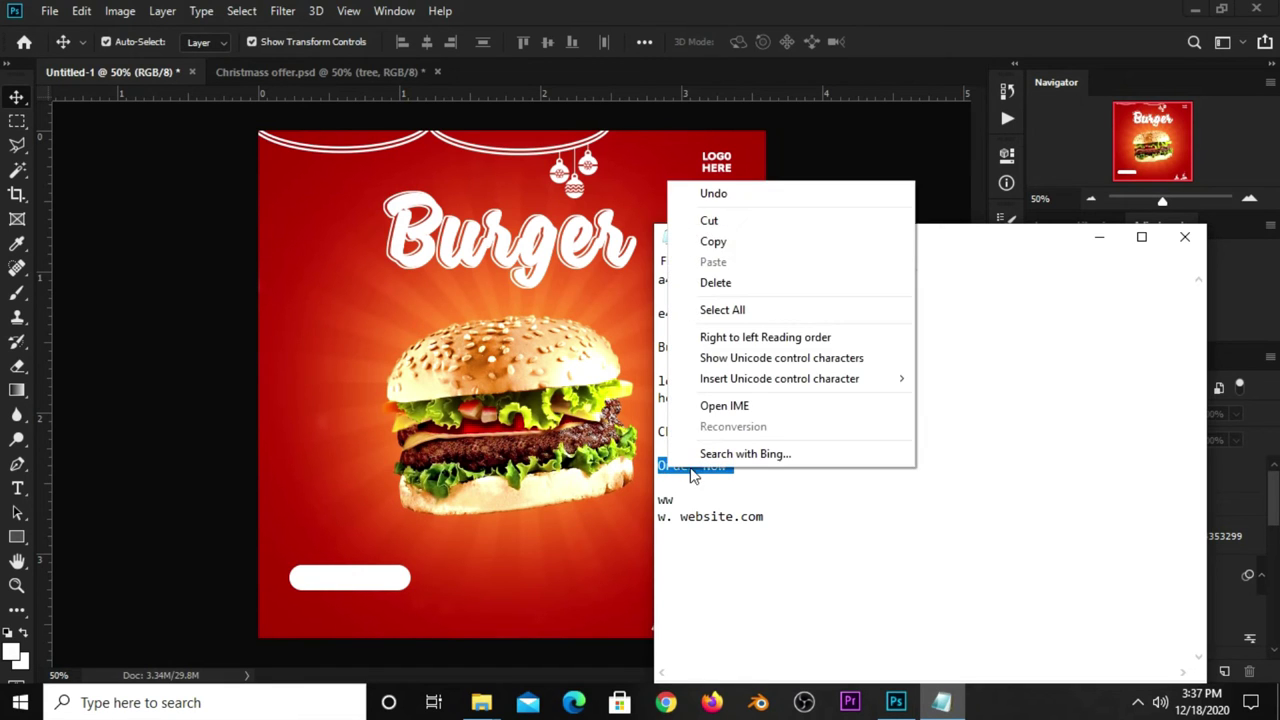
{"action": "left_click", "coordinate": [715, 240]}
{"action": "left_click", "coordinate": [864, 142]}
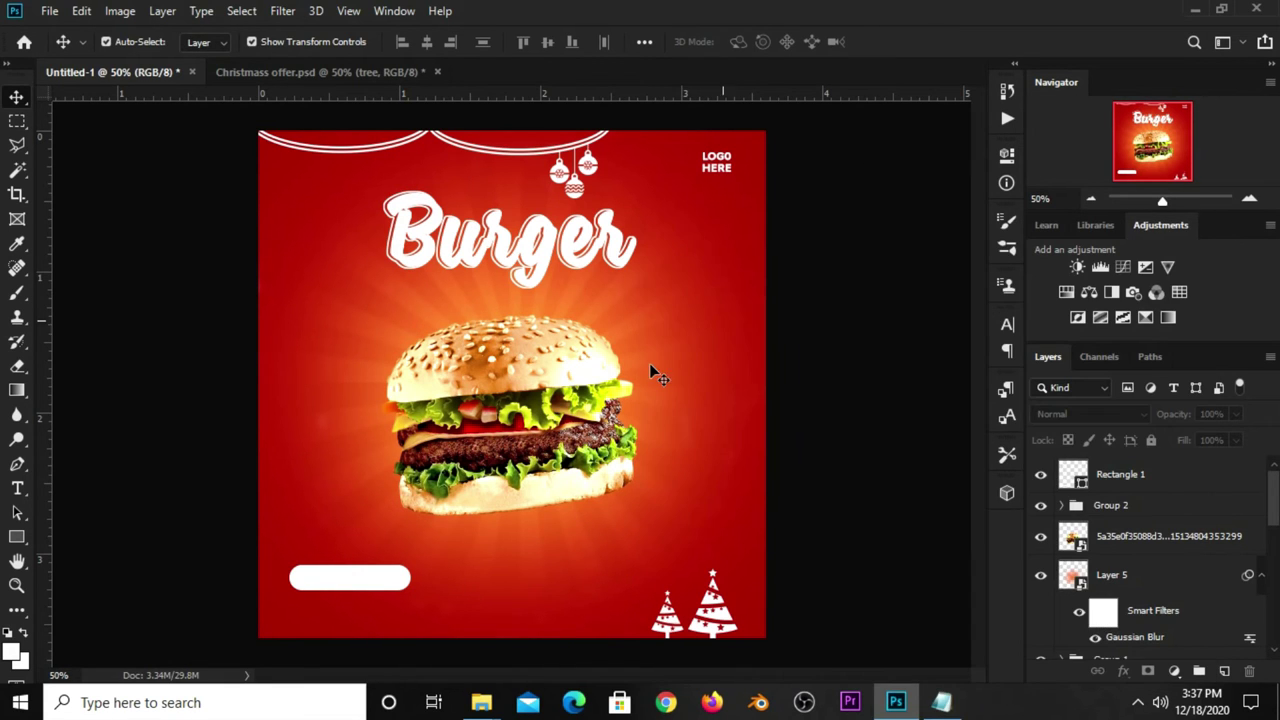
{"action": "left_click", "coordinate": [17, 488]}
{"action": "left_click", "coordinate": [70, 481]}
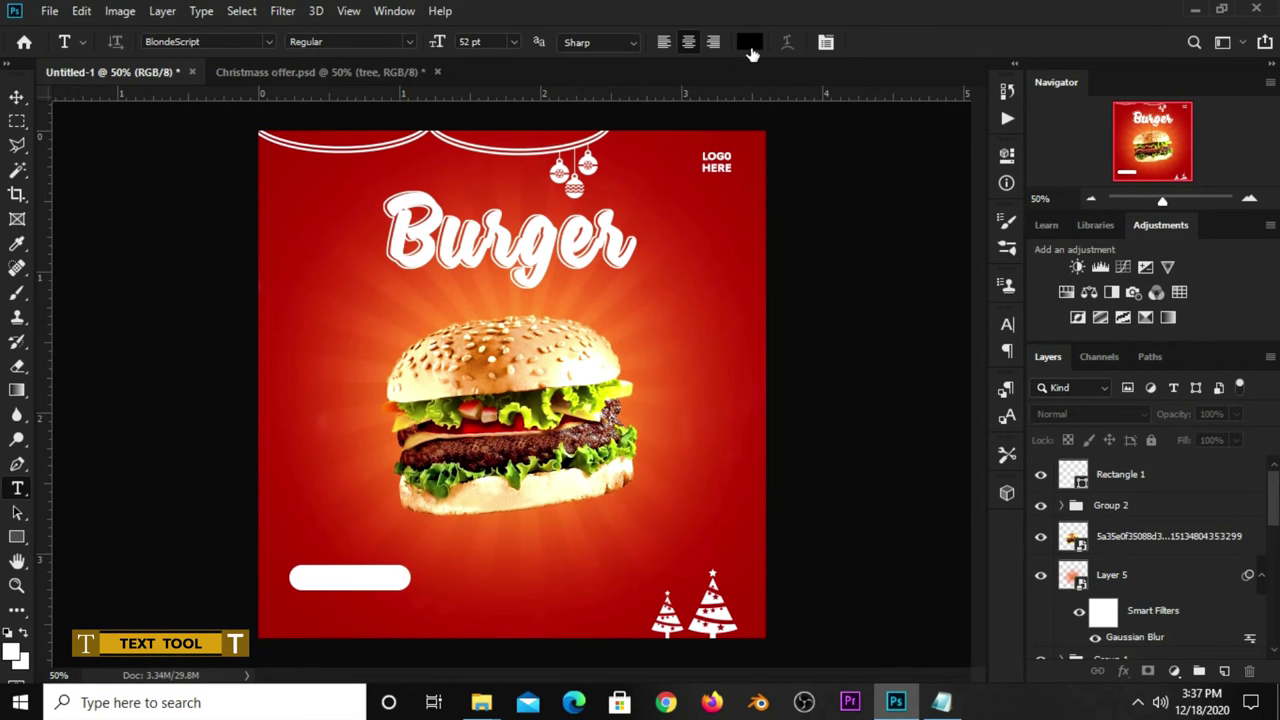
{"action": "left_click", "coordinate": [749, 42]}
{"action": "left_click", "coordinate": [480, 177]}
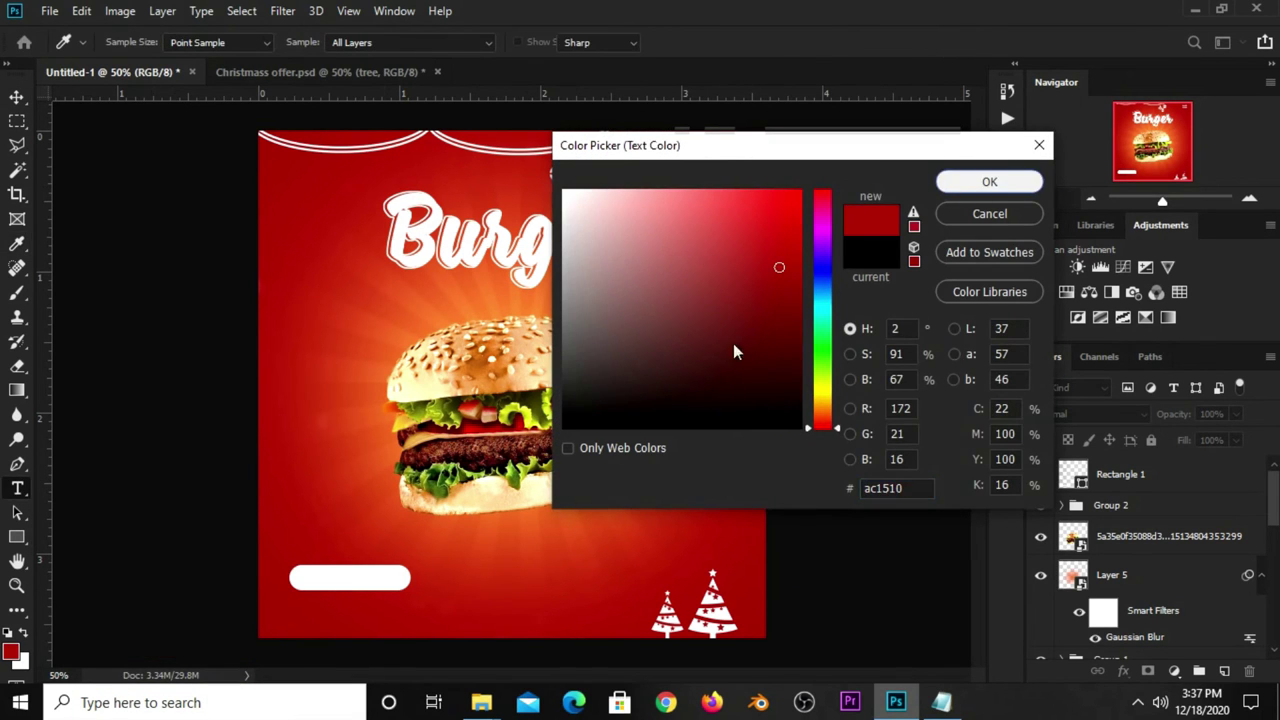
{"action": "key", "text": "Return"}
Add 'Order Now' text beside the white pill at 12 pt.
{"action": "left_click", "coordinate": [478, 578]}
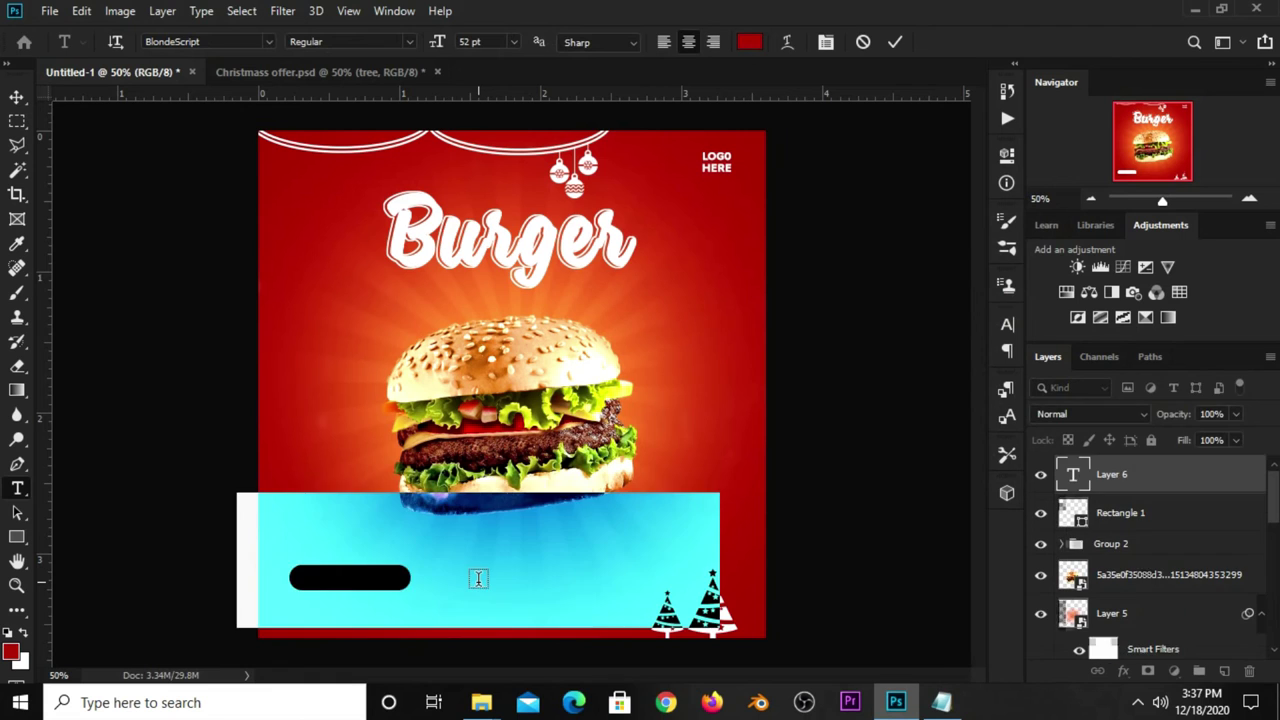
{"action": "type", "text": "Order Now"}
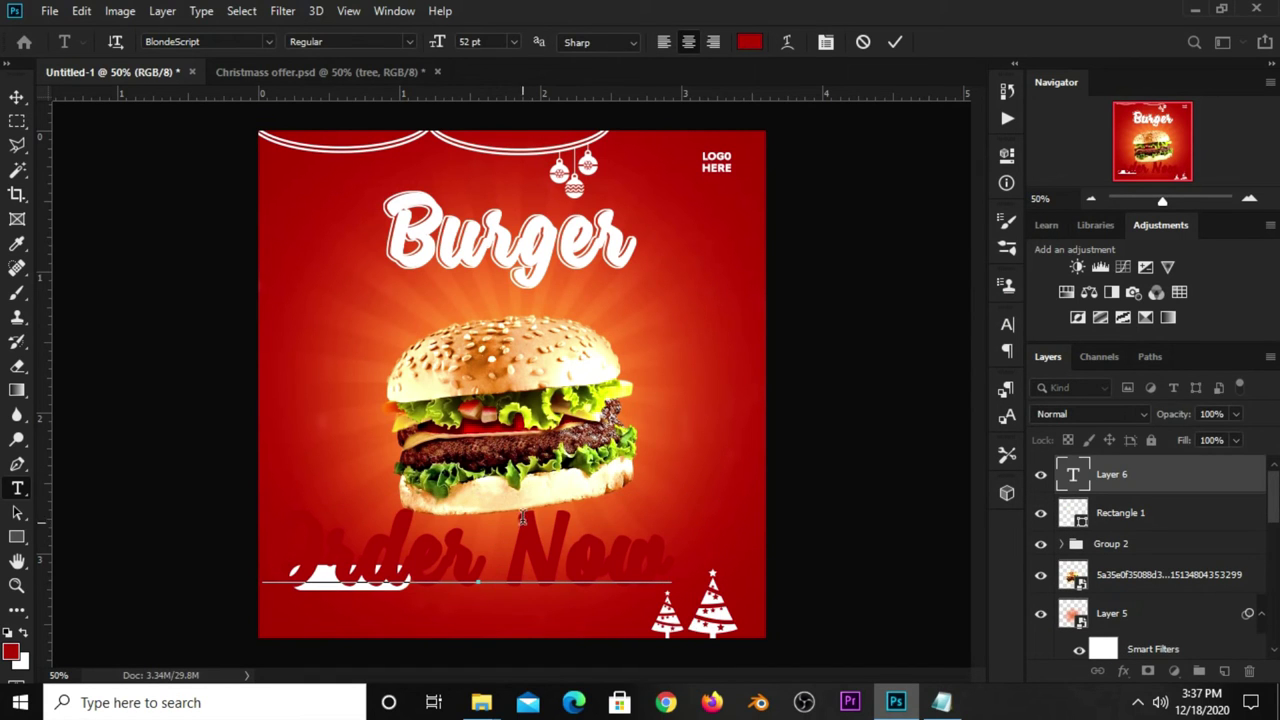
{"action": "left_click", "coordinate": [896, 42]}
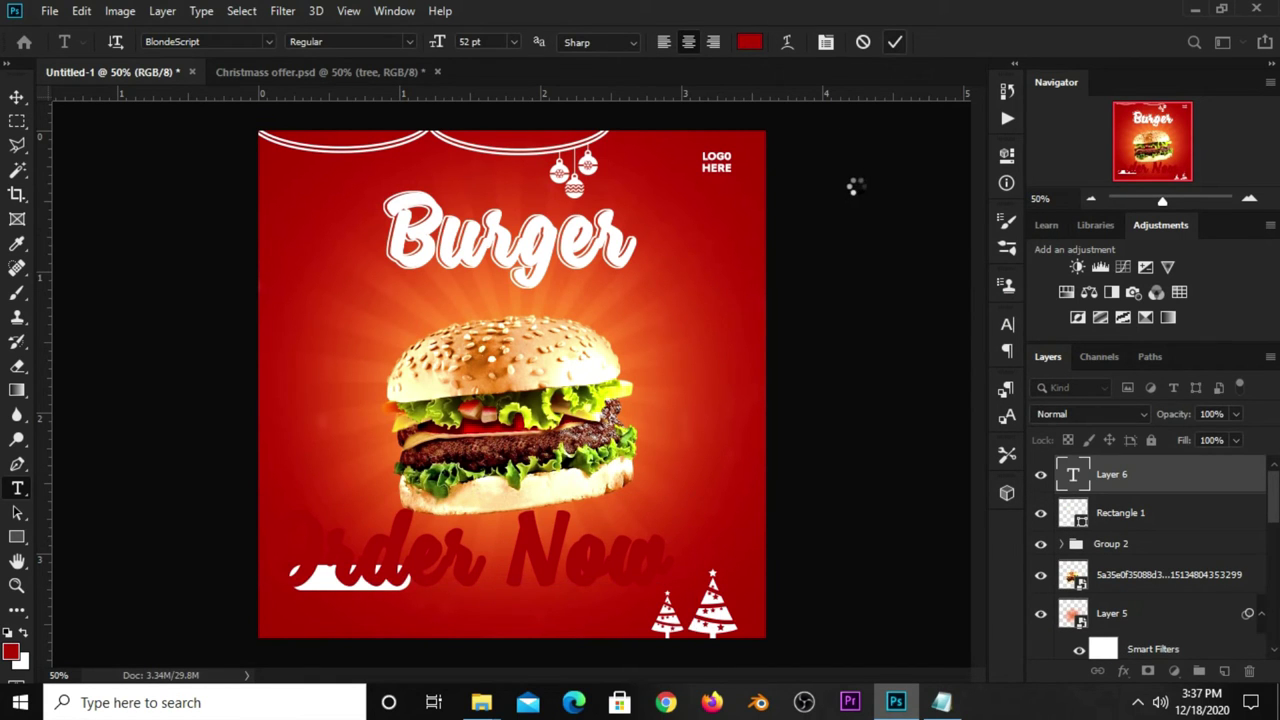
{"action": "left_click", "coordinate": [513, 42]}
{"action": "left_click", "coordinate": [495, 153]}
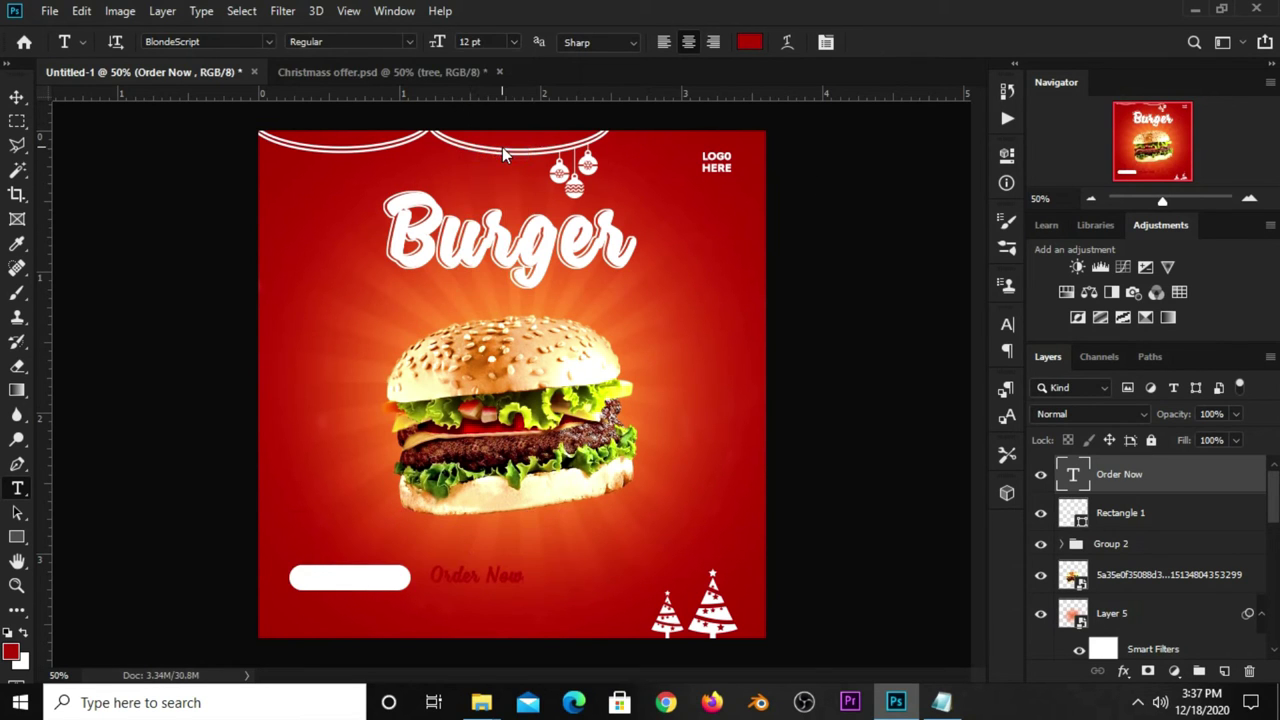
Set the button text to Adlinnaka Bold in All Caps.
{"action": "left_click", "coordinate": [1007, 323]}
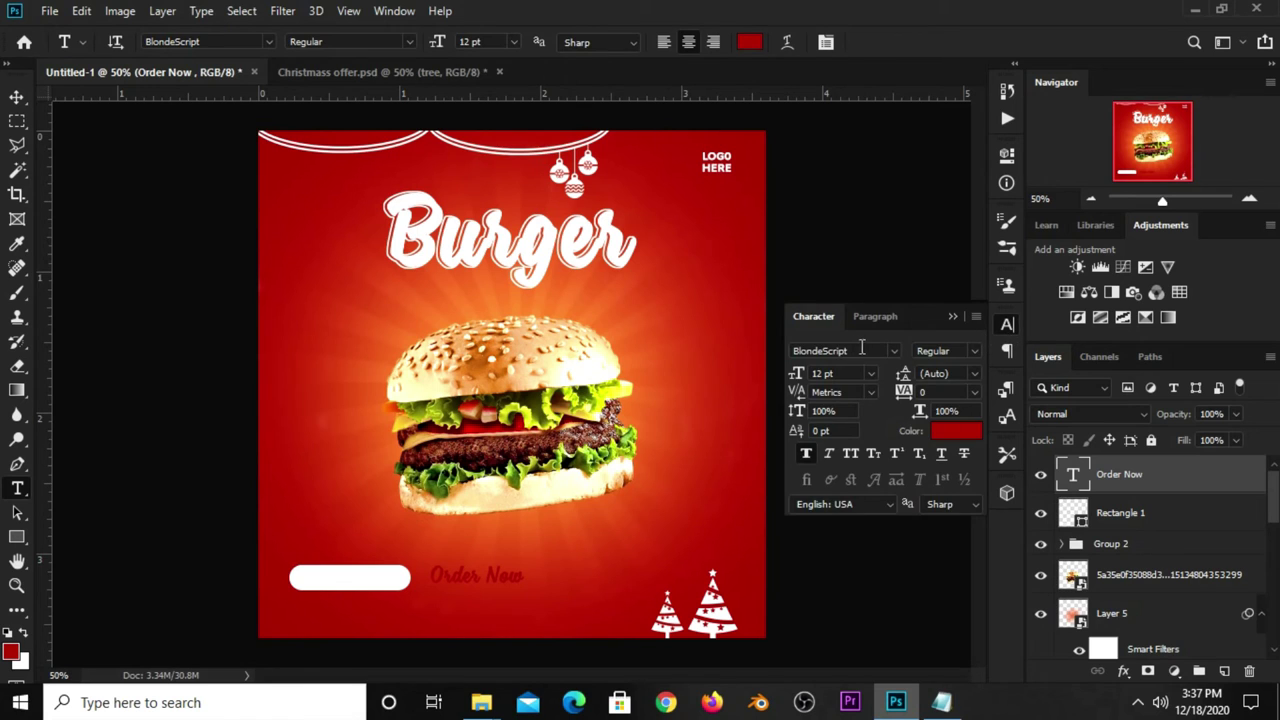
{"action": "left_click", "coordinate": [889, 350]}
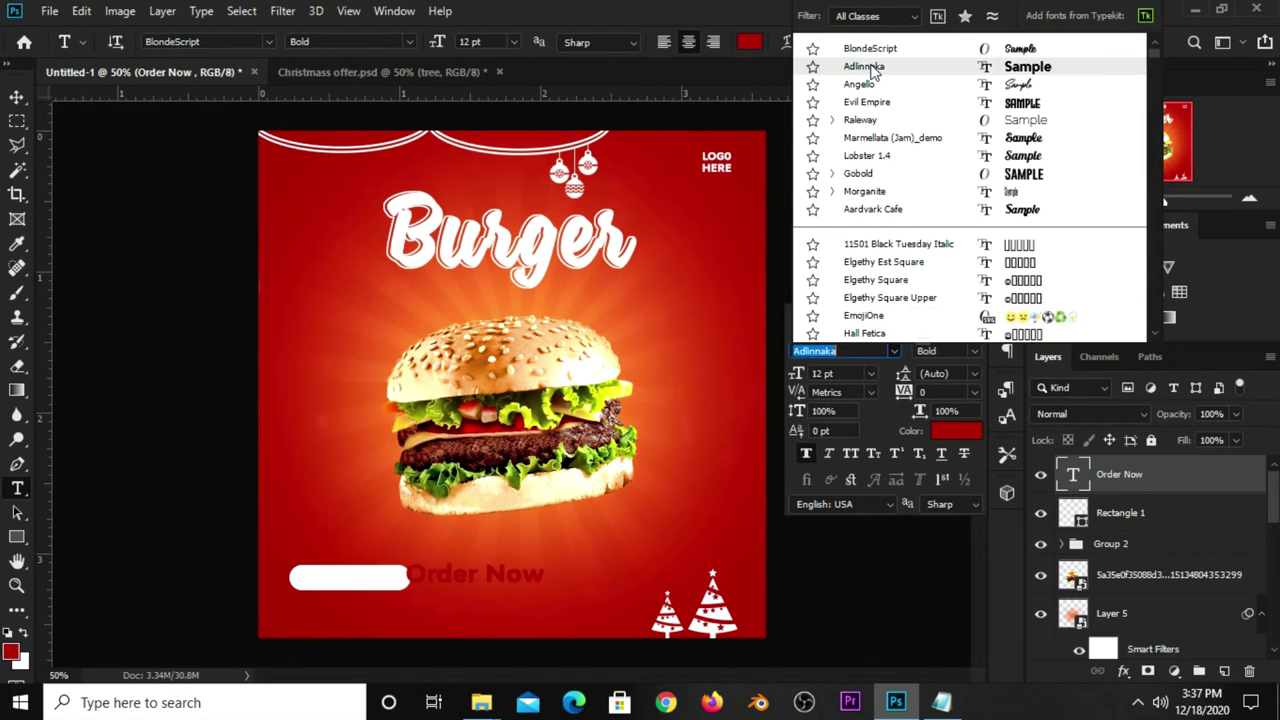
{"action": "left_click", "coordinate": [866, 66]}
{"action": "left_click", "coordinate": [870, 72]}
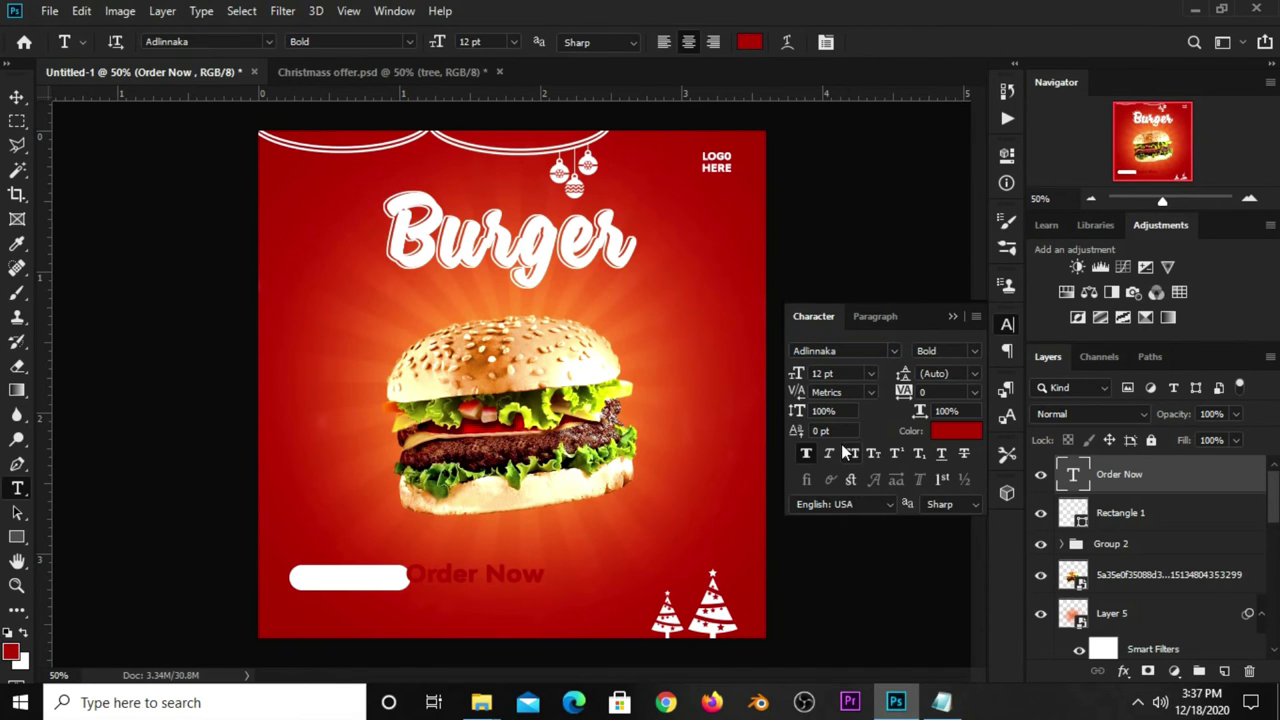
{"action": "left_click", "coordinate": [845, 450]}
{"action": "left_click", "coordinate": [950, 316]}
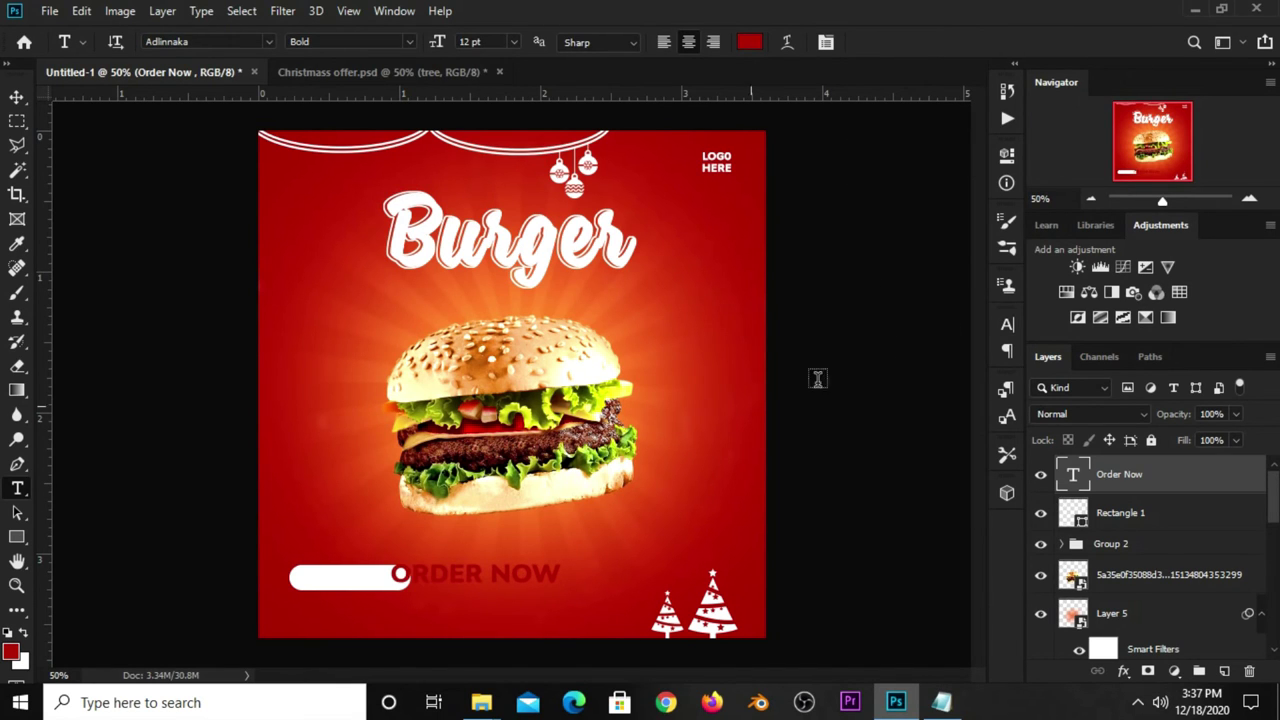
Scale ORDER NOW down to about 59% and move it into the white pill.
{"action": "key", "text": "v"}
{"action": "key", "text": "ctrl+t"}
{"action": "left_click_drag", "start_coordinate": [570, 556], "coordinate": [378, 590]}
{"action": "left_click_drag", "start_coordinate": [300, 572], "coordinate": [313, 574]}
{"action": "key", "text": "Return"}
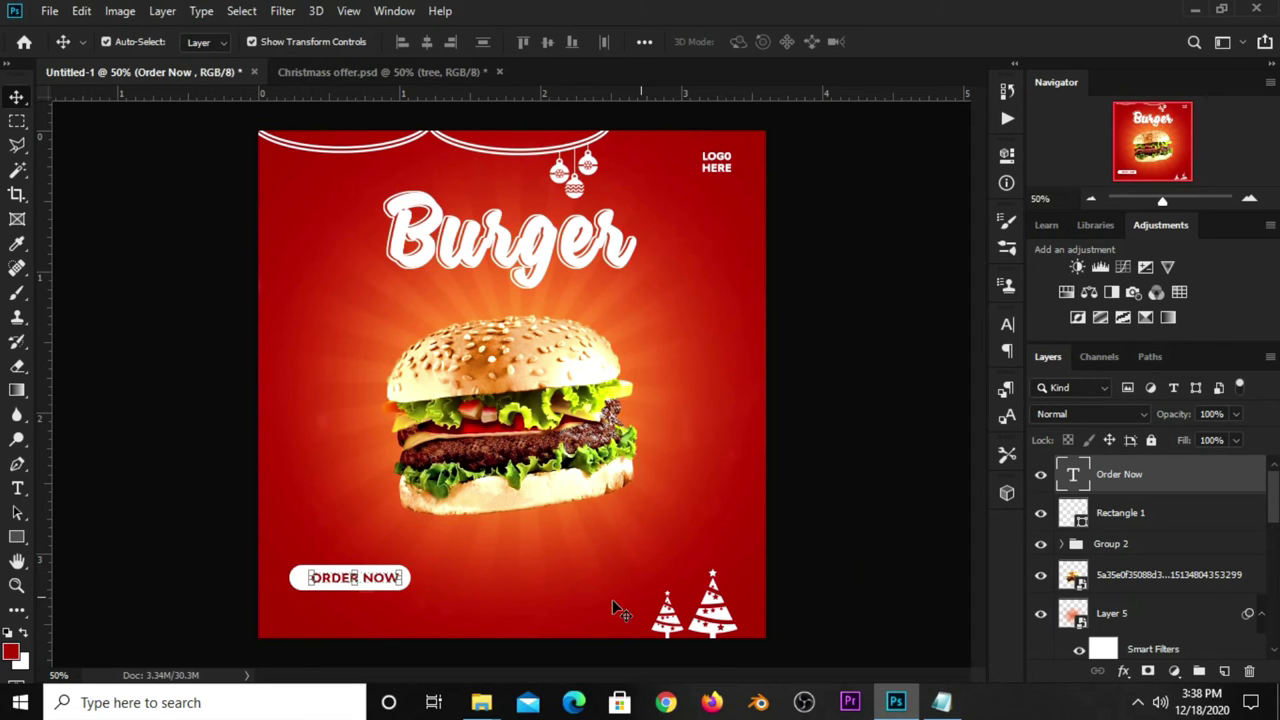
Centre ORDER NOW horizontally on the white pill.
{"action": "left_click", "coordinate": [1122, 514], "text": "shift"}
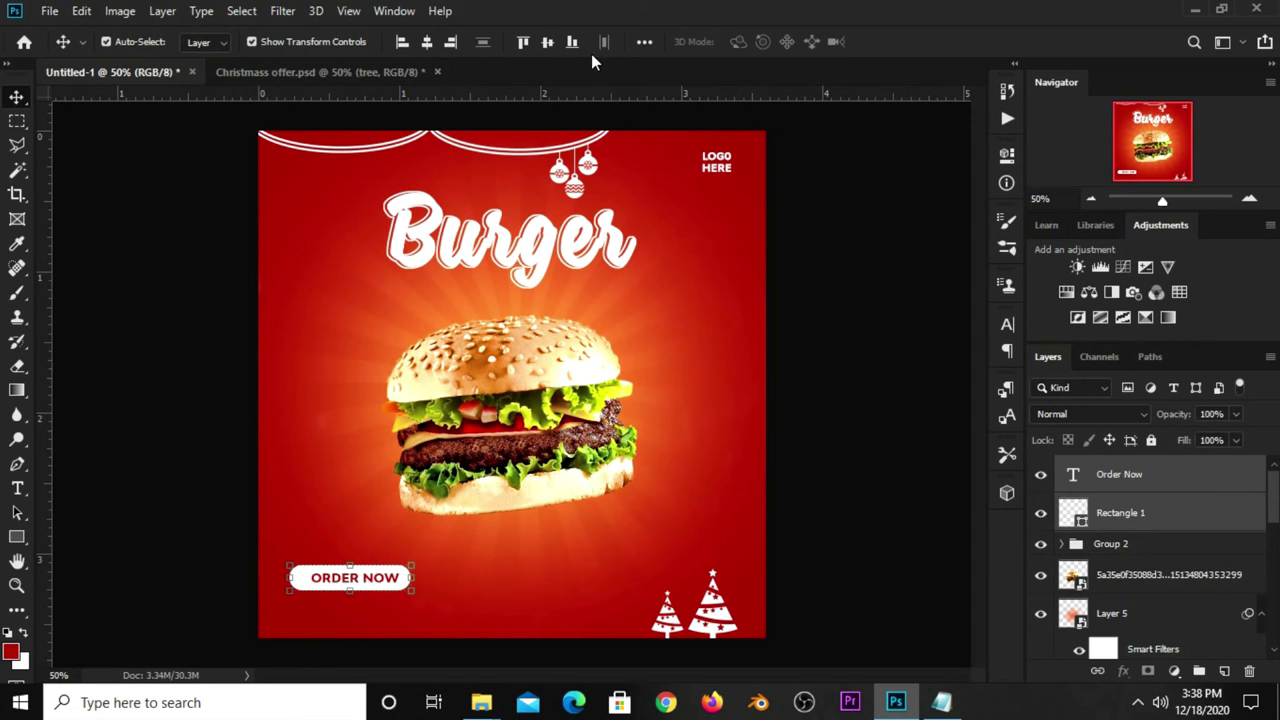
{"action": "left_click", "coordinate": [644, 42]}
{"action": "left_click", "coordinate": [588, 93]}
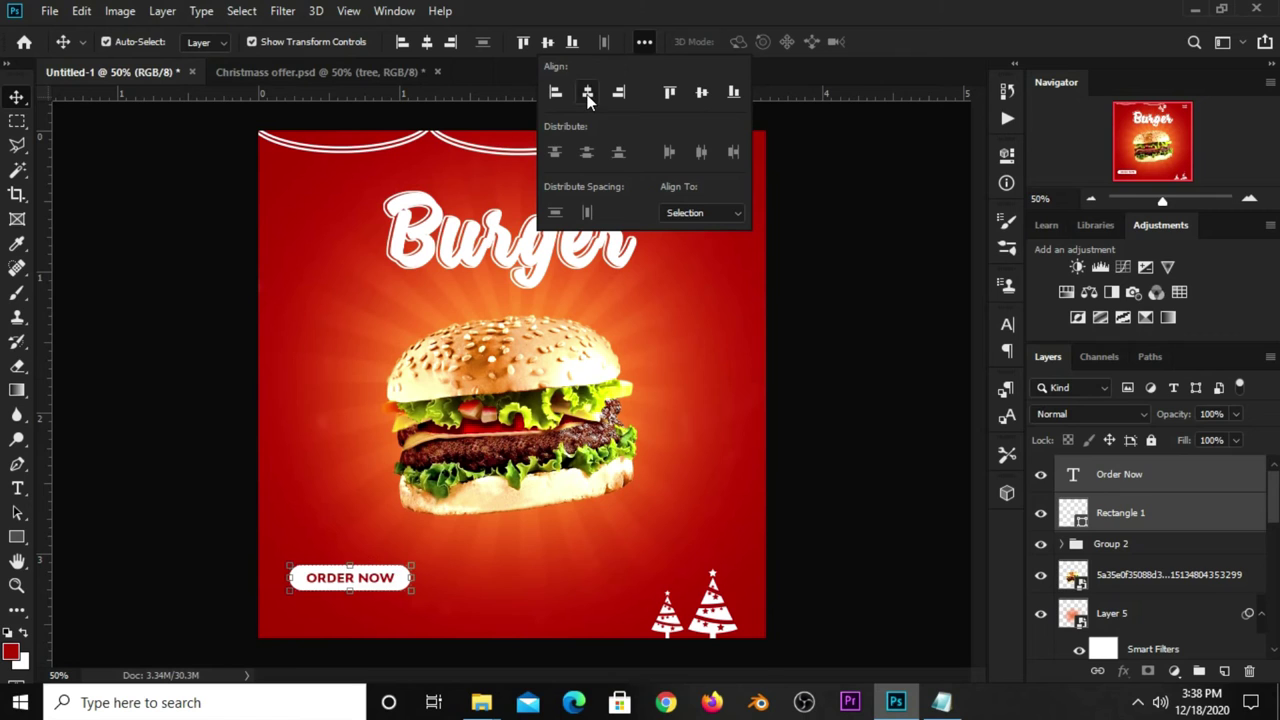
{"action": "left_click", "coordinate": [831, 250]}
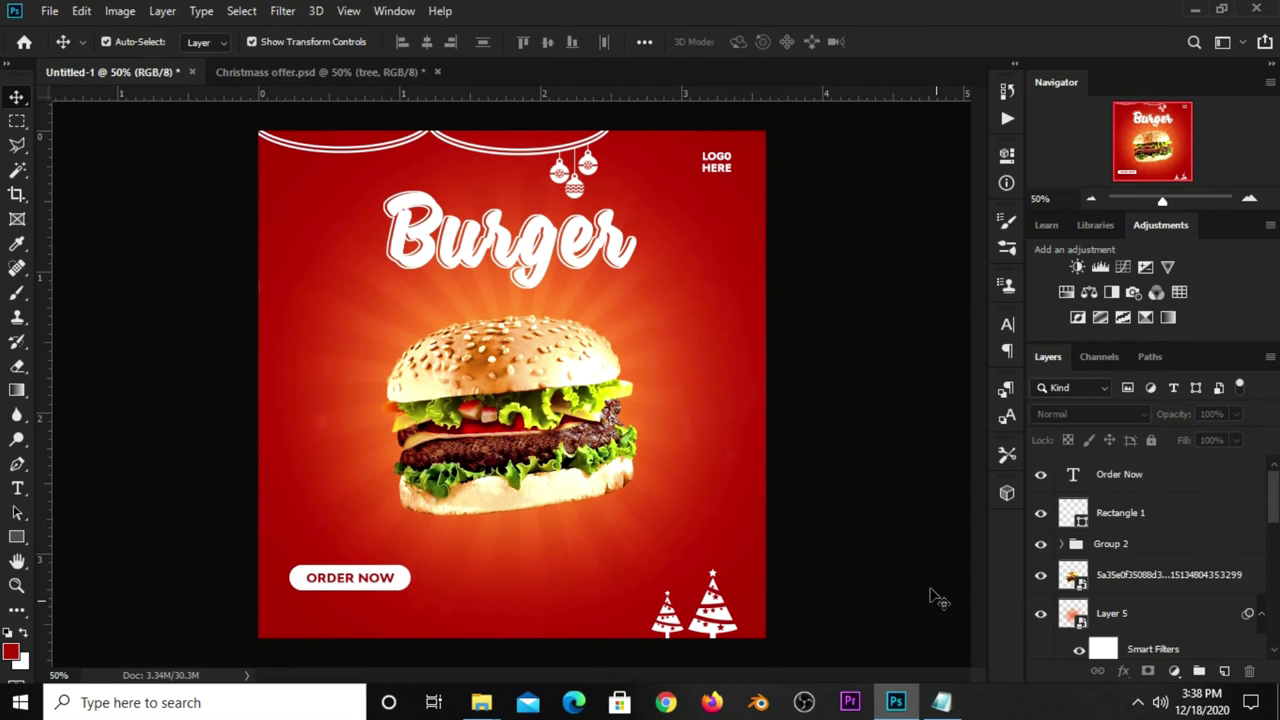
{"action": "left_click", "coordinate": [941, 702]}
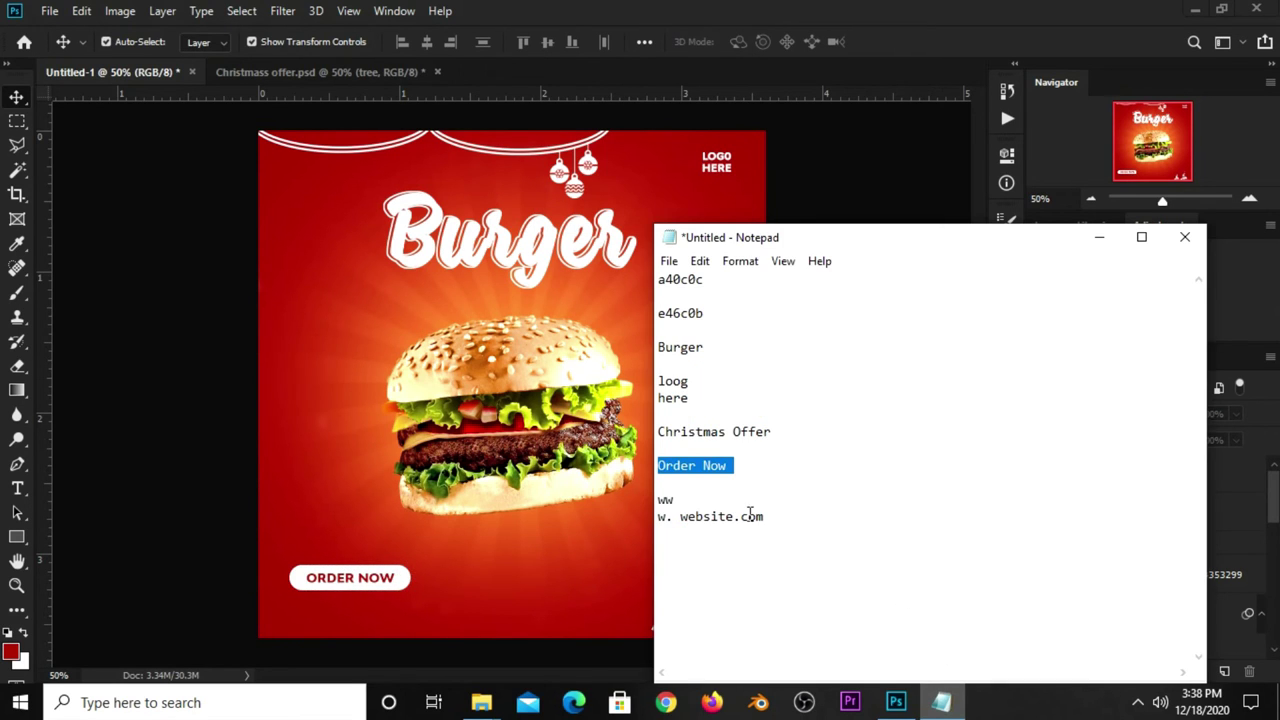
{"action": "left_click", "coordinate": [665, 518]}
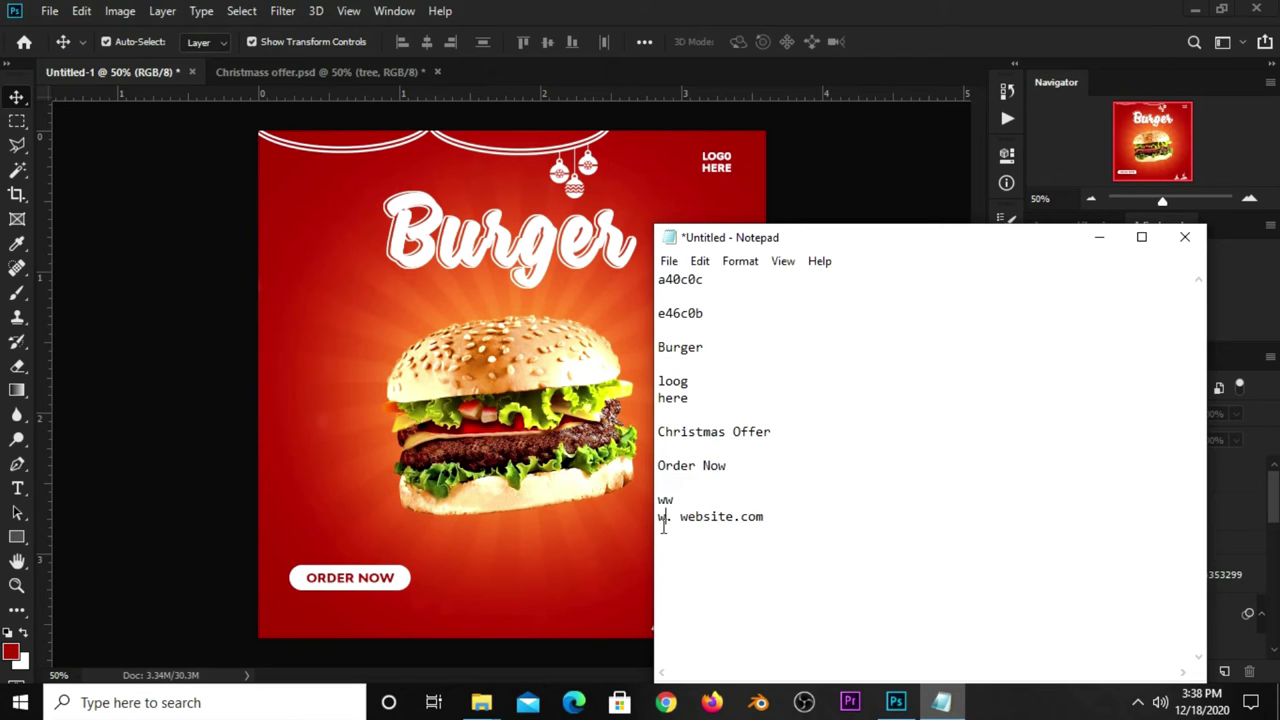
{"action": "key", "text": "BackSpace"}
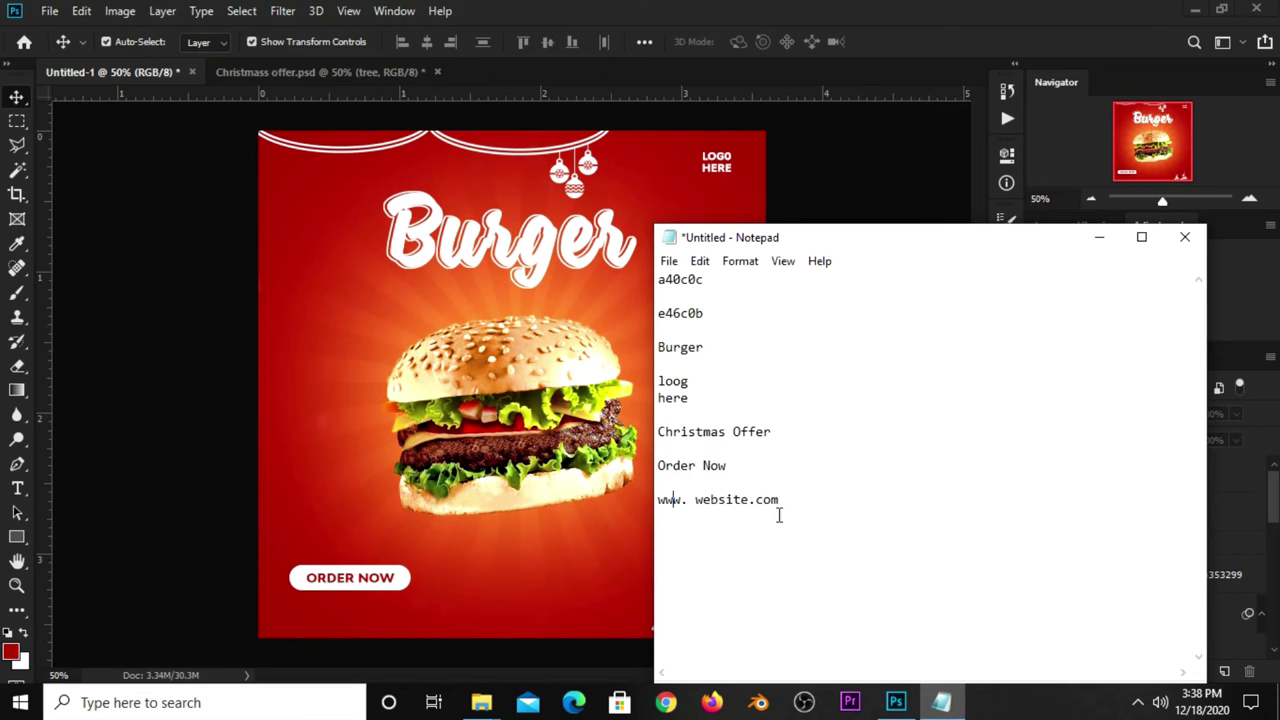
{"action": "key", "text": "BackSpace"}
{"action": "left_click_drag", "start_coordinate": [793, 498], "coordinate": [662, 499]}
{"action": "right_click", "coordinate": [712, 500]}
{"action": "left_click", "coordinate": [745, 277]}
Duplicate the ORDER NOW text just below the button.
{"action": "left_click", "coordinate": [806, 203]}
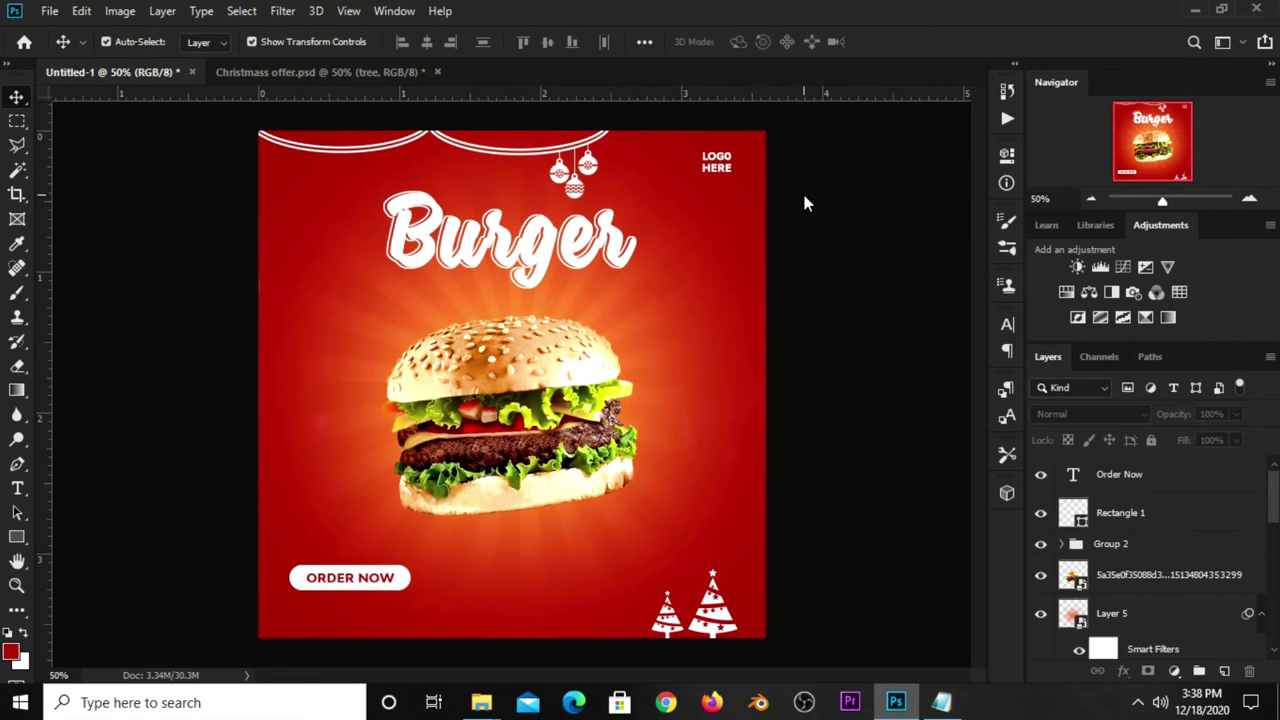
{"action": "left_click", "coordinate": [330, 588]}
{"action": "left_click", "coordinate": [361, 584]}
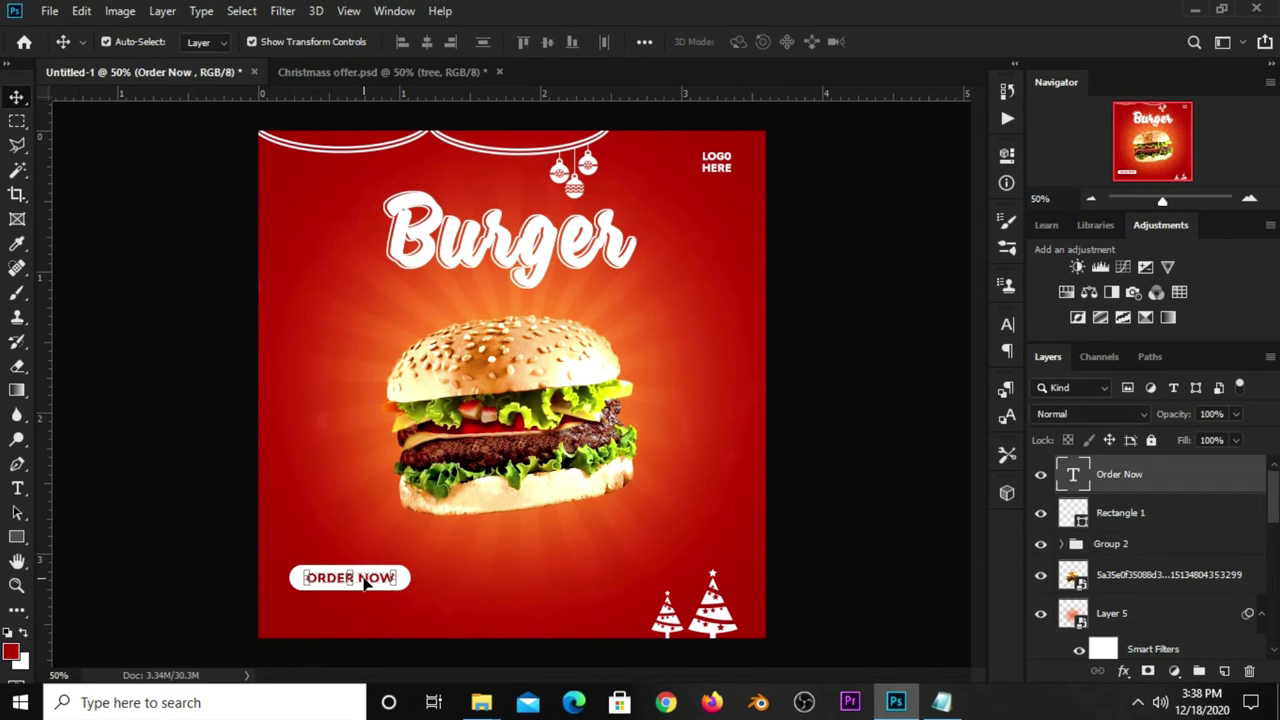
{"action": "left_click_drag", "start_coordinate": [366, 584], "coordinate": [366, 612]}
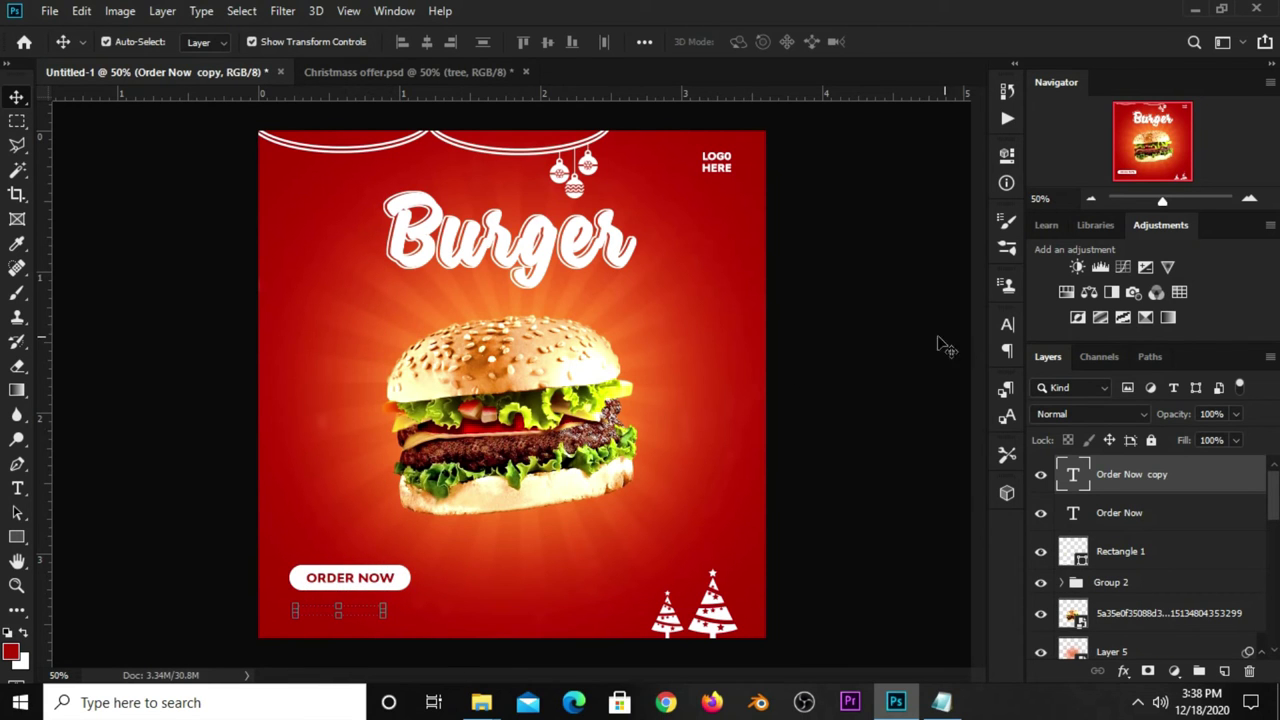
Make the duplicated text white.
{"action": "left_click", "coordinate": [1006, 326]}
{"action": "left_click", "coordinate": [950, 432]}
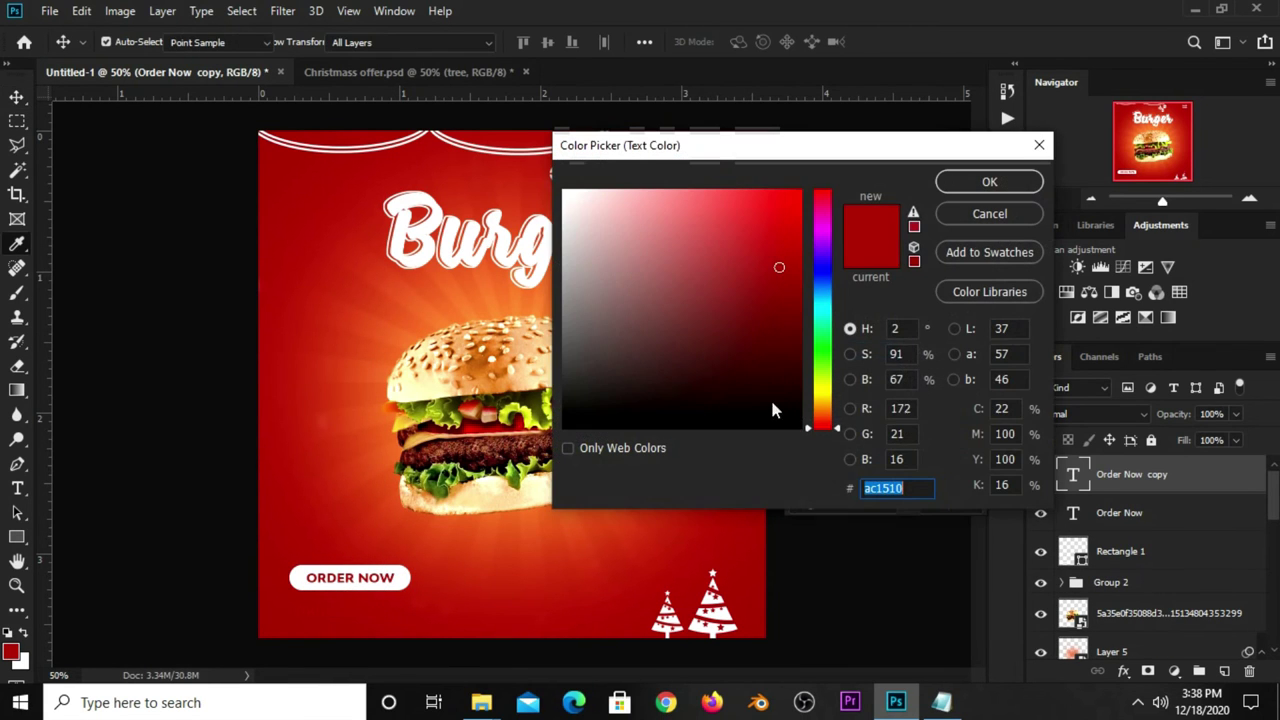
{"action": "left_click_drag", "start_coordinate": [600, 243], "coordinate": [556, 170]}
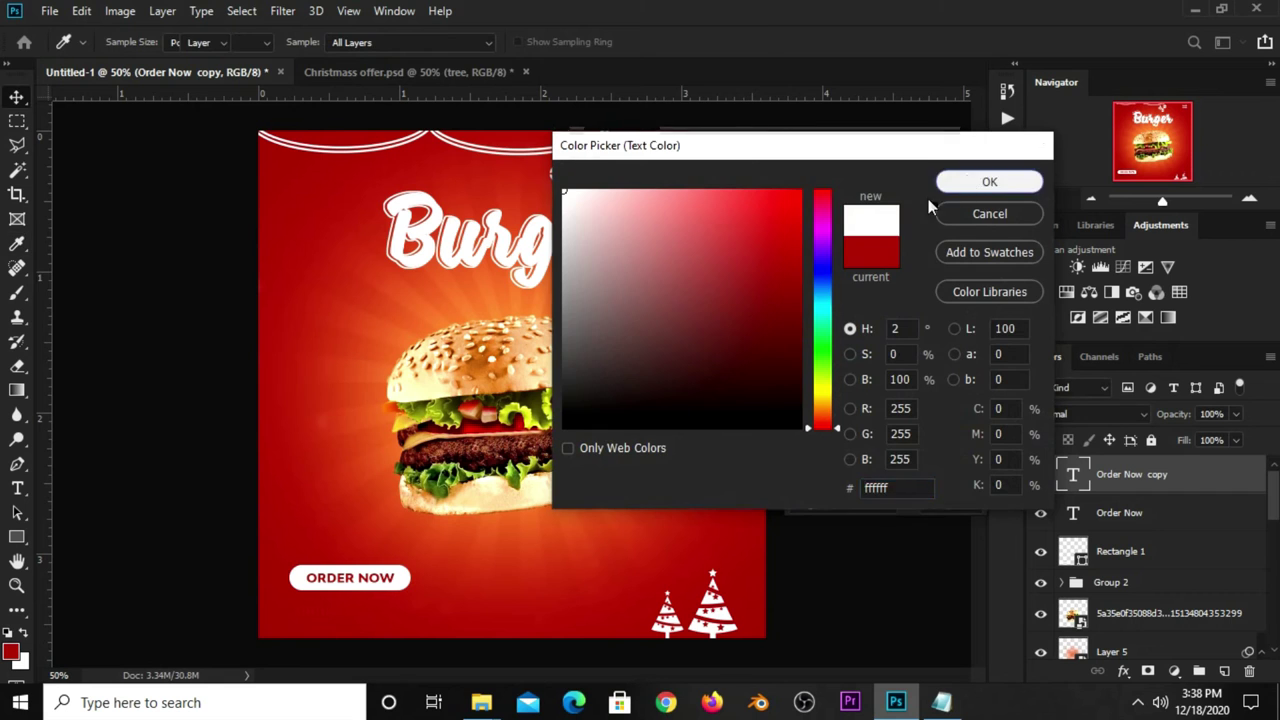
{"action": "left_click", "coordinate": [980, 182]}
{"action": "left_click", "coordinate": [950, 316]}
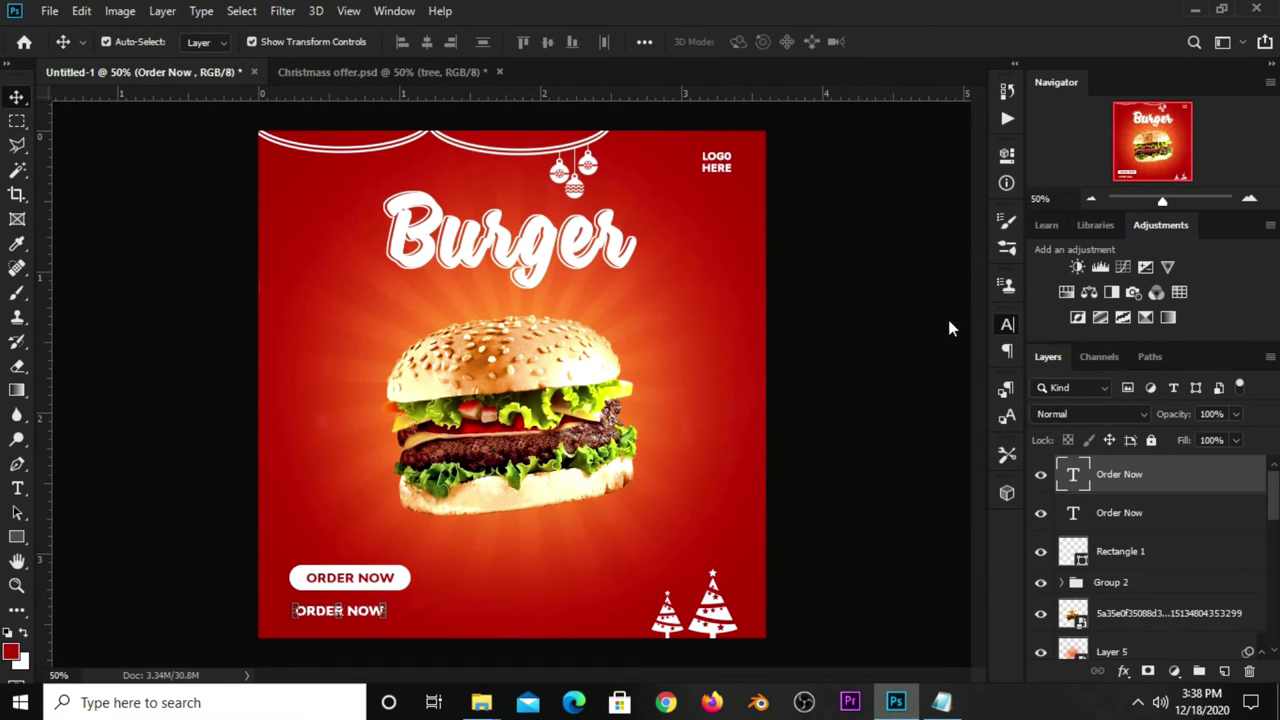
{"action": "left_click", "coordinate": [17, 488]}
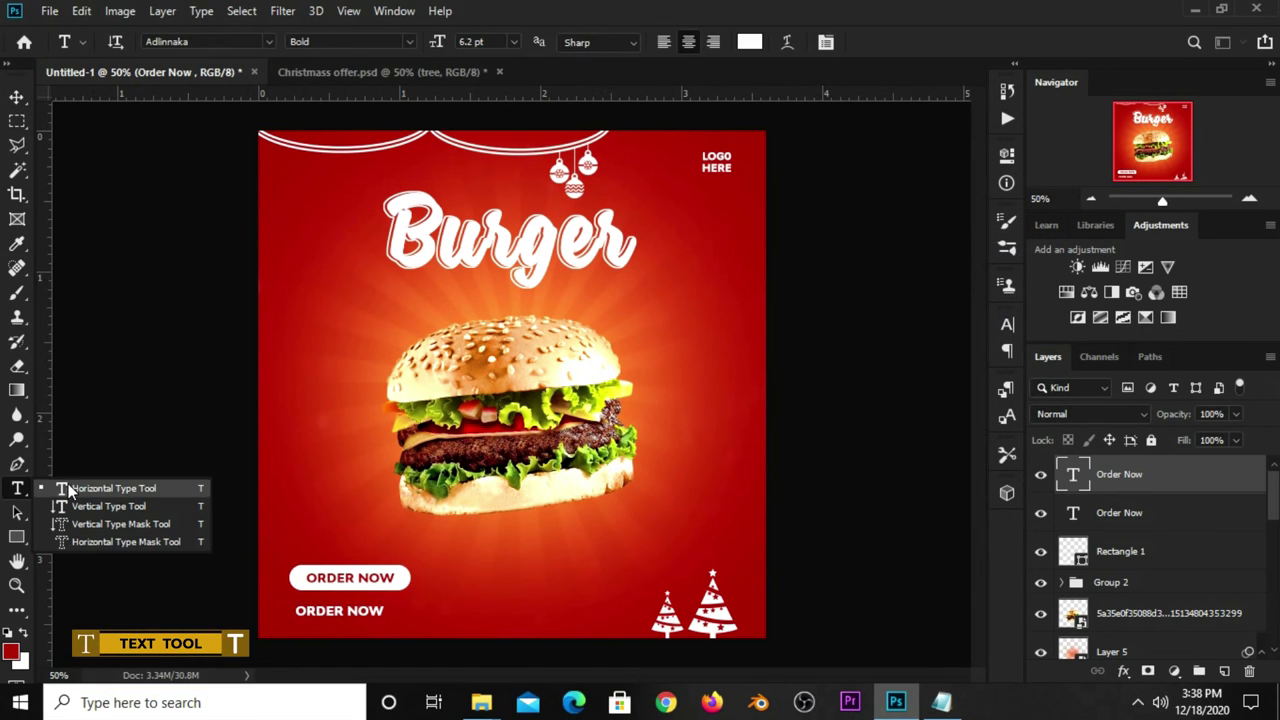
{"action": "left_click", "coordinate": [336, 608]}
{"action": "key", "text": "ctrl+a"}
{"action": "type", "text": "WWW.WEBSITE.COM"}
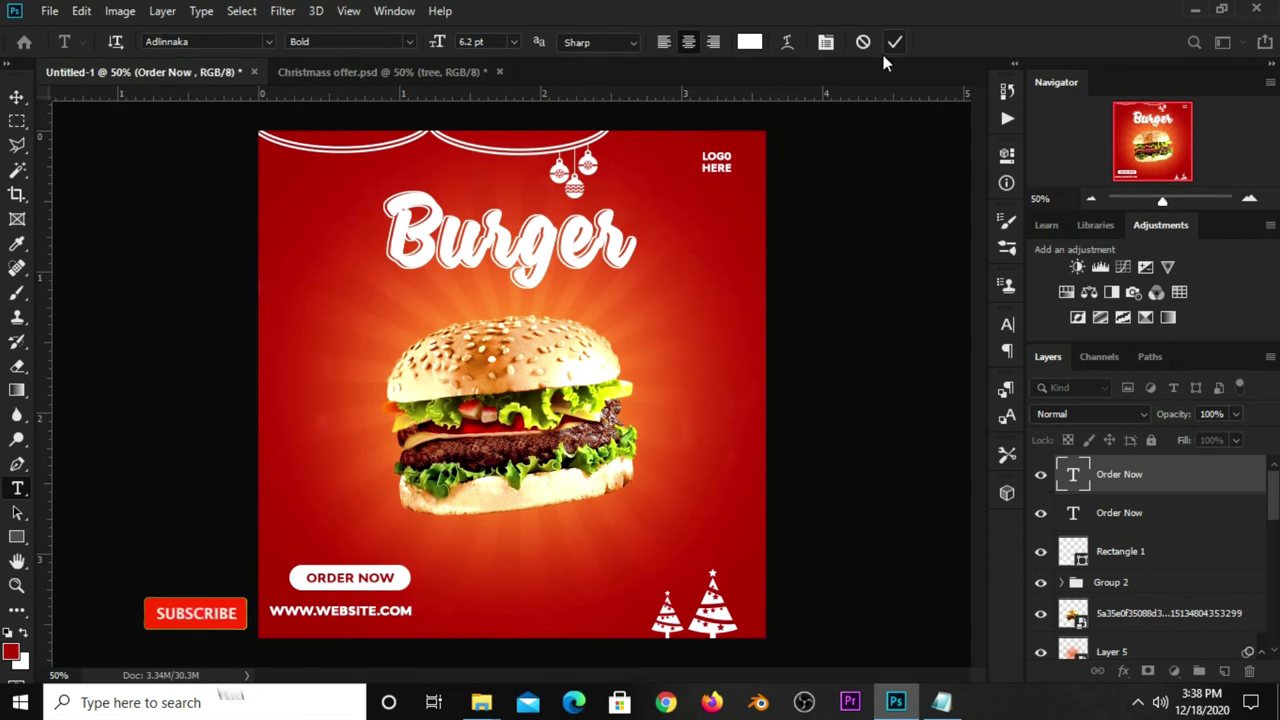
{"action": "left_click", "coordinate": [895, 41]}
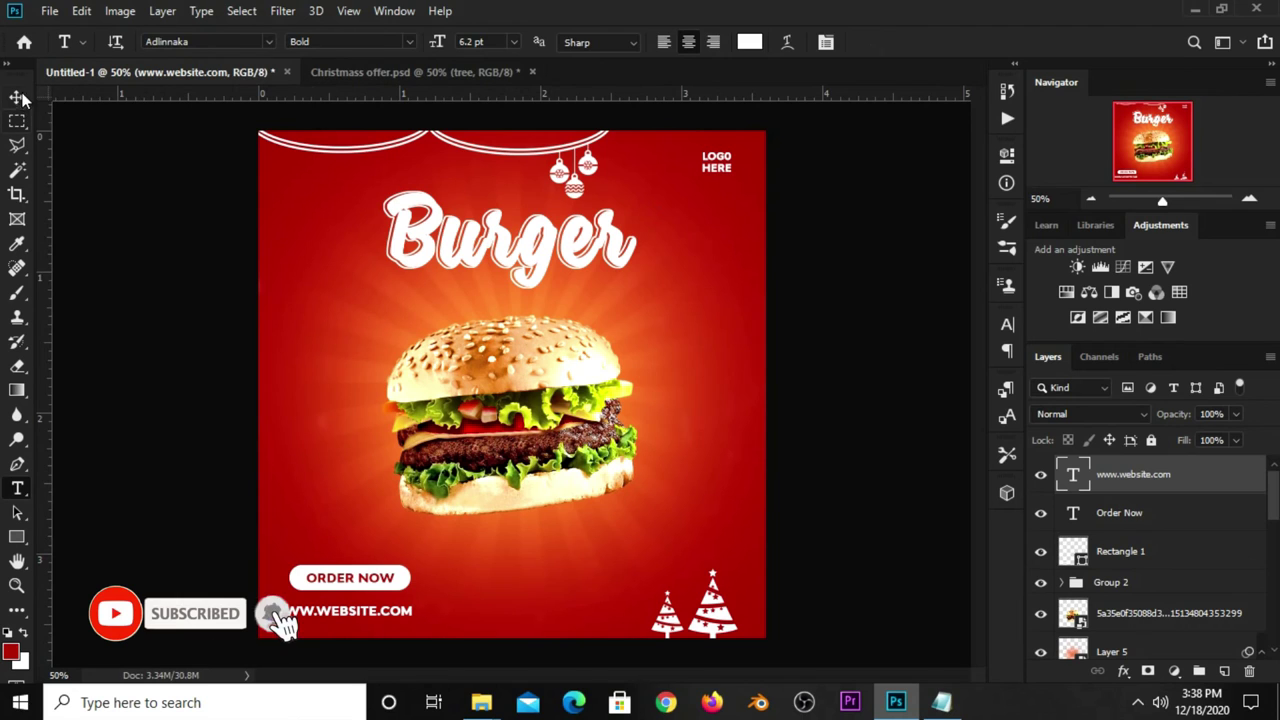
Make the address lowercase and enlarge it slightly beneath the button.
{"action": "left_click", "coordinate": [17, 97]}
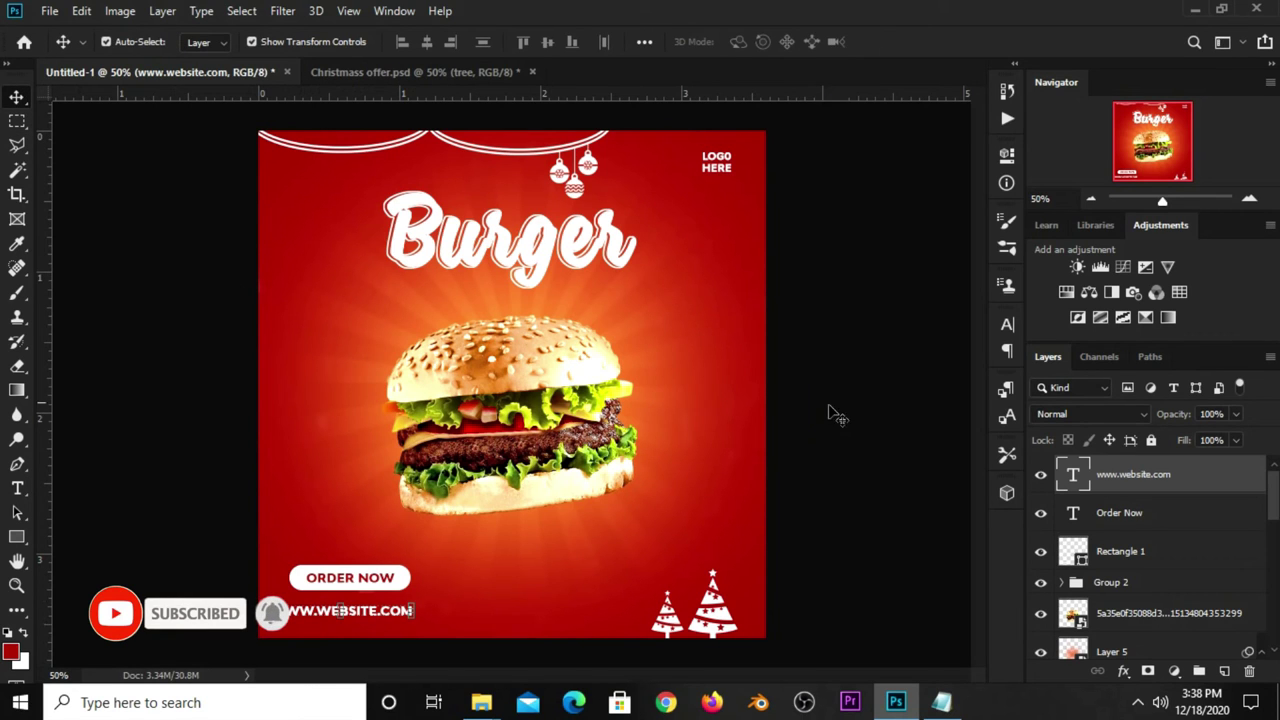
{"action": "left_click", "coordinate": [1007, 324]}
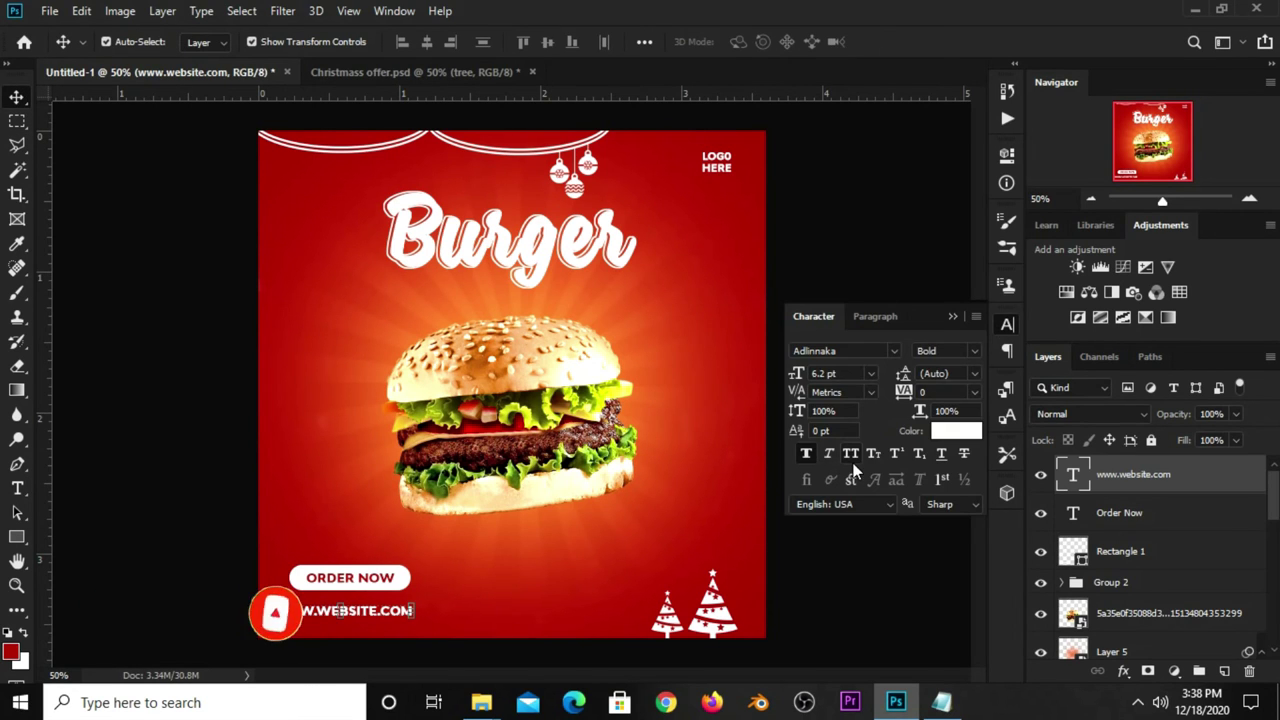
{"action": "left_click", "coordinate": [850, 453]}
{"action": "left_click", "coordinate": [954, 316]}
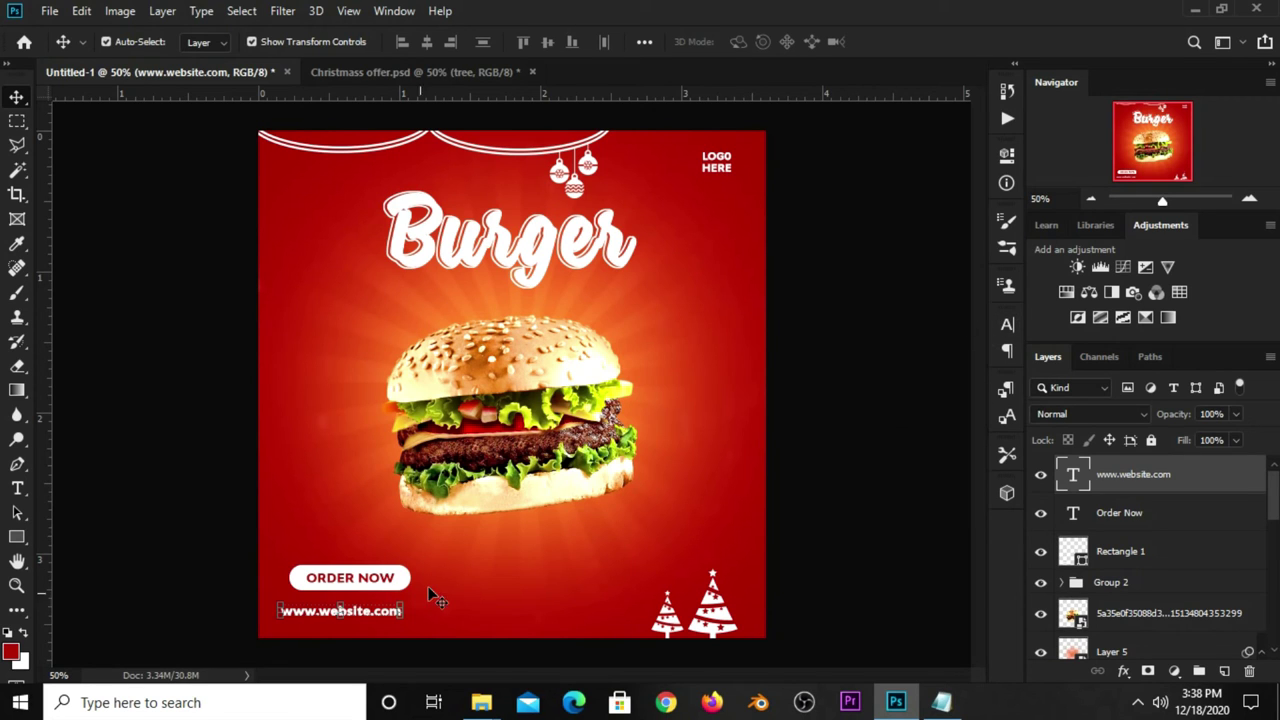
{"action": "left_click_drag", "start_coordinate": [362, 609], "coordinate": [432, 603]}
{"action": "left_click", "coordinate": [414, 595]}
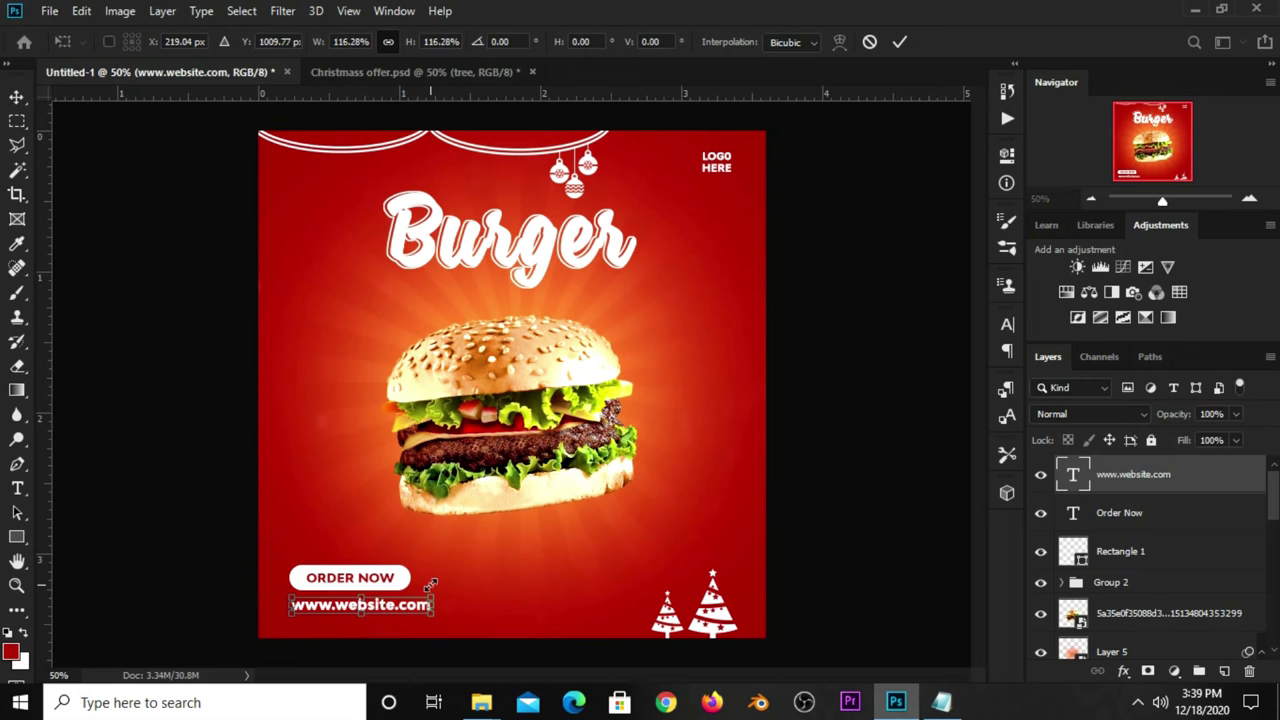
{"action": "key", "text": "Return"}
{"action": "left_click", "coordinate": [145, 597]}
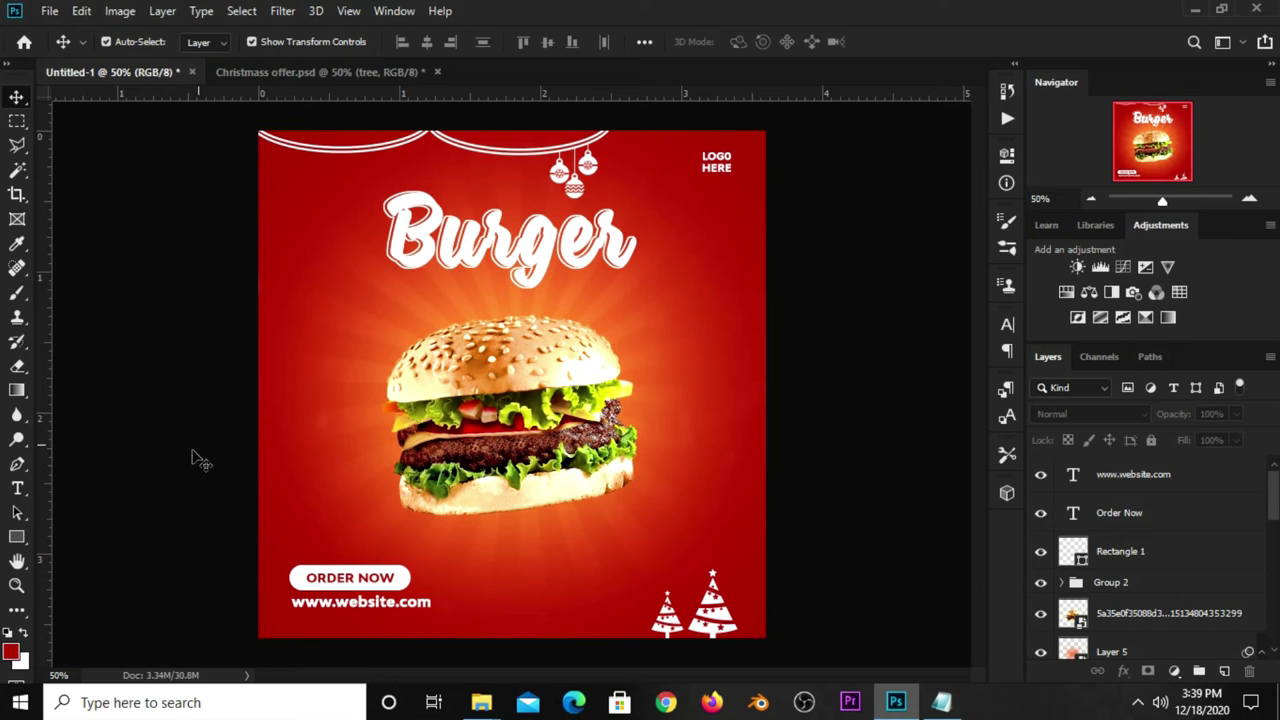
Bring the 70% OFF badge from Christmas offer.psd in, tilted at the burger's upper left.
{"action": "left_click", "coordinate": [336, 74]}
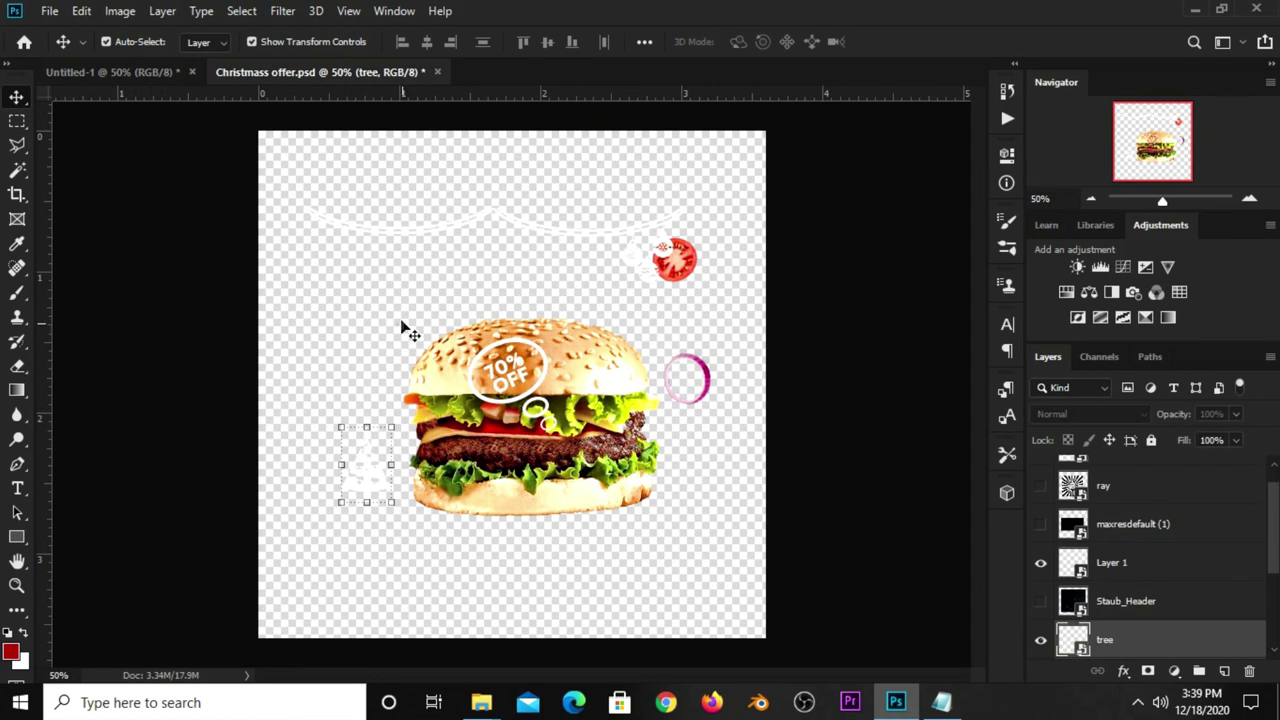
{"action": "left_click", "coordinate": [485, 358]}
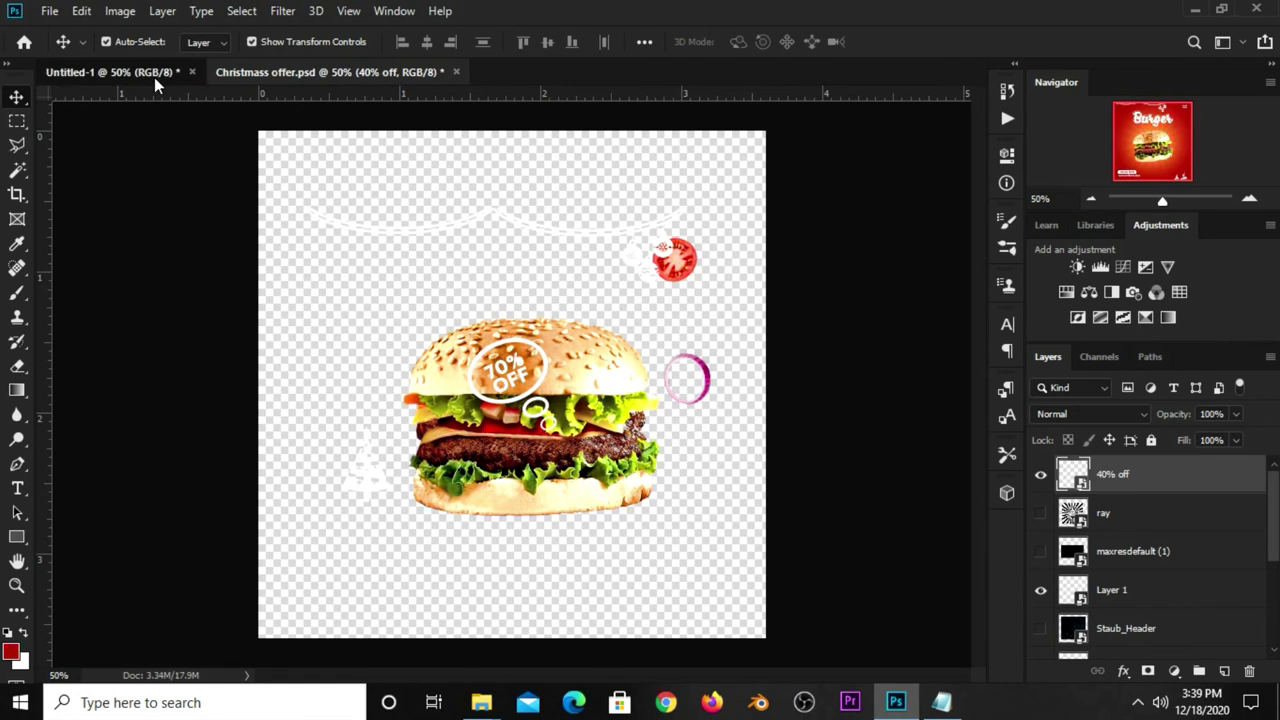
{"action": "left_click_drag", "start_coordinate": [156, 85], "coordinate": [398, 327]}
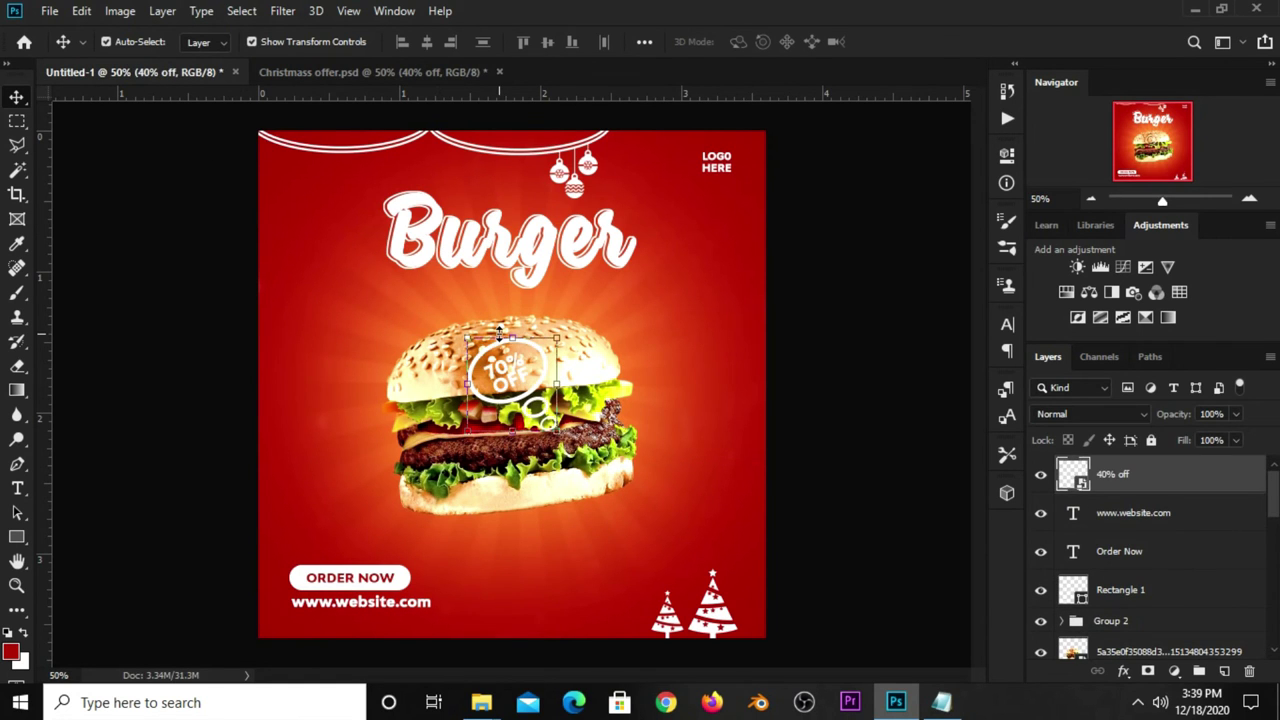
{"action": "key", "text": "ctrl+t"}
{"action": "mouse_move", "coordinate": [493, 363]}
{"action": "left_mouse_down"}
{"action": "mouse_move", "coordinate": [318, 321]}
{"action": "mouse_move", "coordinate": [386, 312]}
{"action": "mouse_move", "coordinate": [396, 297]}
{"action": "left_mouse_up"}
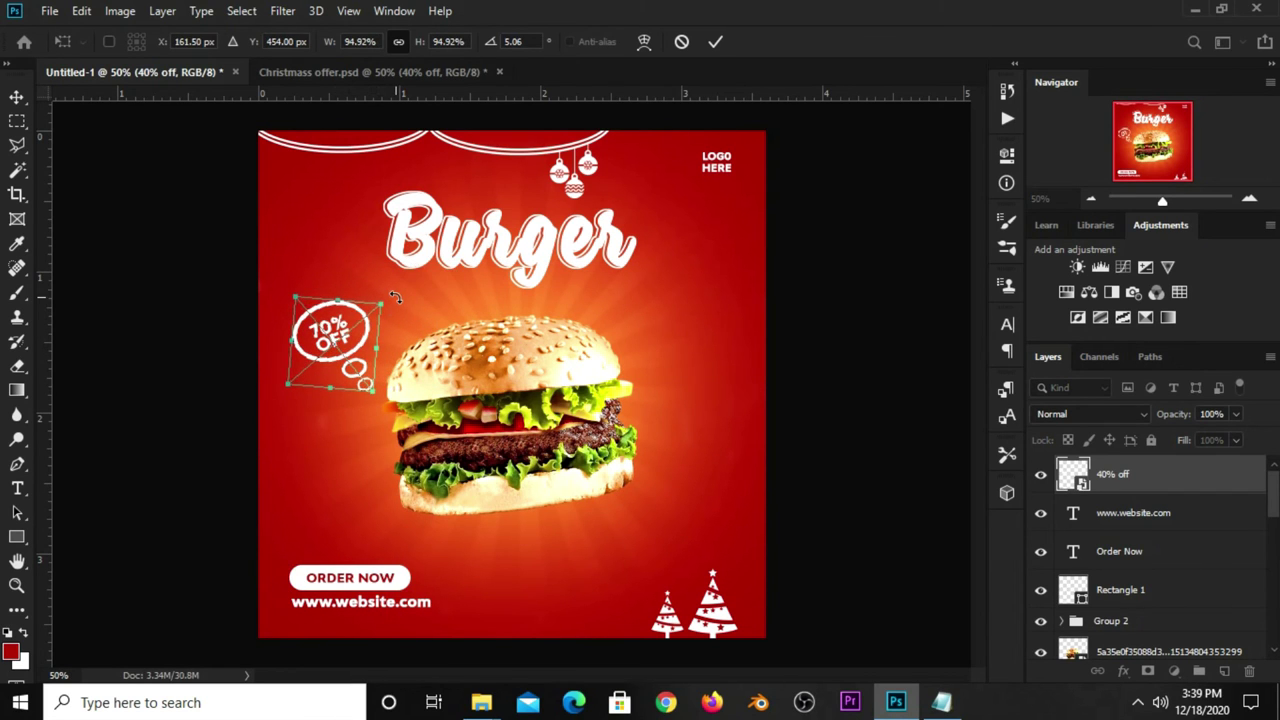
{"action": "key", "text": "Return"}
{"action": "left_click", "coordinate": [812, 334]}
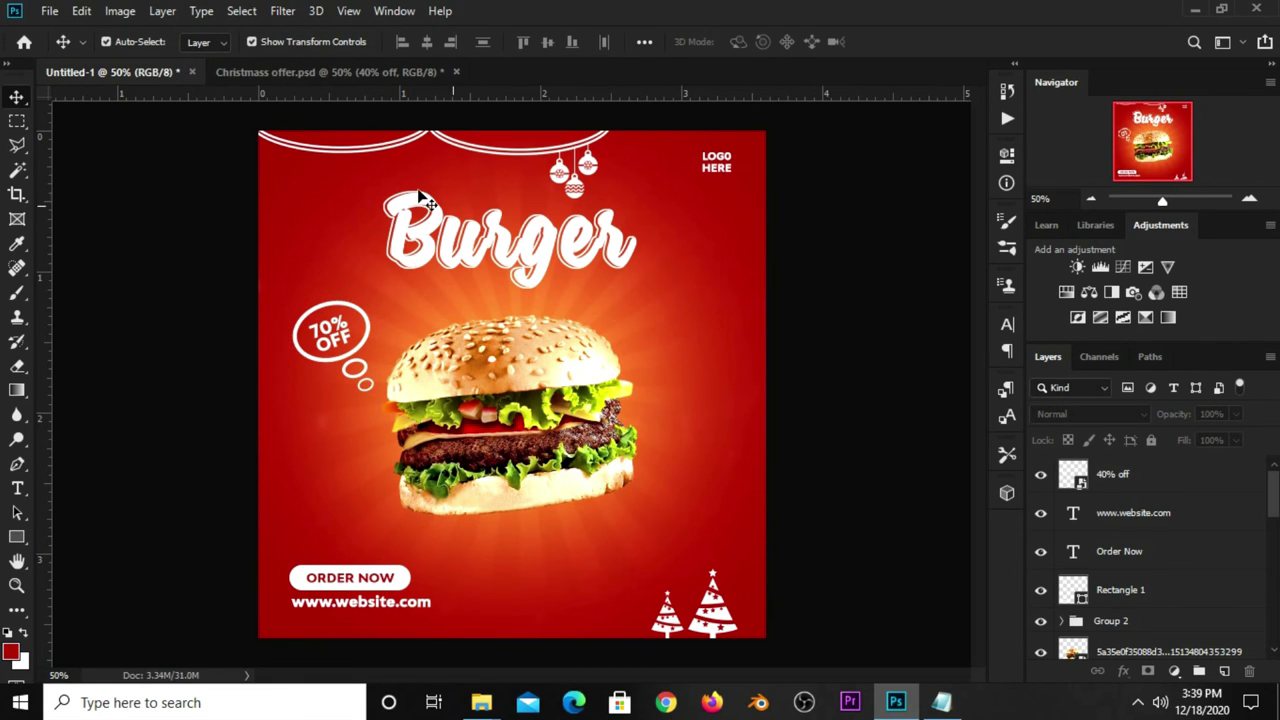
Bring the tomato 2 slice from Christmas offer.psd in, right of the Burger headline.
{"action": "left_click", "coordinate": [330, 72]}
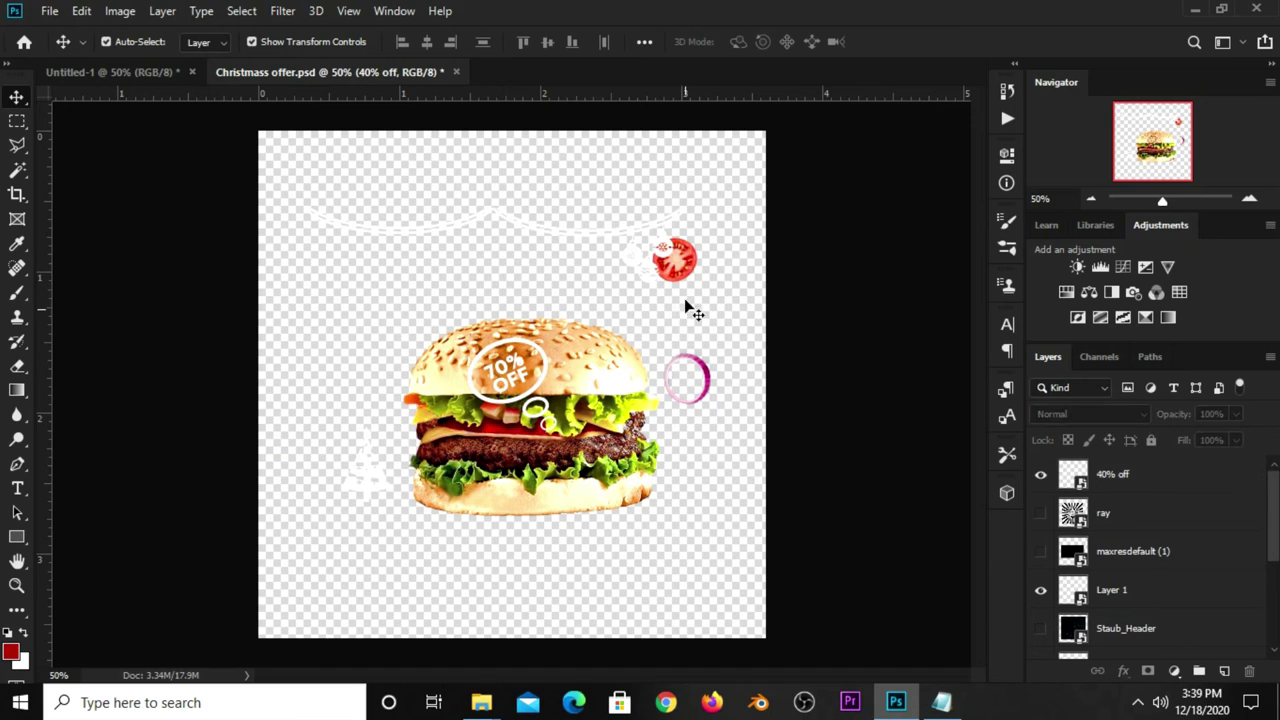
{"action": "left_click", "coordinate": [683, 267]}
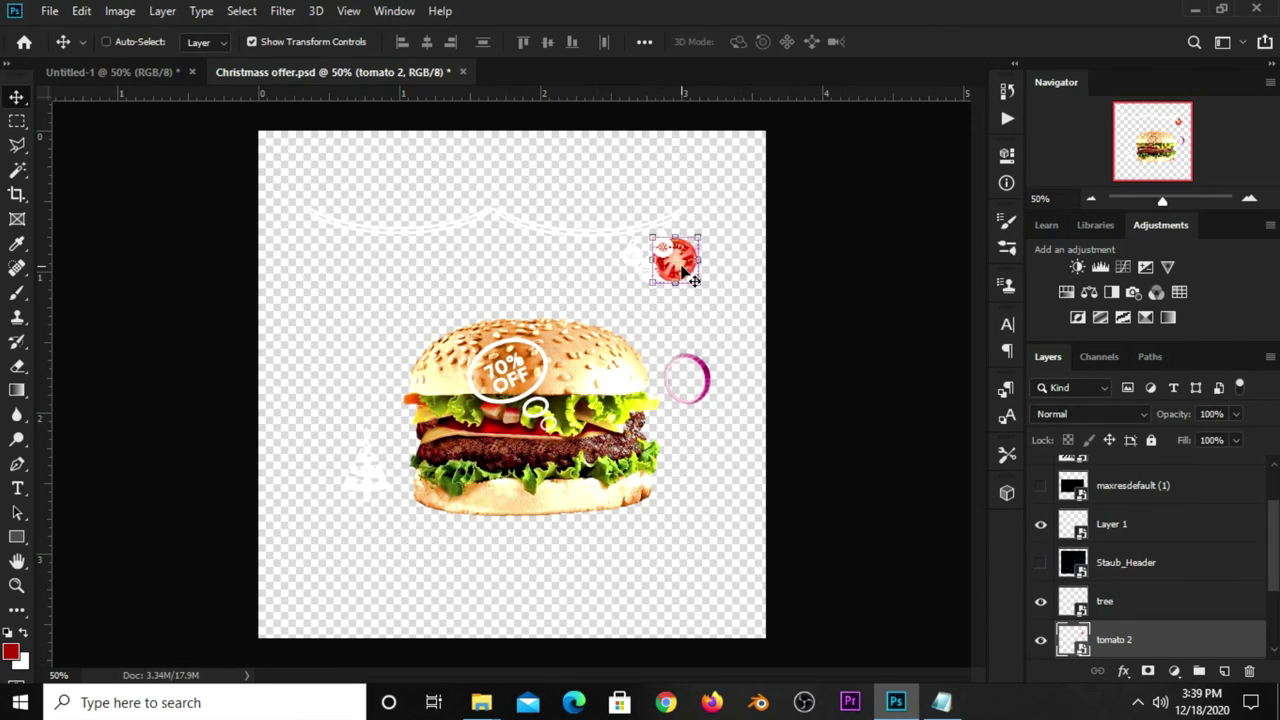
{"action": "mouse_move", "coordinate": [197, 127]}
{"action": "left_mouse_down"}
{"action": "mouse_move", "coordinate": [510, 380]}
{"action": "mouse_move", "coordinate": [698, 262]}
{"action": "left_mouse_up"}
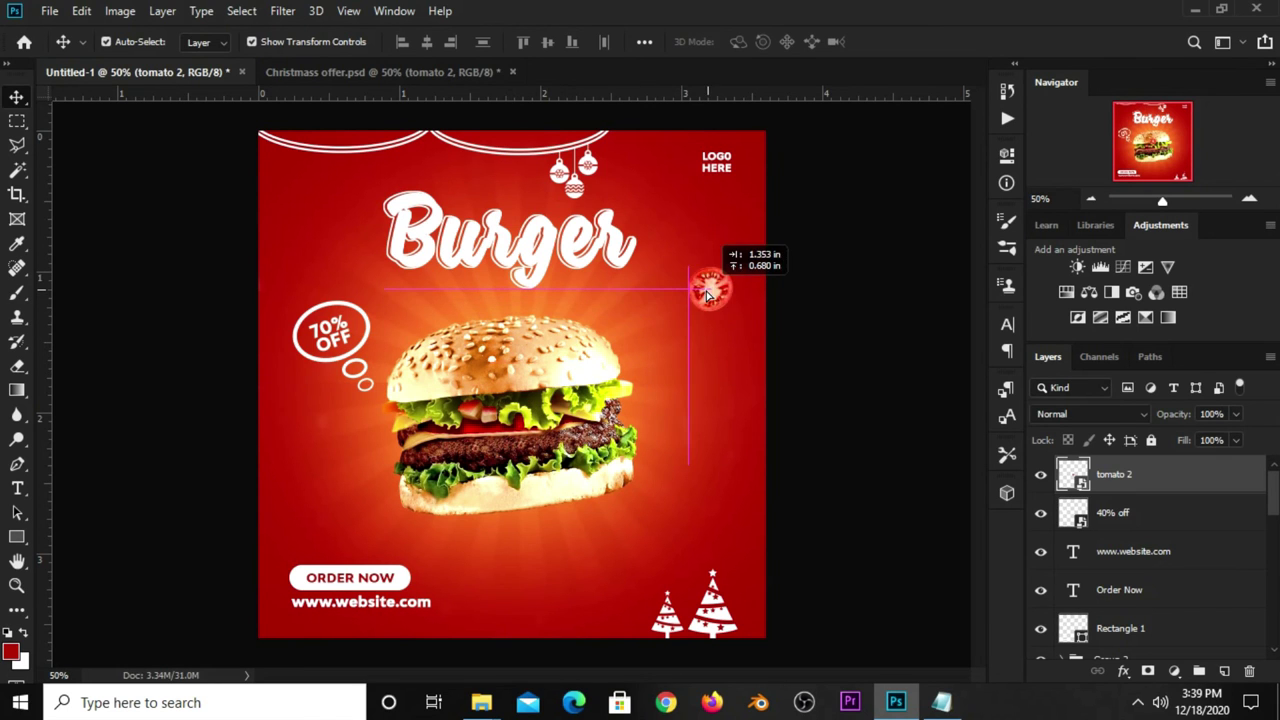
{"action": "left_click_drag", "start_coordinate": [698, 262], "coordinate": [688, 278]}
{"action": "key", "text": "ctrl+t"}
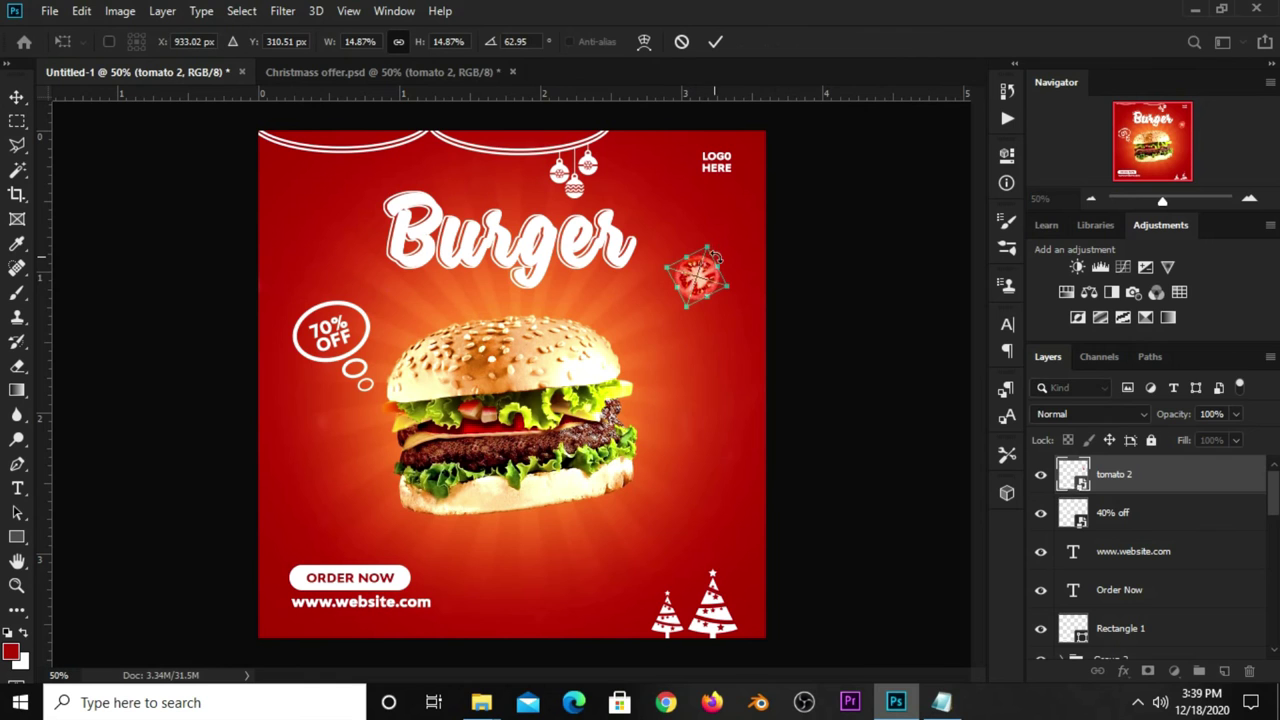
{"action": "key", "text": "Return"}
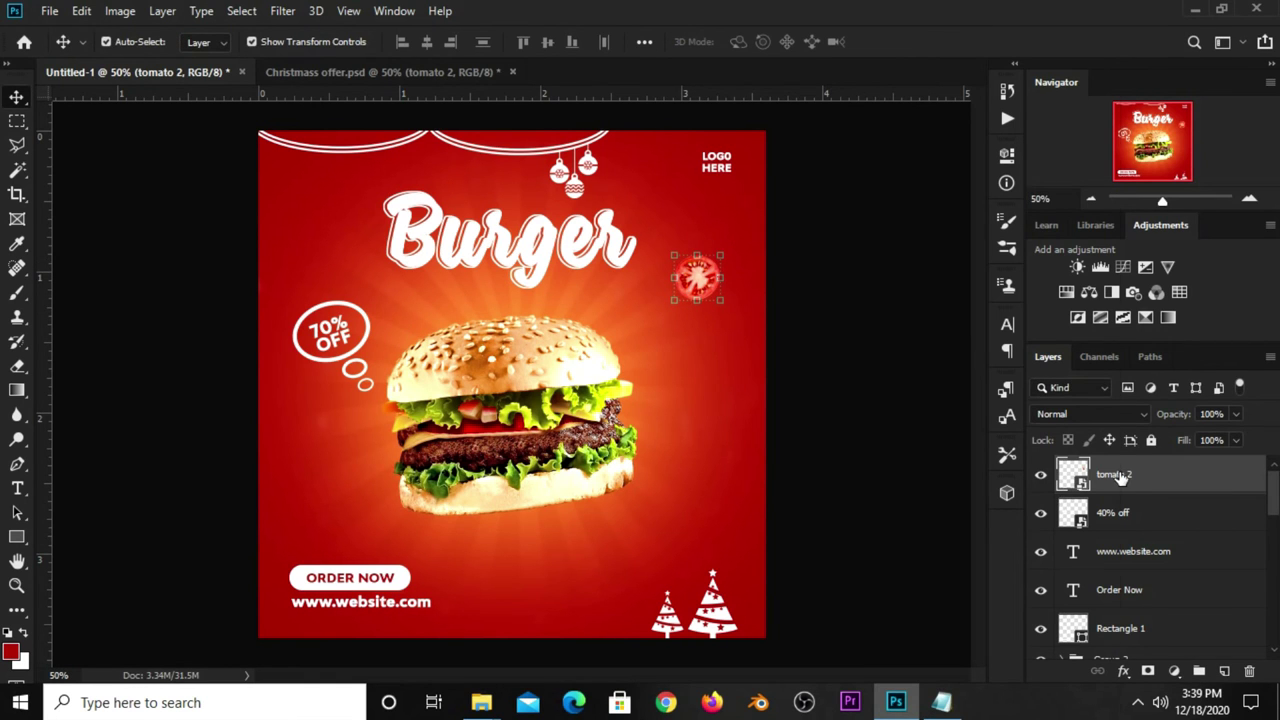
Convert tomato 2 to a Smart Object and scale it down.
{"action": "right_click", "coordinate": [1122, 477]}
{"action": "left_click", "coordinate": [900, 191]}
{"action": "key", "text": "ctrl+t"}
{"action": "left_click_drag", "start_coordinate": [723, 254], "coordinate": [717, 263]}
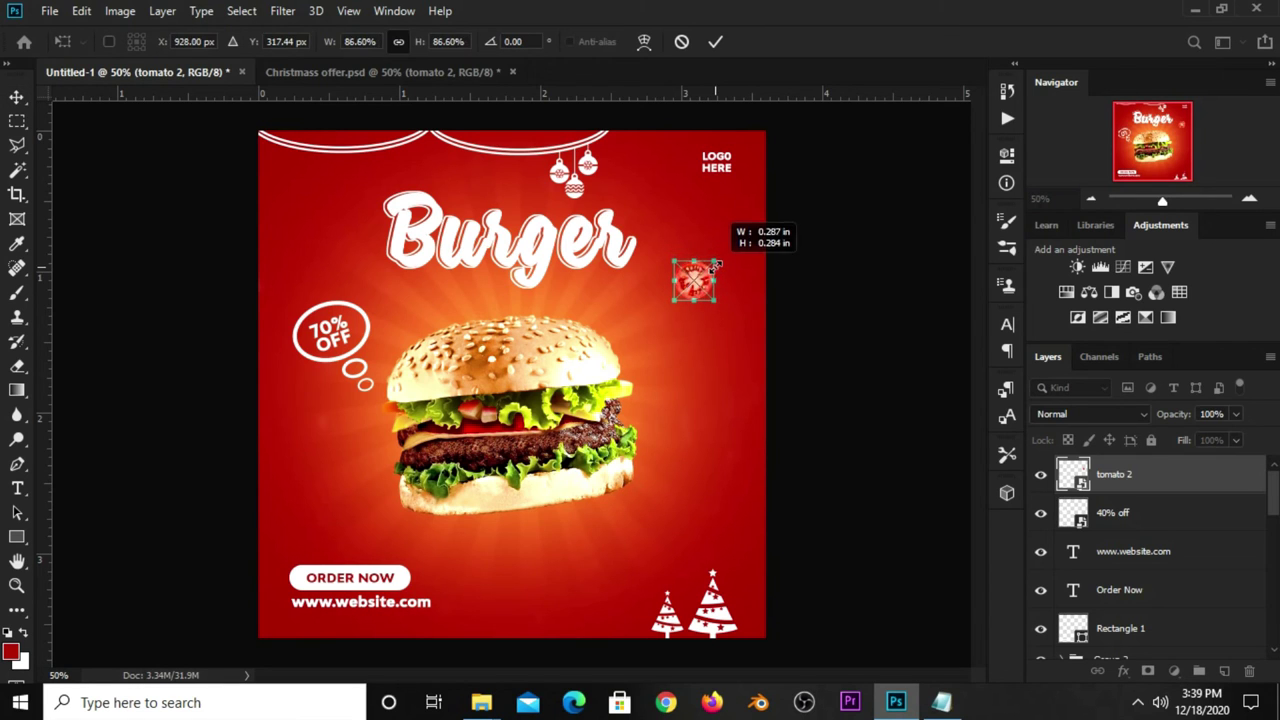
{"action": "key", "text": "Return"}
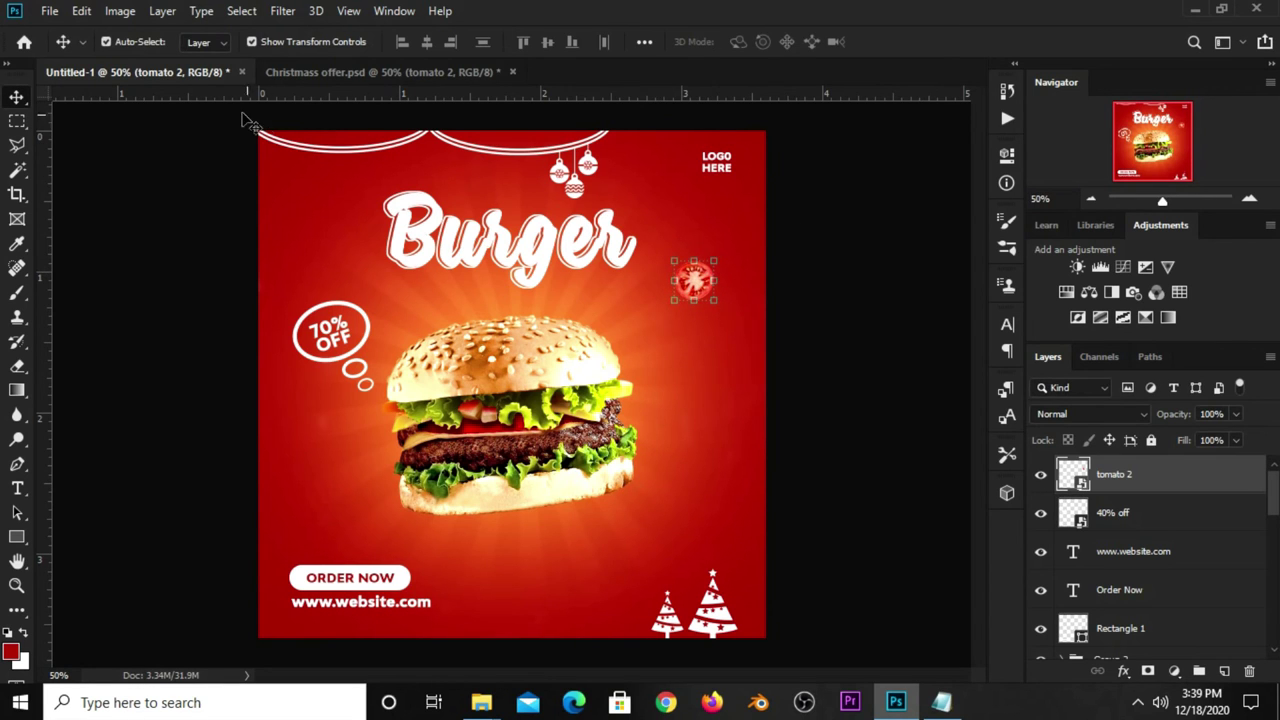
Try a Gaussian Blur, cancel it, then preview a 25°, 15 px Motion Blur.
{"action": "left_click", "coordinate": [273, 17]}
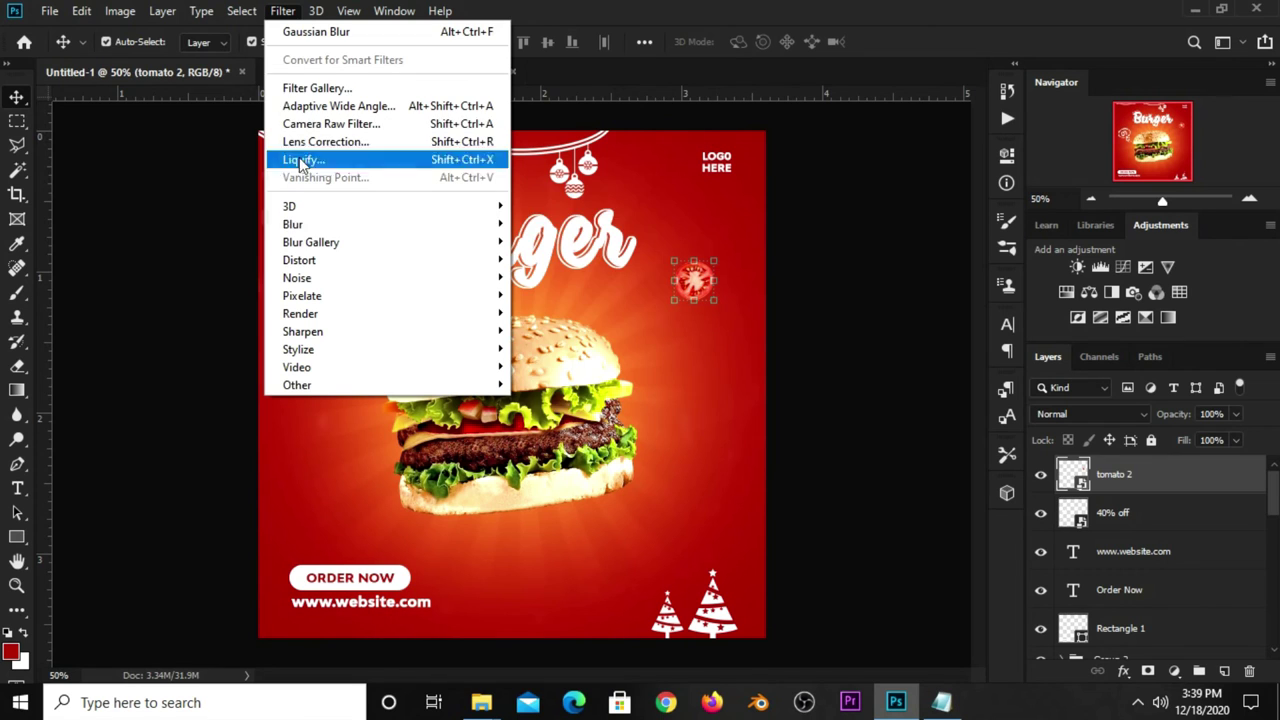
{"action": "left_click", "coordinate": [569, 296]}
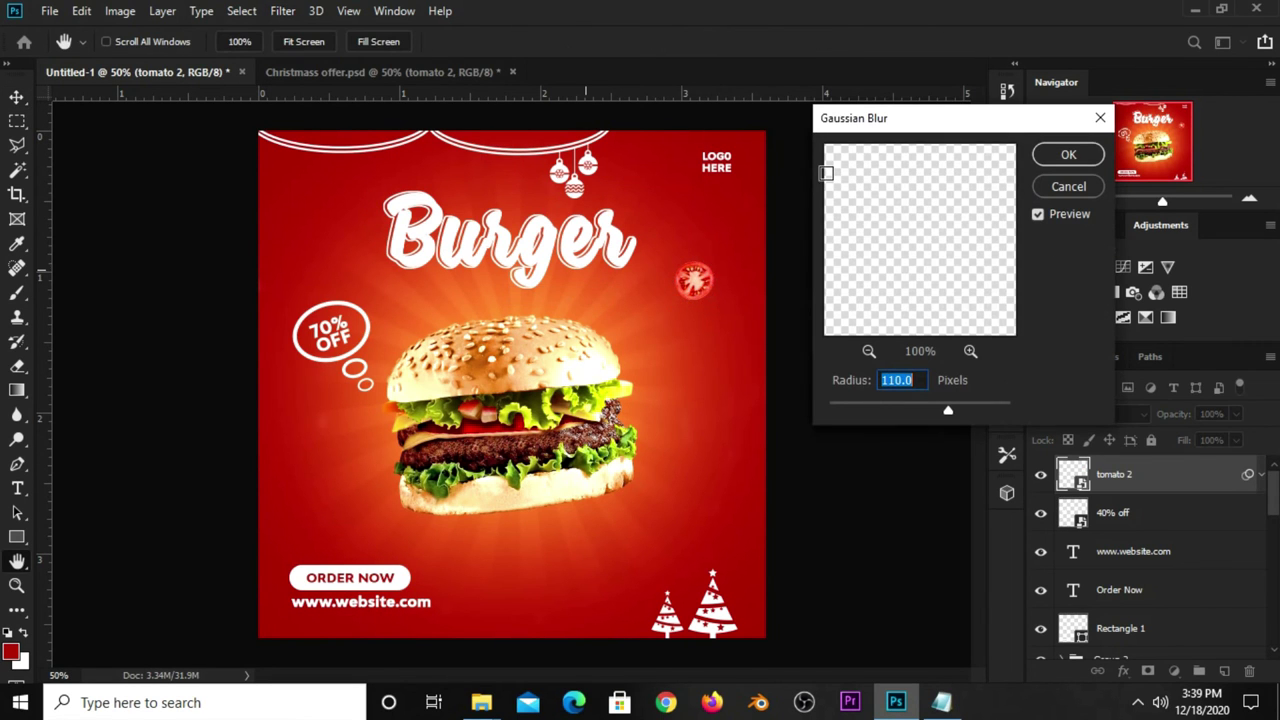
{"action": "left_click", "coordinate": [1100, 118]}
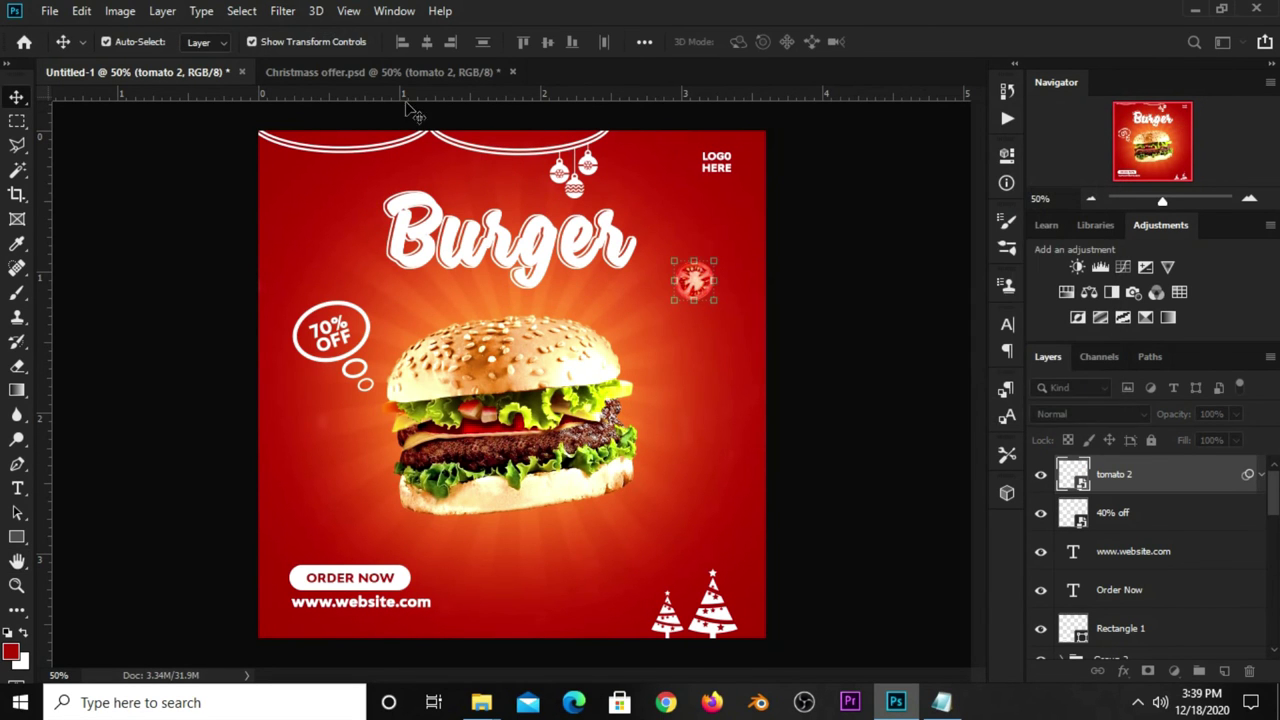
{"action": "left_click", "coordinate": [282, 11]}
{"action": "mouse_move", "coordinate": [292, 224]}
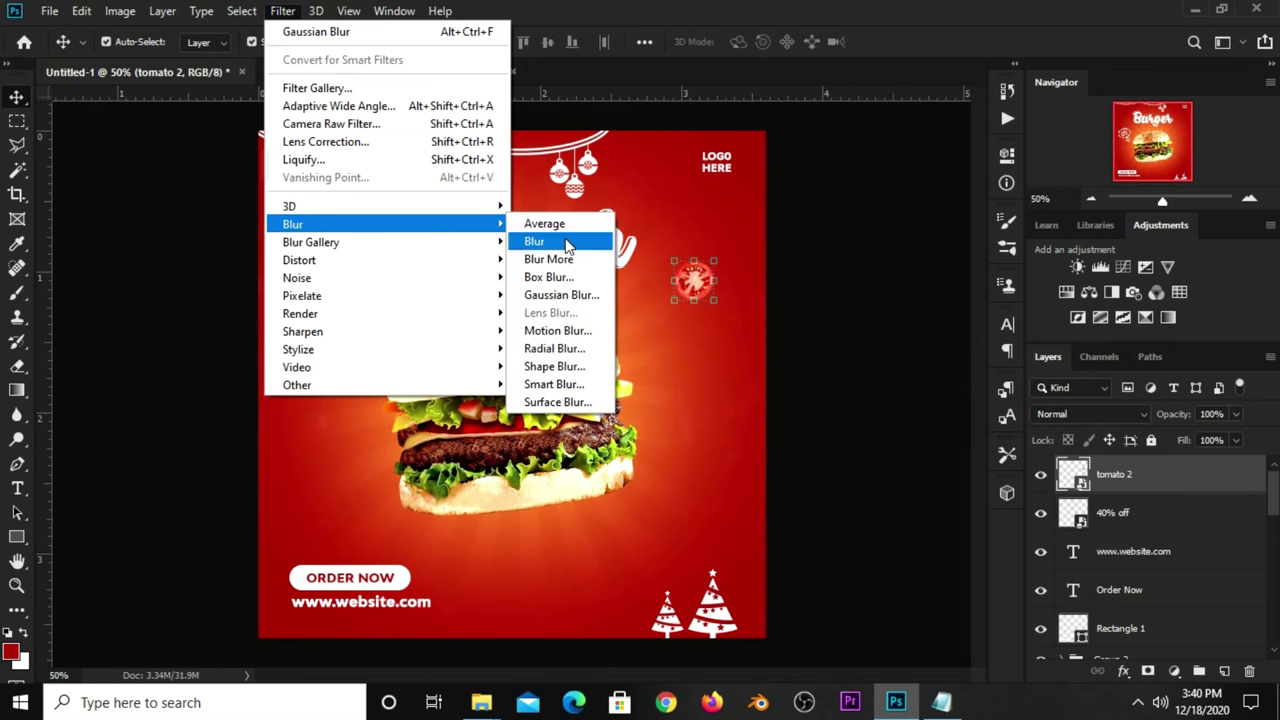
{"action": "left_click", "coordinate": [565, 331]}
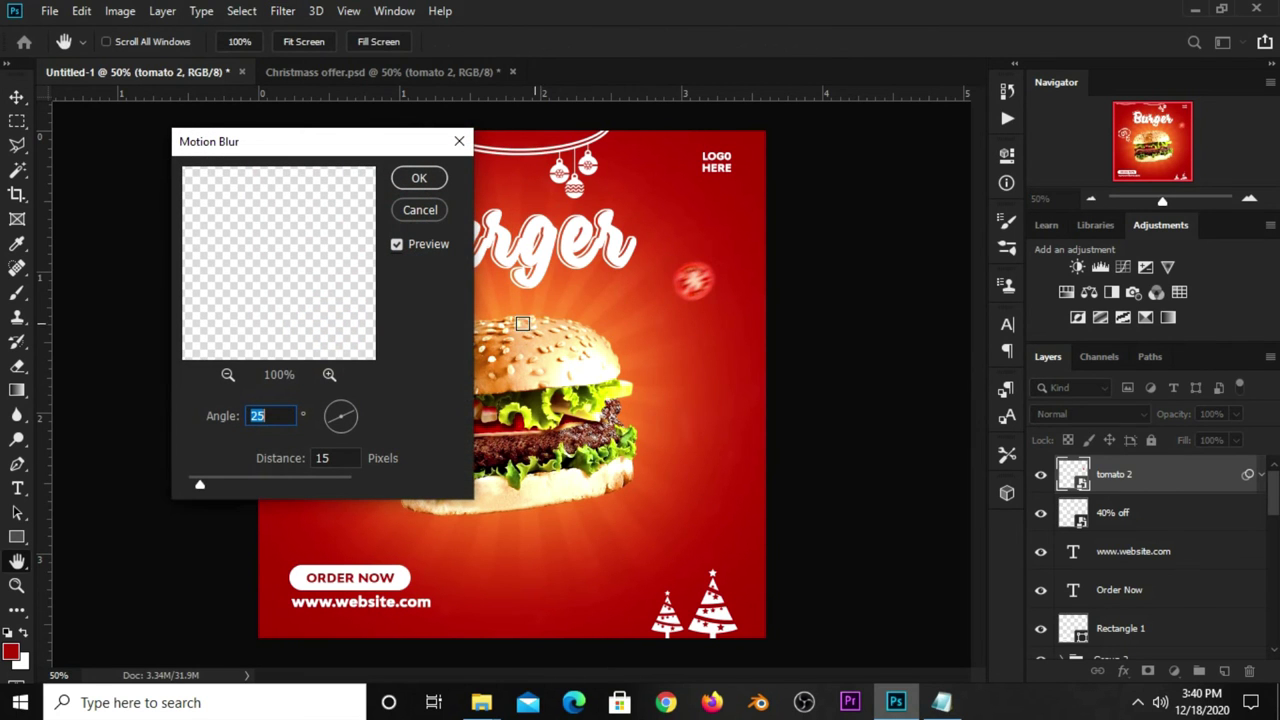
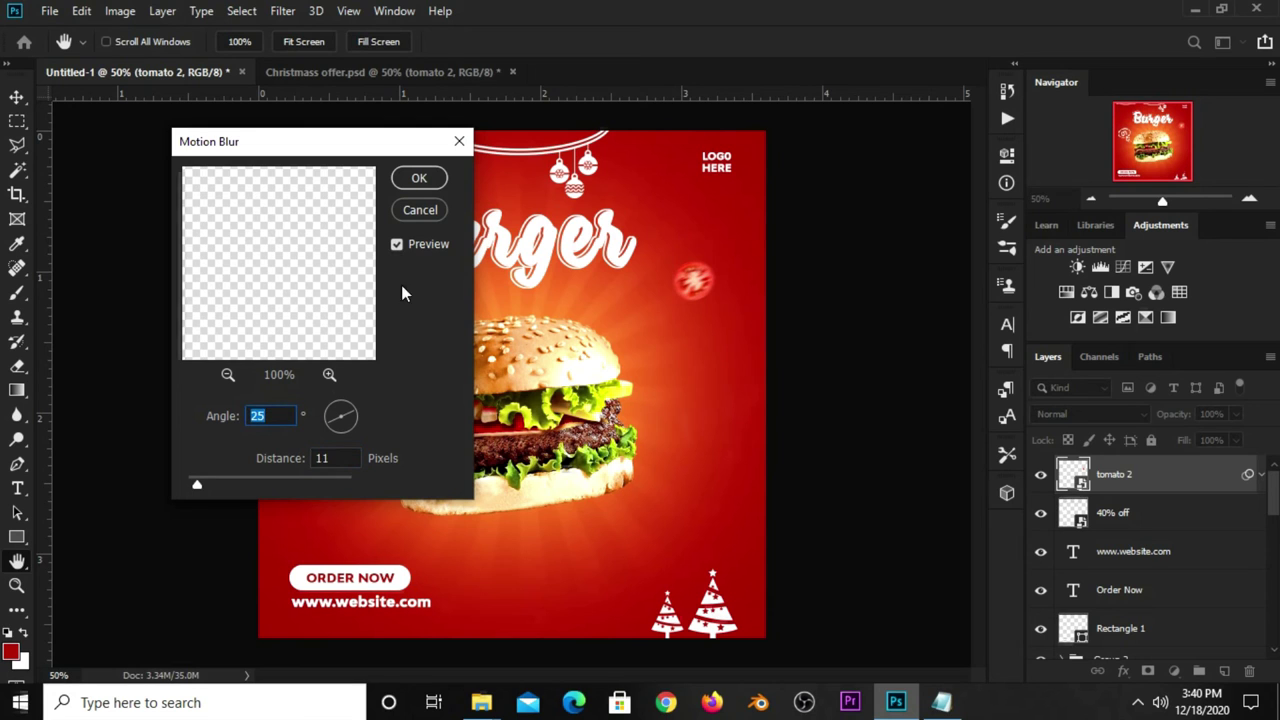
Apply the tomato's motion blur, then move a duplicate tomato copy to the poster's bottom edge.
{"action": "left_click", "coordinate": [416, 180]}
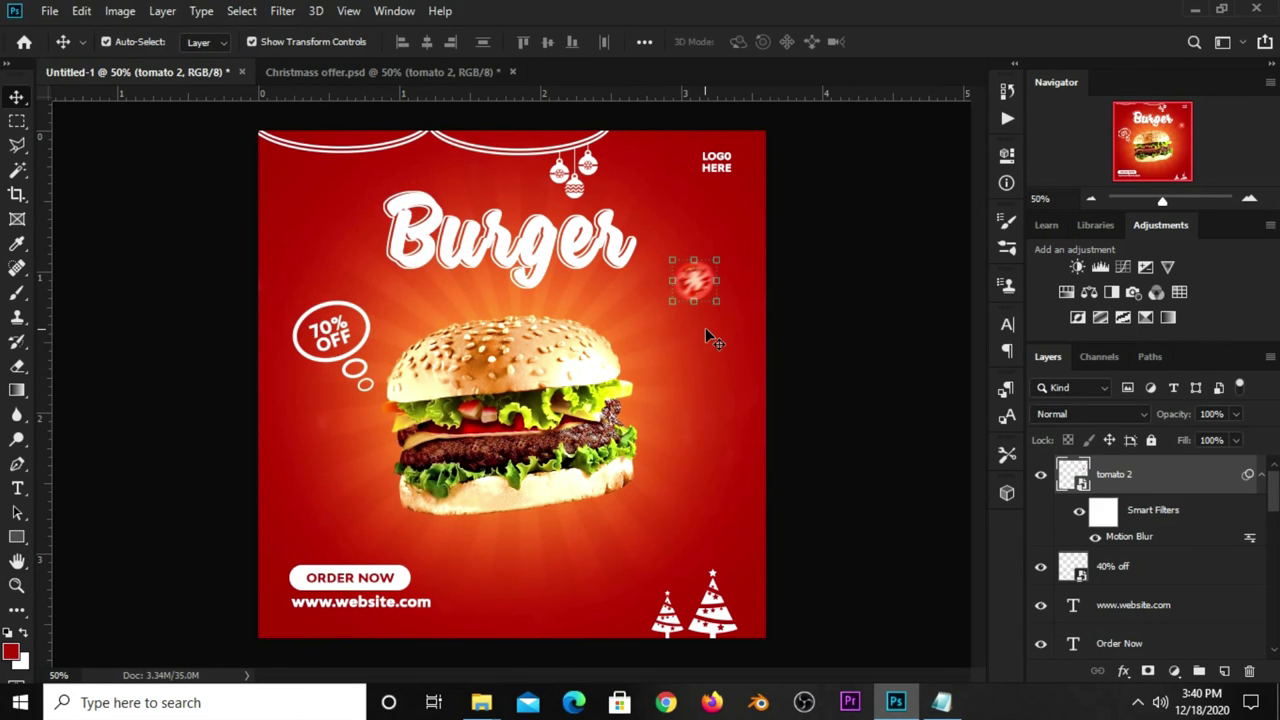
{"action": "key", "text": "ctrl+j"}
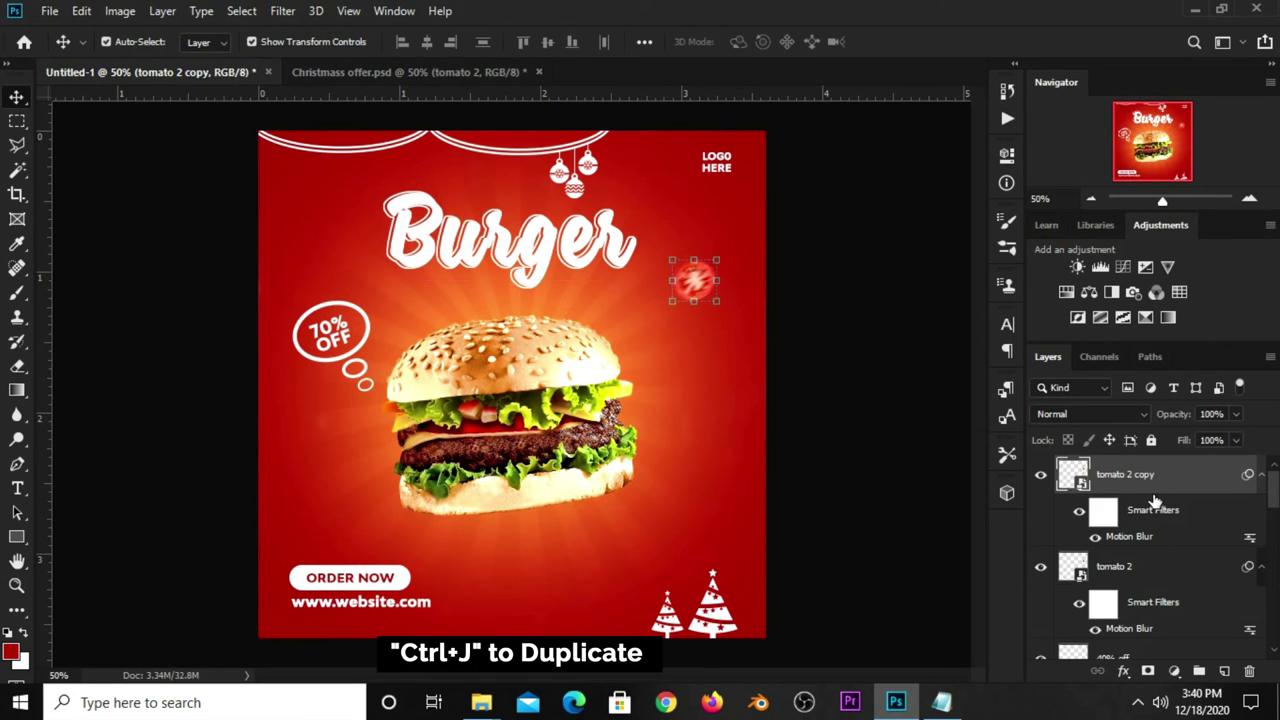
{"action": "key", "text": "ctrl+t"}
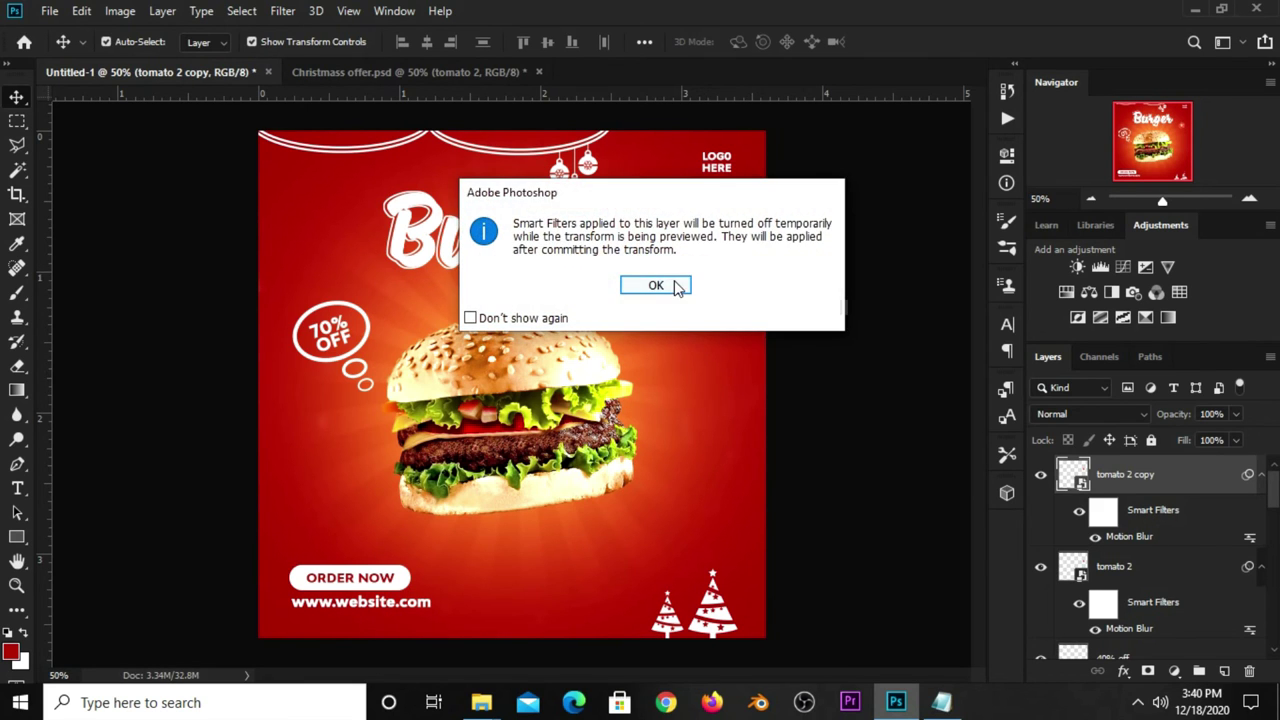
{"action": "left_click", "coordinate": [672, 286]}
{"action": "mouse_move", "coordinate": [709, 305]}
{"action": "left_mouse_down"}
{"action": "mouse_move", "coordinate": [700, 398]}
{"action": "mouse_move", "coordinate": [568, 623]}
{"action": "left_mouse_up"}
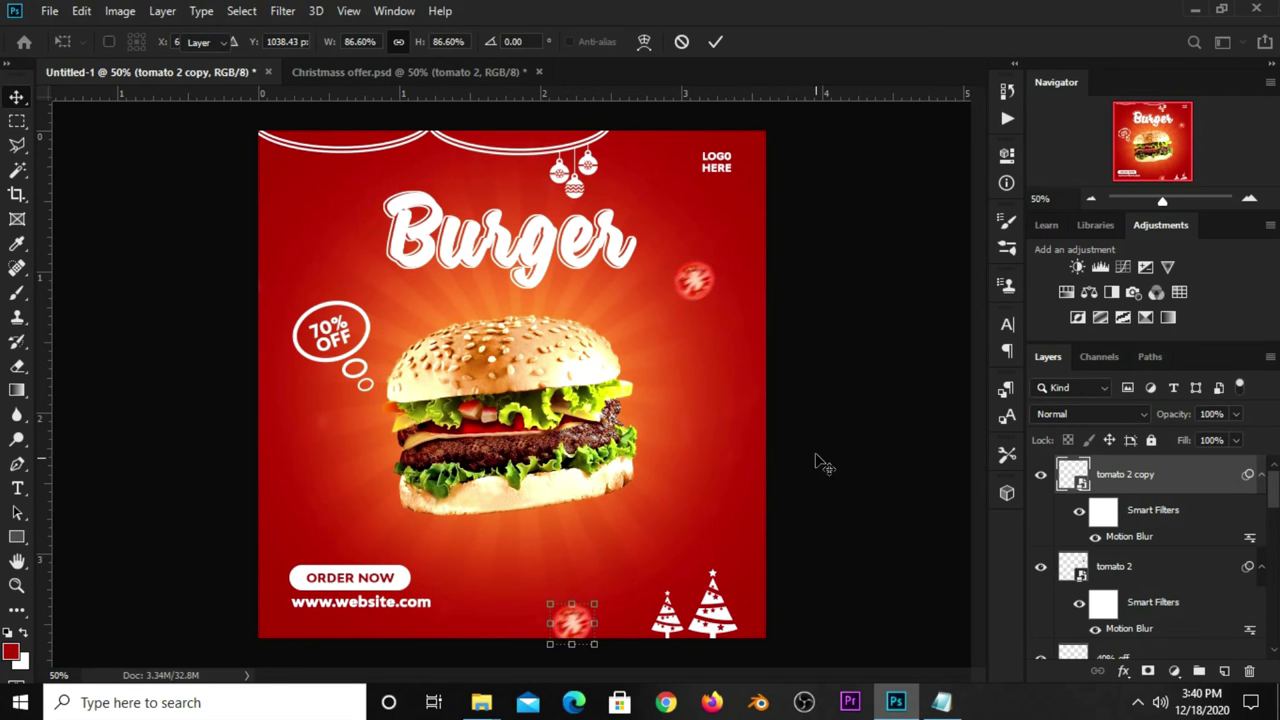
{"action": "key", "text": "Return"}
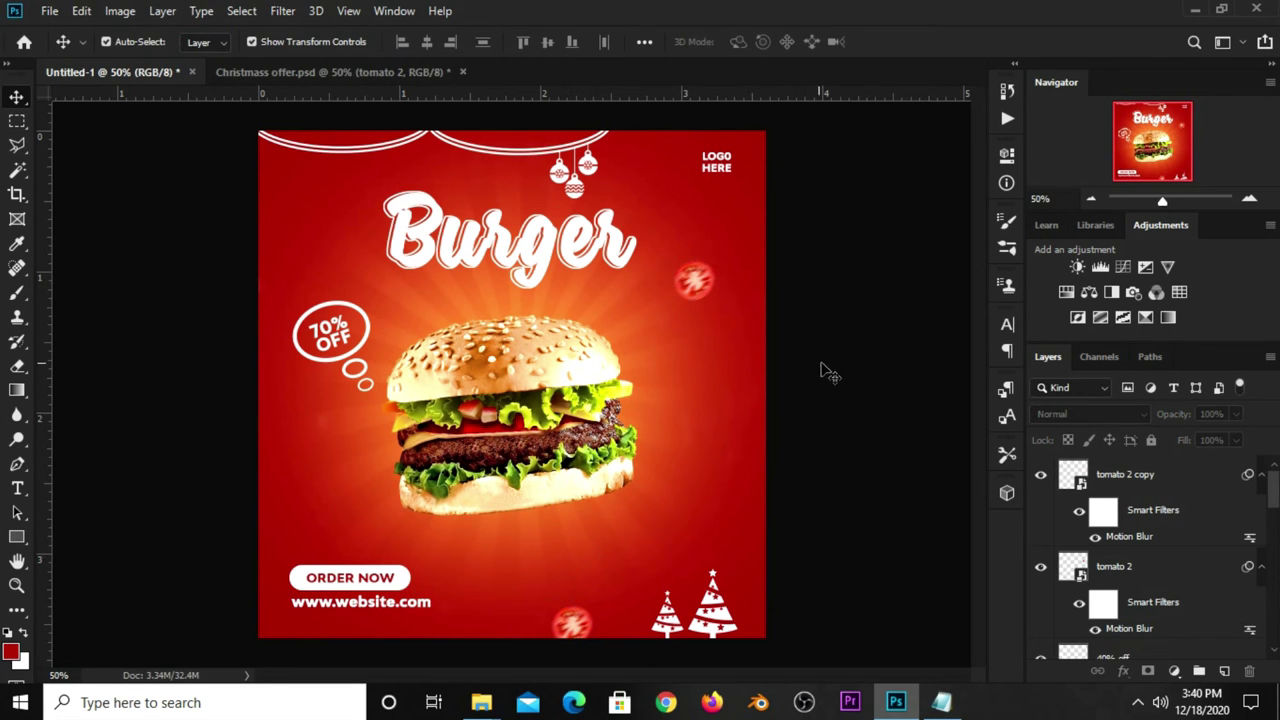
Drag the onion_ layer from Christmass offer.psd into the burger poster at its lower left.
{"action": "left_click", "coordinate": [350, 72]}
{"action": "left_click", "coordinate": [710, 378]}
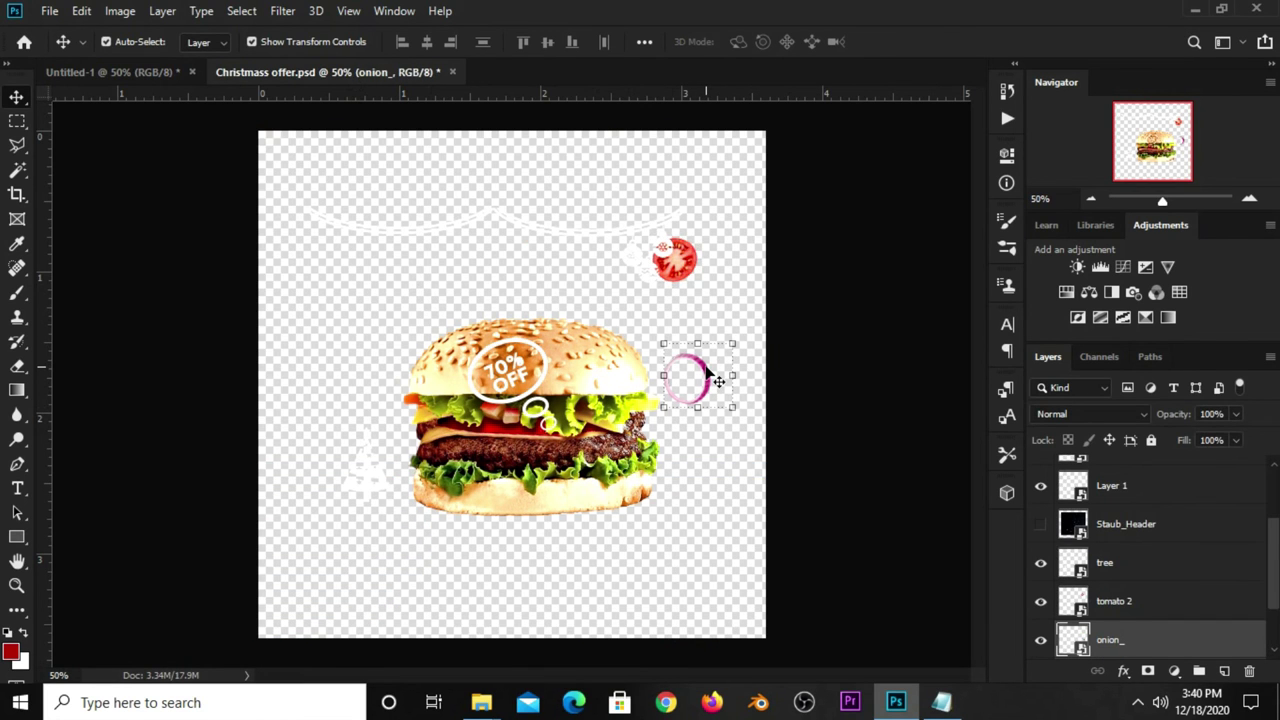
{"action": "key", "text": "ctrl"}
{"action": "mouse_move", "coordinate": [165, 105]}
{"action": "left_mouse_down"}
{"action": "mouse_move", "coordinate": [506, 349]}
{"action": "mouse_move", "coordinate": [408, 500]}
{"action": "mouse_move", "coordinate": [405, 489]}
{"action": "left_mouse_up"}
{"action": "key", "text": "ctrl+t"}
{"action": "key", "text": "Return"}
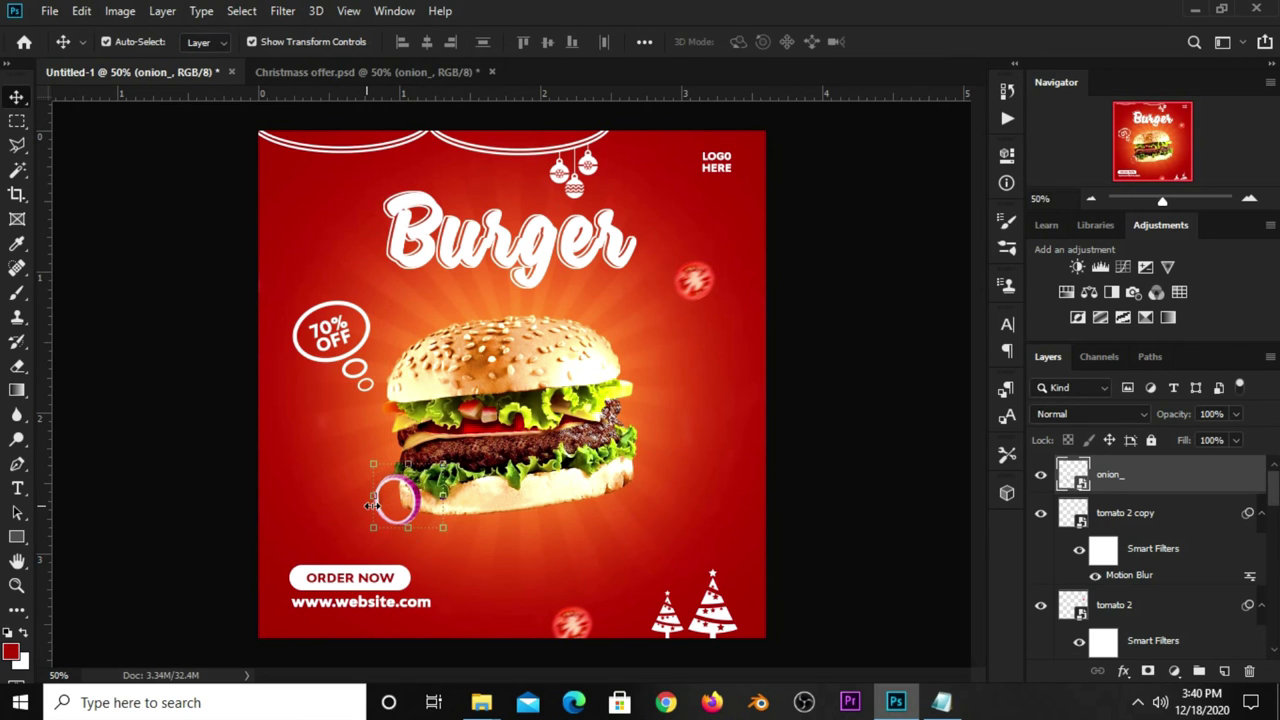
Convert the onion to a Smart Object, shrink it to about 92%, and apply Motion Blur.
{"action": "right_click", "coordinate": [1112, 485]}
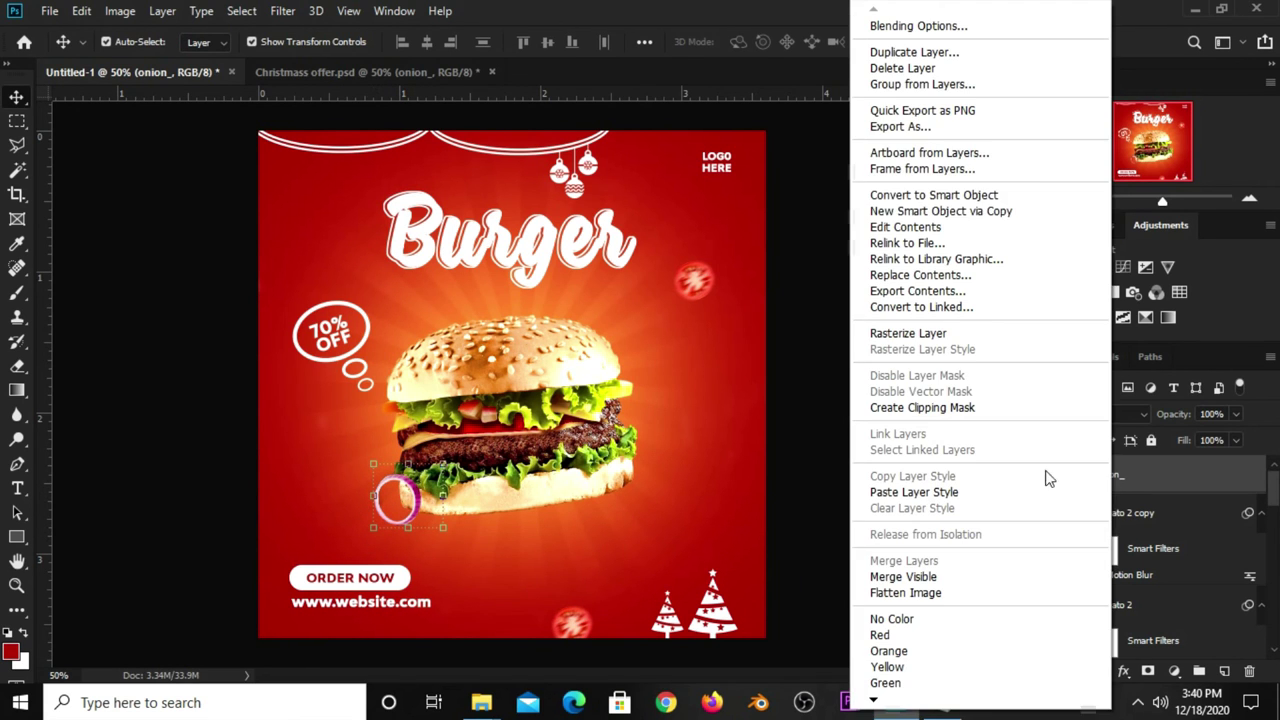
{"action": "left_click", "coordinate": [866, 194]}
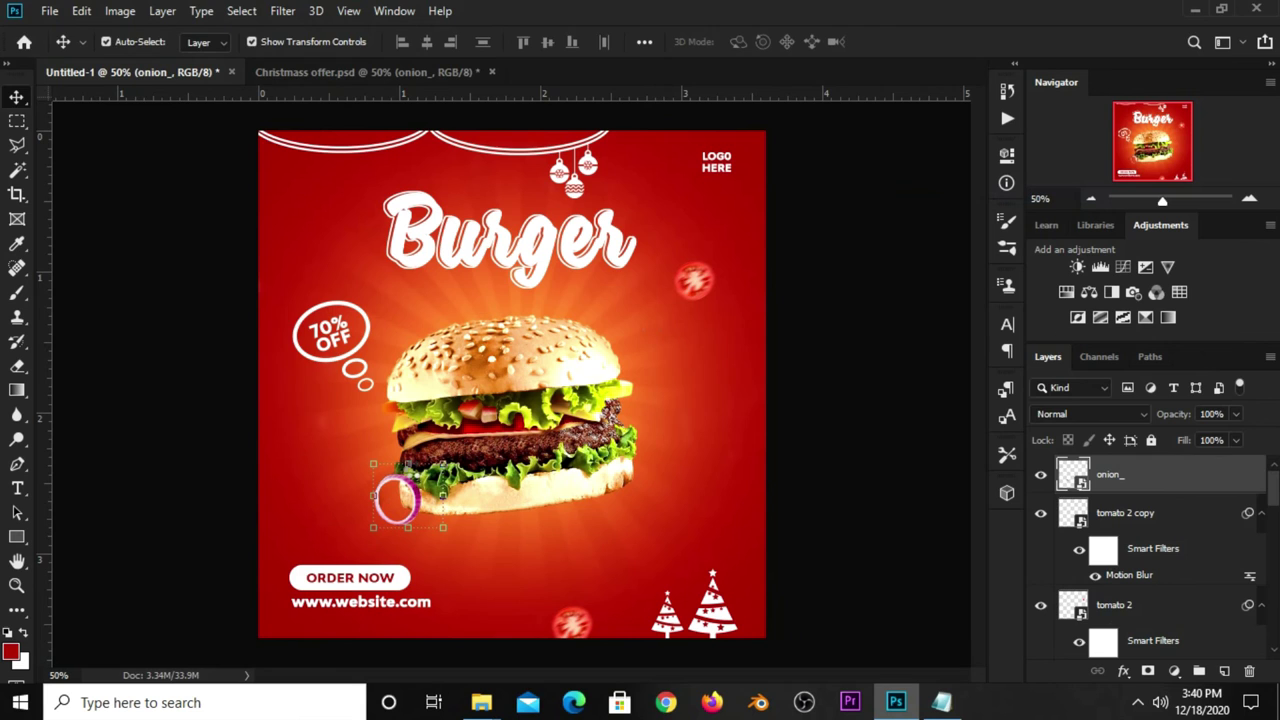
{"action": "key", "text": "ctrl+t"}
{"action": "left_click_drag", "start_coordinate": [443, 464], "coordinate": [428, 478]}
{"action": "key", "text": "Return"}
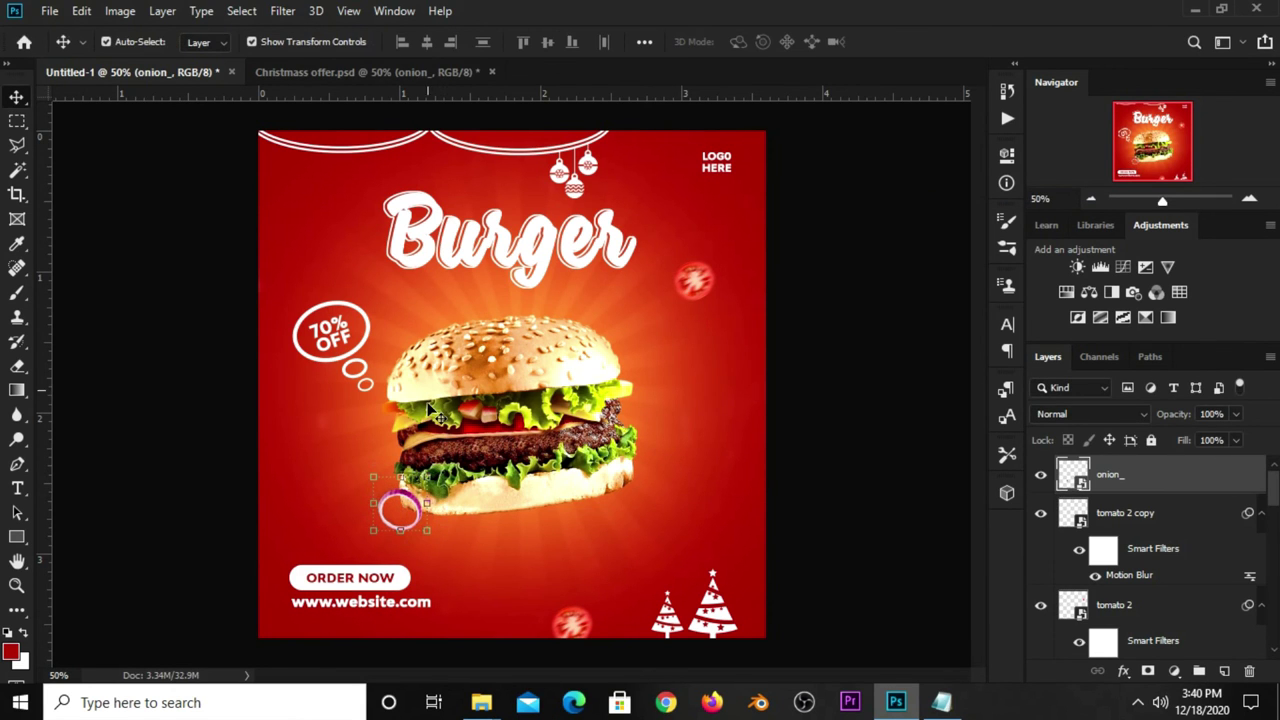
{"action": "left_click", "coordinate": [283, 11]}
{"action": "mouse_move", "coordinate": [390, 224]}
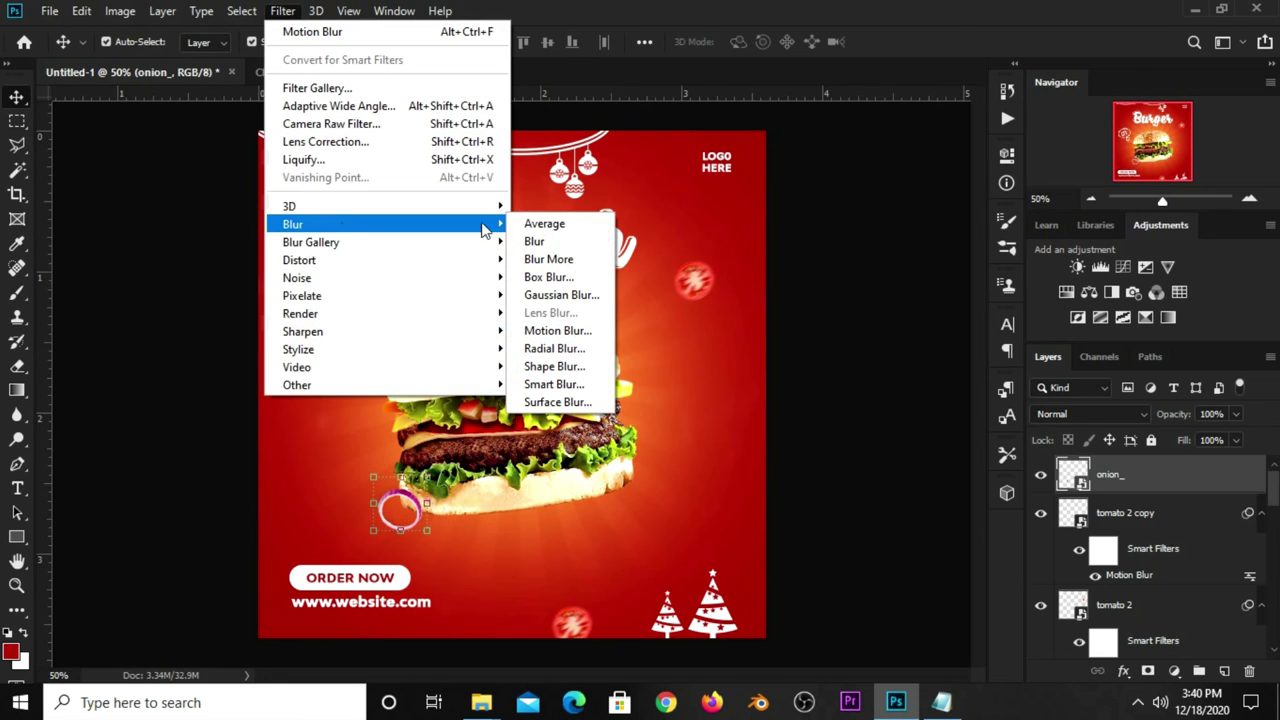
{"action": "left_click", "coordinate": [558, 330]}
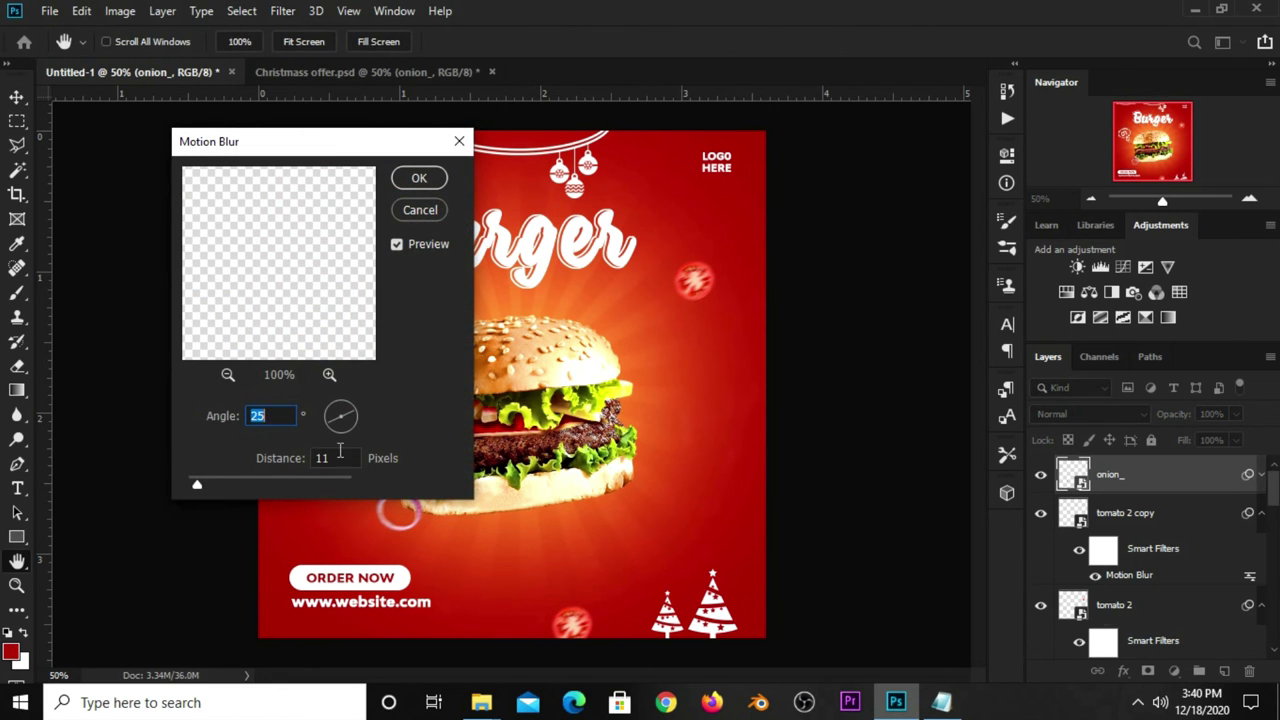
{"action": "left_click", "coordinate": [419, 177]}
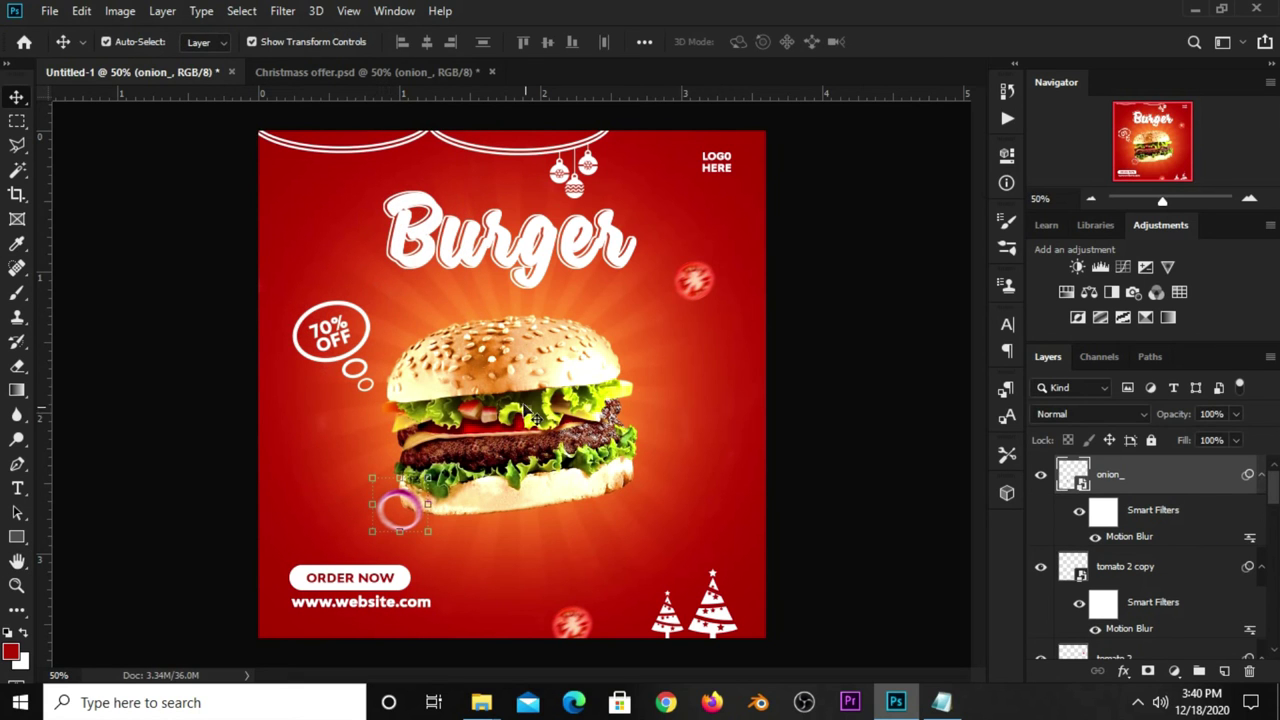
Duplicate the blurred onion ring and rotate the copy onto the poster's right edge.
{"action": "left_click", "coordinate": [836, 418]}
{"action": "left_click", "coordinate": [411, 508]}
{"action": "key", "text": "ctrl+j"}
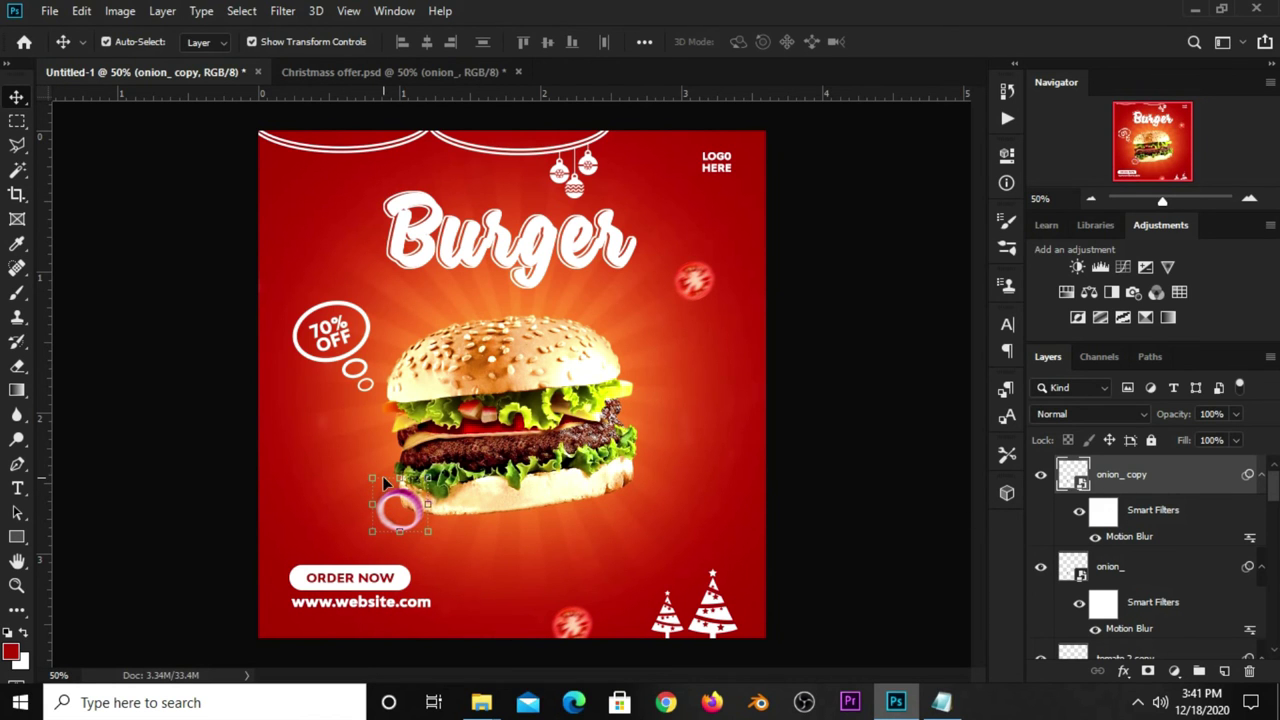
{"action": "key", "text": "ctrl+t"}
{"action": "left_click", "coordinate": [649, 297]}
{"action": "mouse_move", "coordinate": [374, 476]}
{"action": "left_mouse_down"}
{"action": "mouse_move", "coordinate": [625, 414]}
{"action": "mouse_move", "coordinate": [771, 427]}
{"action": "left_mouse_up"}
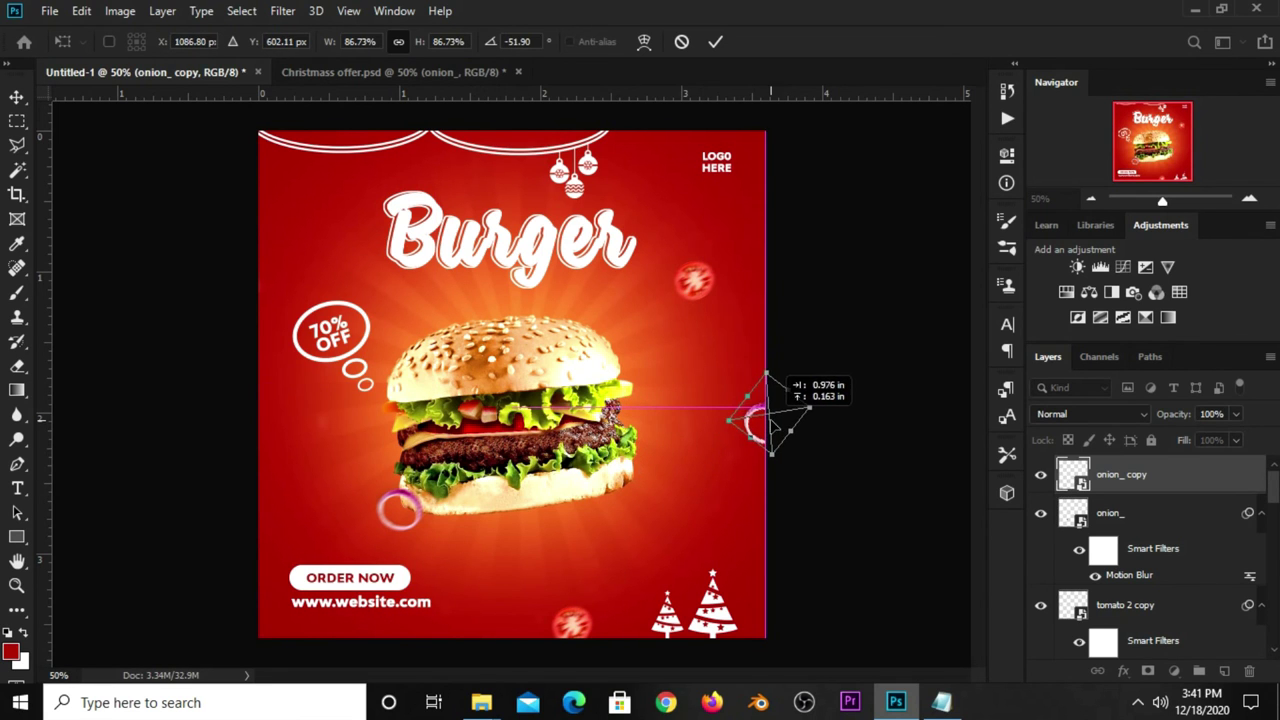
{"action": "left_click", "coordinate": [715, 41]}
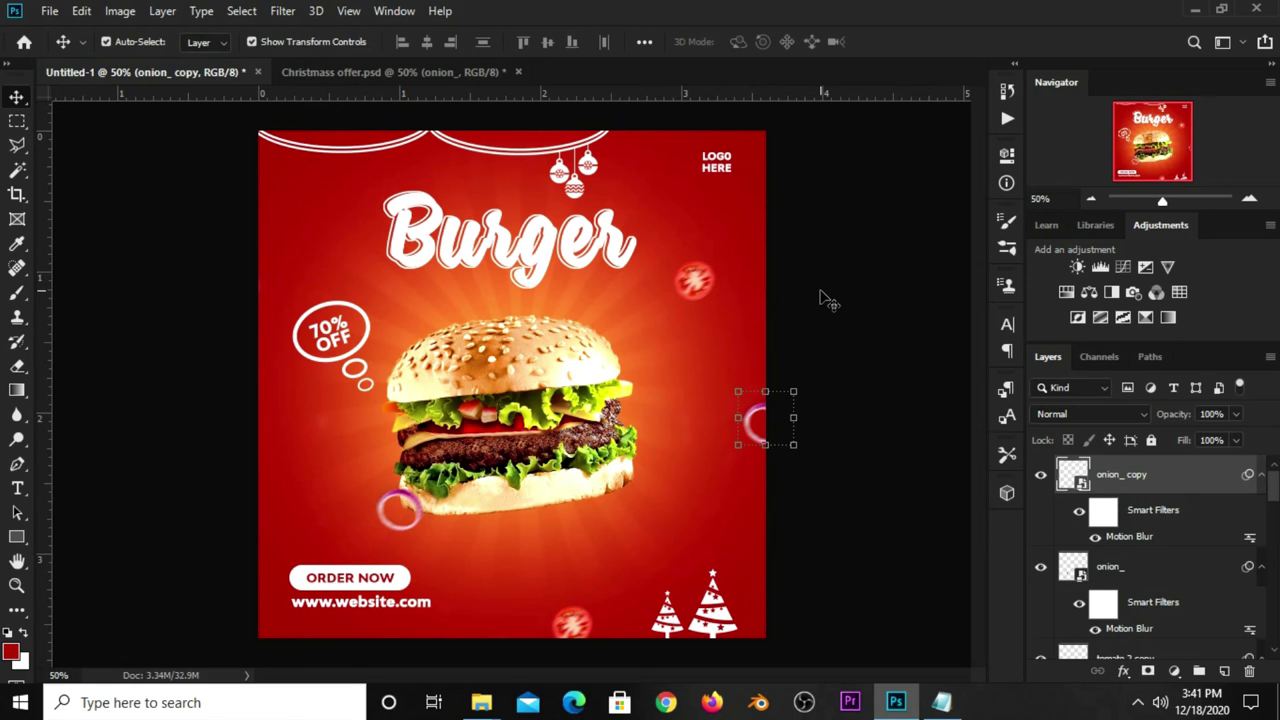
Duplicate onion_copy again and move the new ring beside the burger's right side.
{"action": "left_click", "coordinate": [786, 375]}
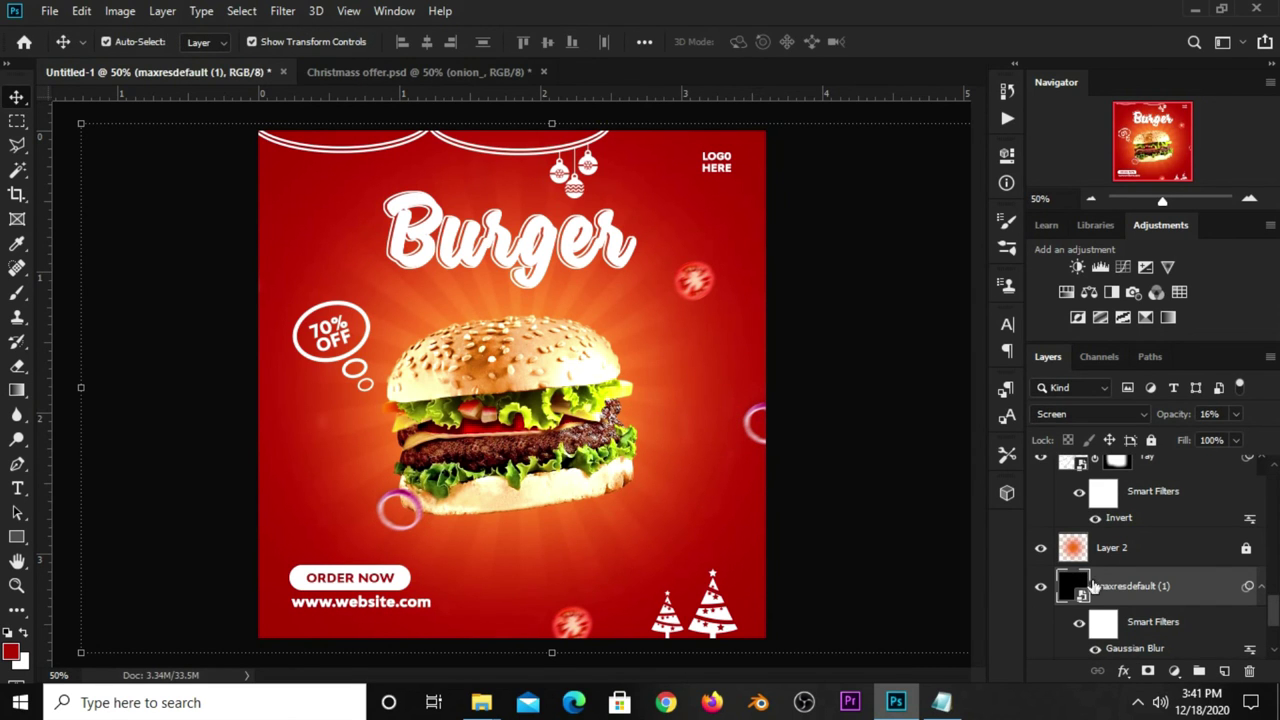
{"action": "left_click", "coordinate": [758, 423]}
{"action": "key", "text": "ctrl+j"}
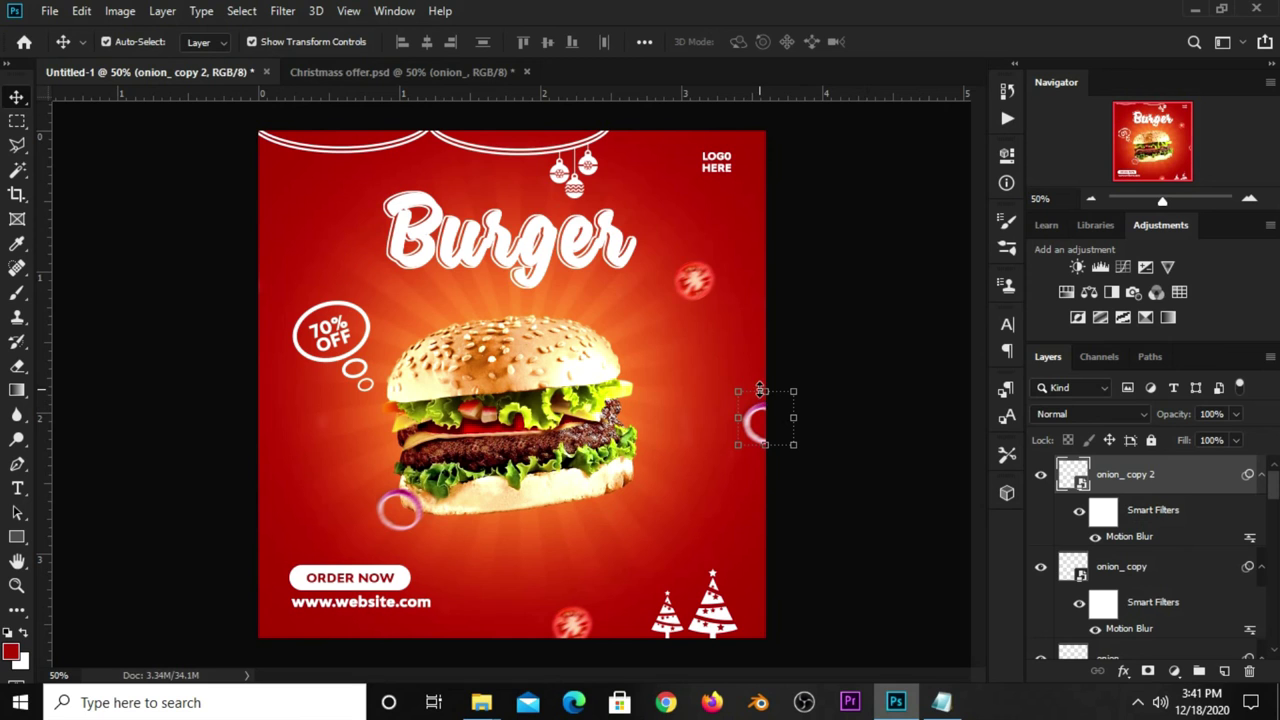
{"action": "key", "text": "ctrl+t"}
{"action": "left_click", "coordinate": [655, 284]}
{"action": "mouse_move", "coordinate": [765, 415]}
{"action": "left_mouse_down"}
{"action": "mouse_move", "coordinate": [643, 437]}
{"action": "mouse_move", "coordinate": [660, 412]}
{"action": "mouse_move", "coordinate": [655, 425]}
{"action": "left_mouse_up"}
{"action": "key", "text": "Return"}
{"action": "left_click", "coordinate": [815, 334]}
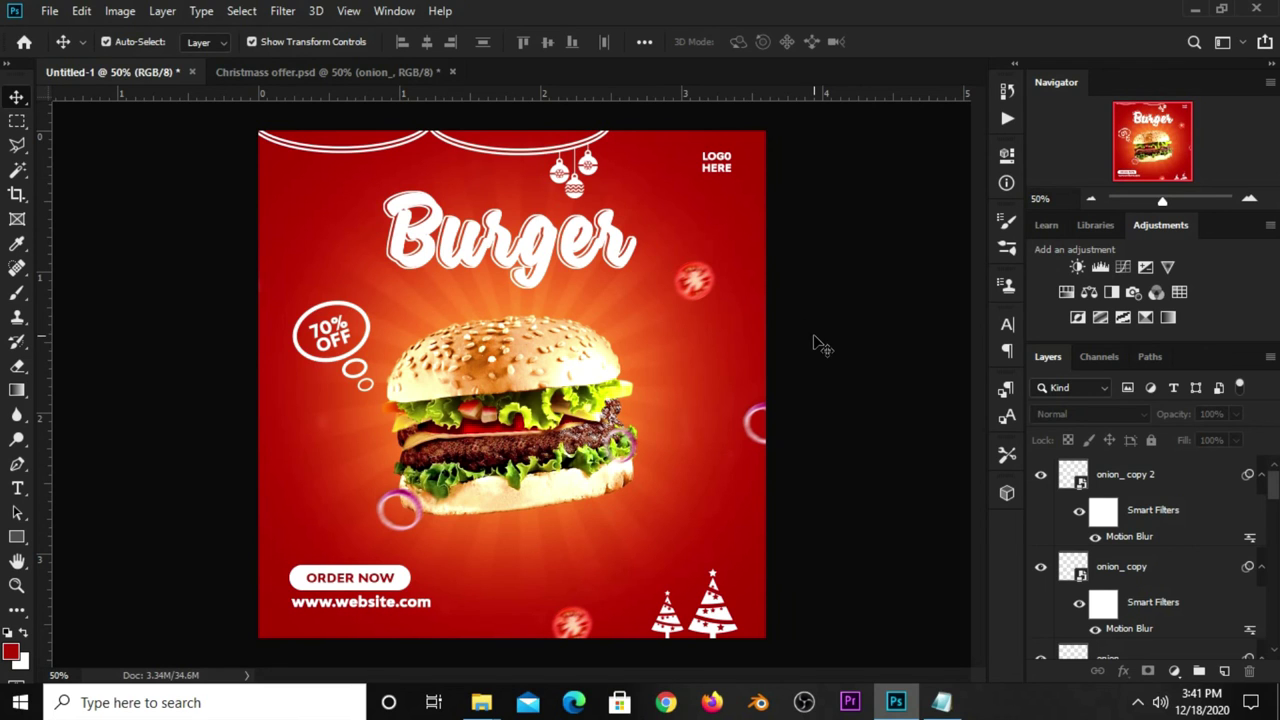
Start a horizontal text box below the burger and copy 'Christmas Offer' from the Notepad notes.
{"action": "left_click", "coordinate": [17, 488]}
{"action": "left_click", "coordinate": [110, 489]}
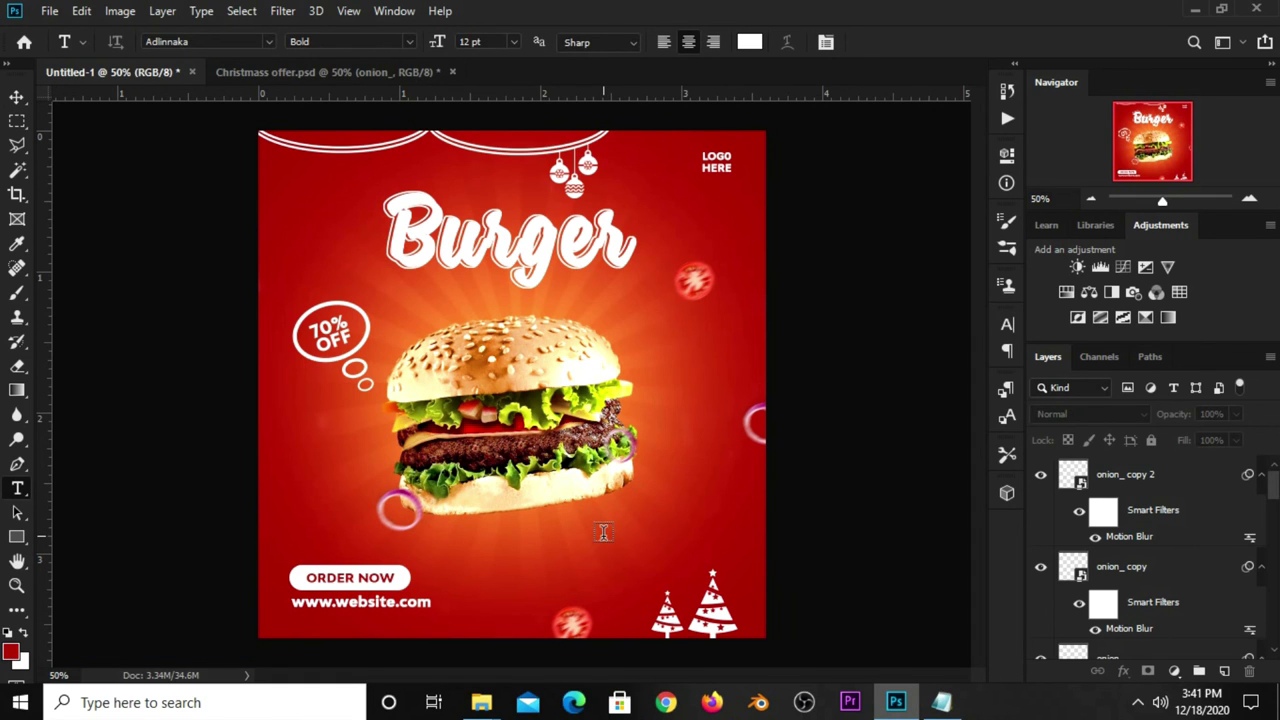
{"action": "left_click", "coordinate": [603, 532]}
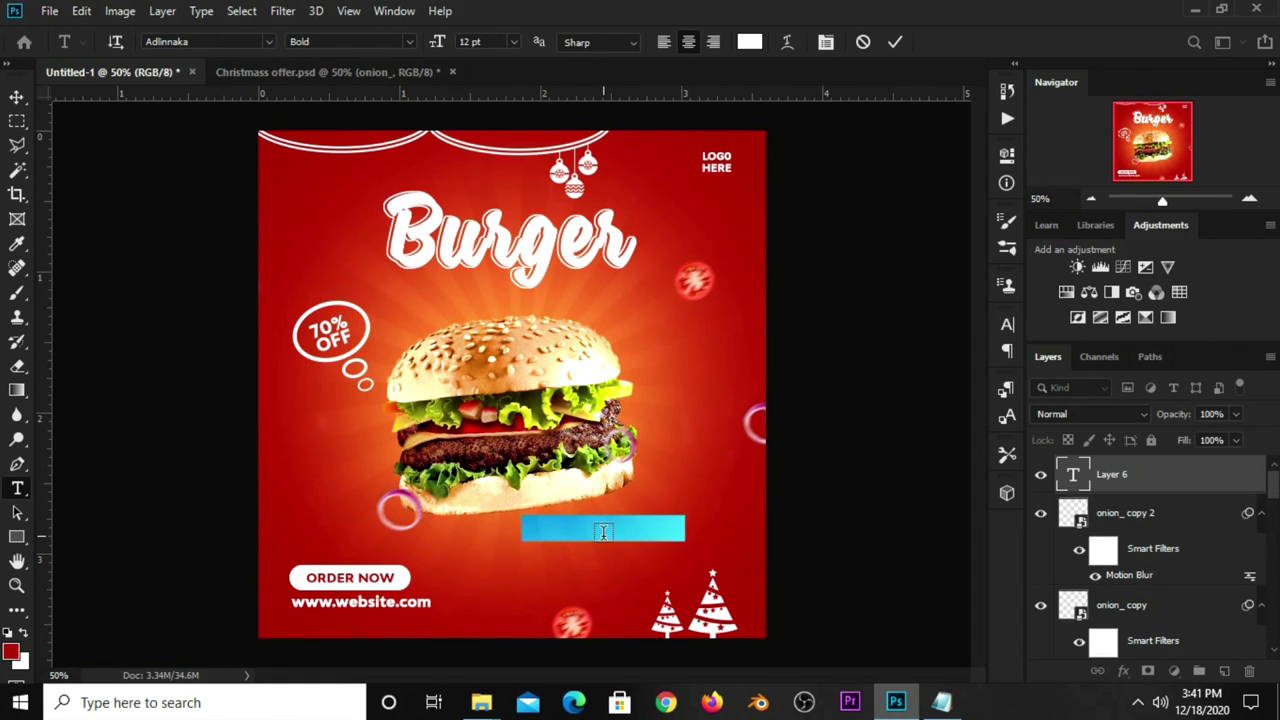
{"action": "left_click", "coordinate": [941, 700]}
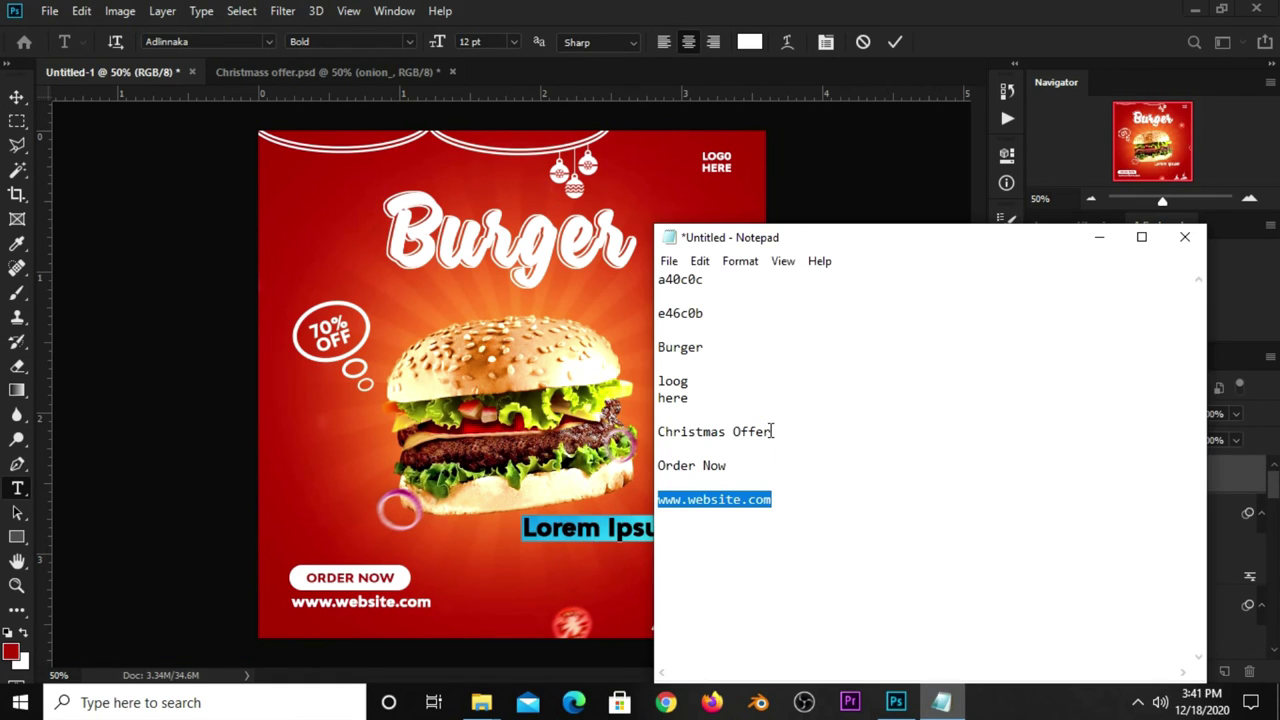
{"action": "left_click_drag", "start_coordinate": [771, 431], "coordinate": [651, 432]}
{"action": "right_click", "coordinate": [680, 437]}
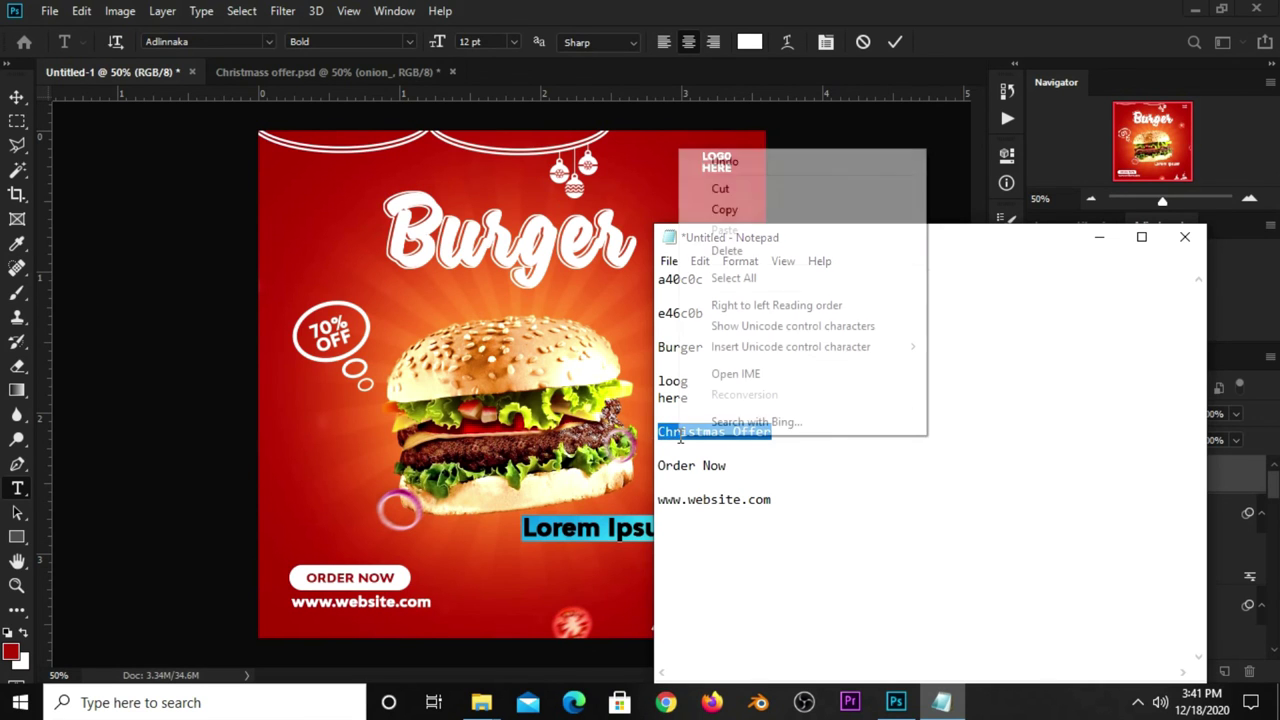
{"action": "left_click", "coordinate": [738, 207]}
{"action": "left_click", "coordinate": [935, 48]}
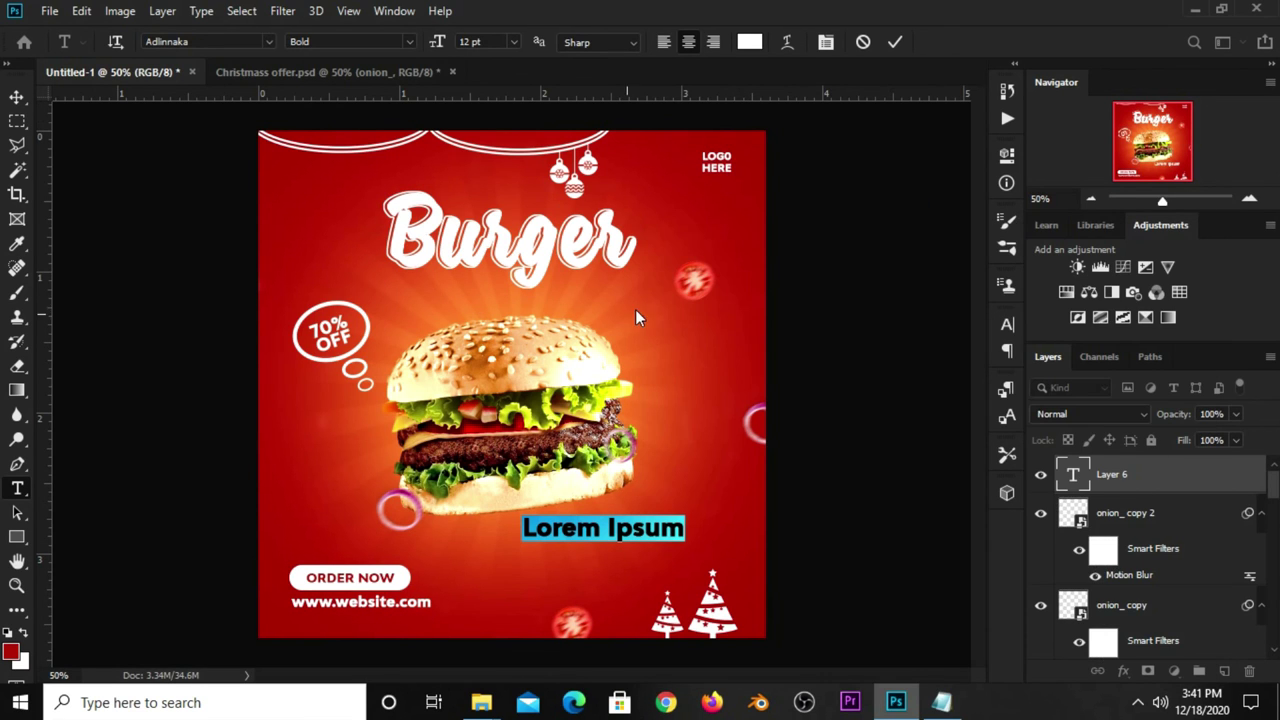
Replace the Lorem Ipsum placeholder with 'Christmas Offer' and set it to 9 pt.
{"action": "left_click", "coordinate": [591, 528]}
{"action": "key", "text": "ctrl+a"}
{"action": "key", "text": "ctrl+v"}
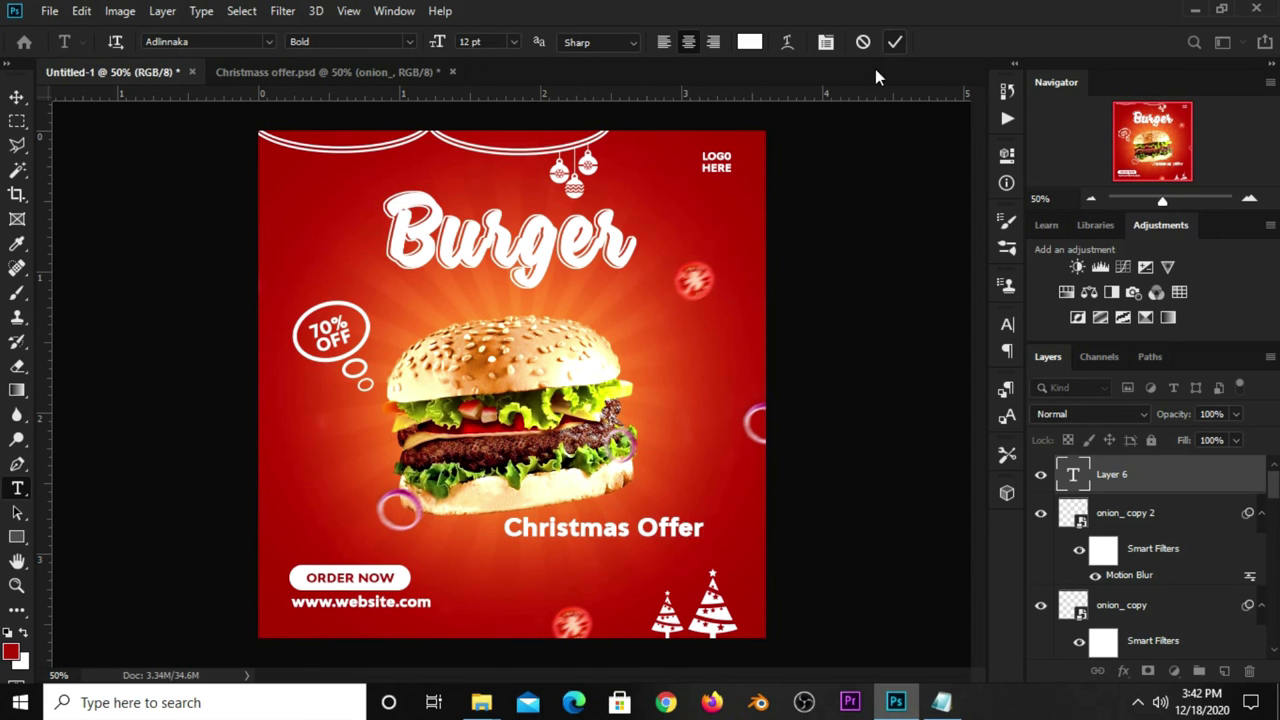
{"action": "key", "text": "ctrl+Return"}
{"action": "left_click", "coordinate": [487, 42]}
{"action": "type", "text": "5"}
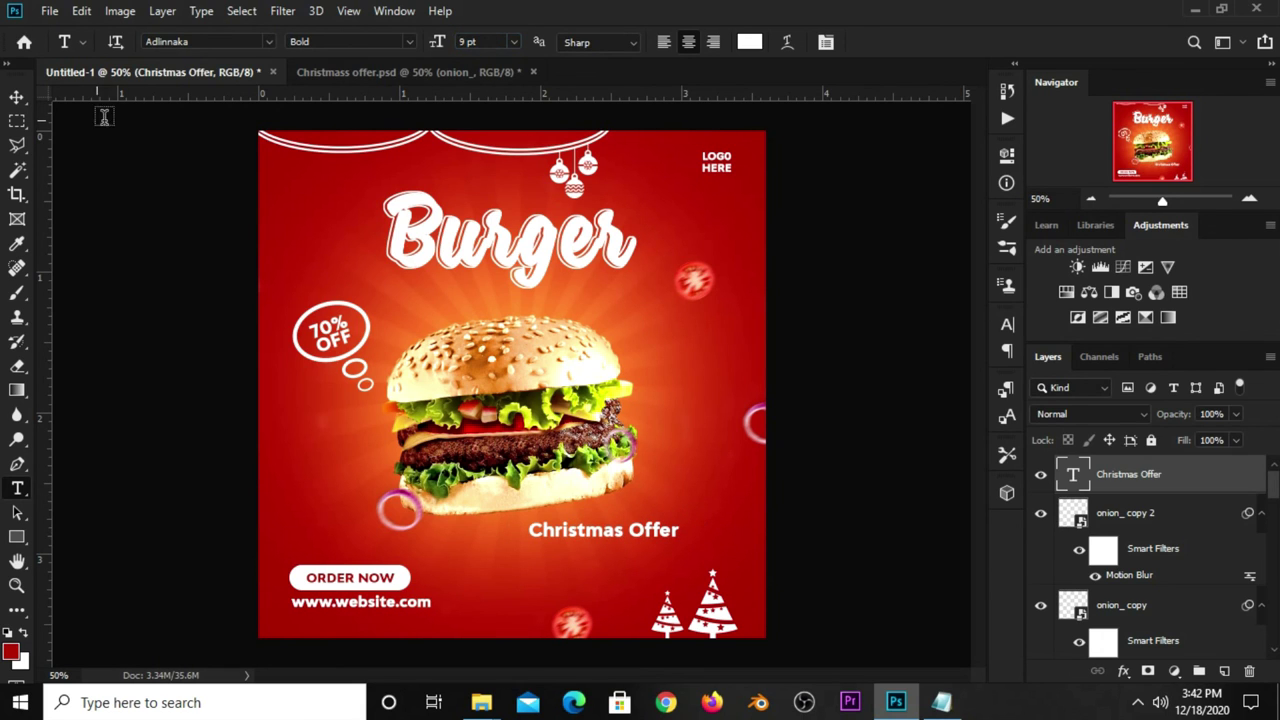
{"action": "left_click", "coordinate": [16, 97]}
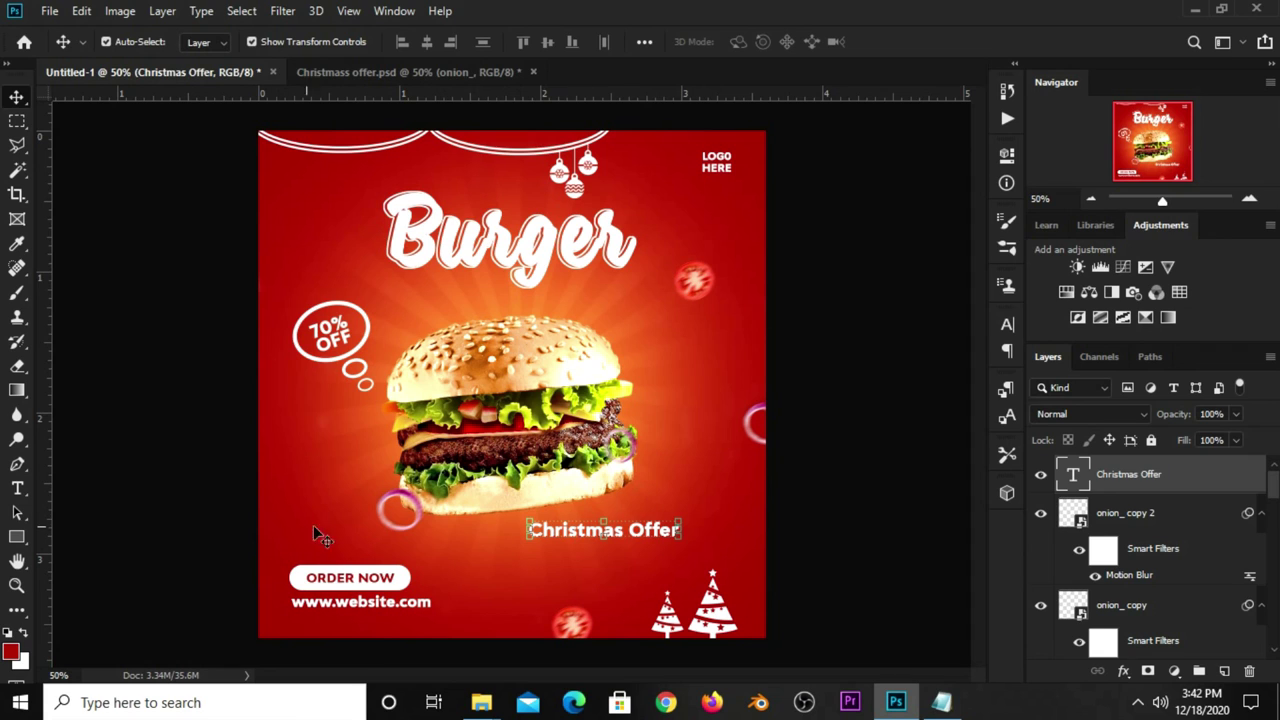
Select the whole 'Christmas Offer' line, cut it, and commit the empty text layer.
{"action": "right_click", "coordinate": [17, 489]}
{"action": "left_click", "coordinate": [77, 489]}
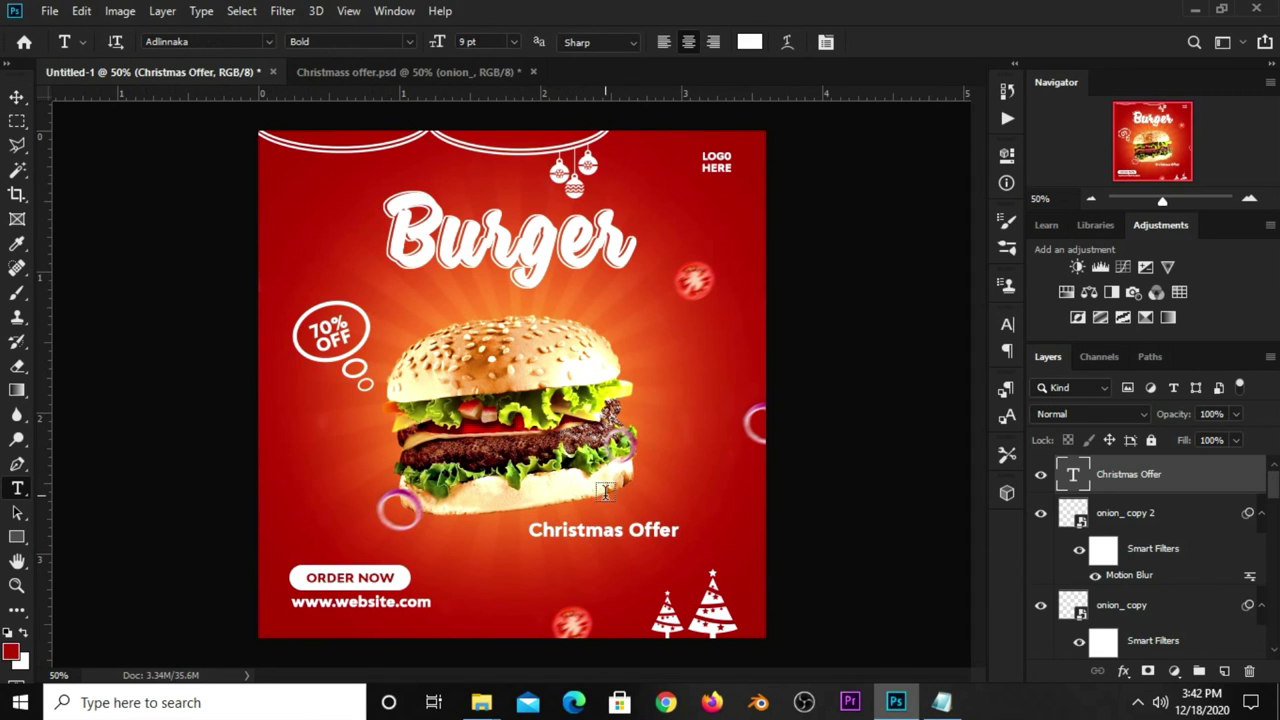
{"action": "left_click", "coordinate": [604, 530]}
{"action": "double_click", "coordinate": [604, 530]}
{"action": "triple_click", "coordinate": [604, 530]}
{"action": "key", "text": "ctrl+c"}
{"action": "right_click", "coordinate": [604, 530]}
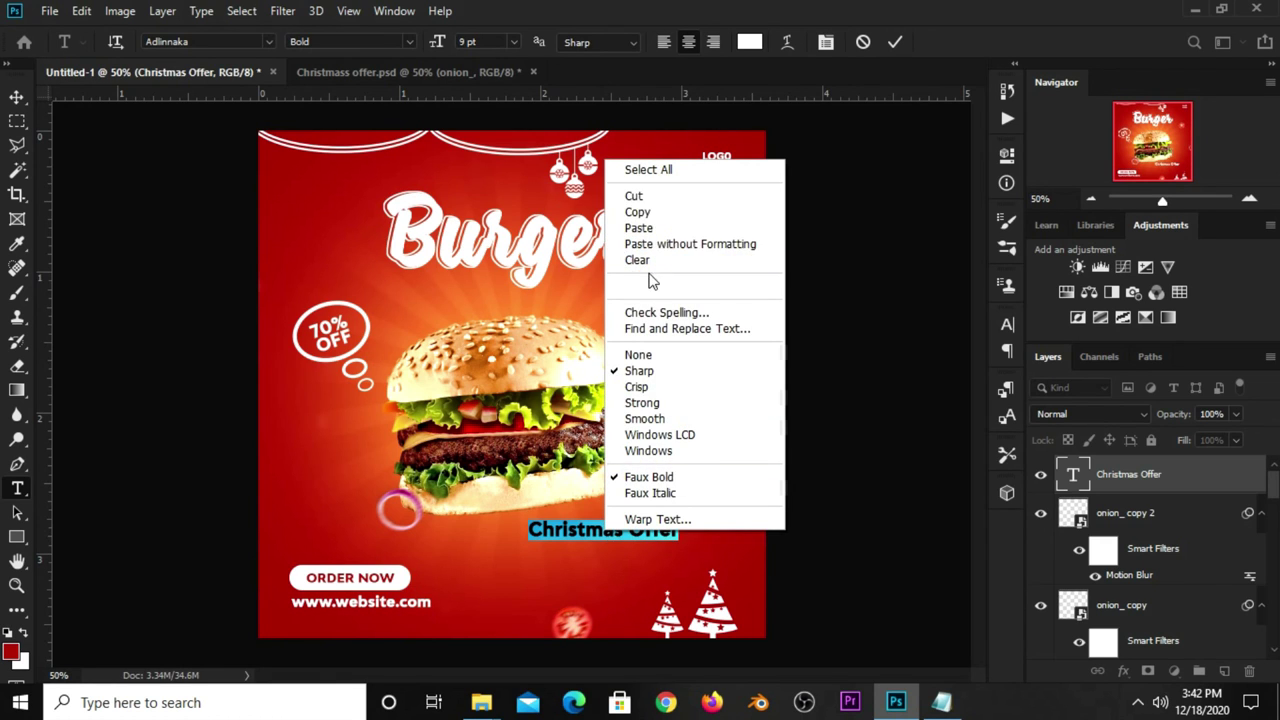
{"action": "left_click", "coordinate": [649, 200]}
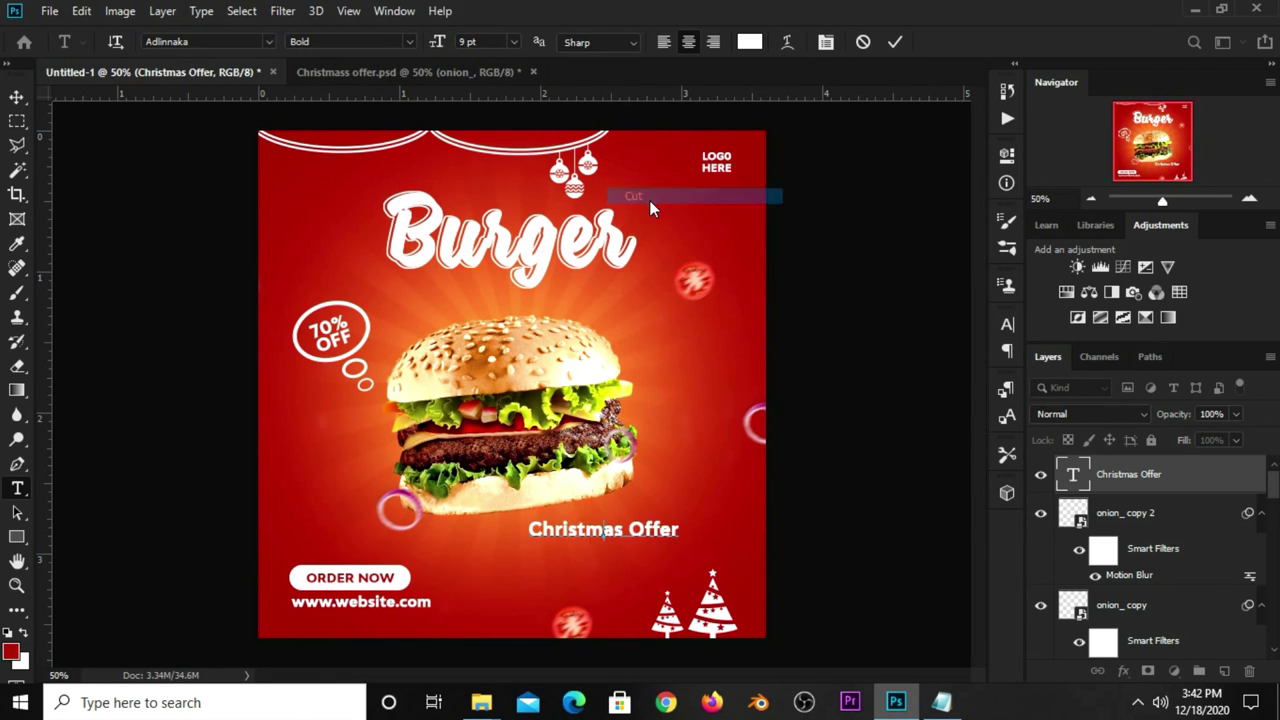
{"action": "left_click", "coordinate": [888, 46]}
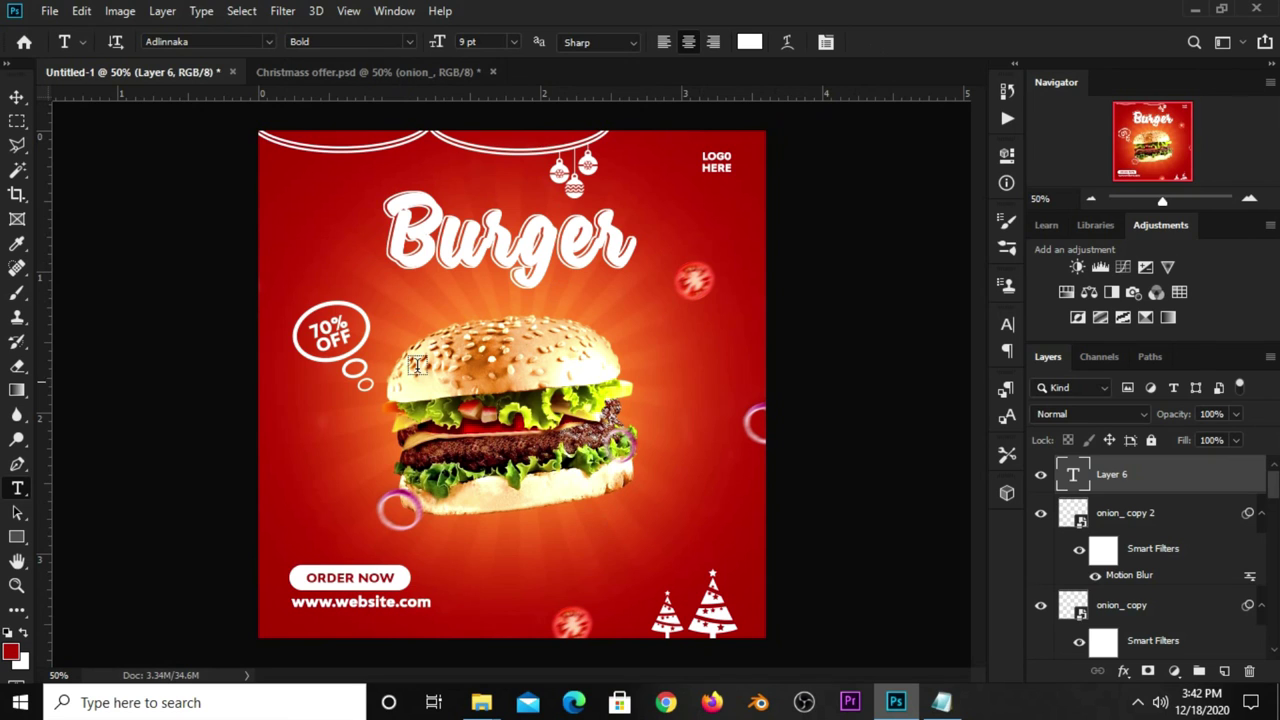
Draw a 514 × 354 px elliptical path and position it arching over the burger's top.
{"action": "left_click", "coordinate": [30, 542]}
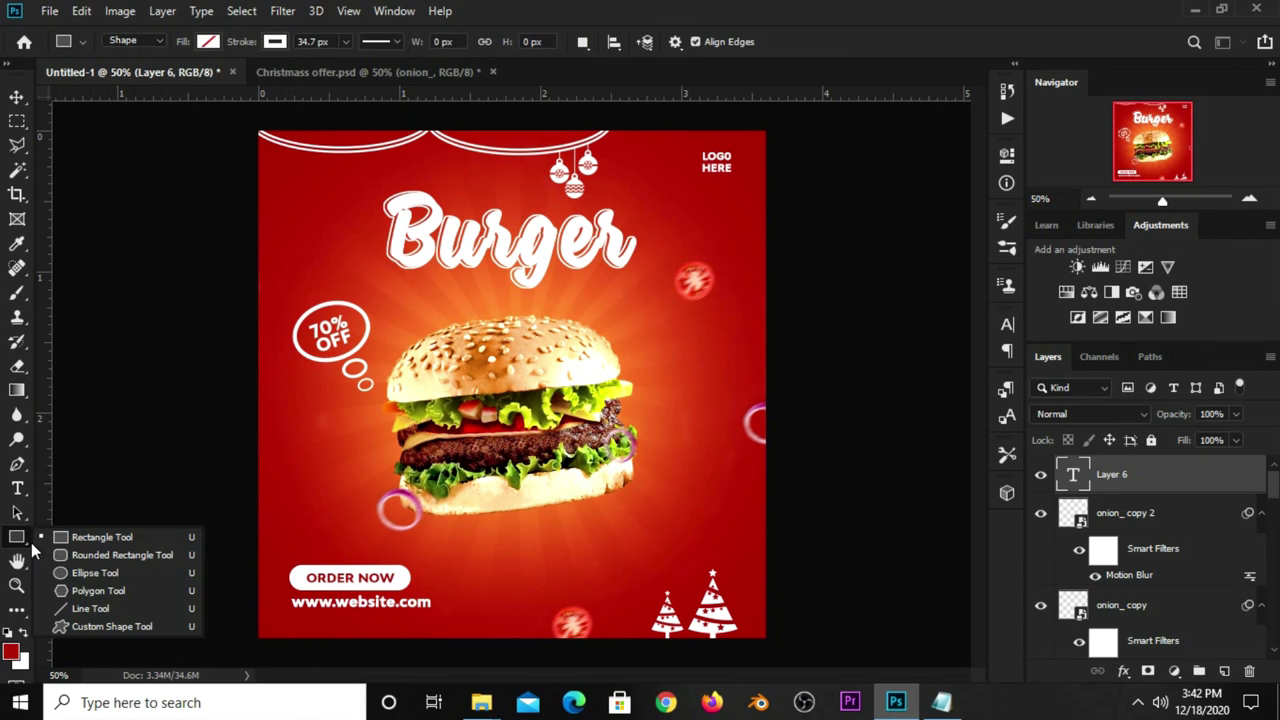
{"action": "left_click", "coordinate": [93, 572]}
{"action": "left_click", "coordinate": [155, 43]}
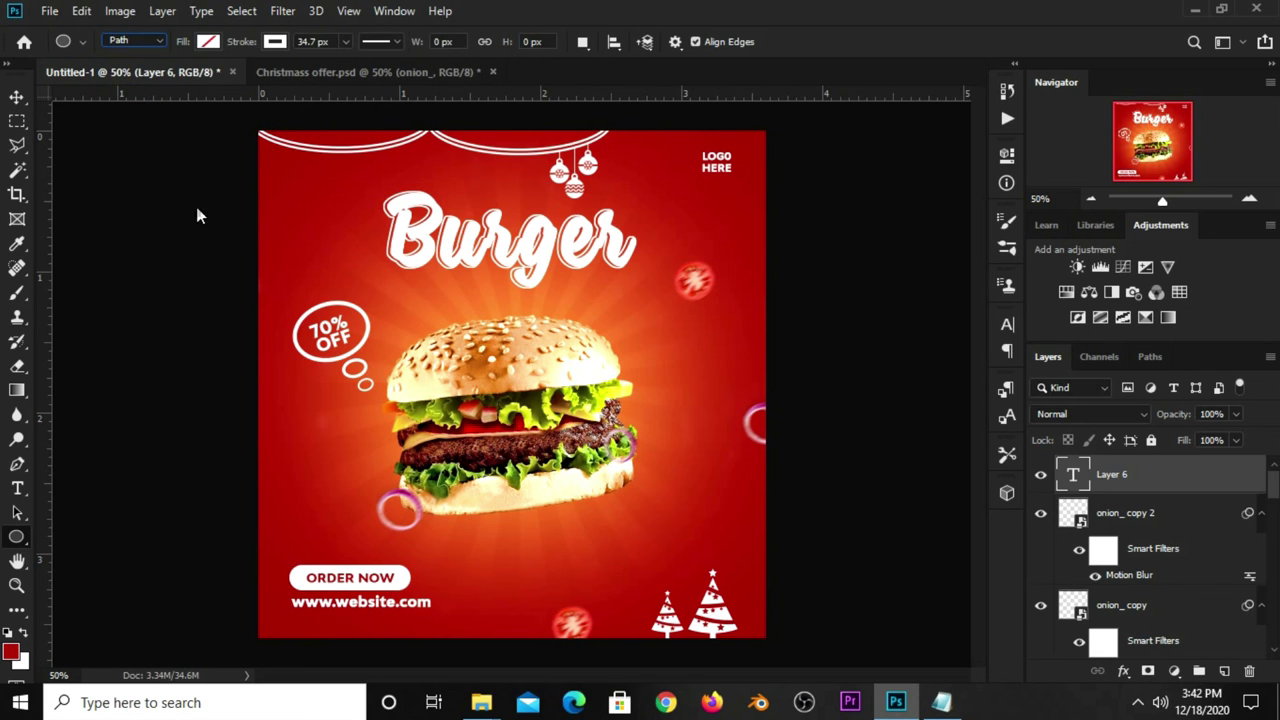
{"action": "left_click_drag", "start_coordinate": [630, 320], "coordinate": [390, 484]}
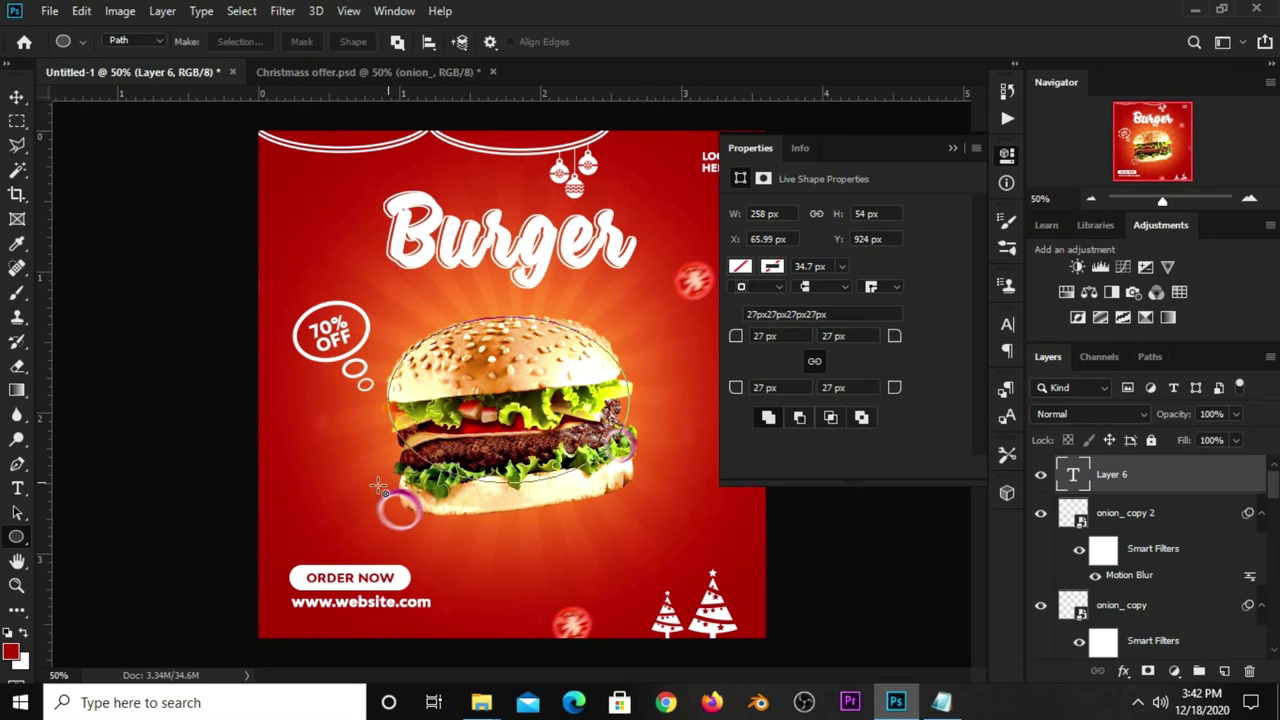
{"action": "left_click", "coordinate": [17, 512]}
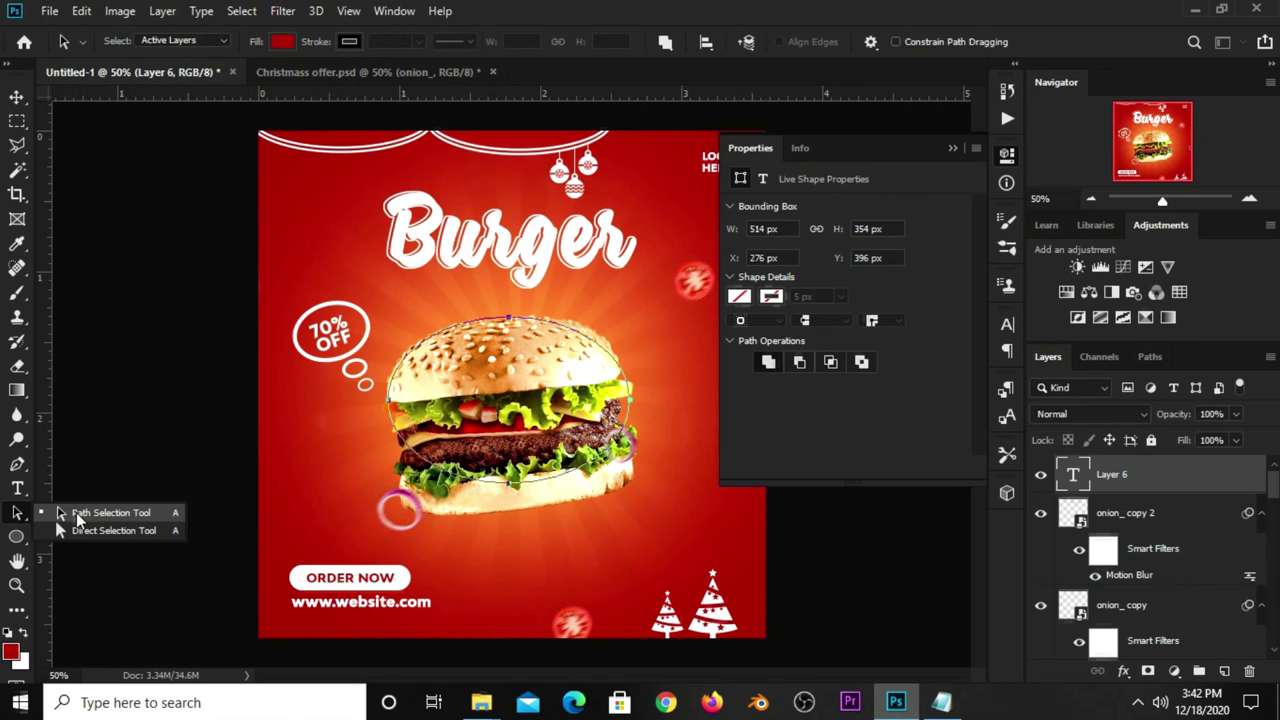
{"action": "left_click", "coordinate": [64, 514]}
{"action": "left_click_drag", "start_coordinate": [494, 400], "coordinate": [512, 390]}
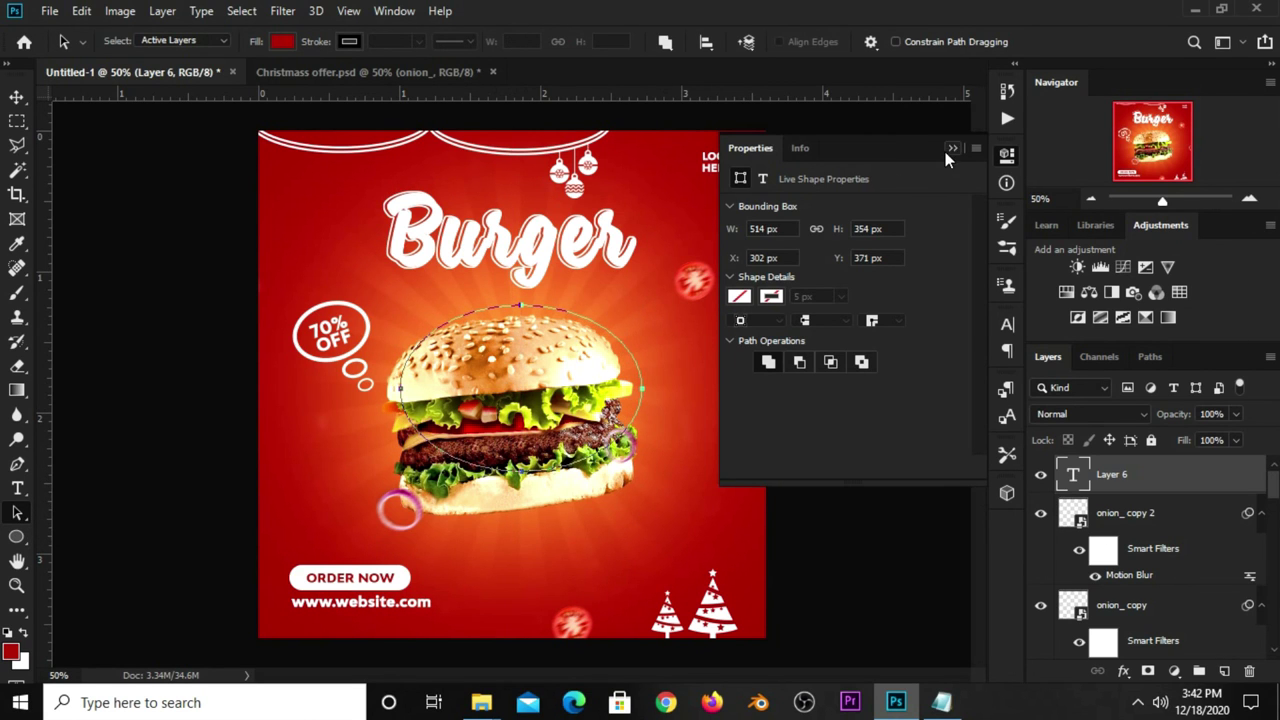
{"action": "left_click", "coordinate": [951, 149]}
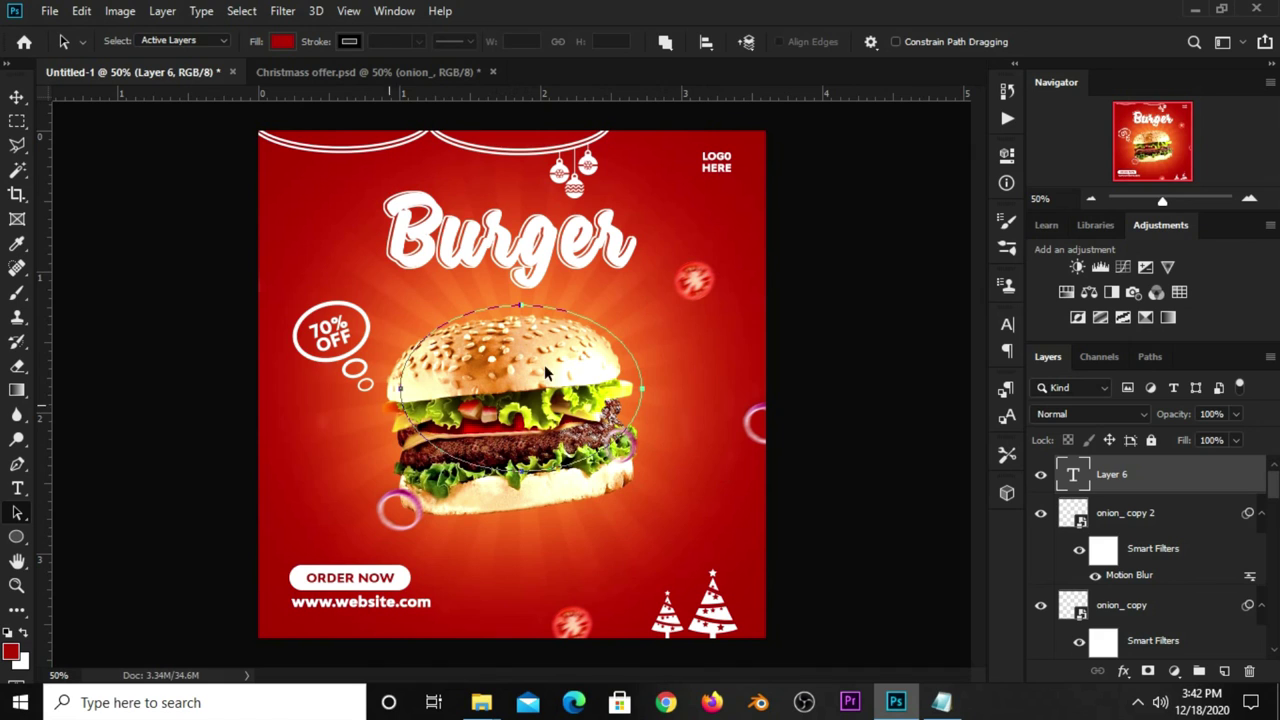
{"action": "left_click", "coordinate": [17, 488]}
Paste 'Christmas Offer' as type flowing along the ellipse path.
{"action": "left_click", "coordinate": [100, 487]}
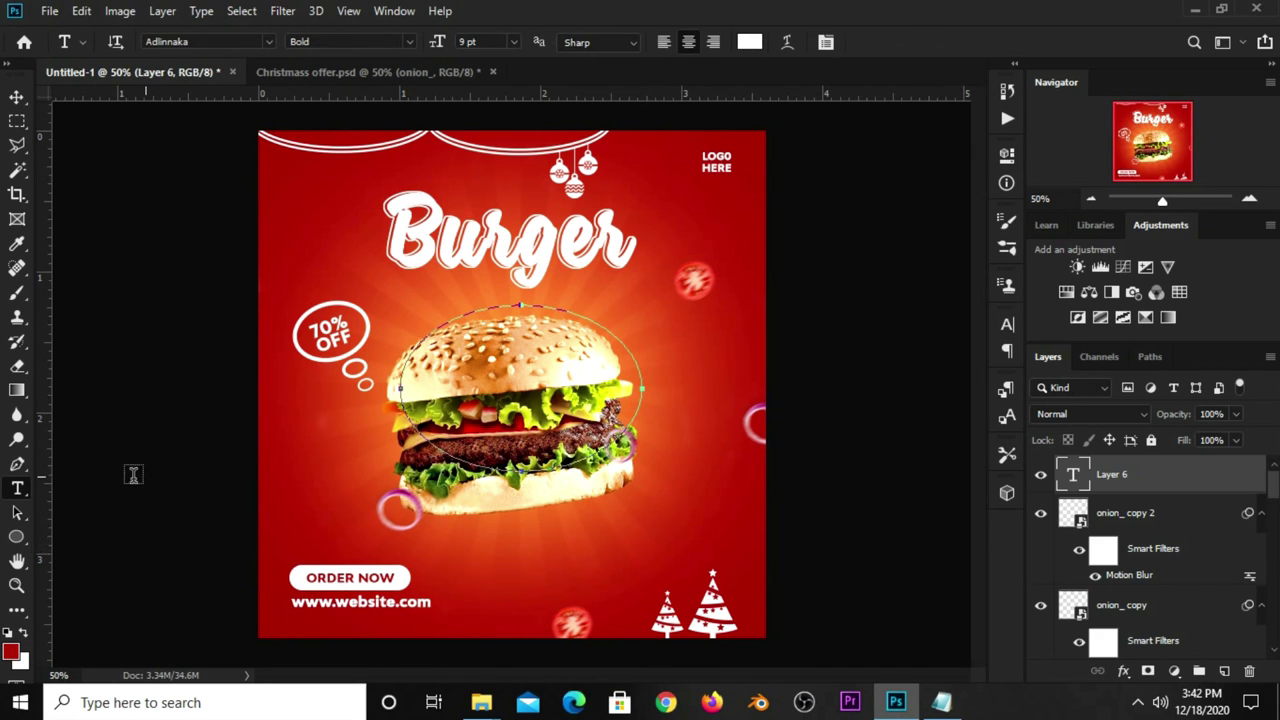
{"action": "left_click", "coordinate": [558, 302]}
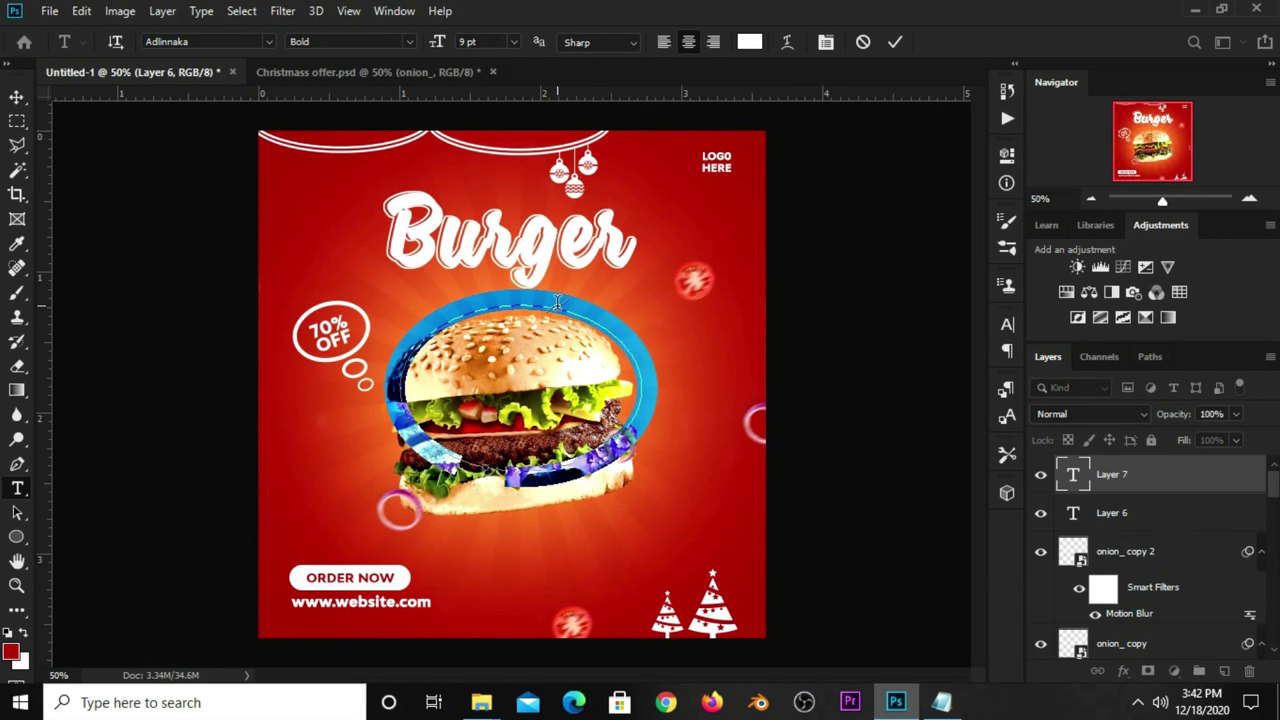
{"action": "key", "text": "ctrl+v"}
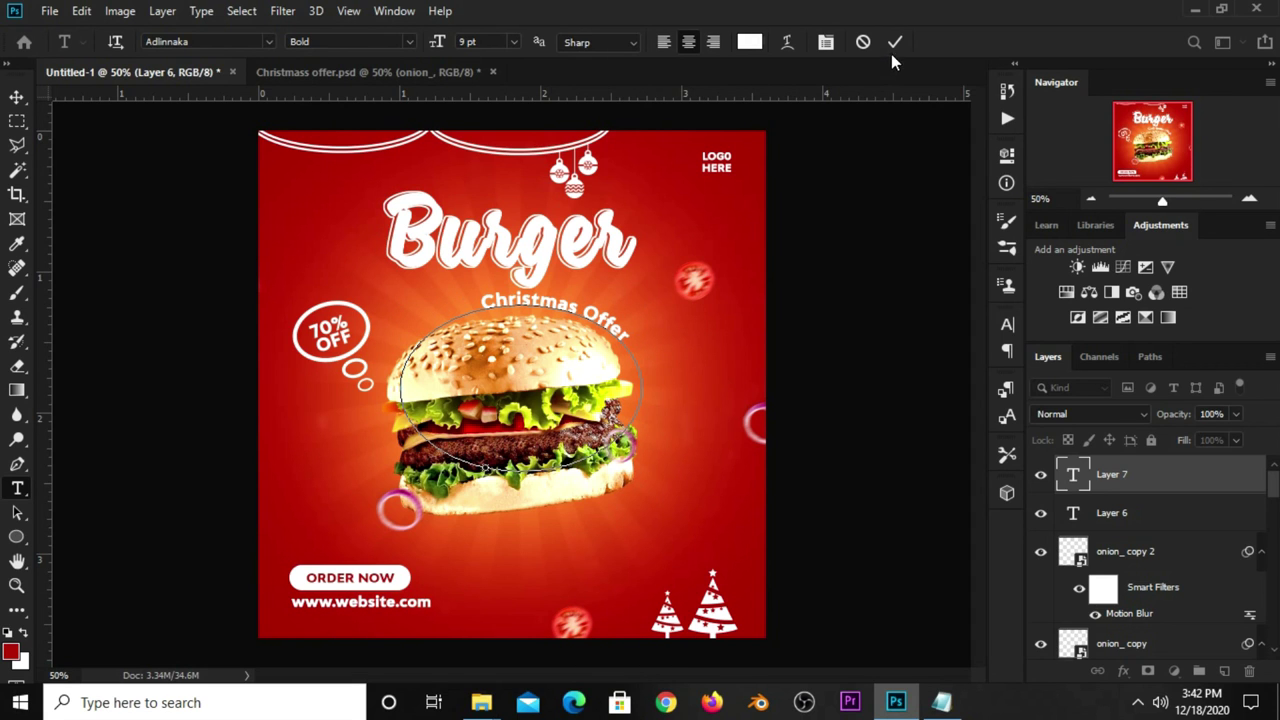
{"action": "left_click", "coordinate": [645, 258]}
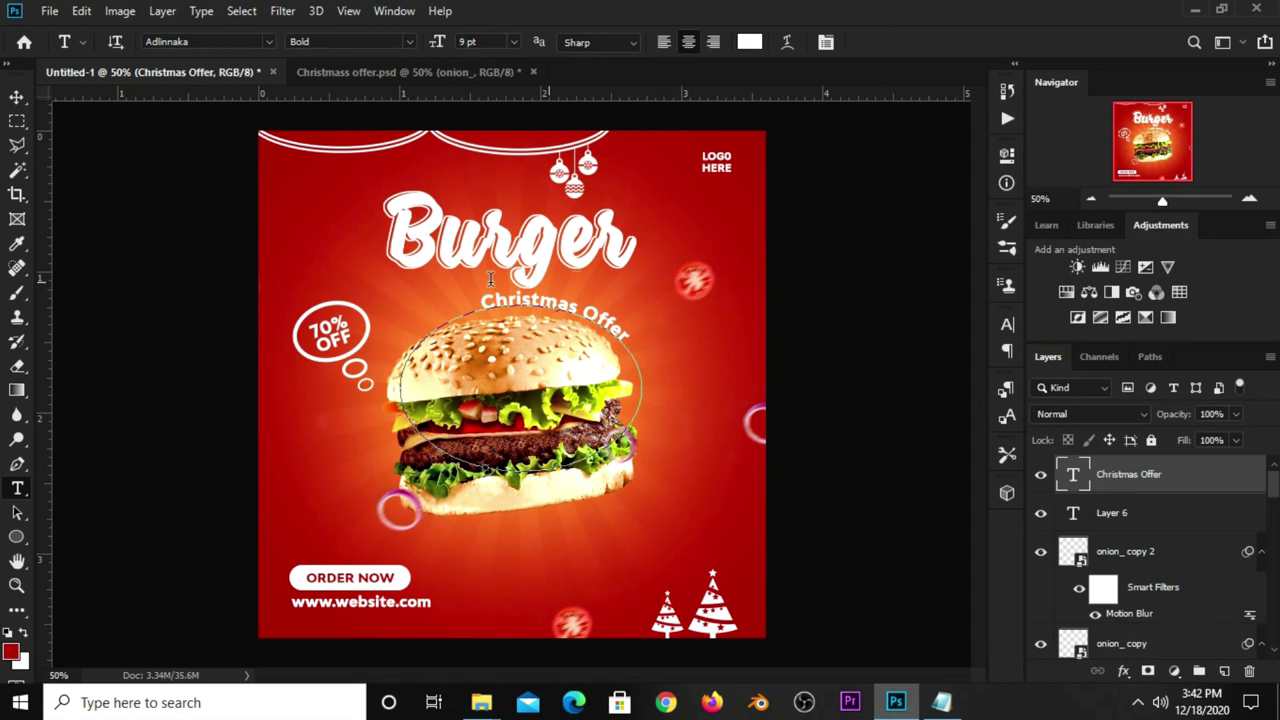
Nudge the curved 'Christmas Offer' text down and rotate it slightly anticlockwise.
{"action": "left_click", "coordinate": [17, 97]}
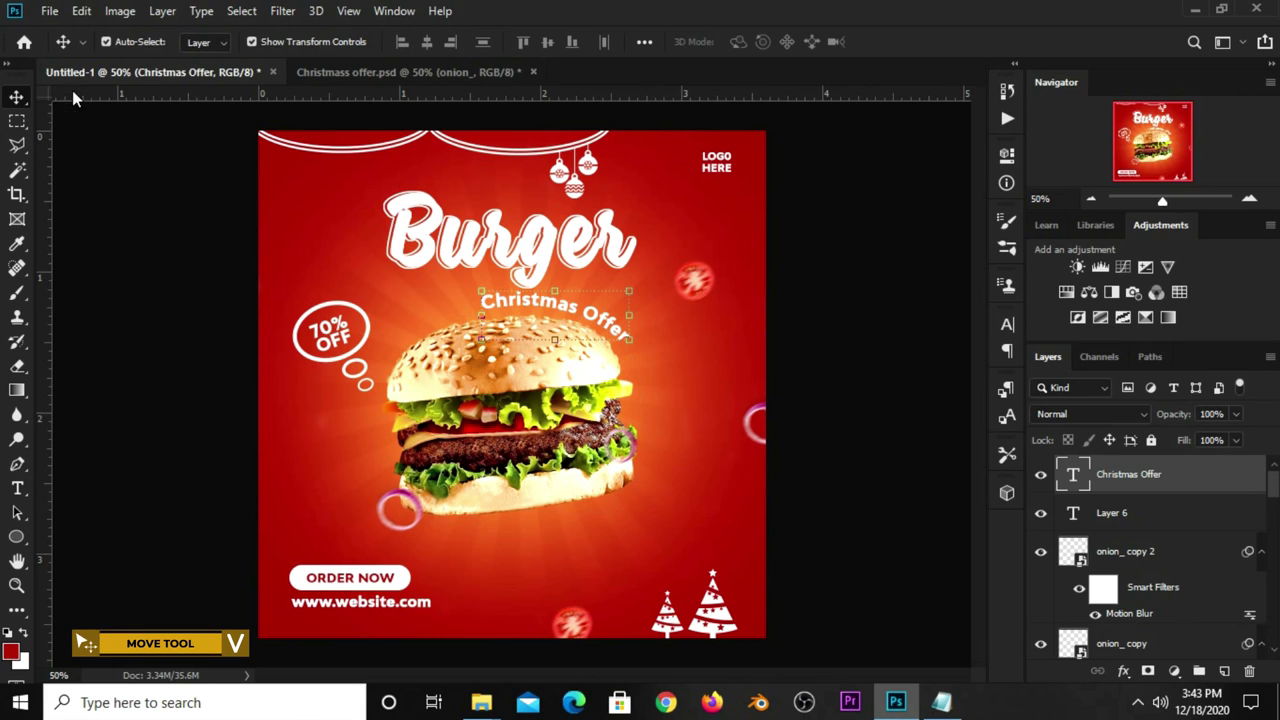
{"action": "key", "text": "Down"}
{"action": "key", "text": "Down"}
{"action": "key", "text": "Down"}
{"action": "key", "text": "Down"}
{"action": "key", "text": "Down"}
{"action": "key", "text": "Down"}
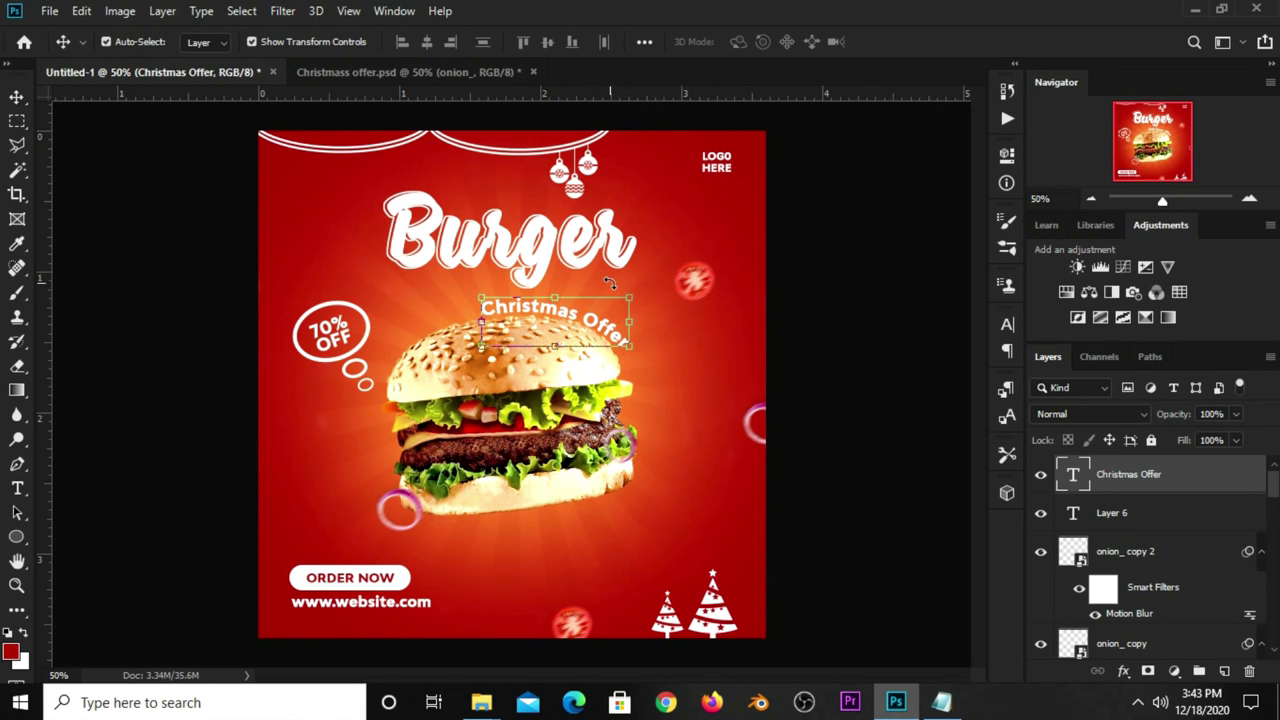
{"action": "key", "text": "ctrl+t"}
{"action": "left_click_drag", "start_coordinate": [689, 330], "coordinate": [704, 336]}
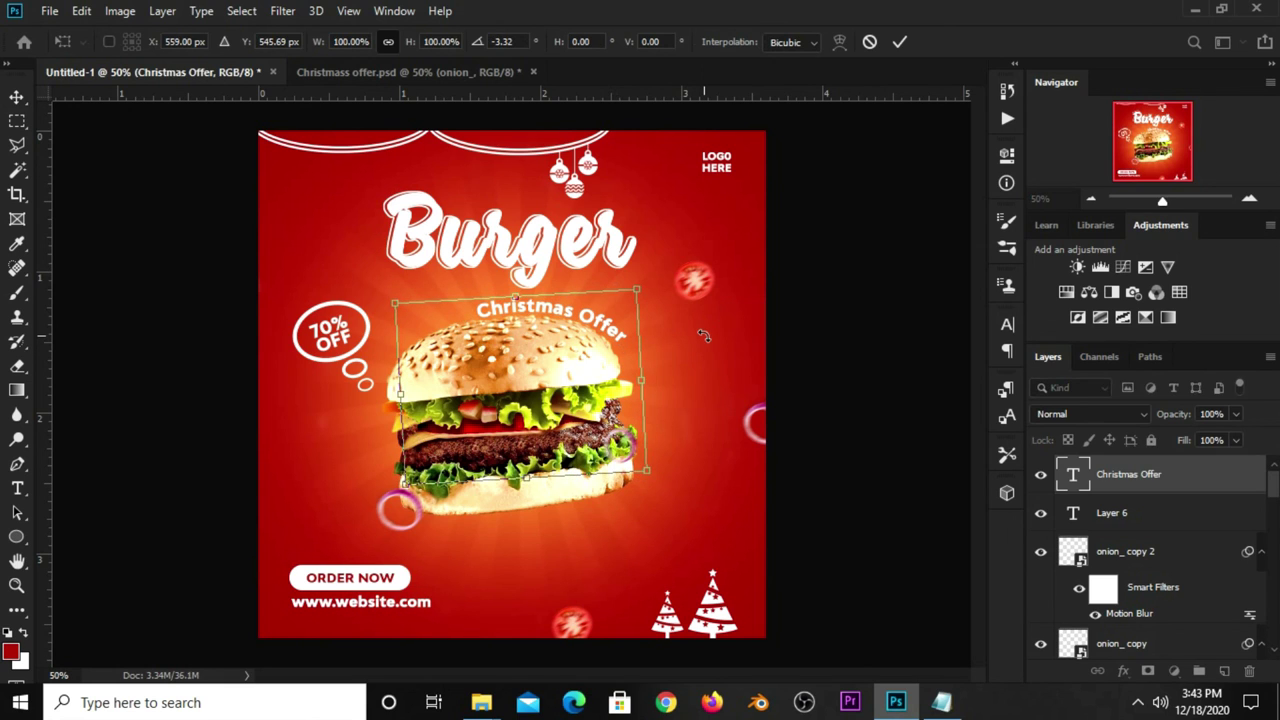
{"action": "key", "text": "Return"}
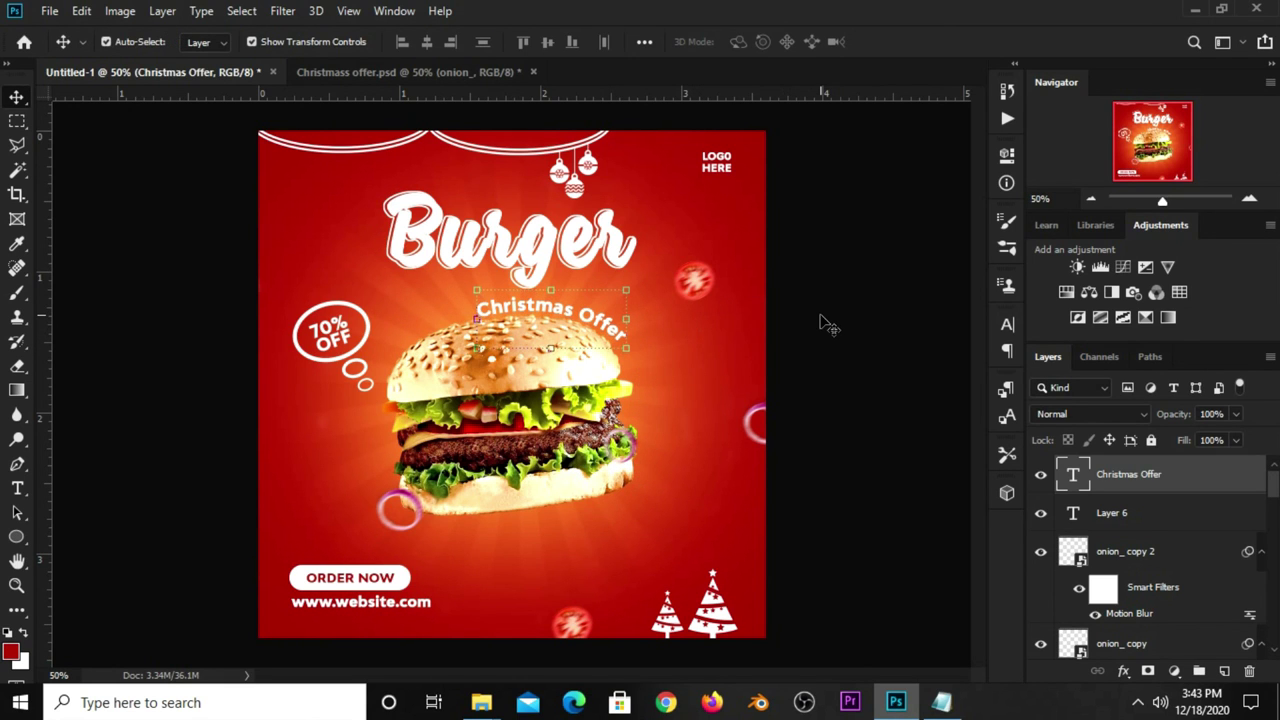
{"action": "left_click", "coordinate": [822, 325]}
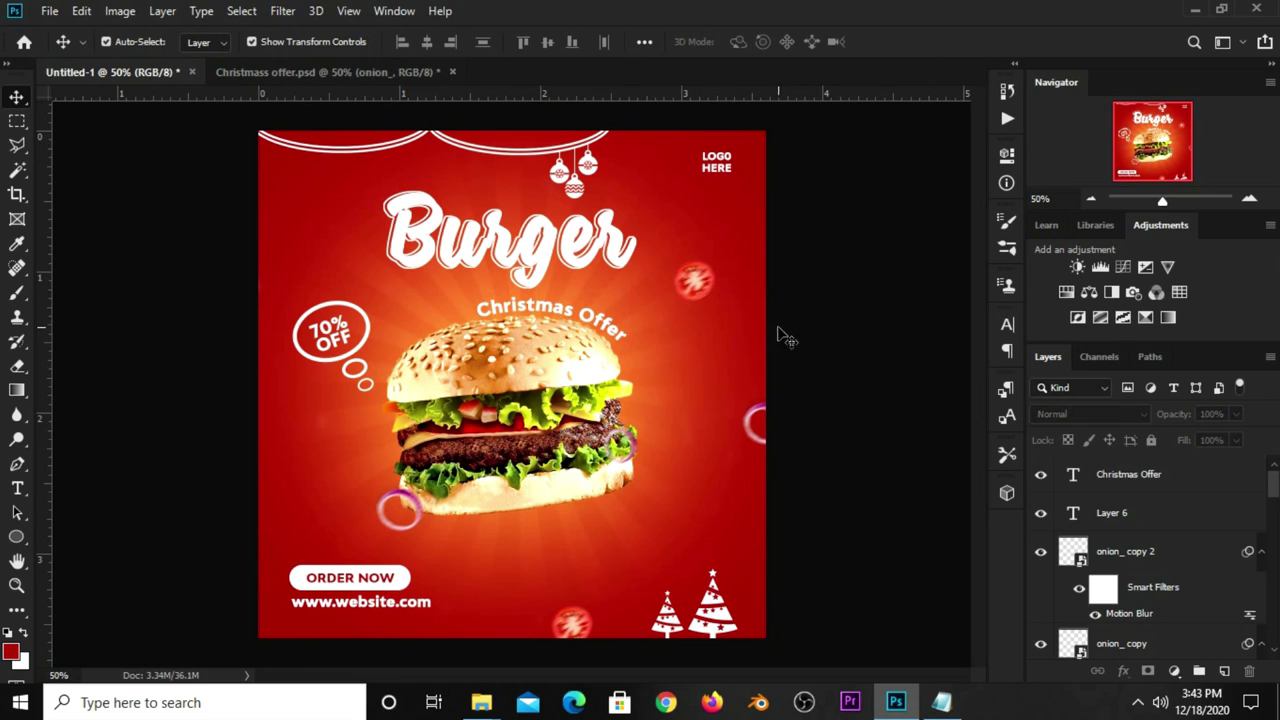
Select Group 1 with the Burger title and nudge it up slightly.
{"action": "left_click", "coordinate": [507, 253]}
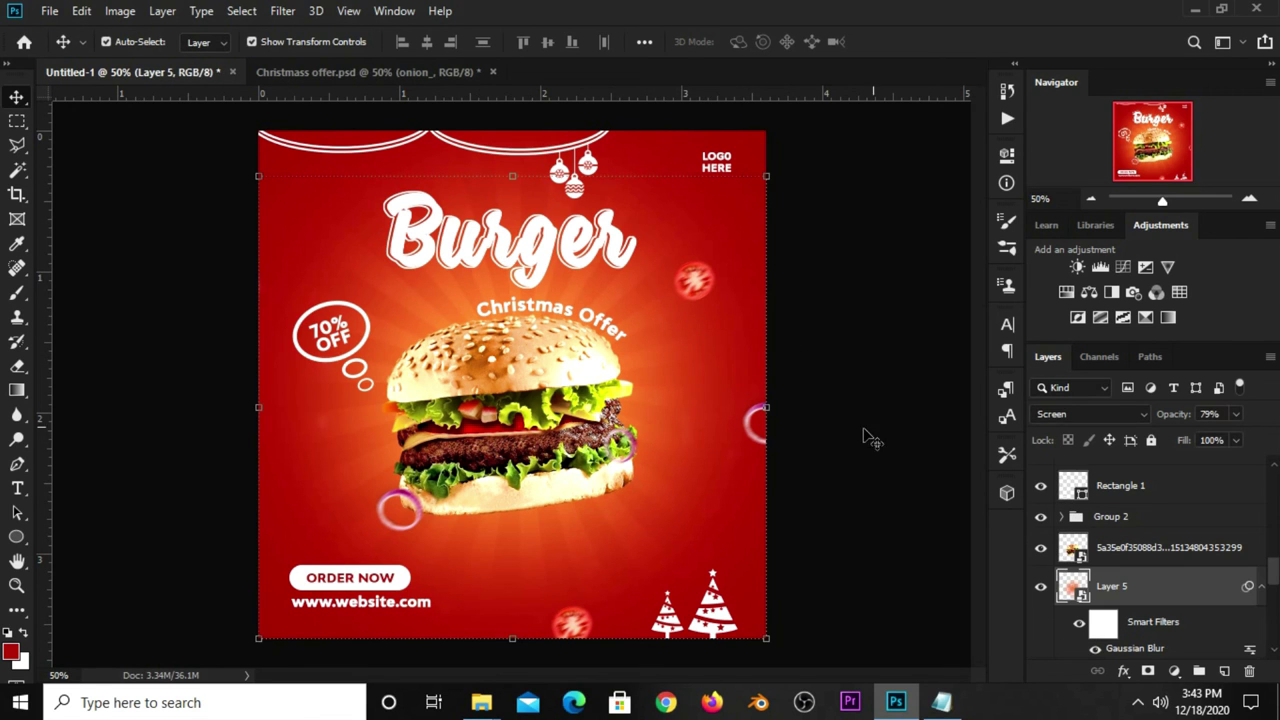
{"action": "left_click", "coordinate": [505, 245]}
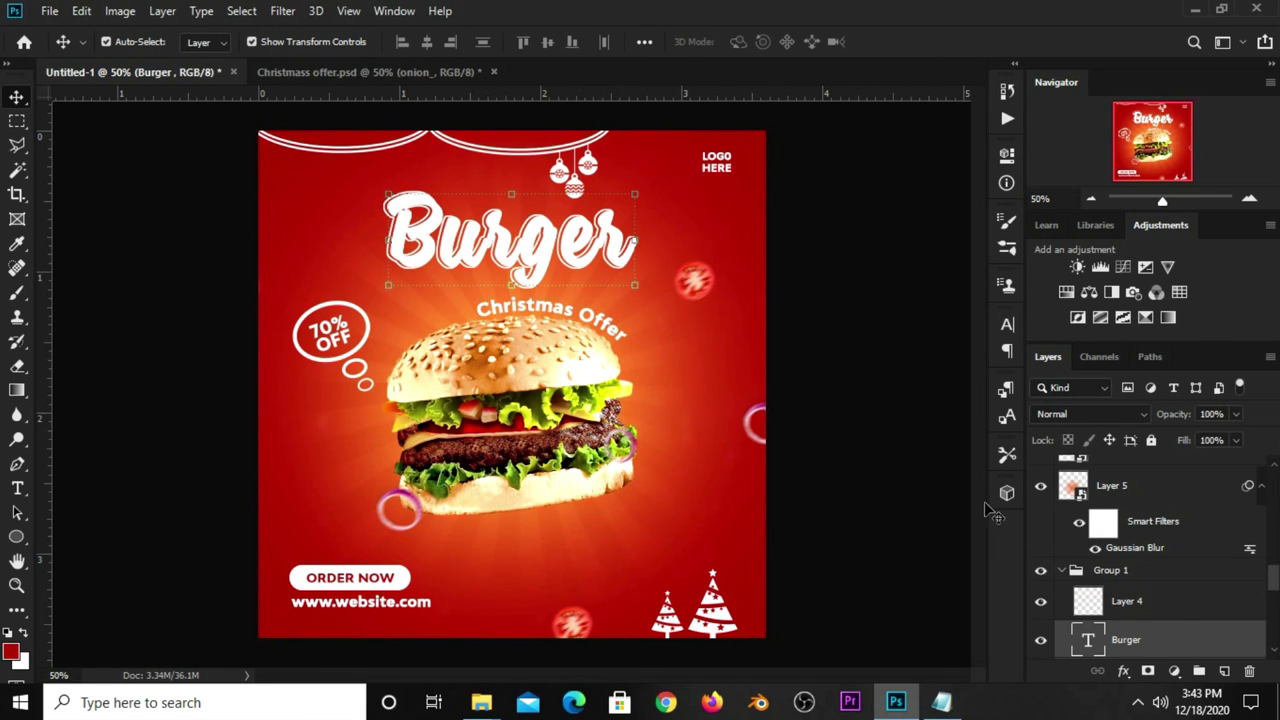
{"action": "left_click", "coordinate": [1160, 572]}
{"action": "left_click", "coordinate": [1080, 570]}
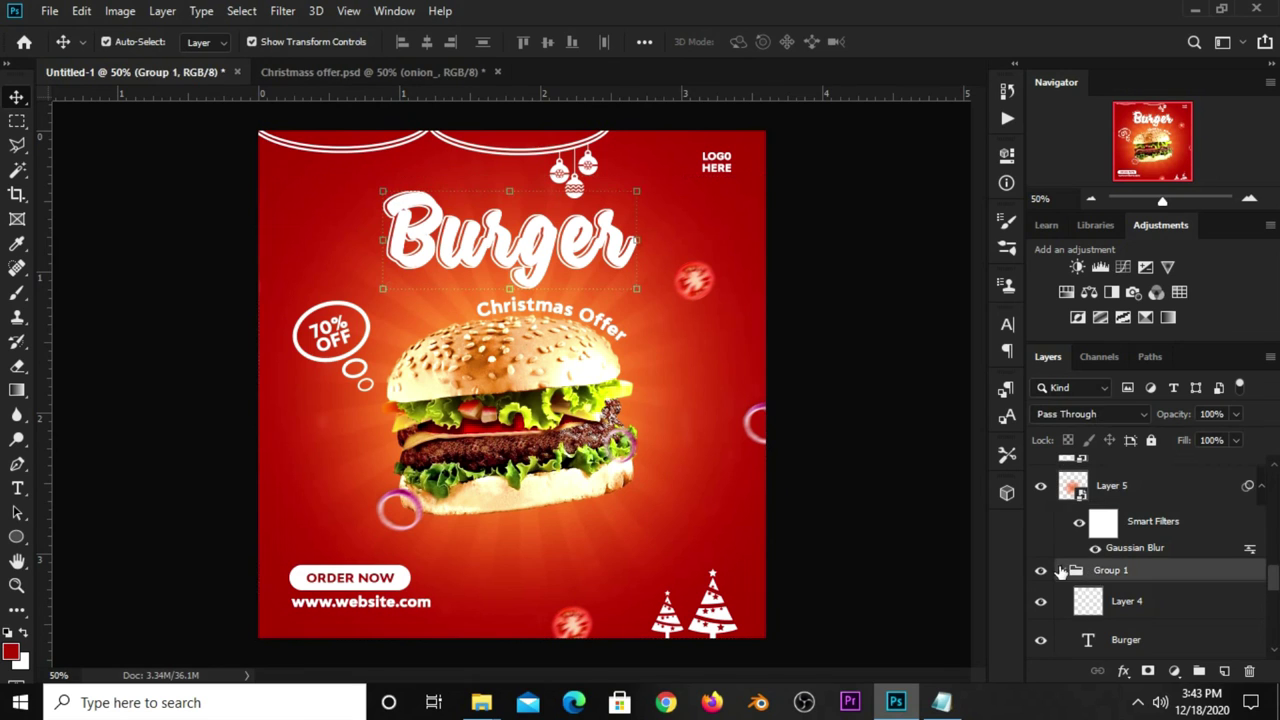
{"action": "left_click", "coordinate": [1062, 570]}
{"action": "left_click", "coordinate": [1040, 571]}
{"action": "left_click", "coordinate": [1041, 574]}
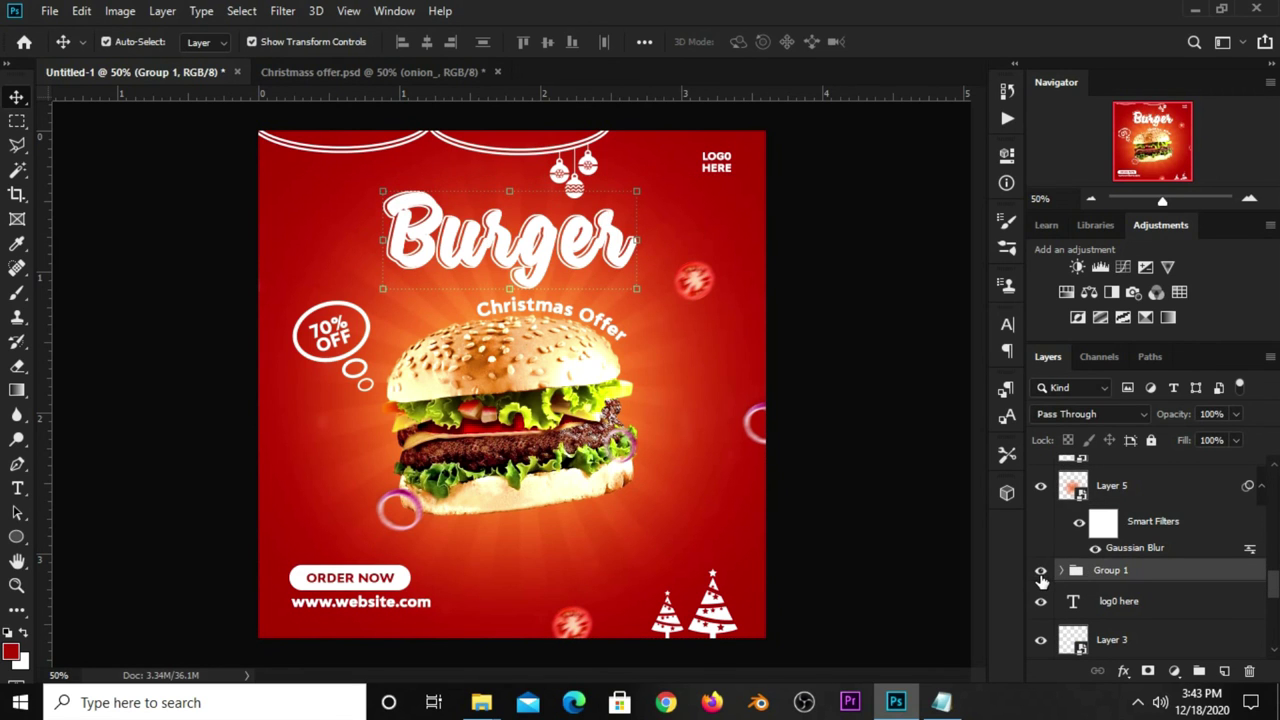
{"action": "key", "text": "Up"}
{"action": "key", "text": "Up"}
{"action": "key", "text": "Up"}
{"action": "key", "text": "Up"}
{"action": "key", "text": "Up"}
{"action": "key", "text": "Up"}
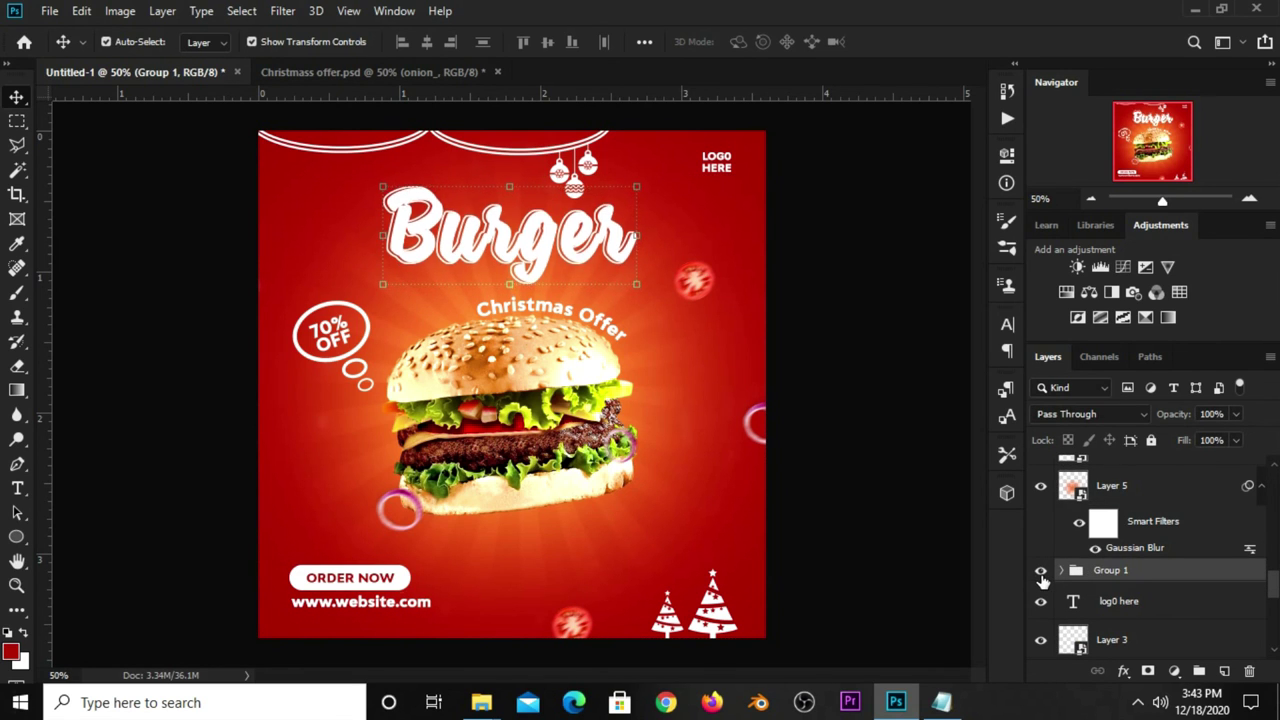
{"action": "left_click", "coordinate": [877, 450]}
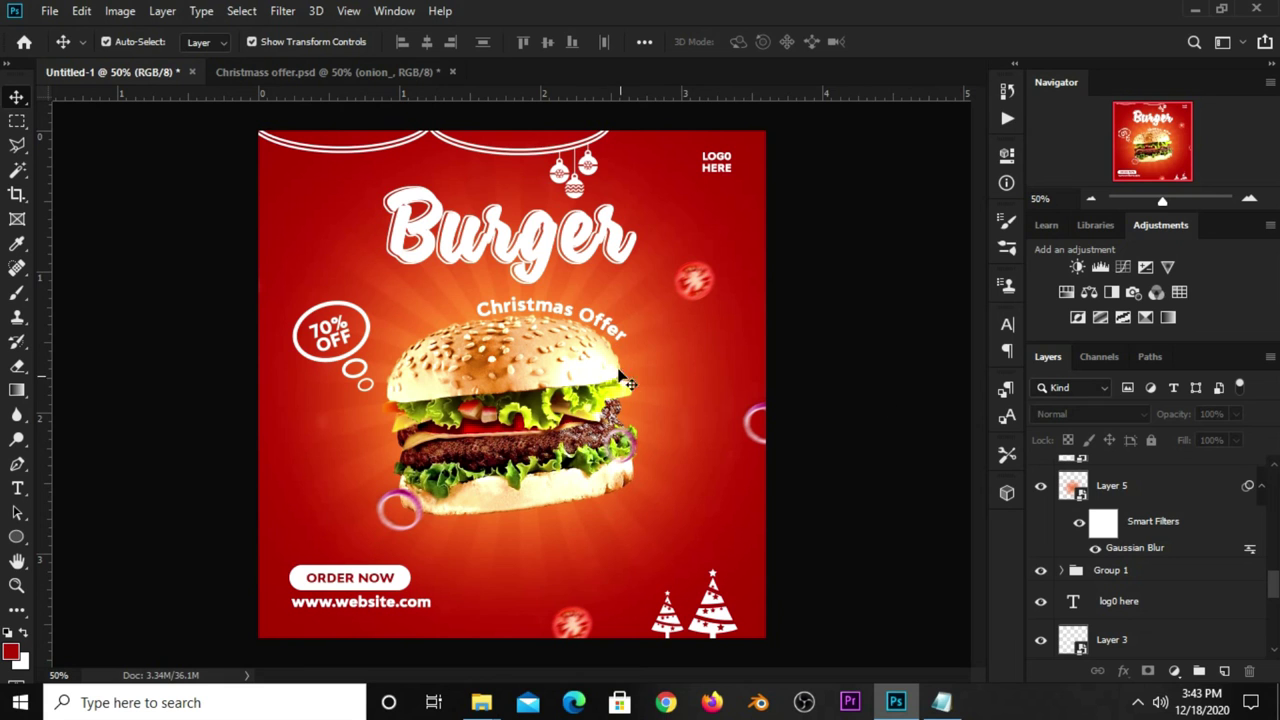
Add a Curves adjustment layer with the midpoint pulled down to darken the poster.
{"action": "left_click", "coordinate": [1173, 672]}
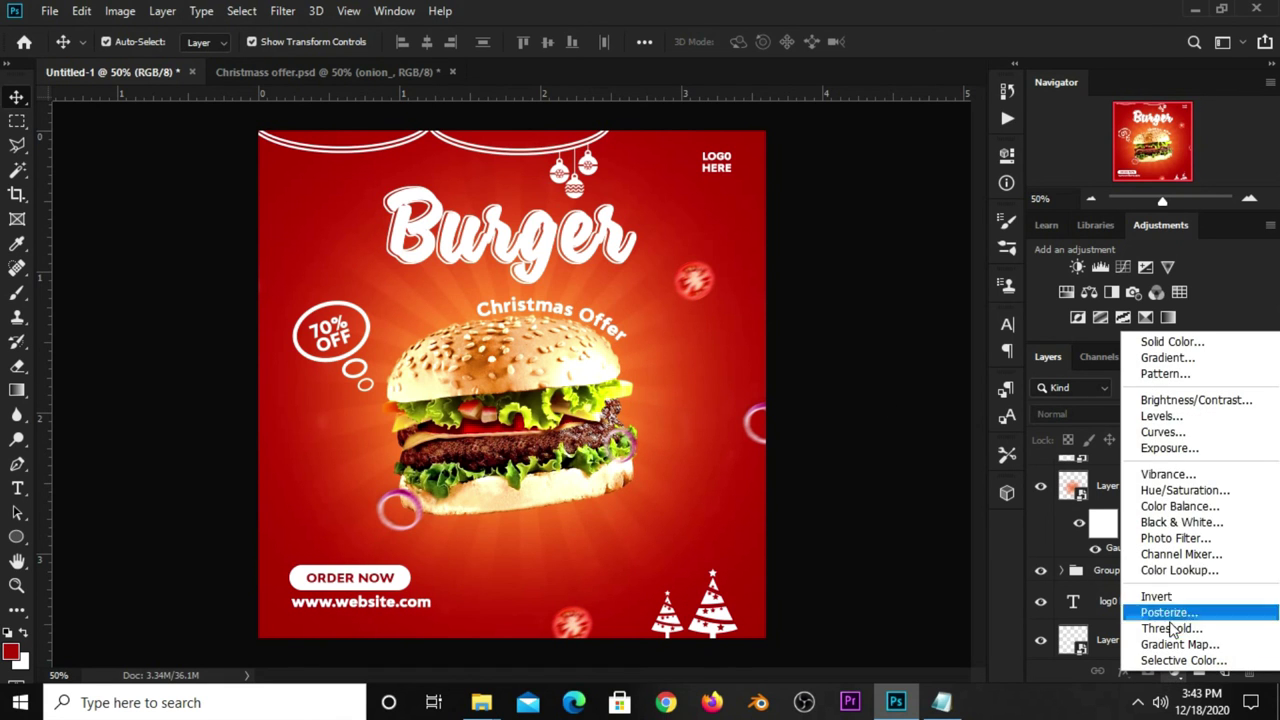
{"action": "left_click", "coordinate": [1175, 432]}
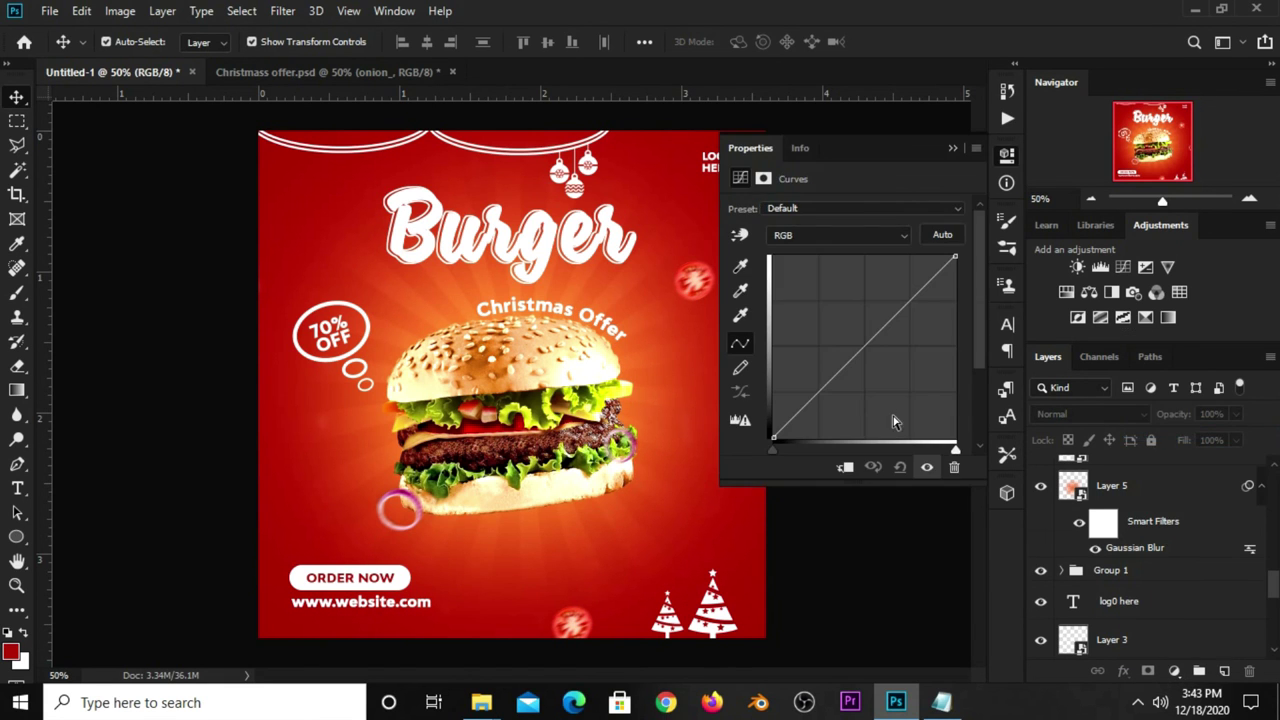
{"action": "left_click_drag", "start_coordinate": [841, 370], "coordinate": [845, 390]}
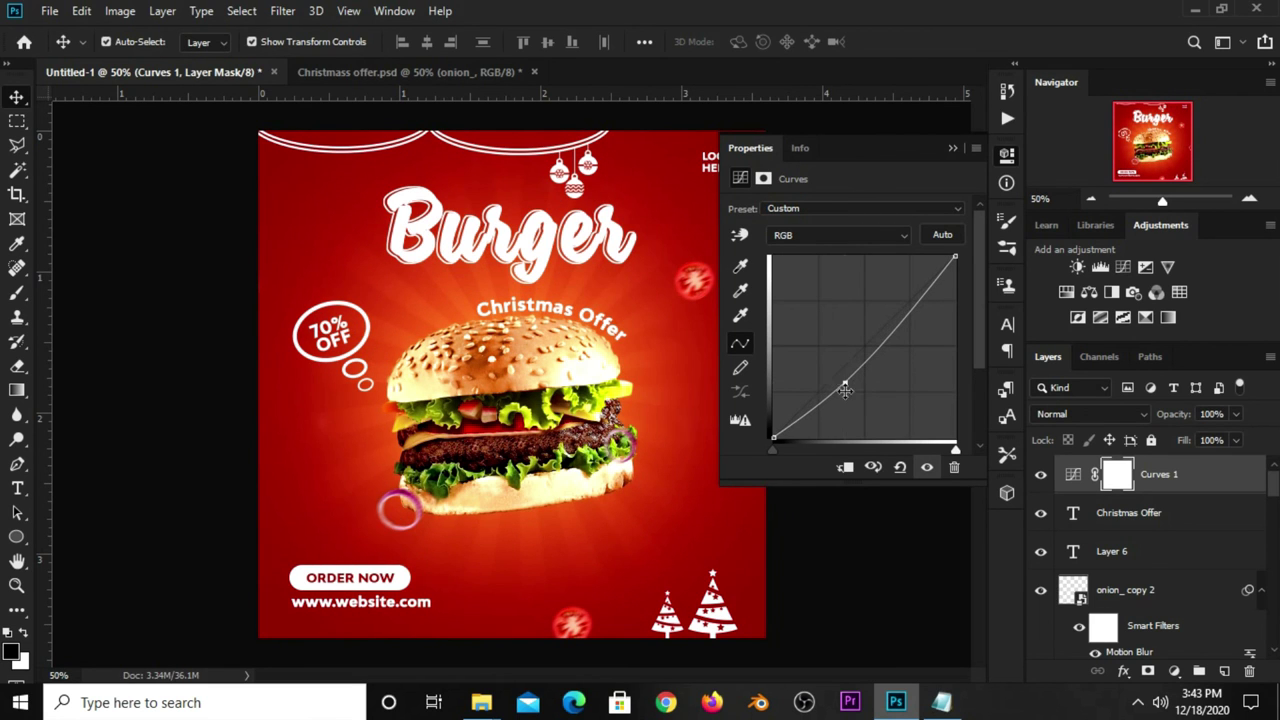
{"action": "left_click", "coordinate": [951, 149]}
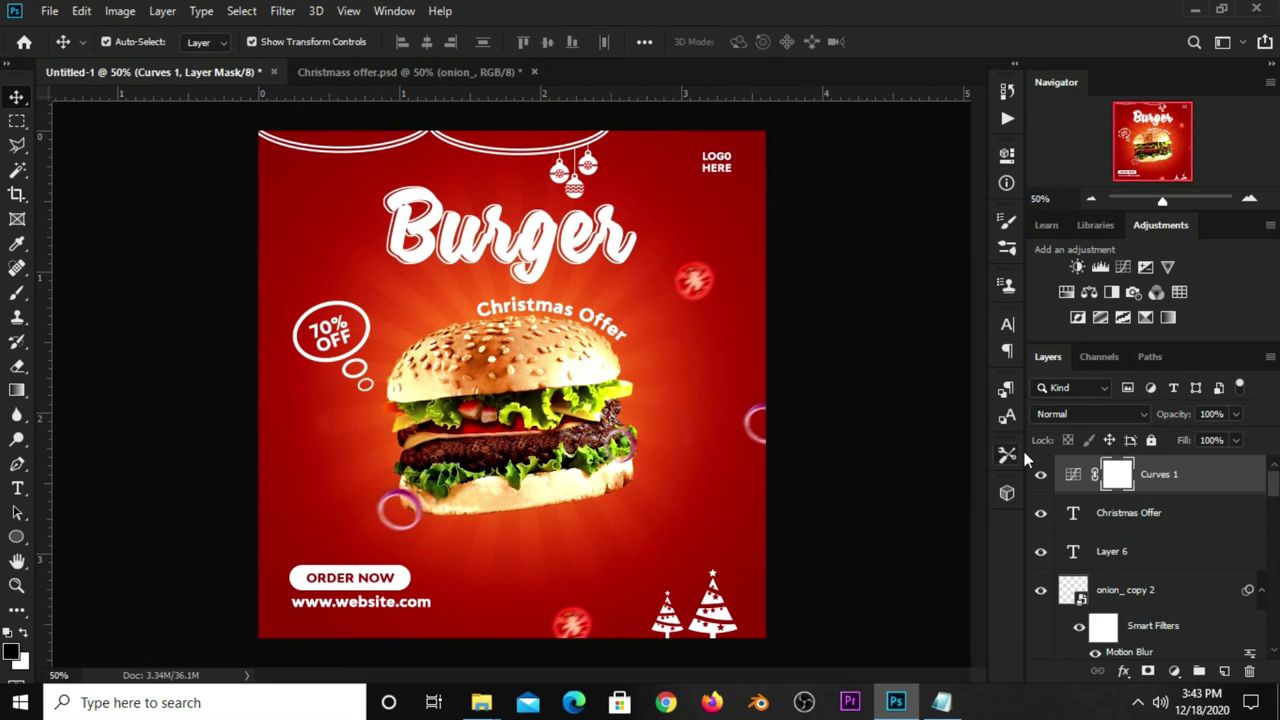
{"action": "left_click", "coordinate": [1040, 474]}
Drag the Staub_Header bokeh layer from Christmass offer.psd into the poster, stretched over the canvas.
{"action": "left_click", "coordinate": [868, 380]}
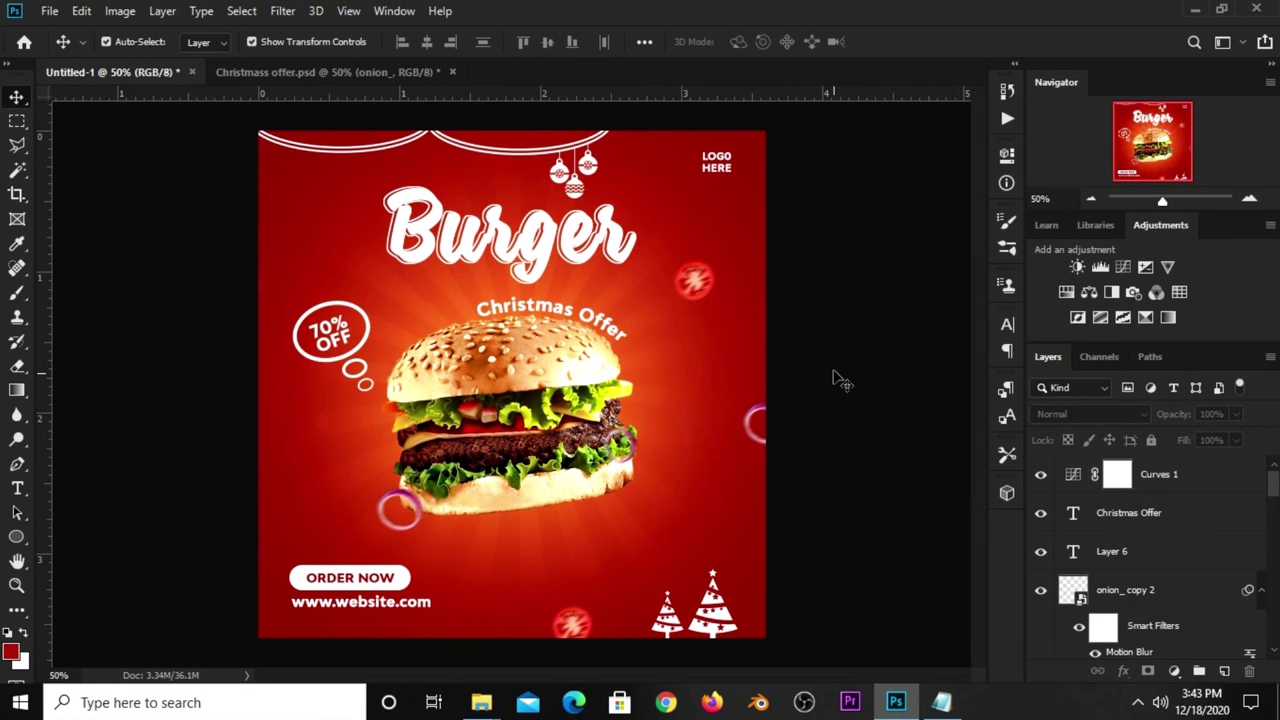
{"action": "left_click", "coordinate": [360, 72]}
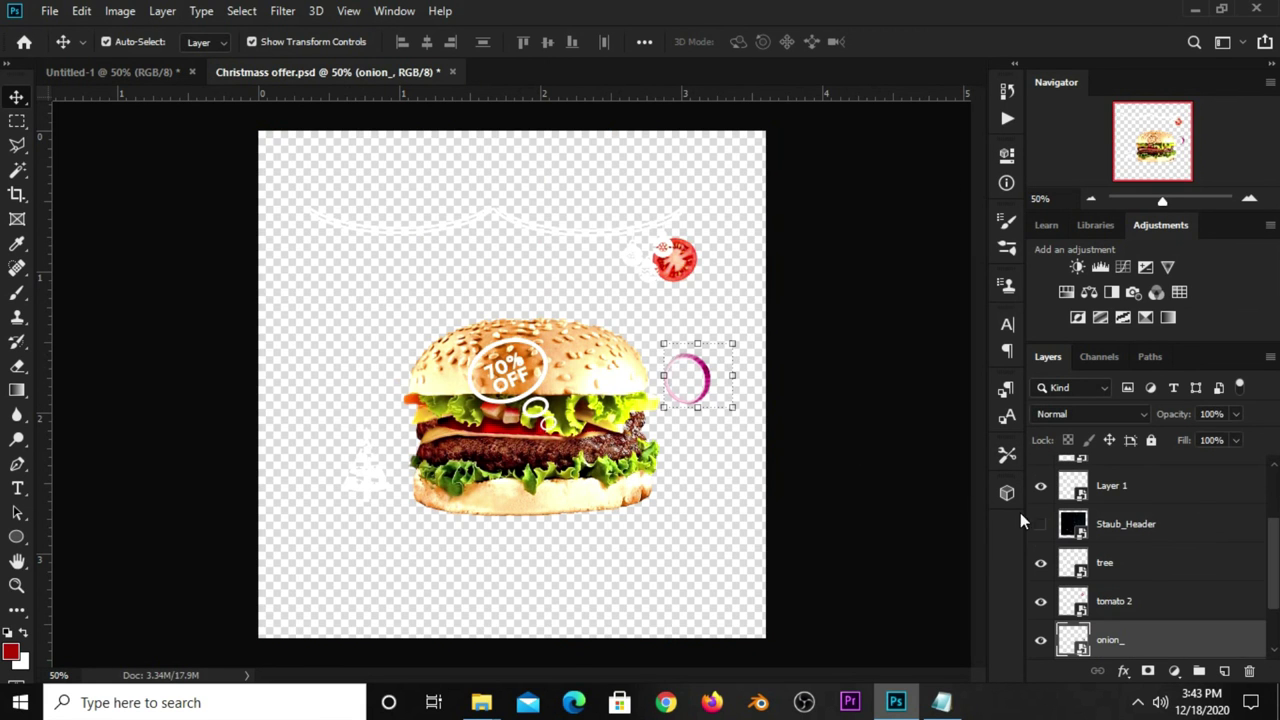
{"action": "left_click", "coordinate": [1041, 530]}
{"action": "left_click", "coordinate": [603, 522]}
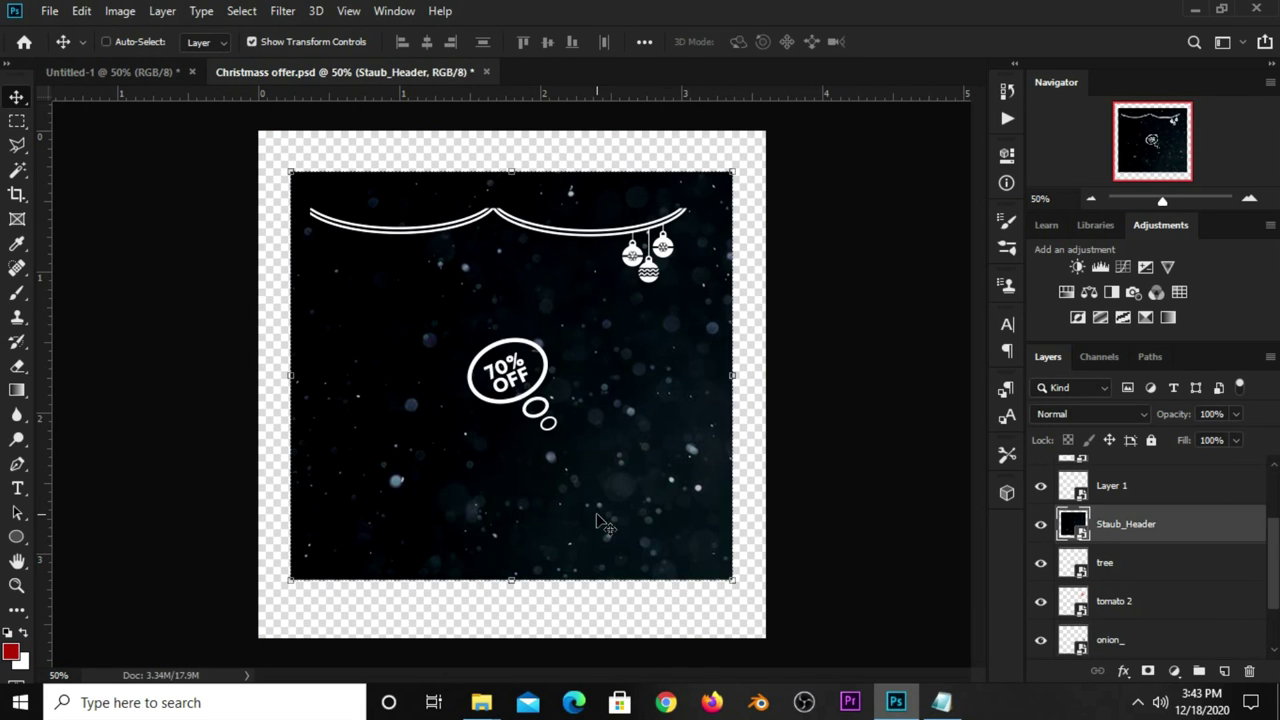
{"action": "key", "text": "ctrl"}
{"action": "left_click_drag", "start_coordinate": [135, 88], "coordinate": [380, 266]}
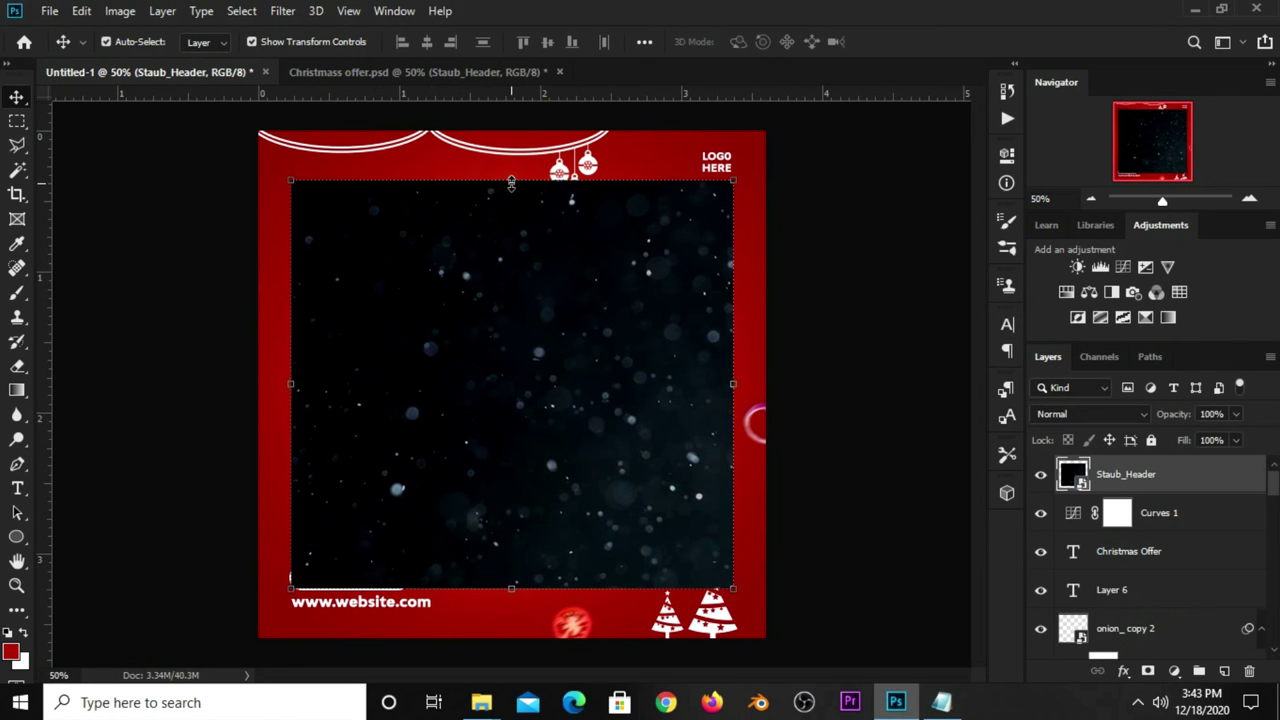
{"action": "left_click_drag", "start_coordinate": [511, 183], "coordinate": [511, 109]}
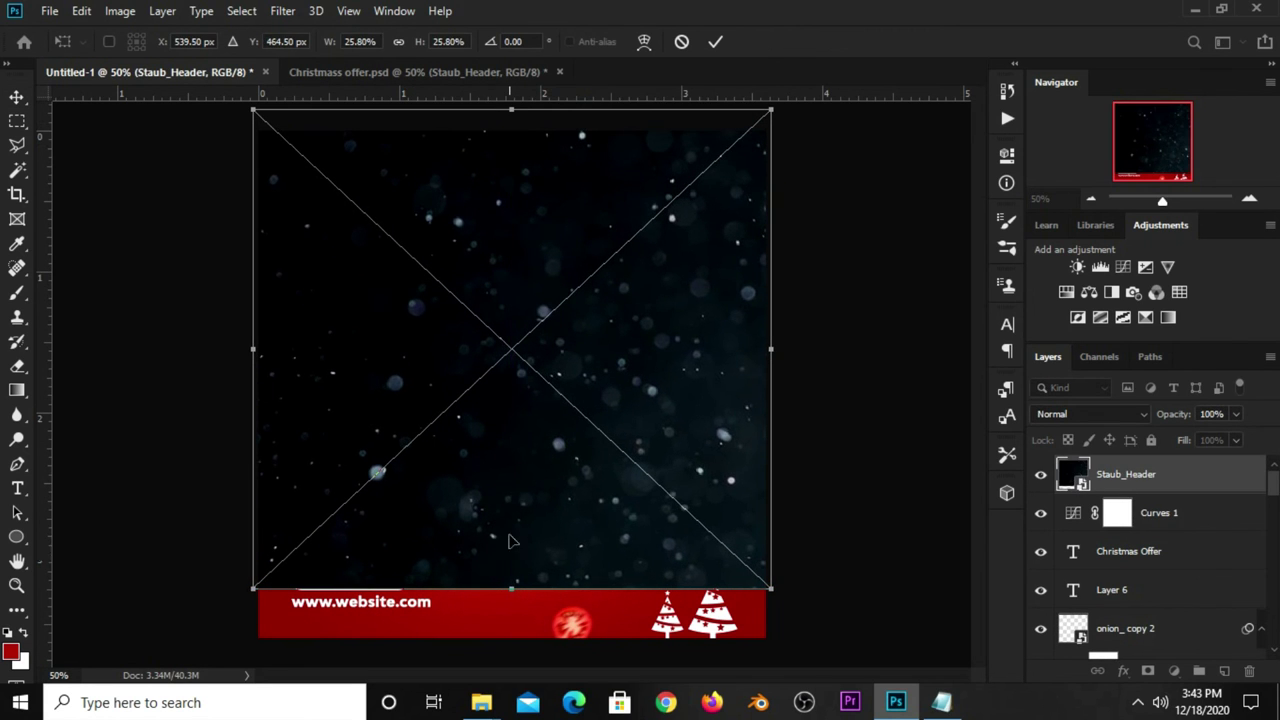
{"action": "left_click_drag", "start_coordinate": [510, 590], "coordinate": [511, 652]}
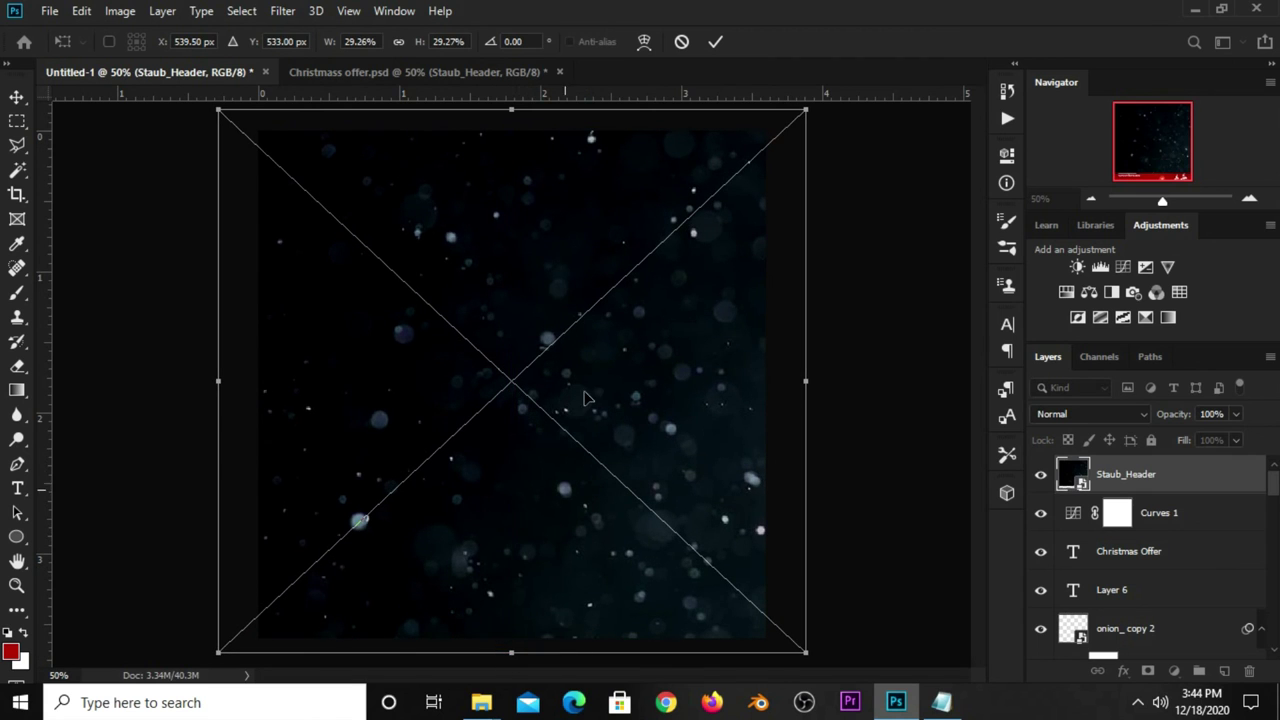
{"action": "left_click", "coordinate": [714, 46]}
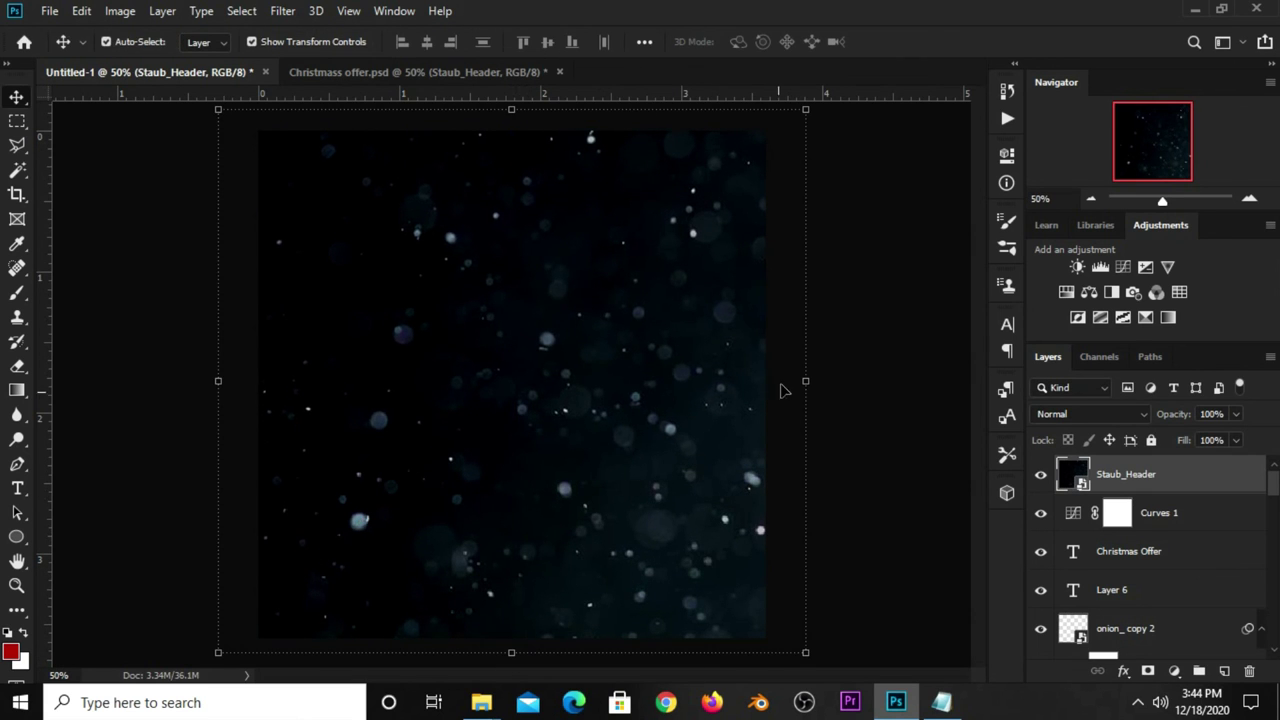
Set the Staub_Header overlay to Soft Light at about 27% opacity, toggling it to compare.
{"action": "left_click", "coordinate": [1048, 419]}
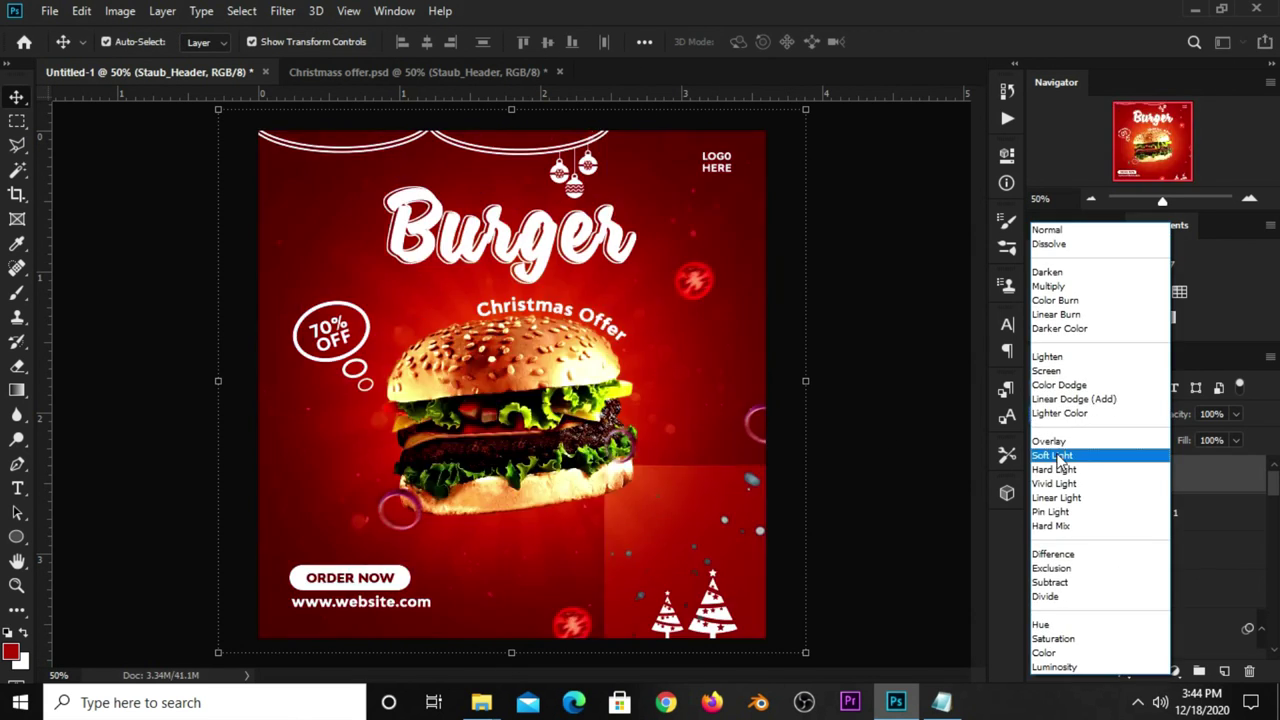
{"action": "left_click", "coordinate": [1060, 449]}
{"action": "left_click", "coordinate": [1236, 414]}
{"action": "left_click_drag", "start_coordinate": [1242, 437], "coordinate": [1188, 443]}
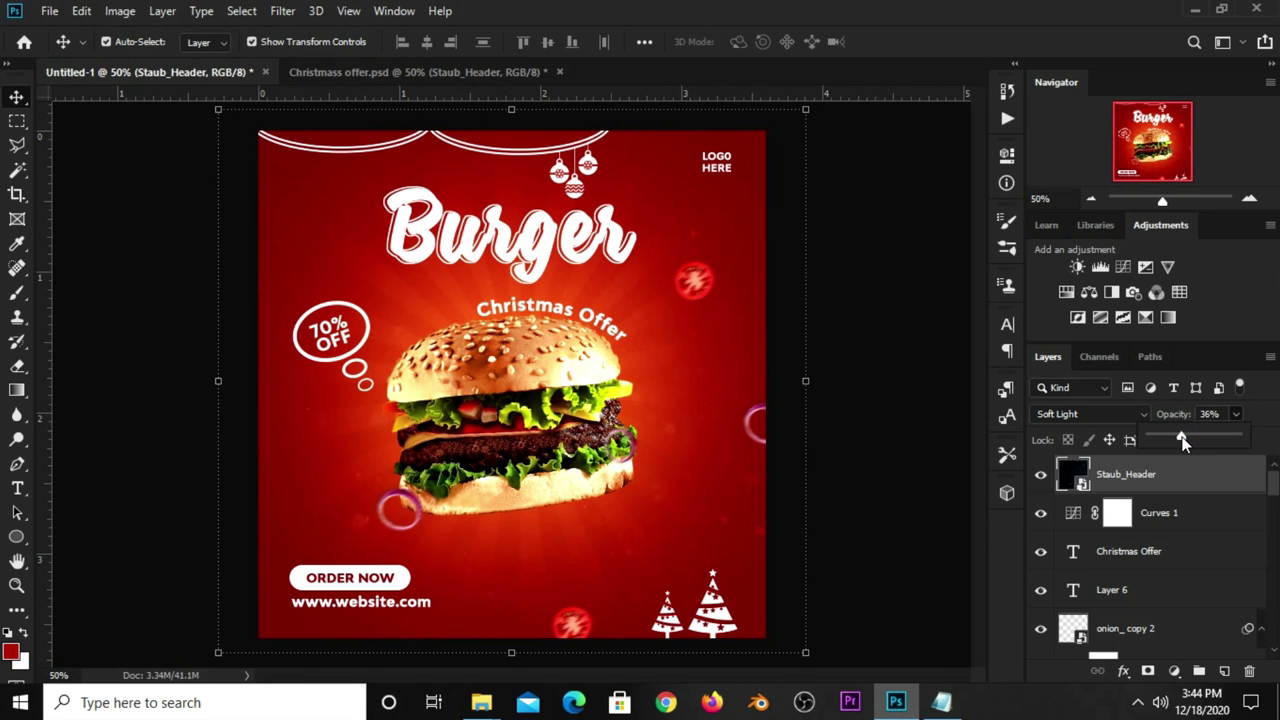
{"action": "left_click", "coordinate": [886, 466]}
{"action": "left_click", "coordinate": [1150, 482]}
{"action": "left_click", "coordinate": [1041, 475]}
{"action": "left_click", "coordinate": [1041, 475]}
{"action": "left_click", "coordinate": [886, 470]}
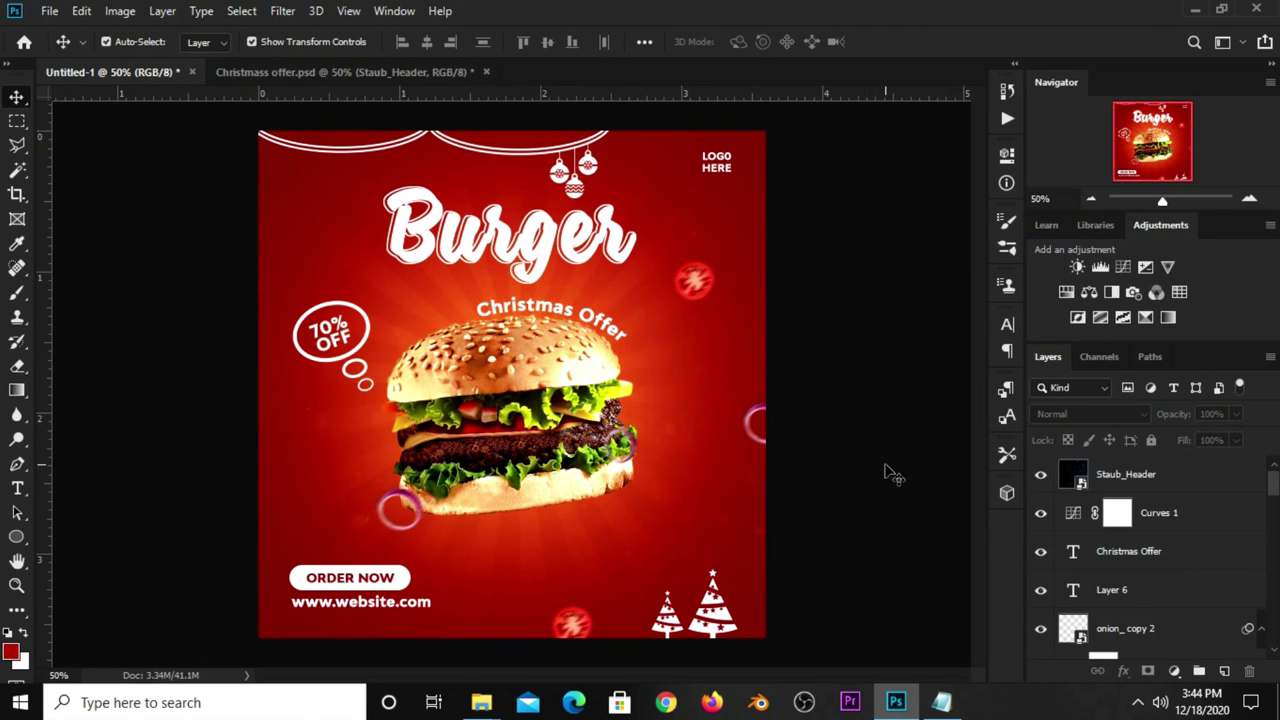
{"action": "scroll", "coordinate": [885, 472], "scroll_direction": "up", "scroll_amount": 1}
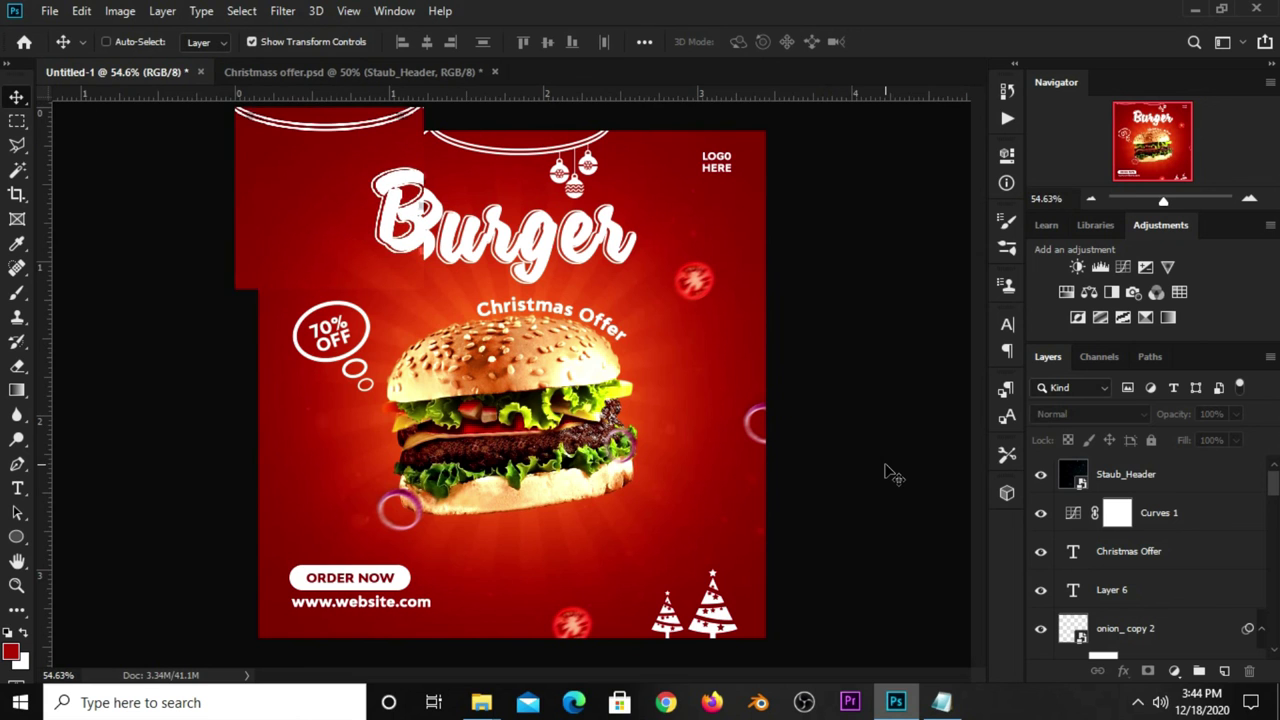
{"action": "scroll", "coordinate": [885, 472], "scroll_direction": "up", "scroll_amount": 1}
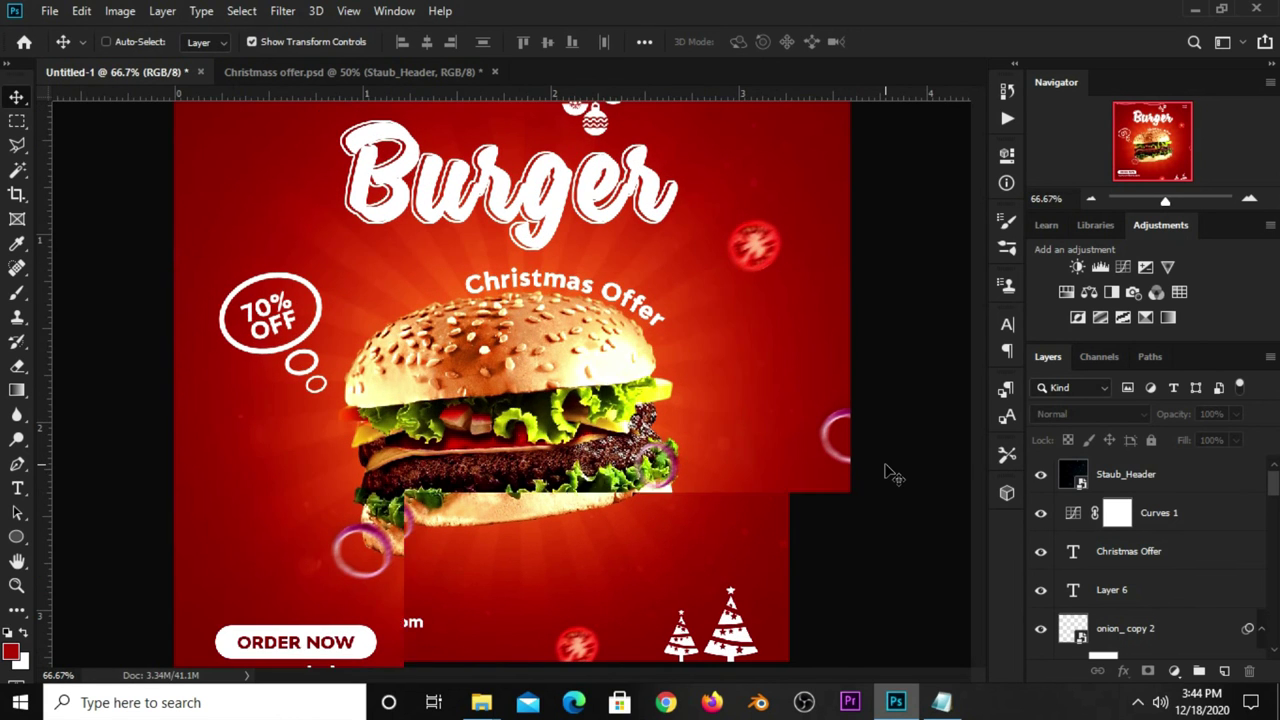
{"action": "scroll", "coordinate": [885, 472], "scroll_direction": "down", "scroll_amount": 1}
{"action": "scroll", "coordinate": [885, 472], "scroll_direction": "down", "scroll_amount": 1}
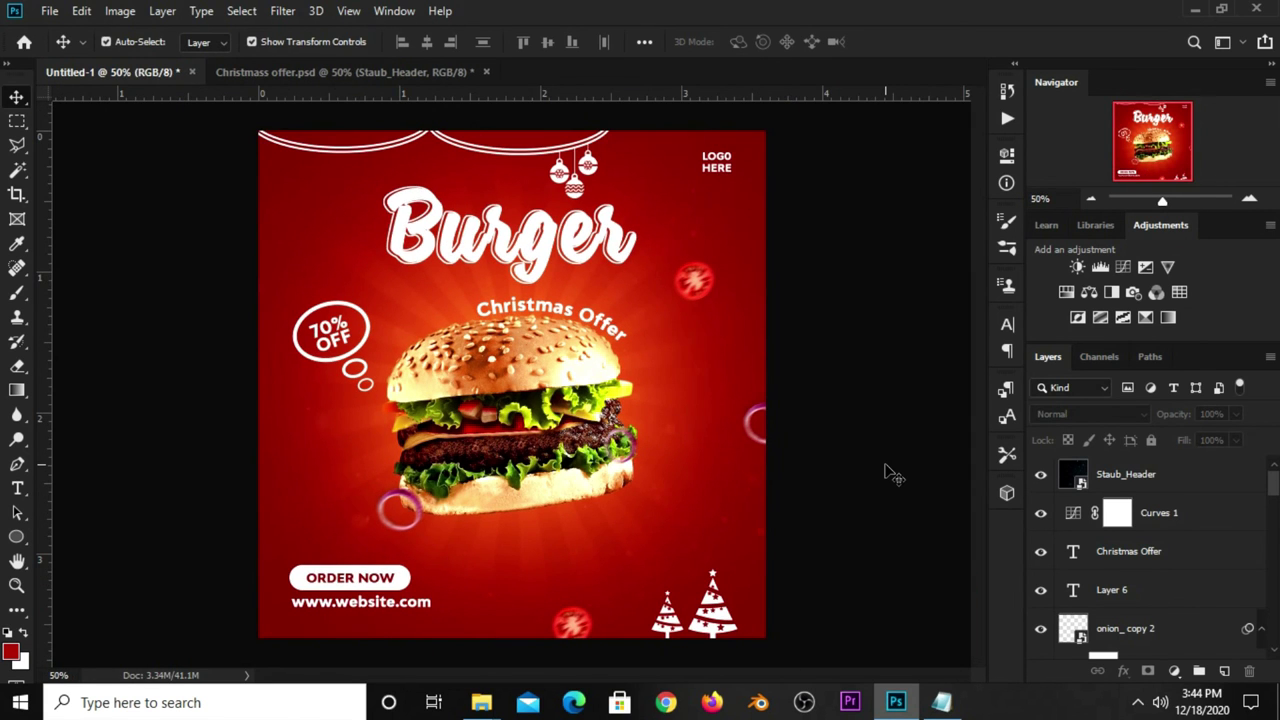